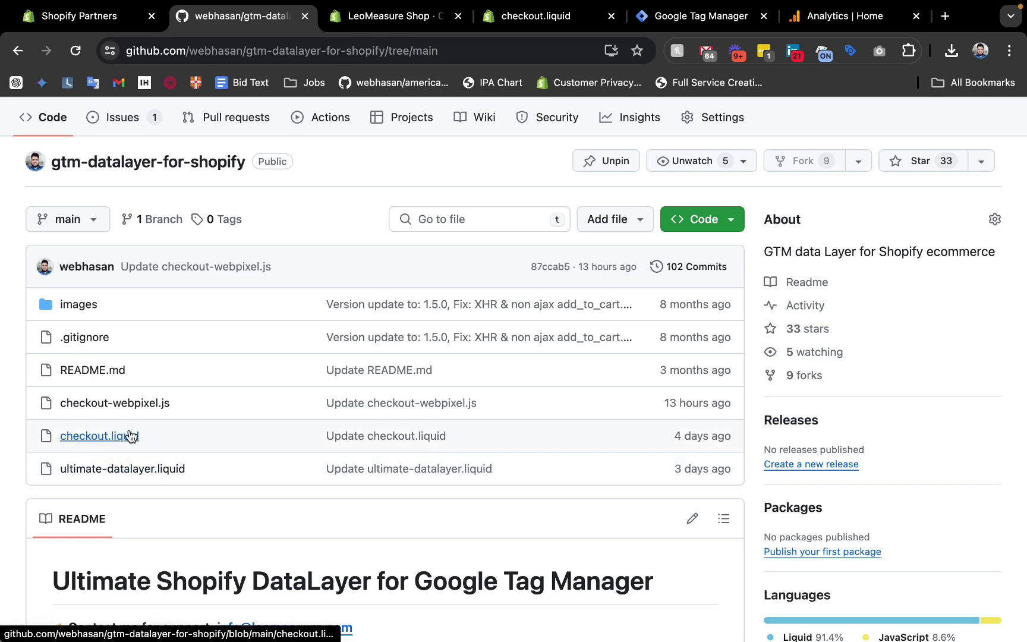
Bring up the store's checkout settings and highlight the Deprecated label on order status additional scripts.
click(408, 22)
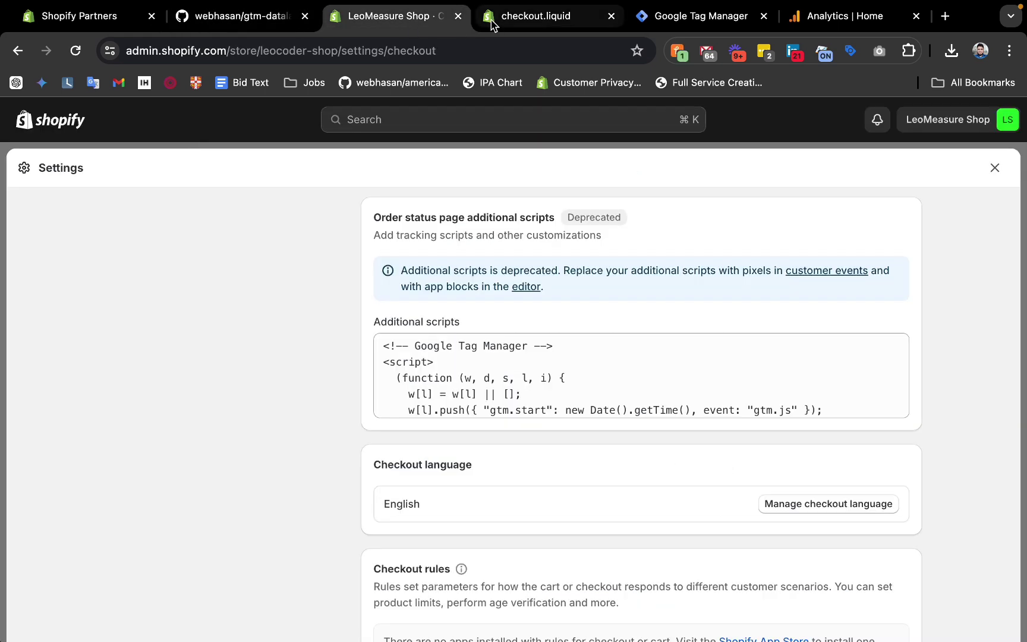
scroll(402, 248, up, 2)
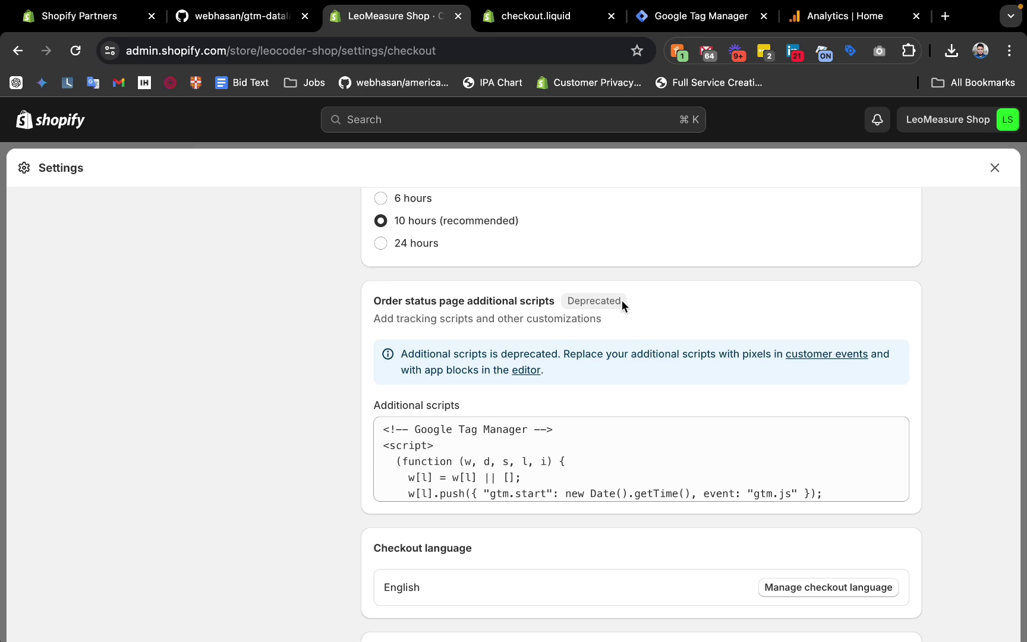
mouse_move(621, 300)
mouse_down()
mouse_move(562, 297)
mouse_move(611, 301)
mouse_up()
click(506, 17)
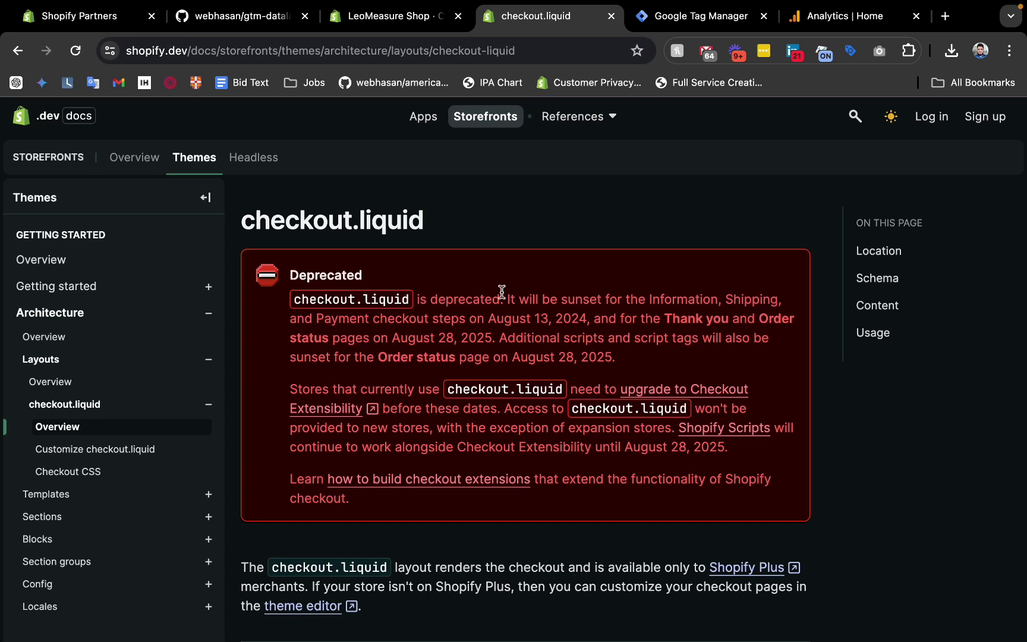
scroll(501, 291, down, 1)
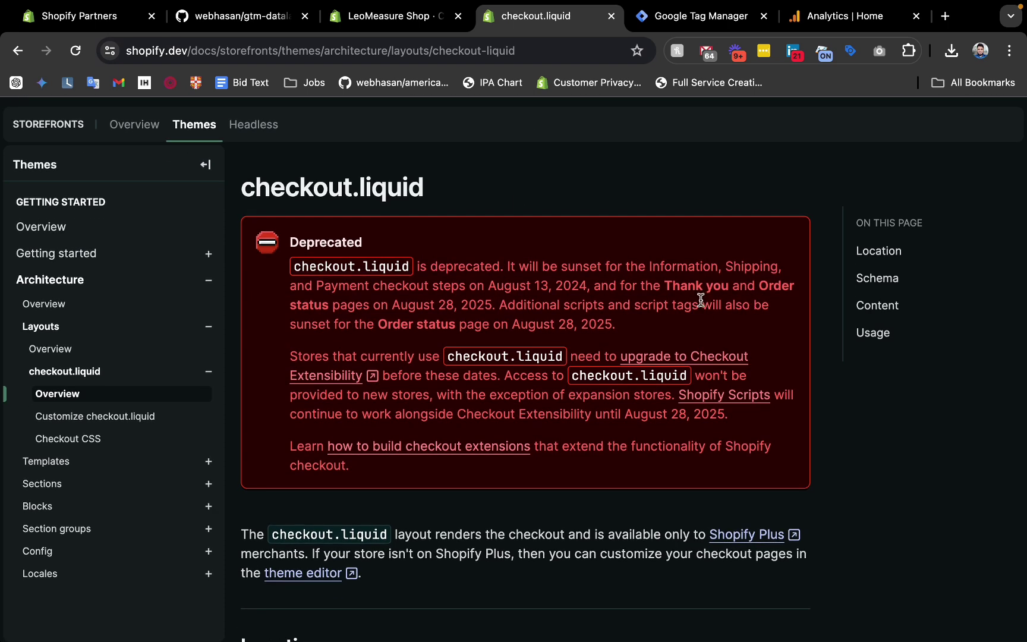
drag(499, 305, 640, 304)
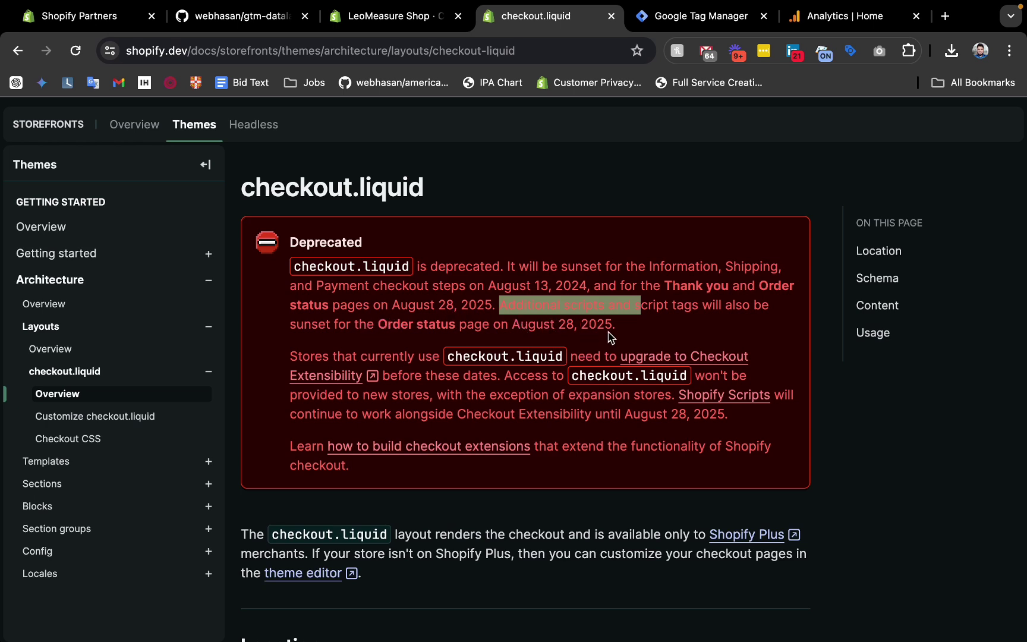
drag(624, 327, 587, 321)
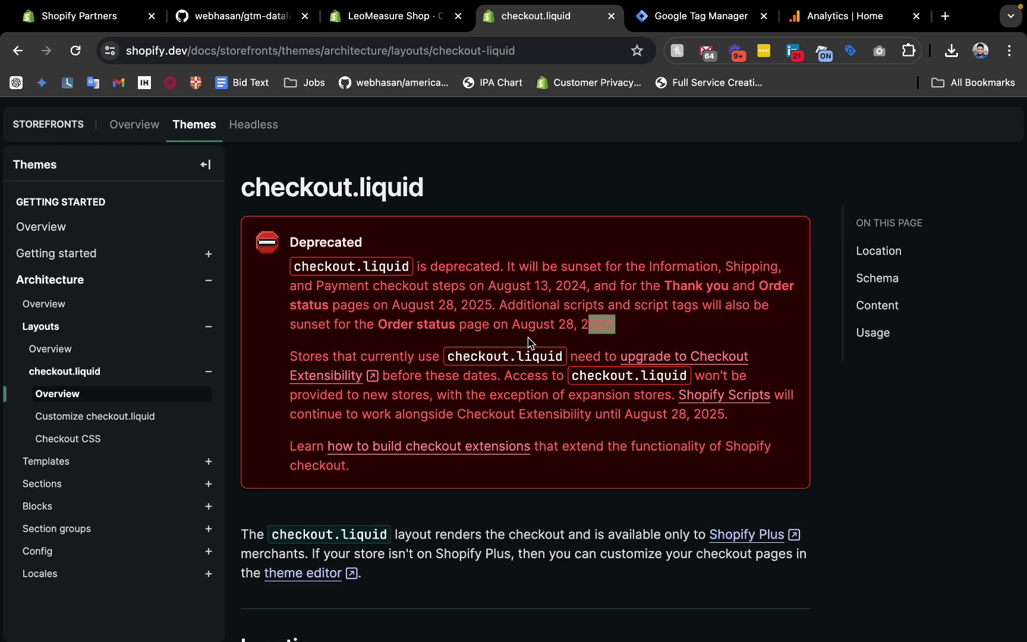
drag(518, 330, 536, 325)
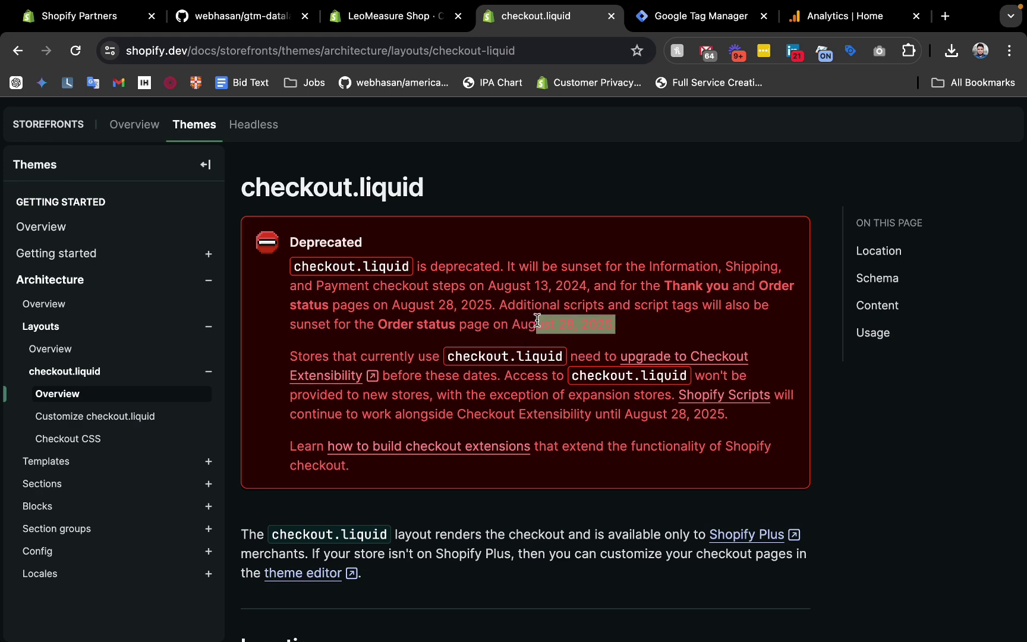
click(392, 16)
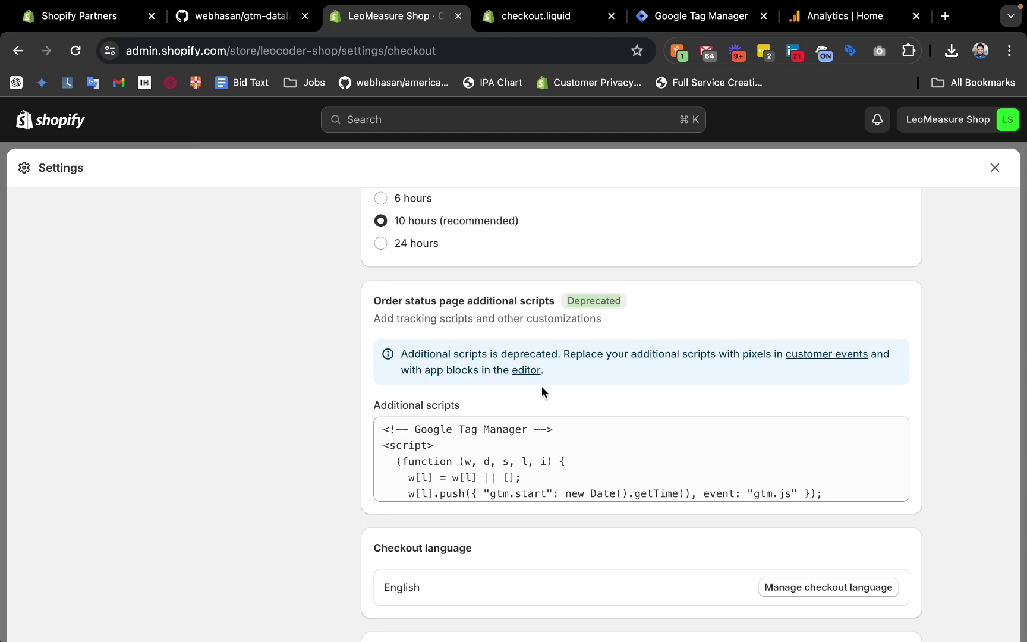
Delete the old Google Tag Manager code from the order status additional scripts and save.
click(249, 17)
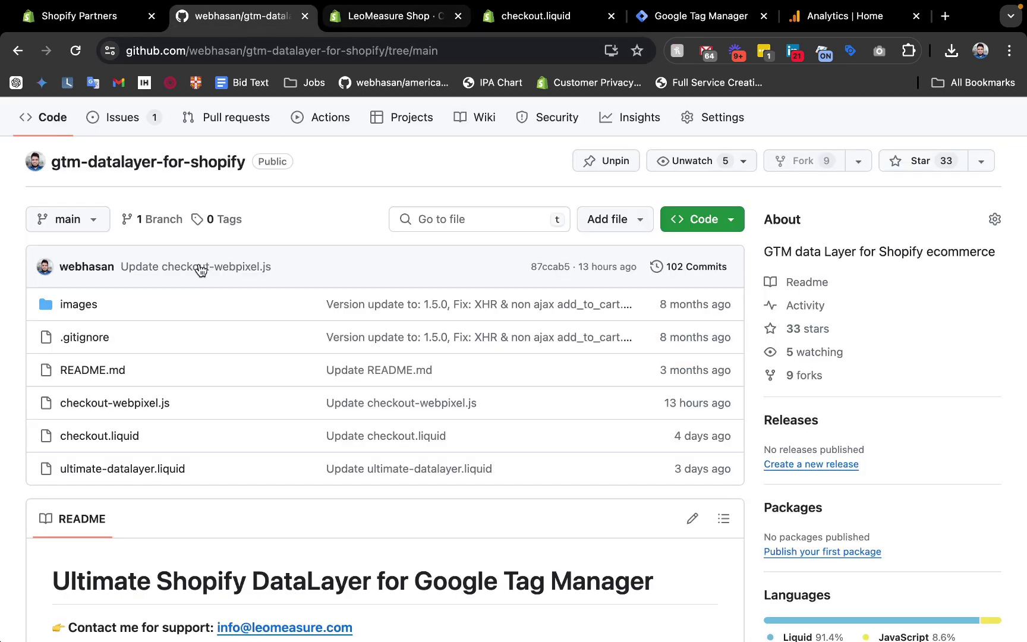
click(363, 18)
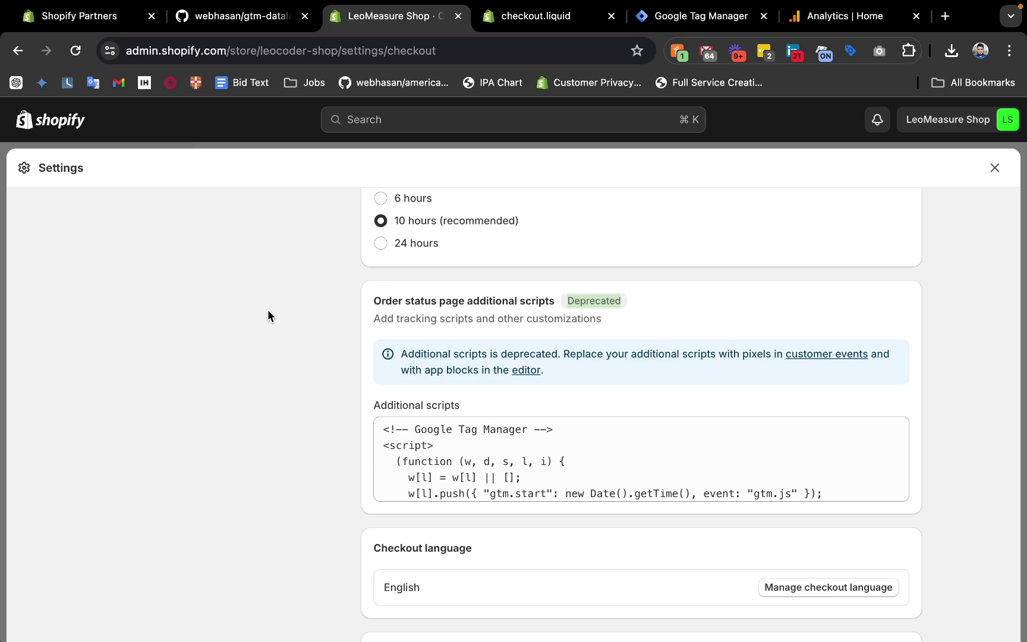
scroll(289, 360, up, 7)
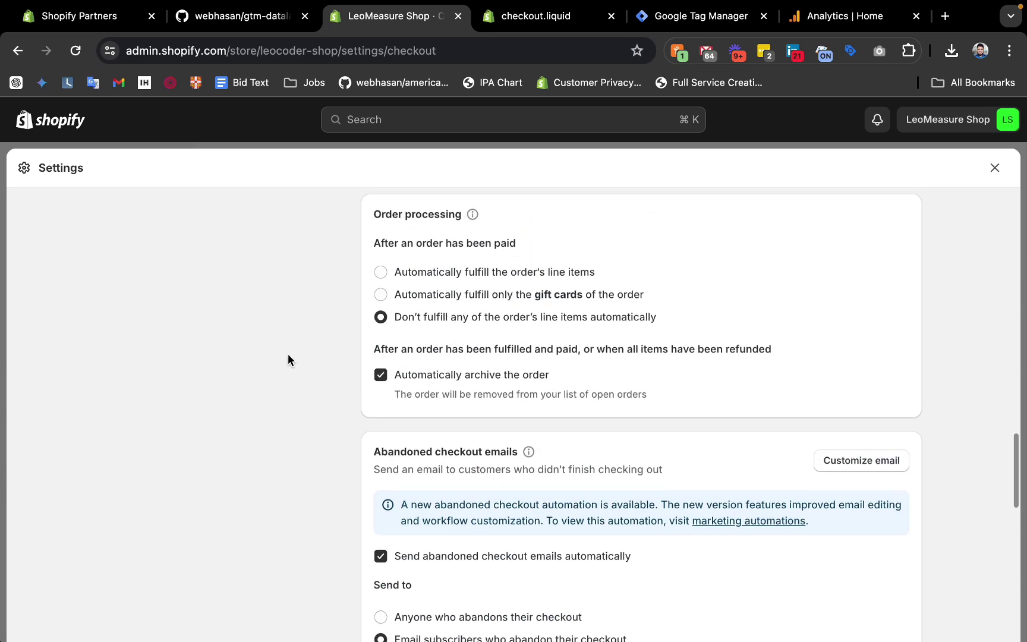
scroll(289, 359, down, 11)
scroll(575, 231, up, 3)
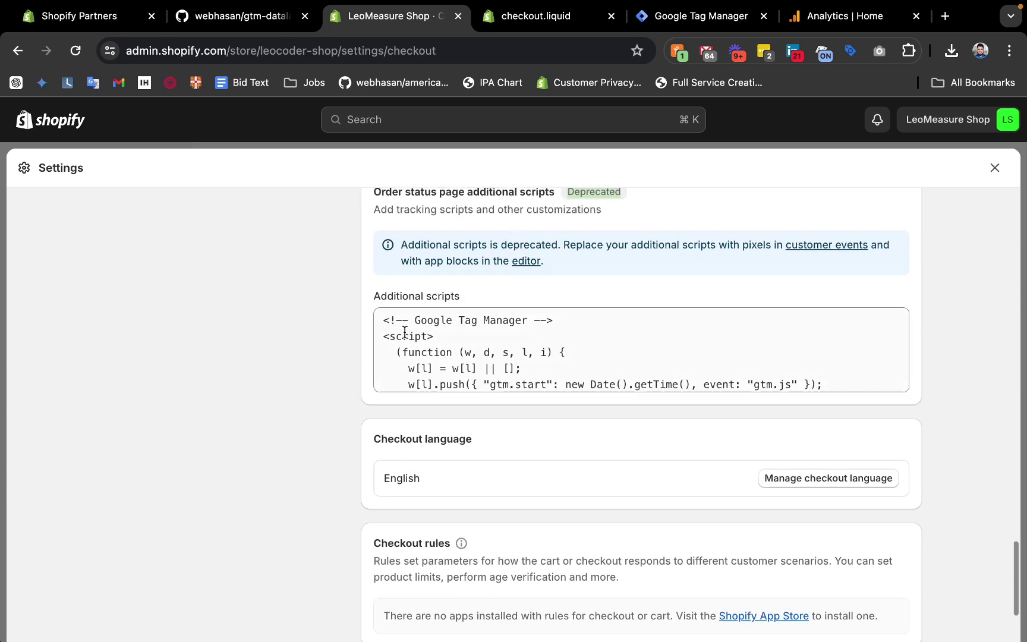
drag(378, 320, 592, 415)
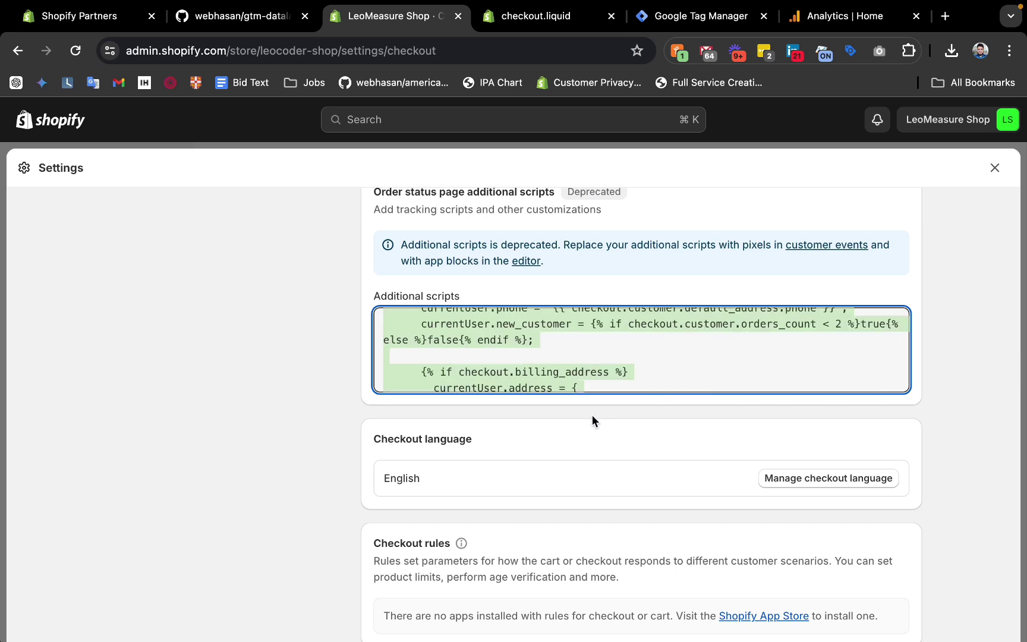
key(BackSpace)
click(985, 169)
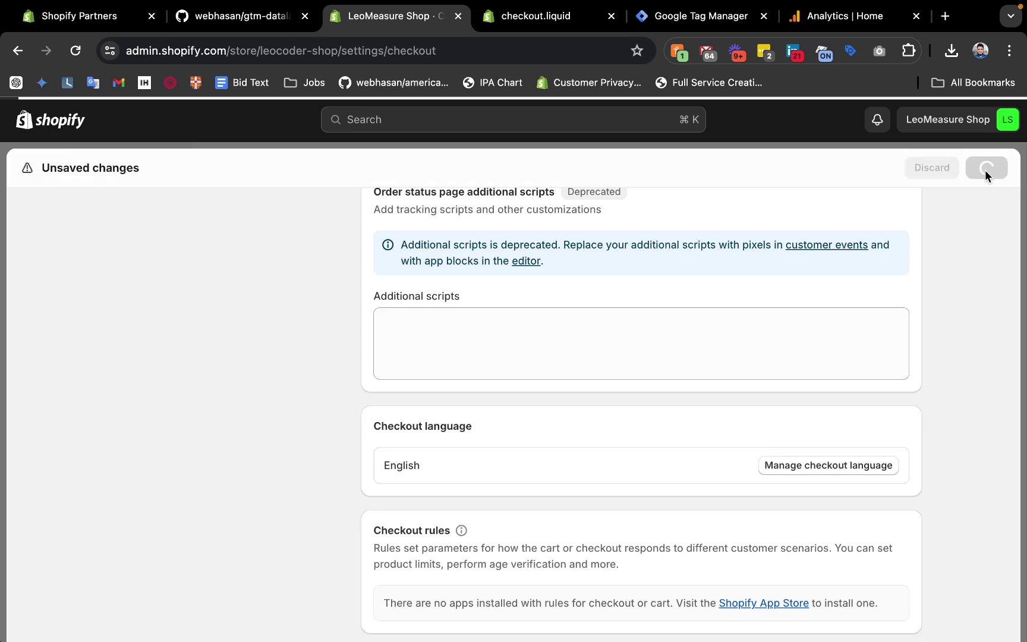
Return to the checkout.liquid documentation page.
click(256, 16)
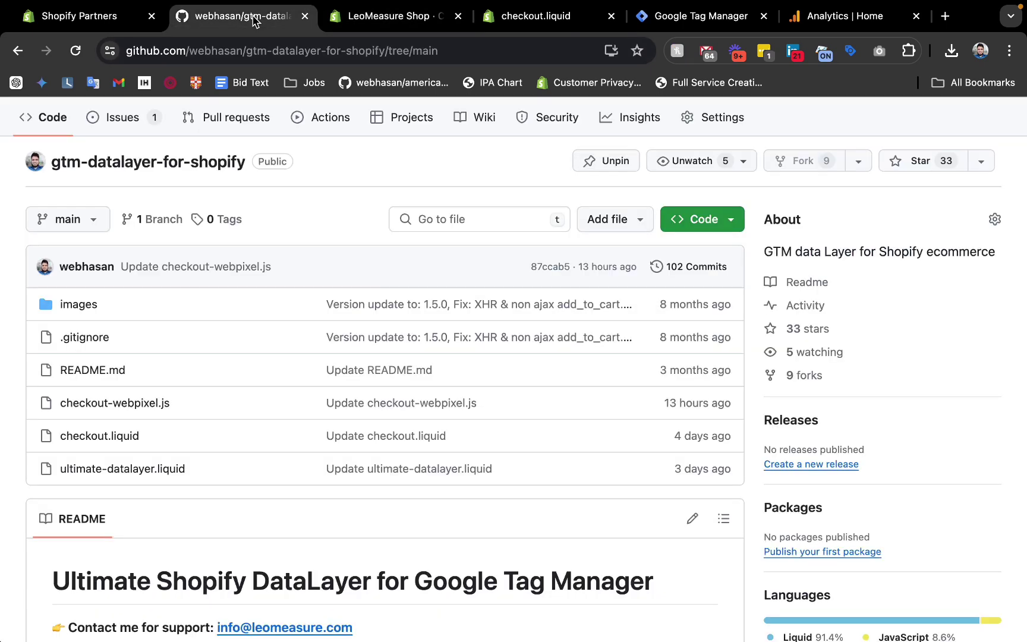
click(360, 16)
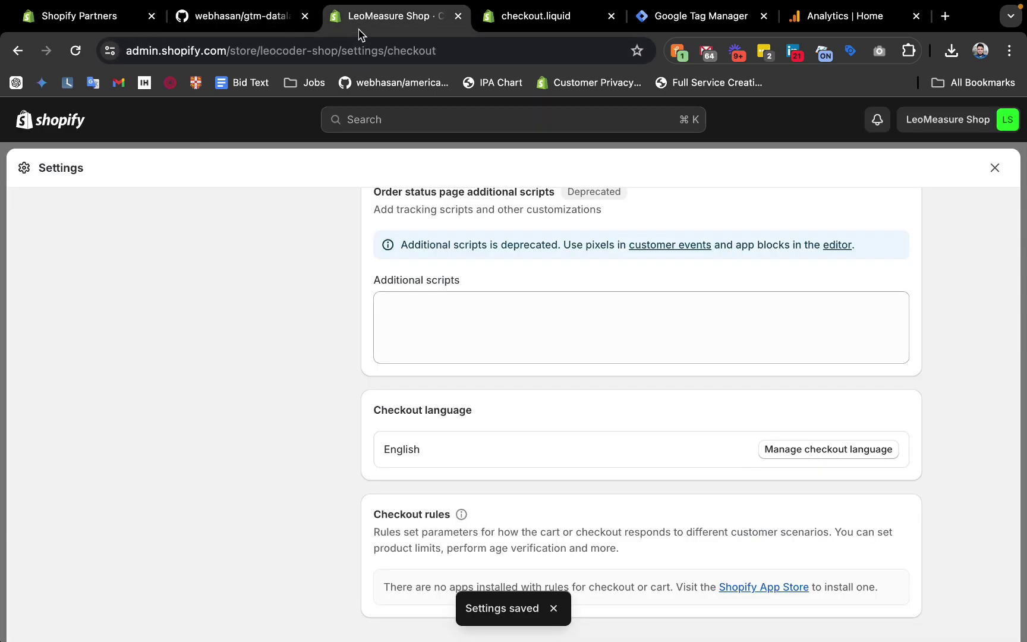
click(535, 16)
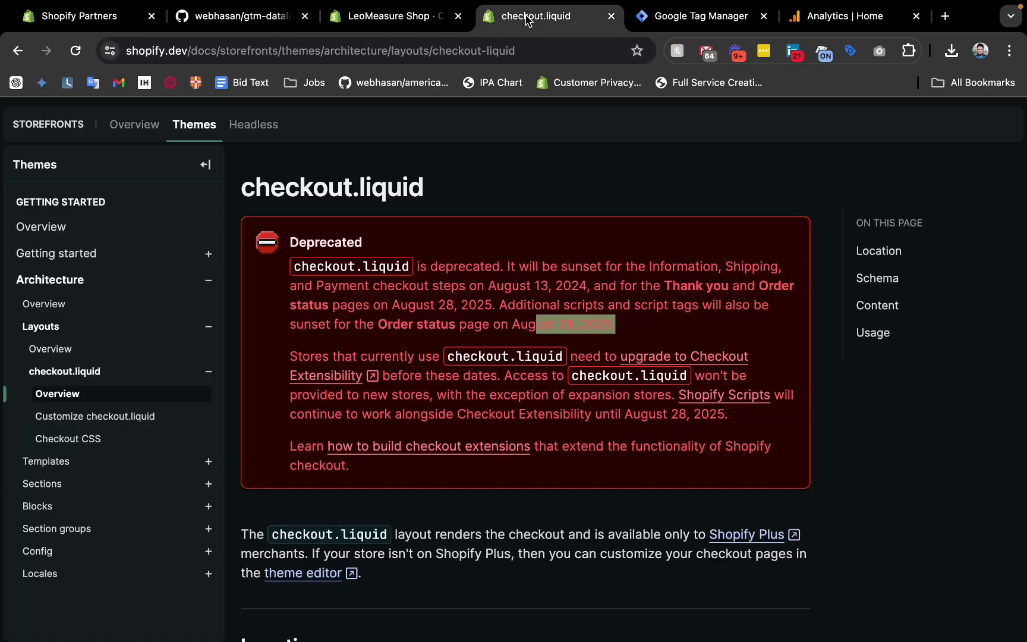
Highlight the additional scripts sunset-date sentence in the checkout.liquid deprecation notice.
click(629, 336)
drag(613, 322, 519, 324)
drag(613, 321, 543, 305)
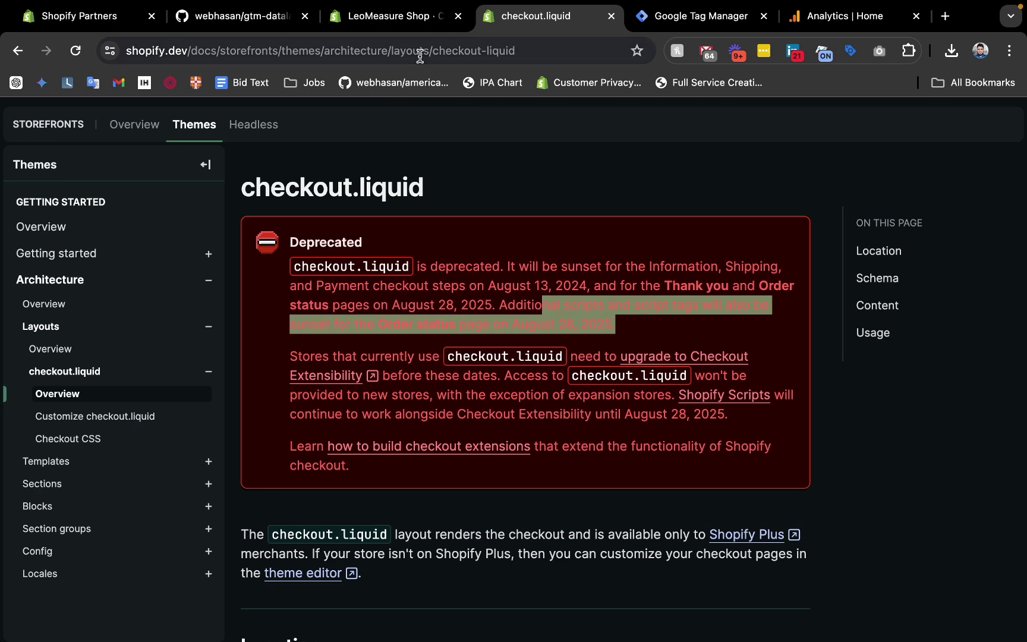
Confirm the additional scripts field is empty, then leave Settings for Online Store Themes.
click(381, 17)
click(421, 333)
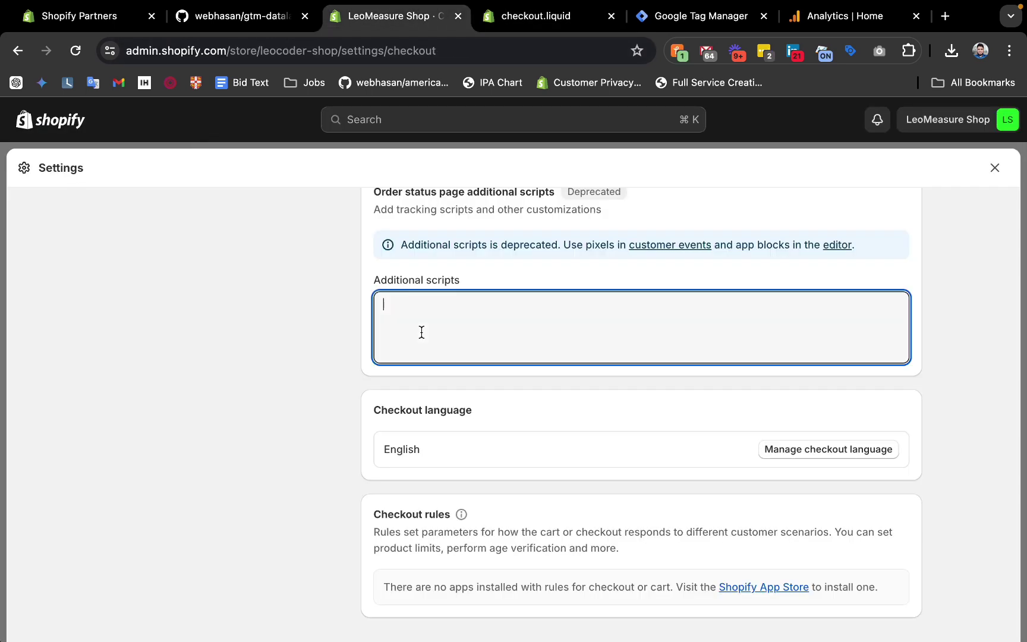
scroll(356, 321, up, 10)
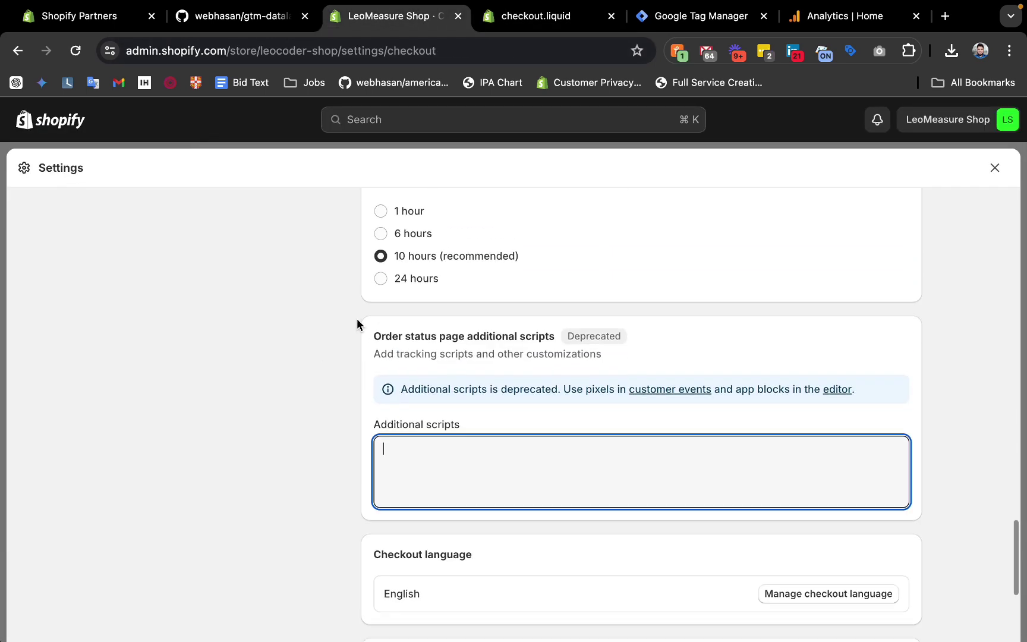
click(995, 168)
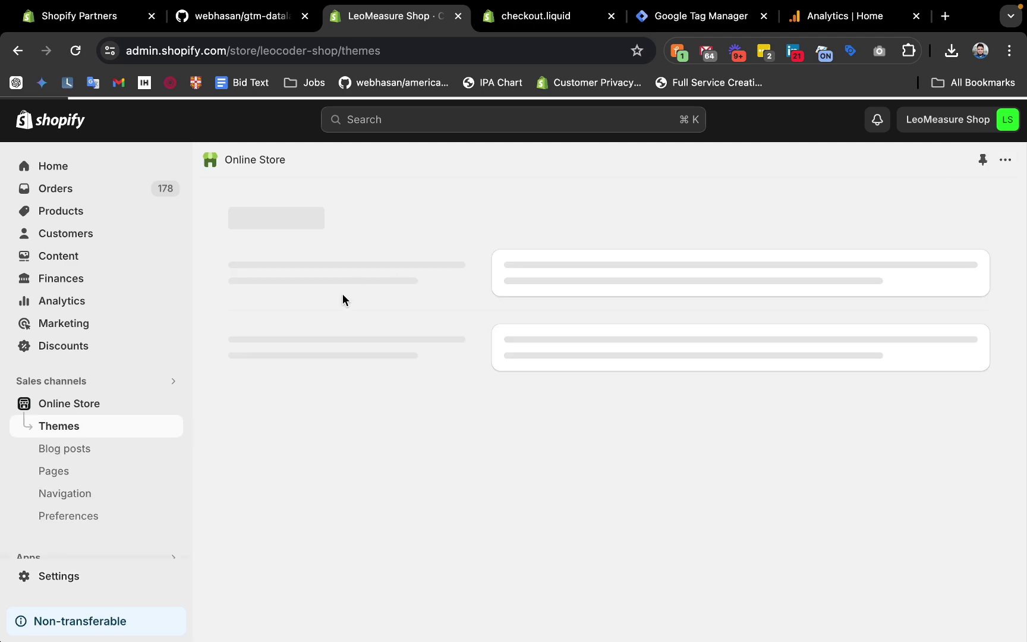
Open the ultimate-datalayer.liquid file in the GitHub data layer repository.
click(240, 16)
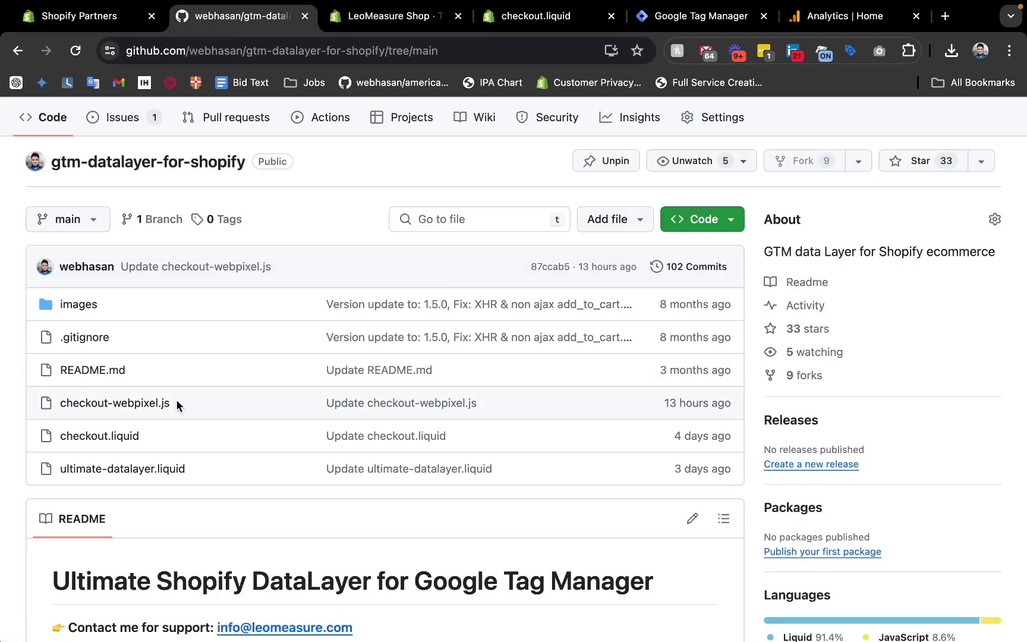
scroll(176, 399, down, 3)
click(112, 384)
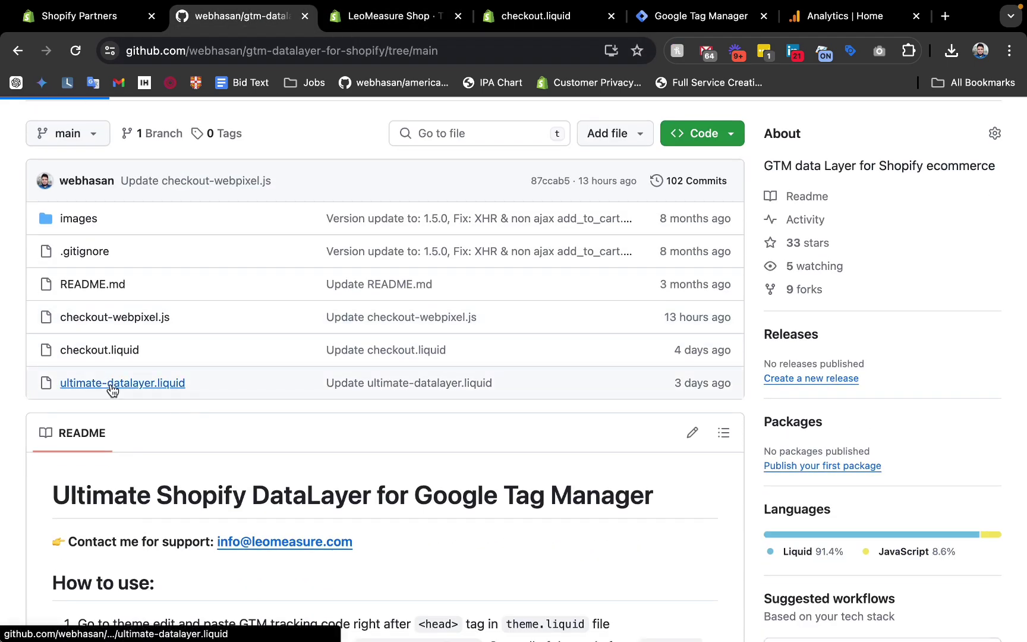
Open the Dawn theme's code editor from its options menu, then view the repository README.
click(374, 26)
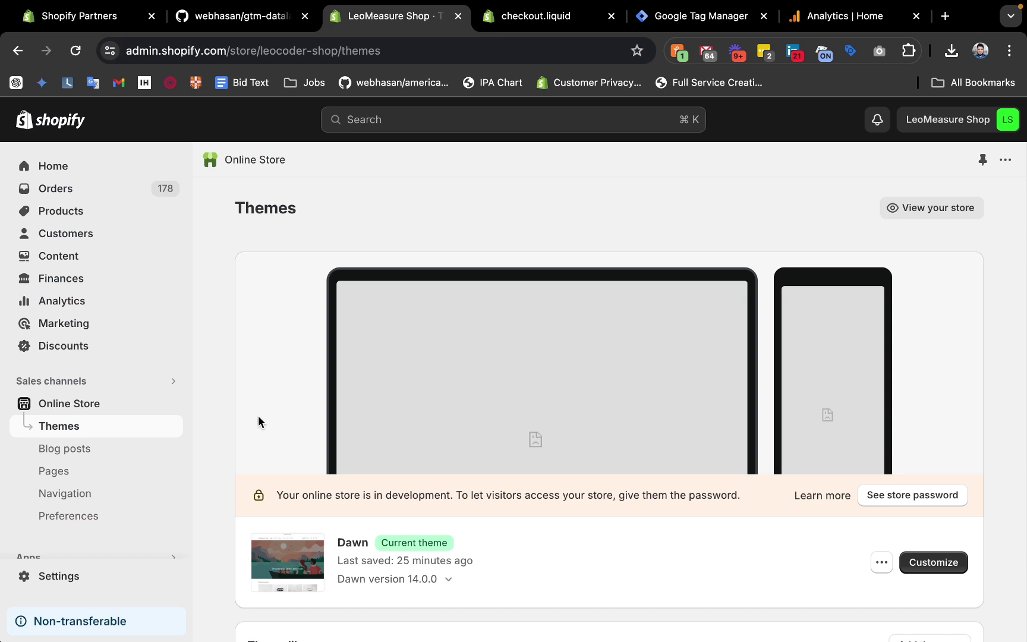
scroll(258, 421, down, 2)
scroll(114, 459, down, 1)
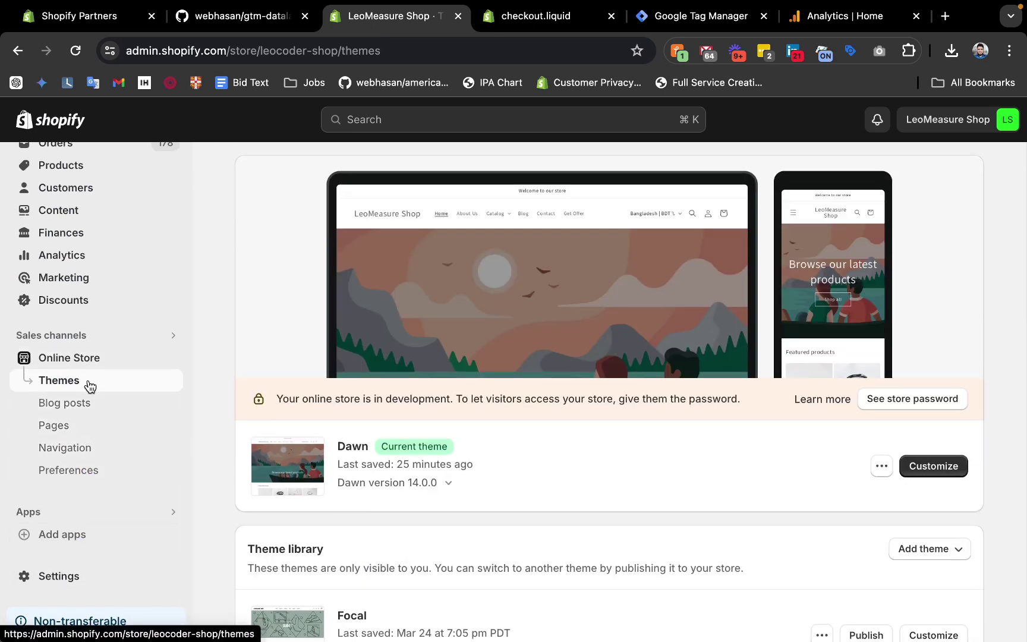
click(882, 466)
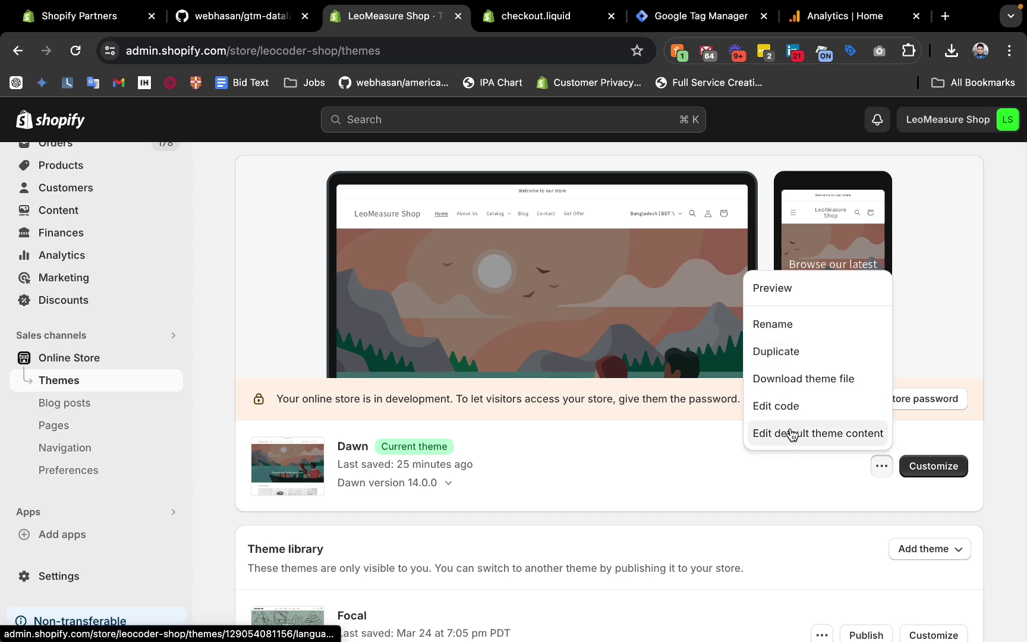
click(776, 406)
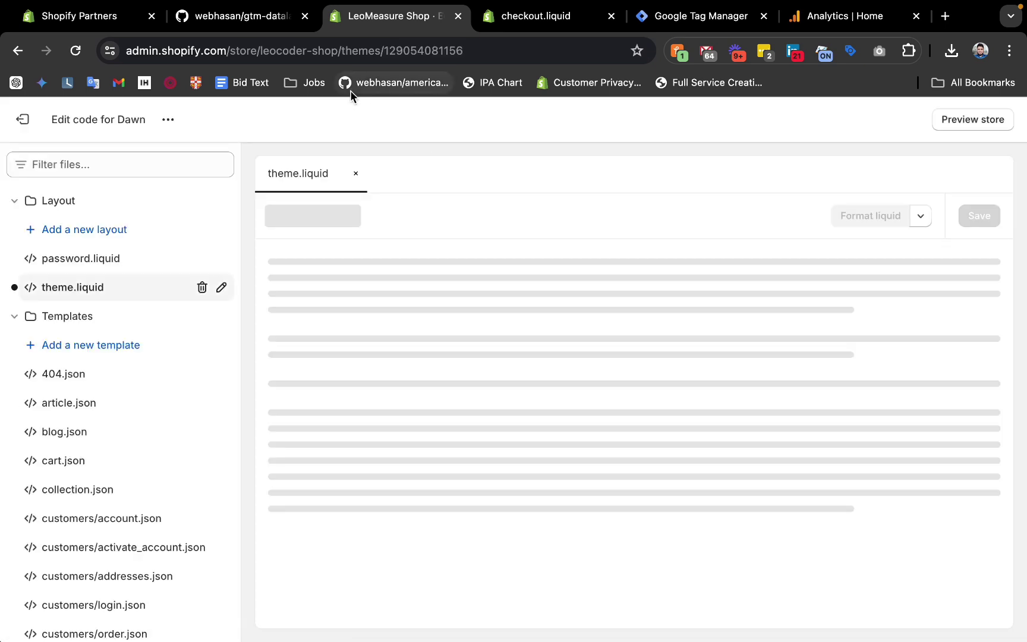
click(240, 16)
scroll(356, 365, down, 5)
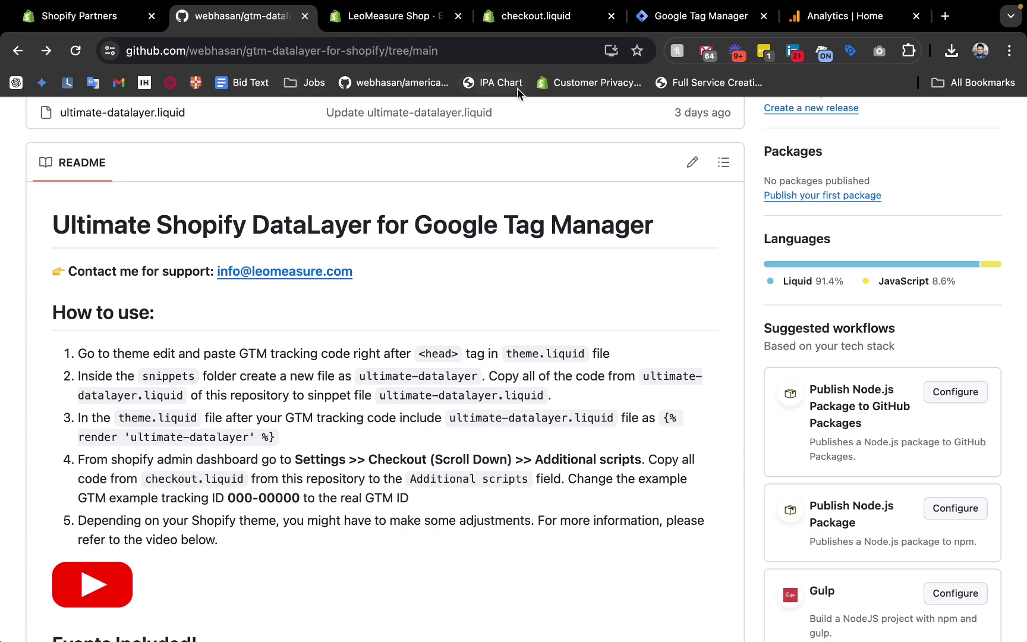
Copy the head snippet from the GTM container's install code and go back to theme.liquid.
click(665, 25)
click(633, 168)
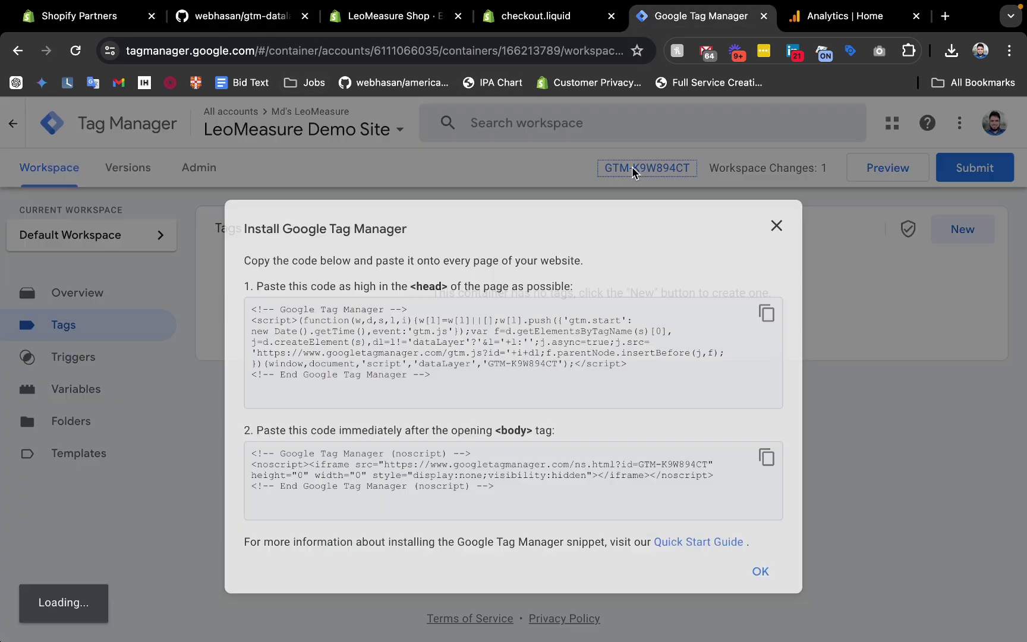
click(767, 314)
click(364, 19)
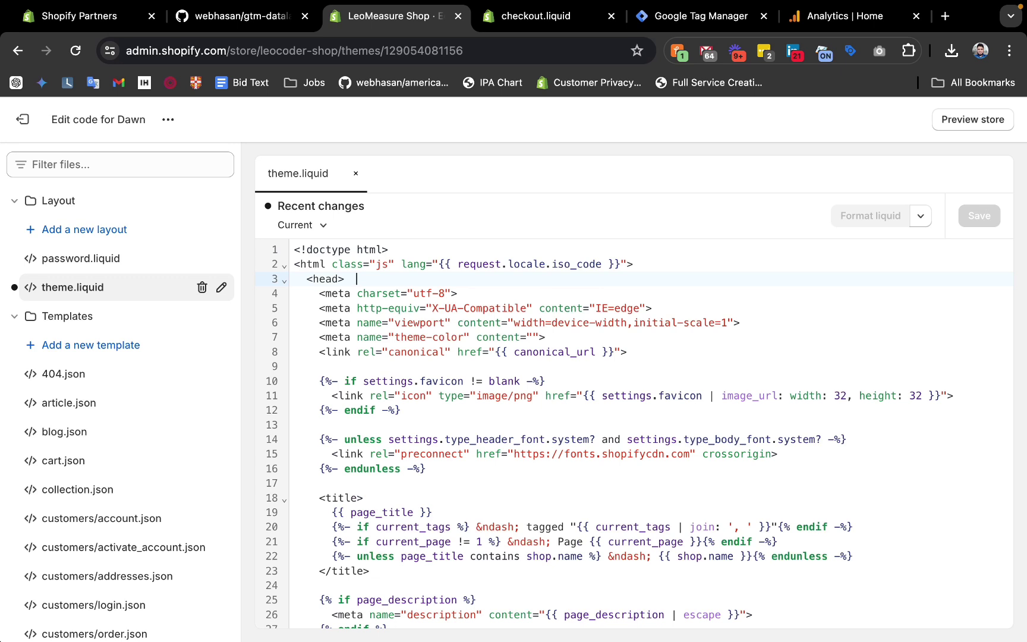
Paste the GTM head snippet on a new line right after <head> in theme.liquid and save.
click(362, 279)
click(76, 51)
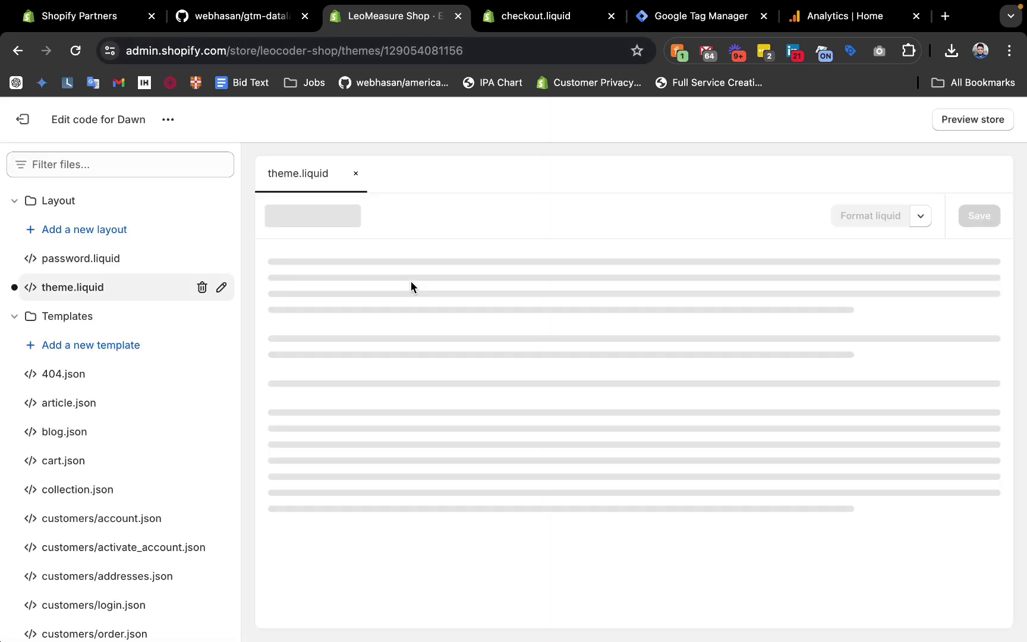
key(Return)
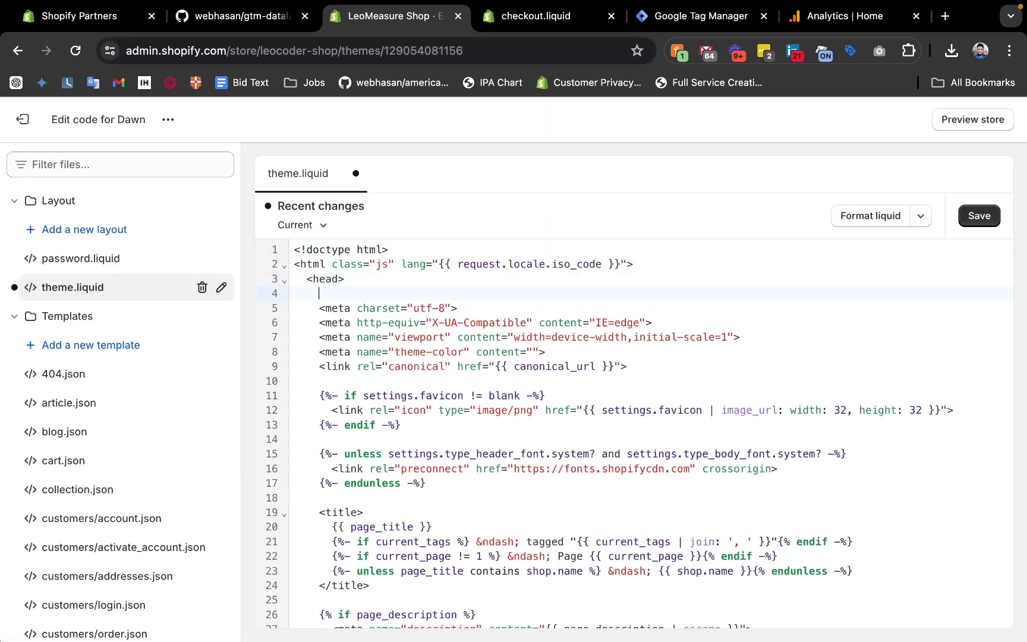
key(super+v)
key(Return)
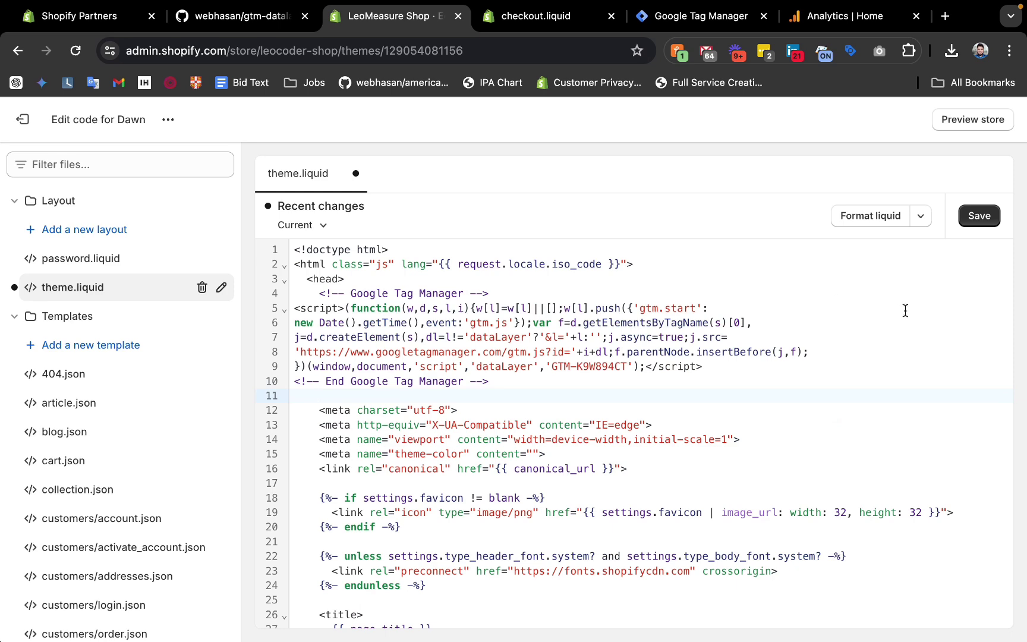
click(978, 216)
Copy the snippet name 'ultimate-datalayer' from step 2 of the repository README.
click(219, 18)
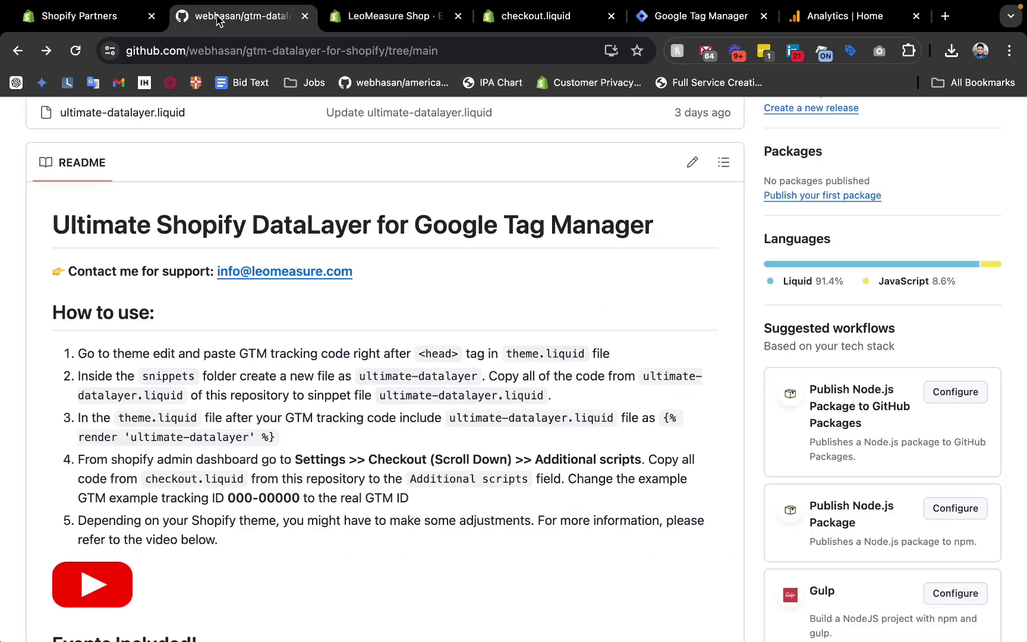
drag(476, 380, 359, 378)
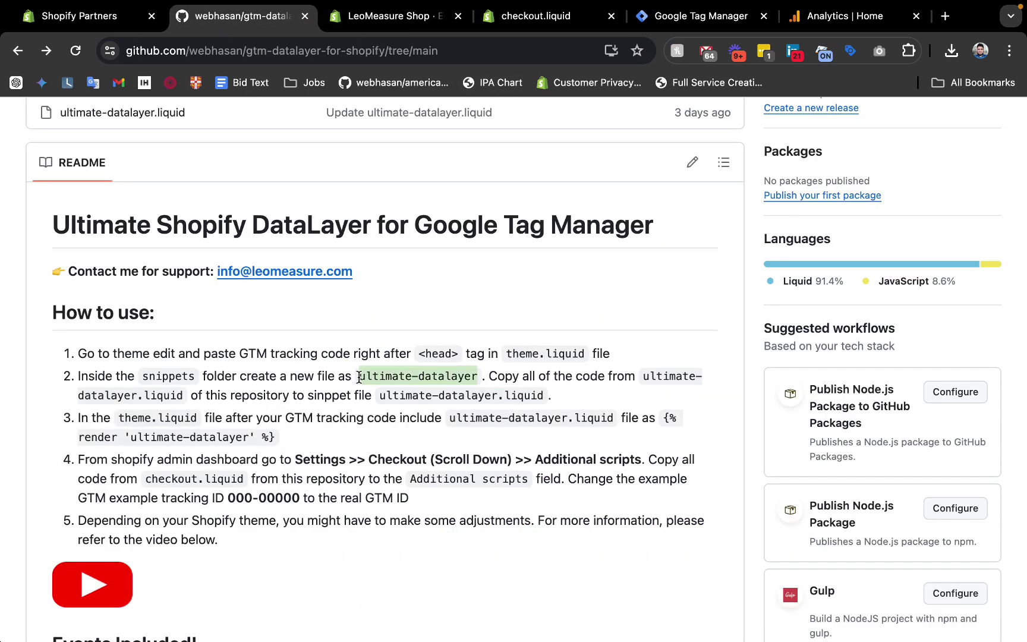
click(389, 17)
Add a new snippet named ultimate-datalayer in the Dawn theme's Snippets folder.
scroll(141, 459, down, 10)
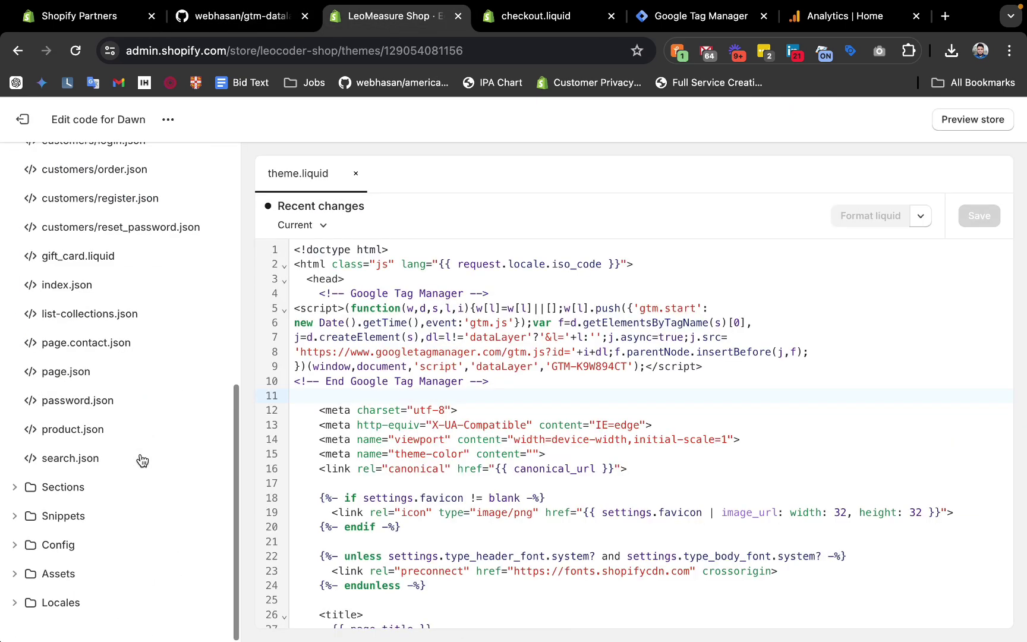
click(60, 488)
scroll(54, 481, down, 2)
scroll(48, 464, up, 1)
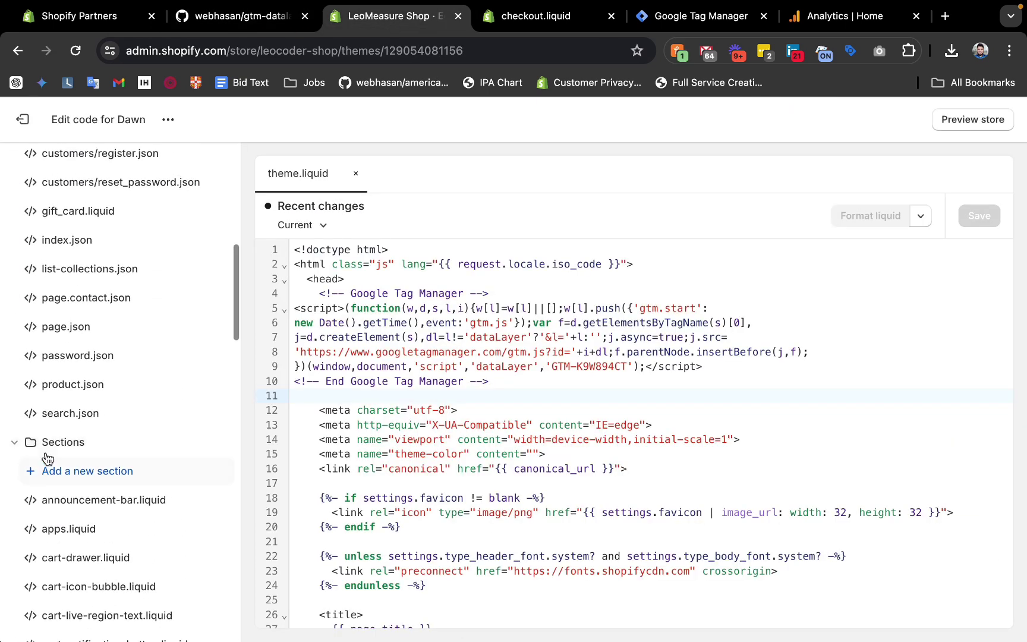
click(45, 447)
click(75, 516)
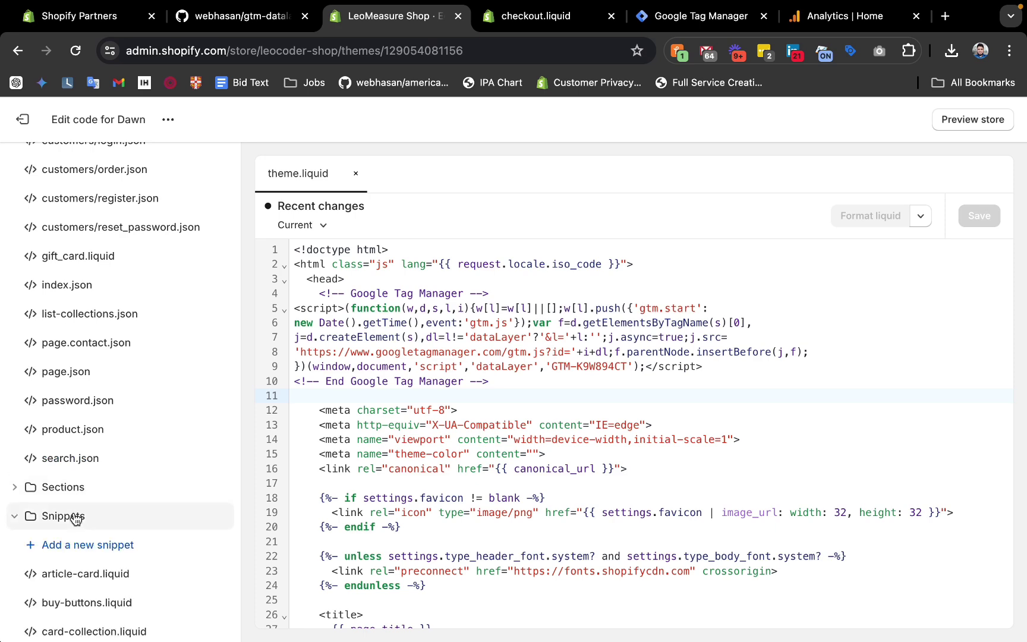
scroll(74, 518, down, 2)
click(102, 462)
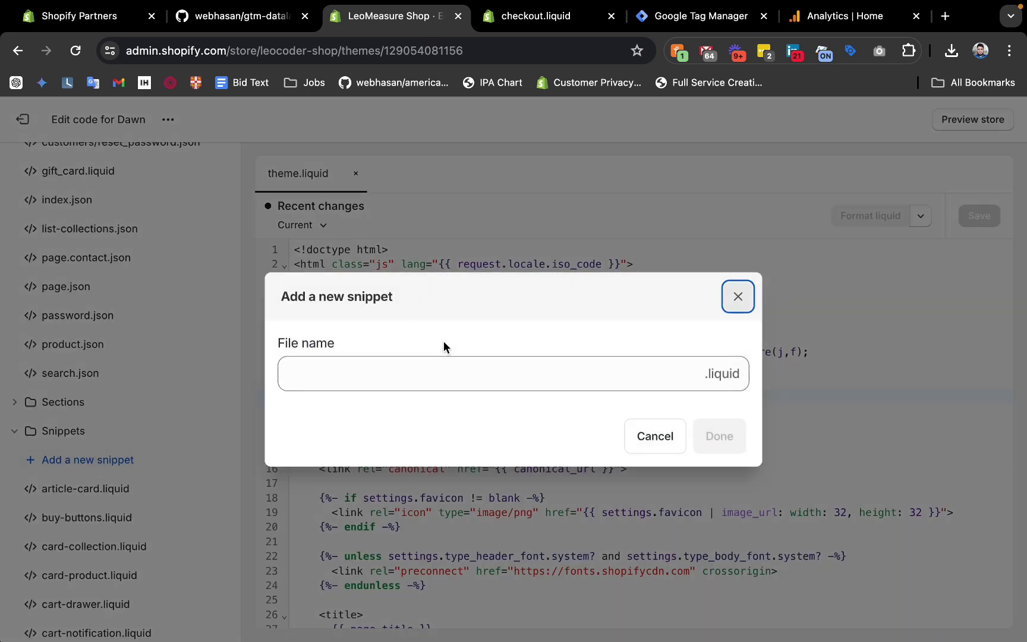
click(402, 370)
key(super+v)
click(717, 440)
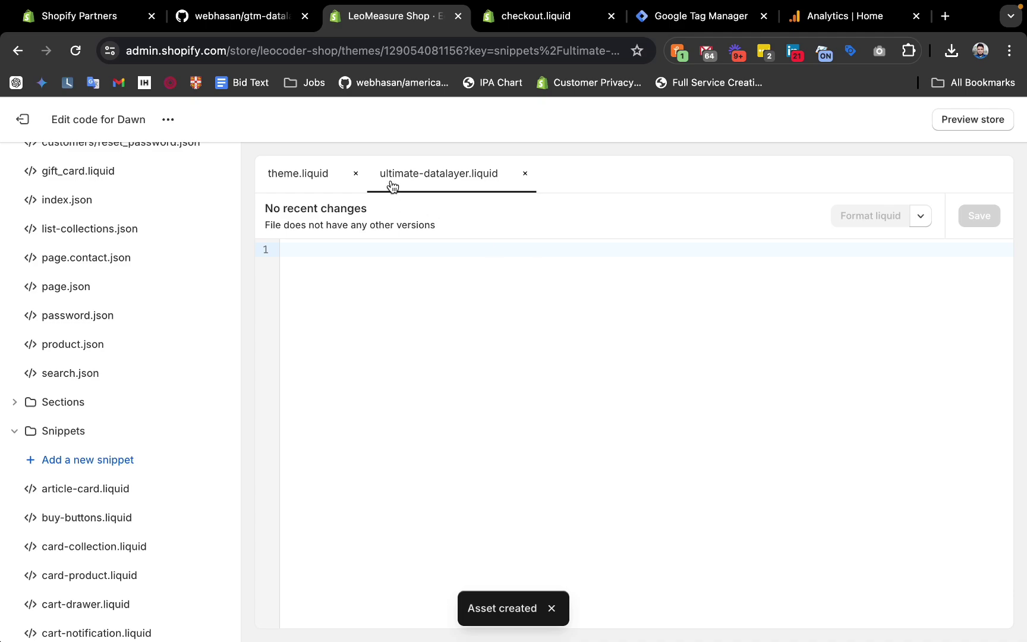
Copy the raw contents of ultimate-datalayer.liquid from the GitHub repository.
click(507, 19)
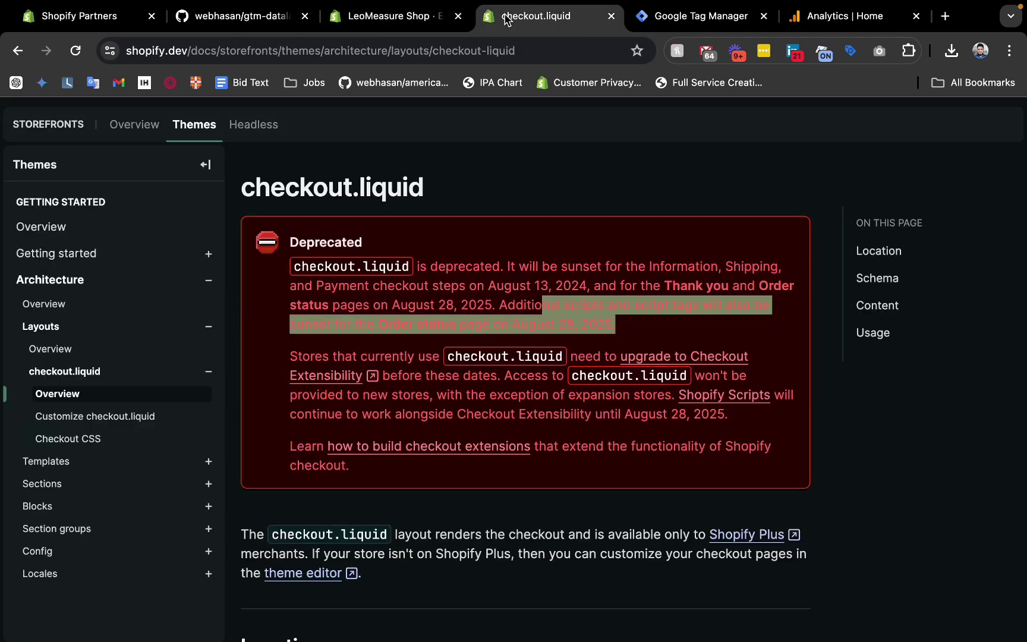
click(234, 16)
scroll(197, 443, down, 5)
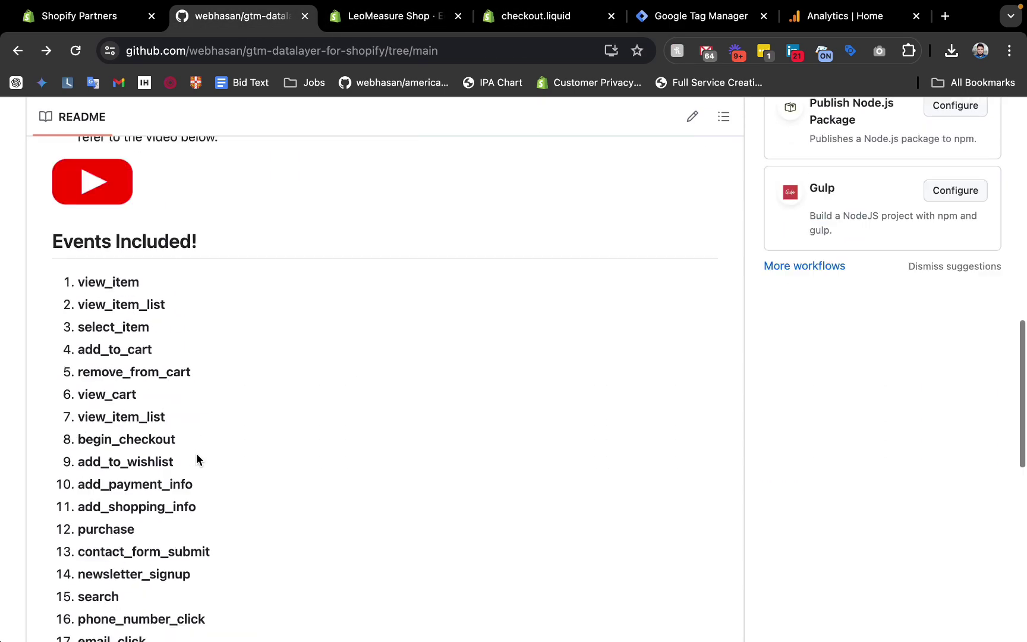
scroll(196, 452, up, 10)
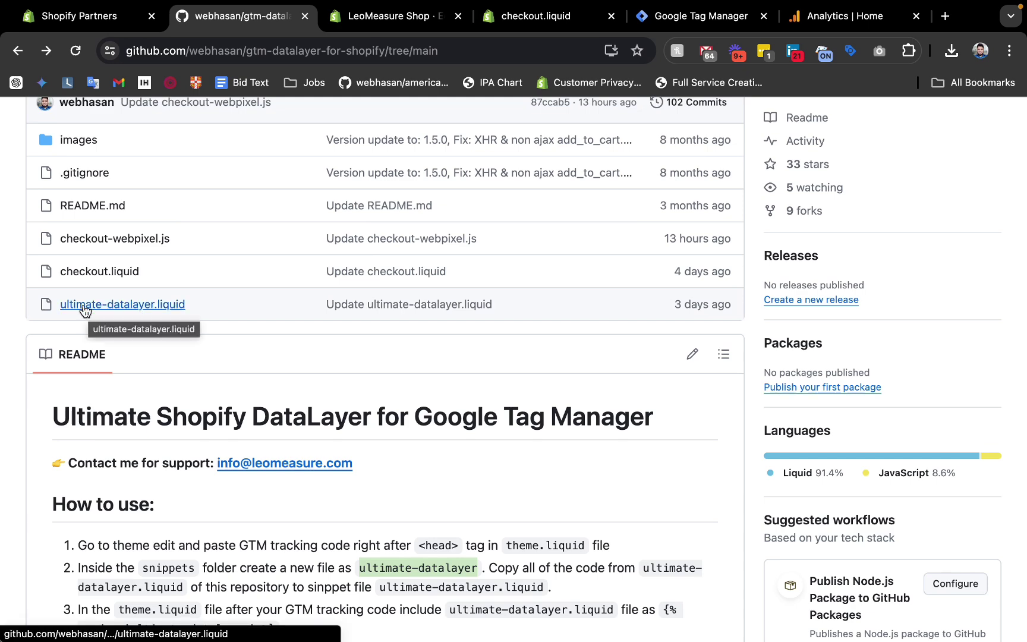
click(143, 303)
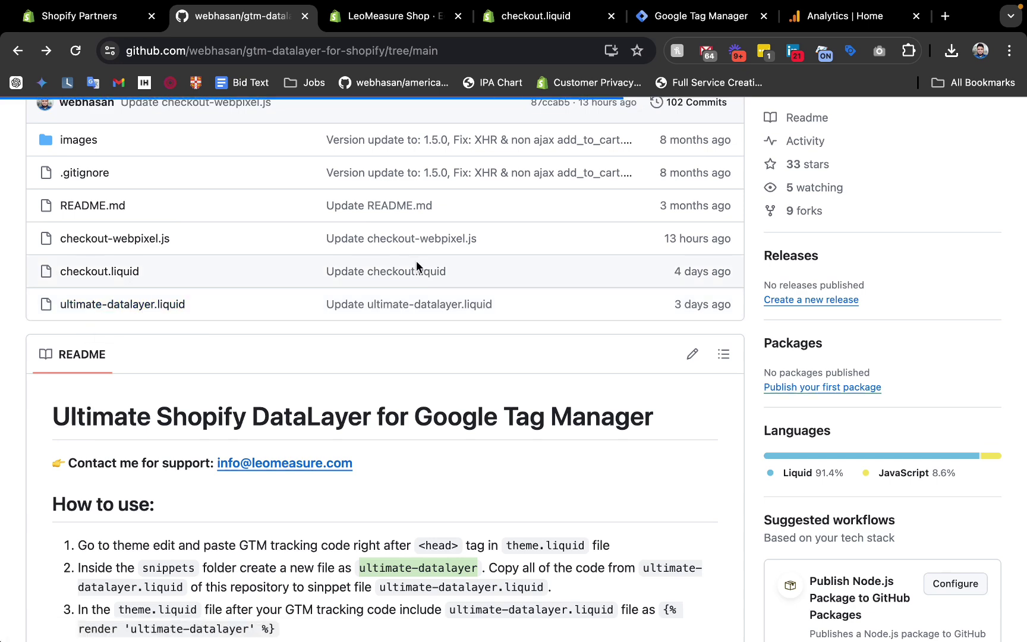
click(907, 300)
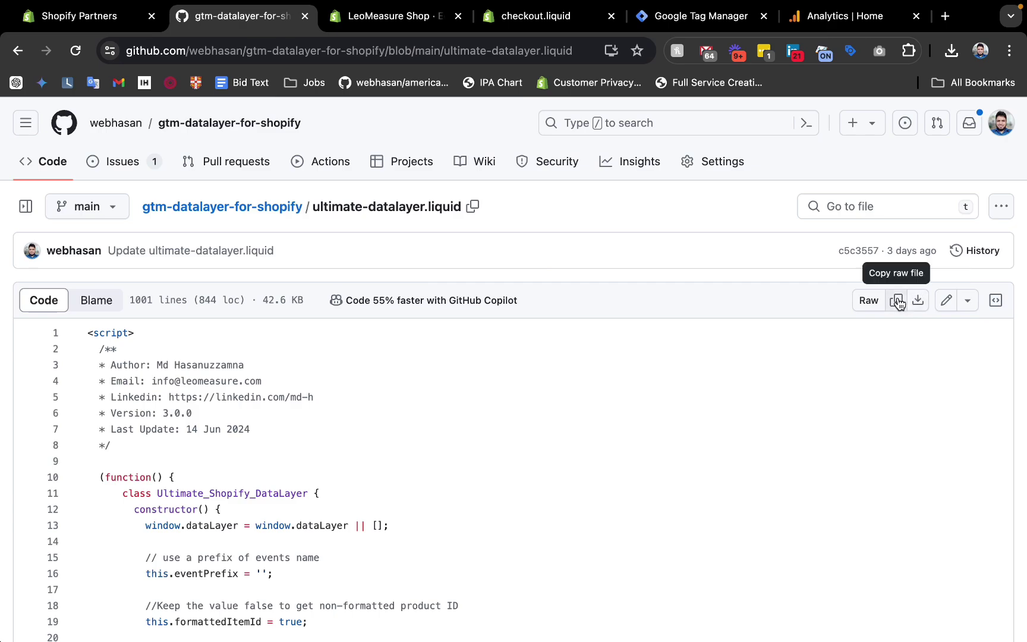
Paste the data layer code into the empty ultimate-datalayer snippet in Shopify.
click(404, 16)
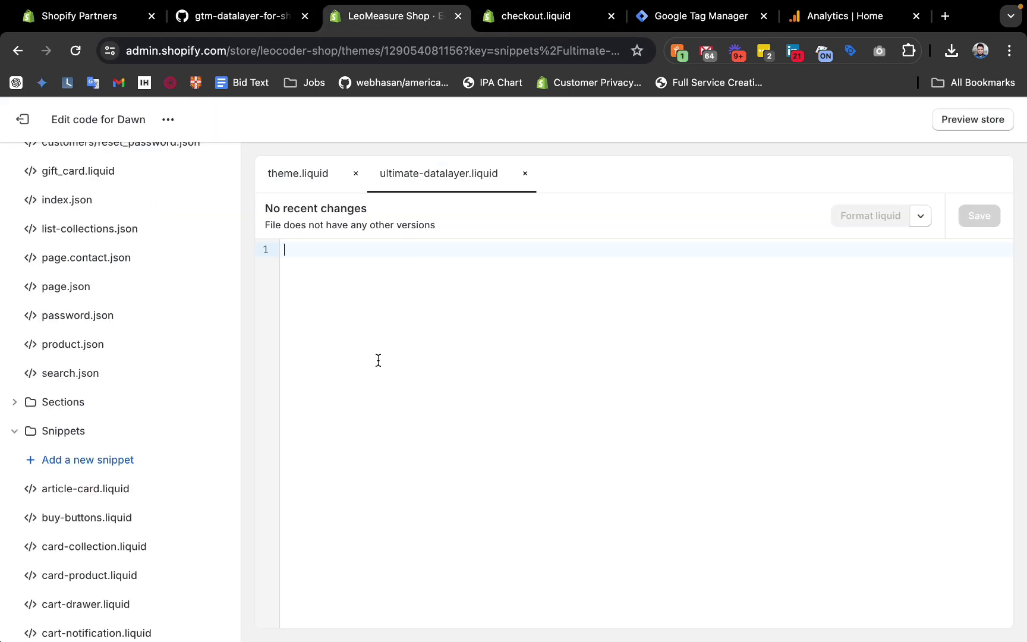
key(super+v)
scroll(378, 366, up, 20)
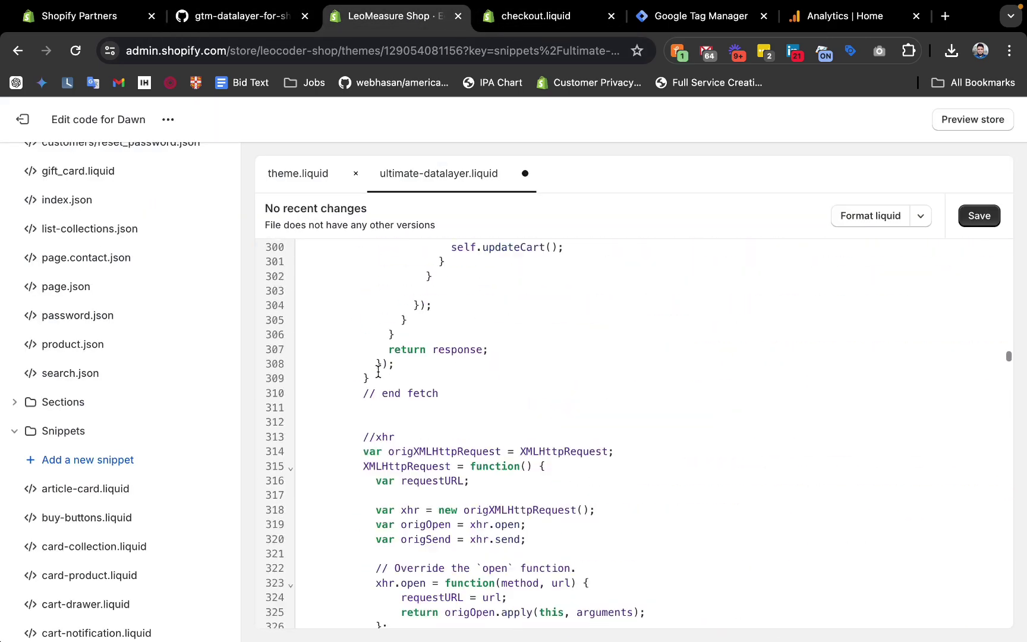
scroll(378, 372, up, 15)
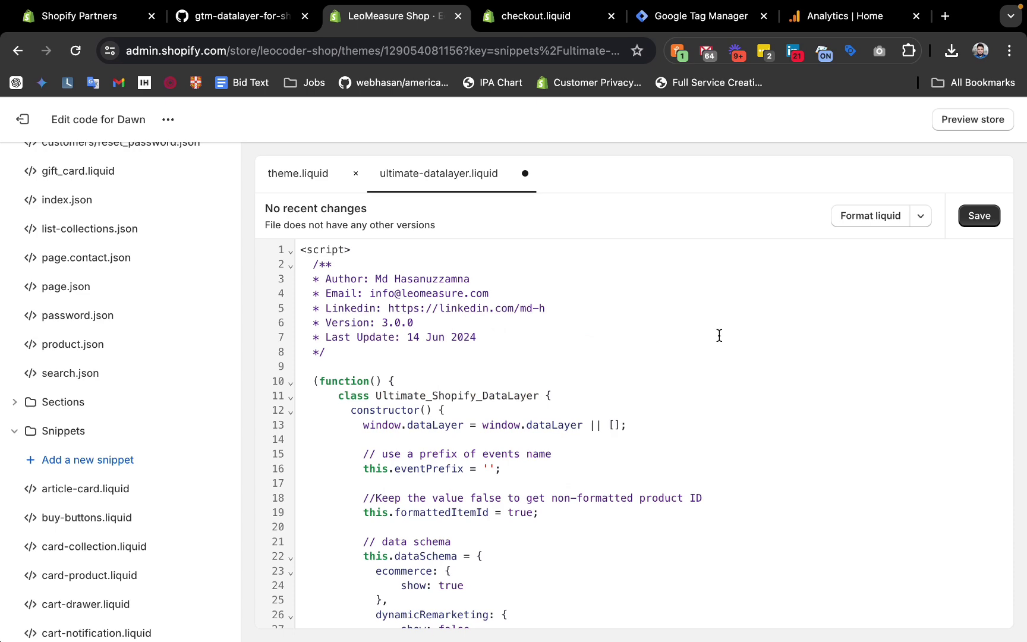
Save the ultimate-datalayer snippet and copy the render tag from README step 3.
click(976, 221)
click(235, 16)
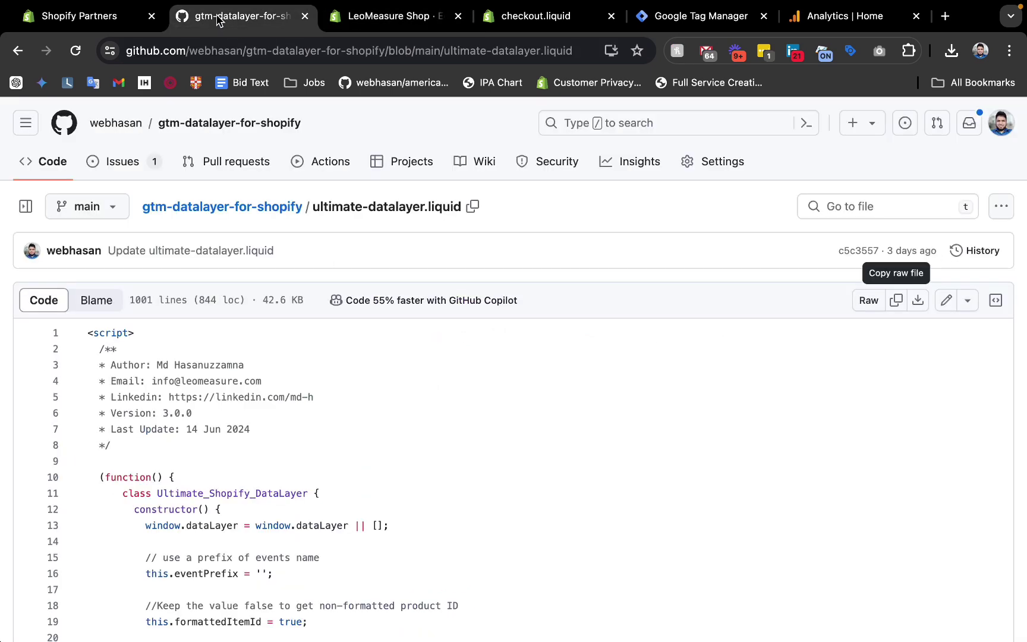
click(221, 215)
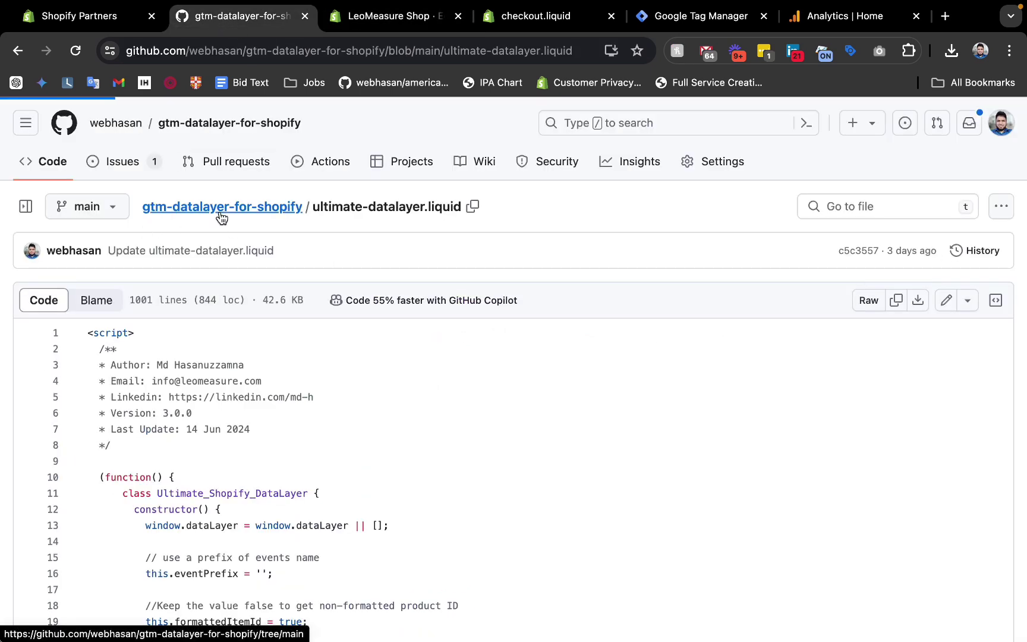
click(394, 19)
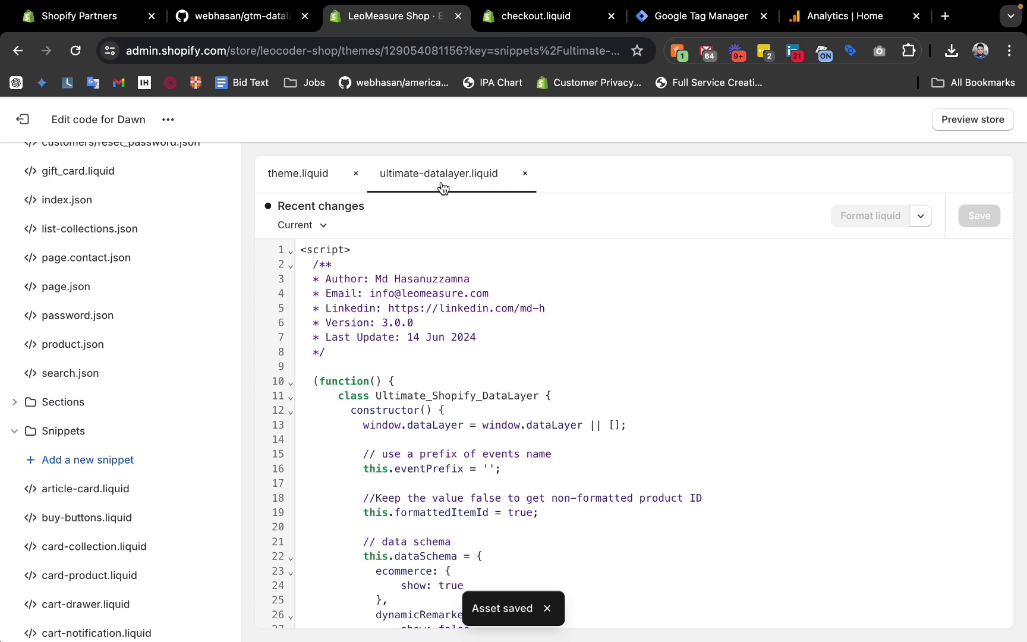
click(242, 19)
scroll(273, 400, down, 6)
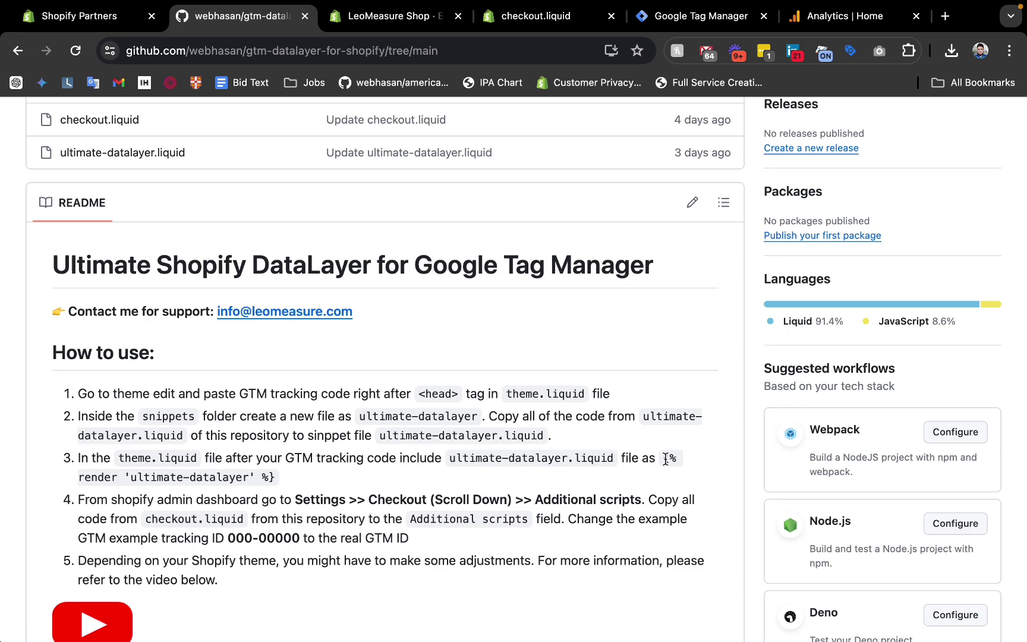
drag(665, 459, 280, 483)
key(super+c)
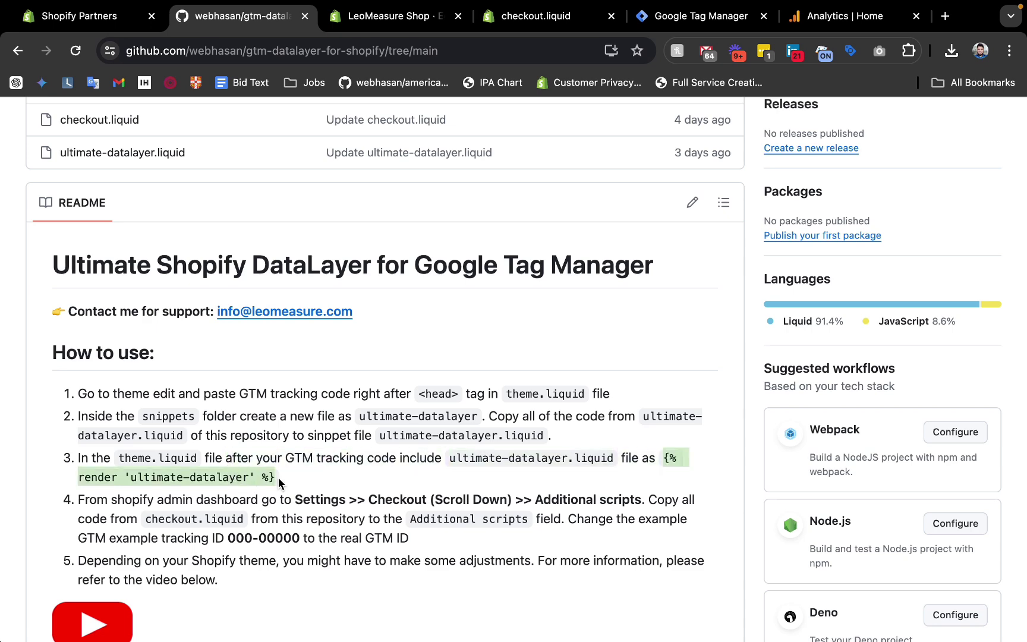
Paste the ultimate-datalayer render tag below the GTM snippet in theme.liquid and save.
click(343, 21)
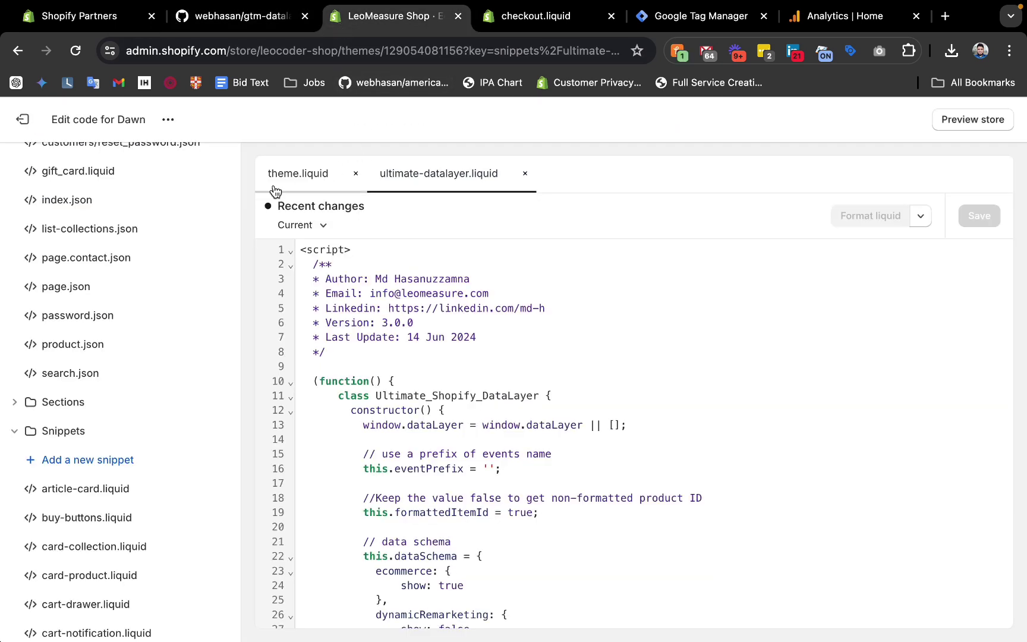
click(295, 177)
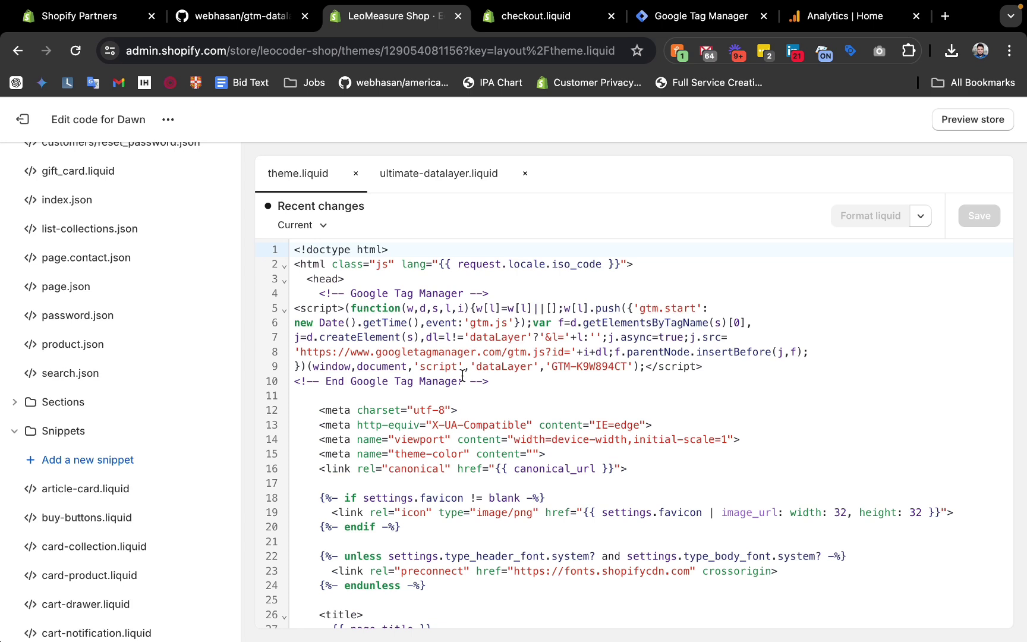
key(Return)
key(Return)
key(shift+super+Left)
key(BackSpace)
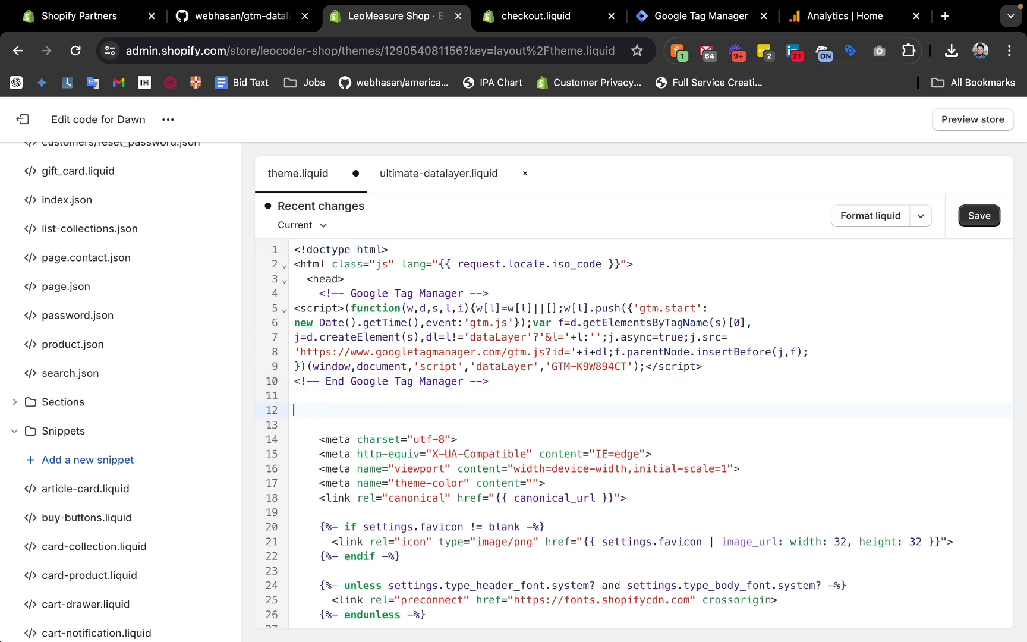
key(super+v)
click(976, 221)
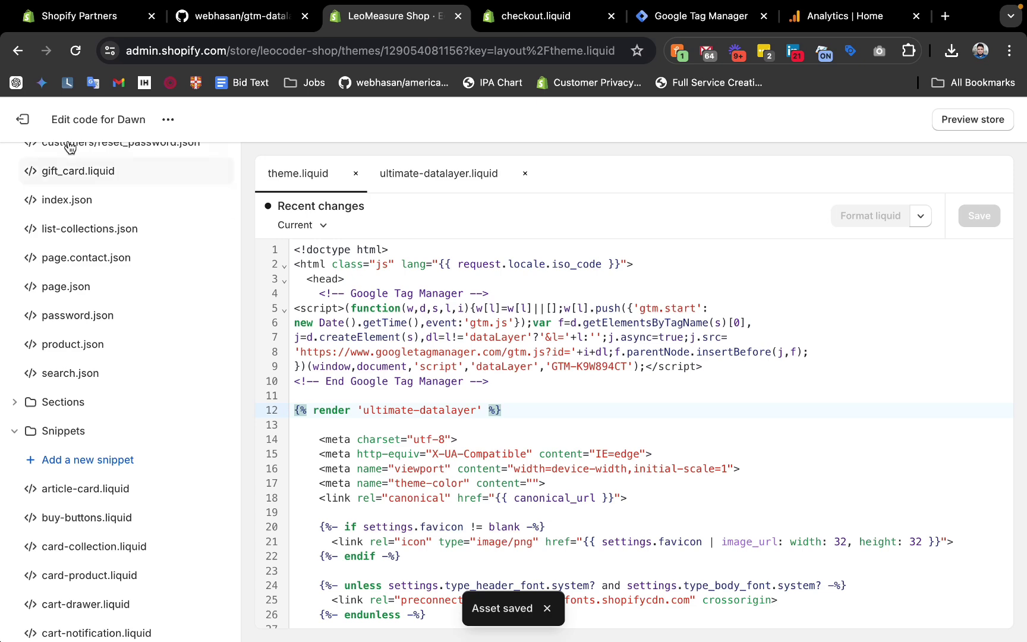
click(21, 119)
In Settings > Customer events, add a custom pixel named 'Ultimate DataLayer Checkout'.
scroll(112, 413, down, 1)
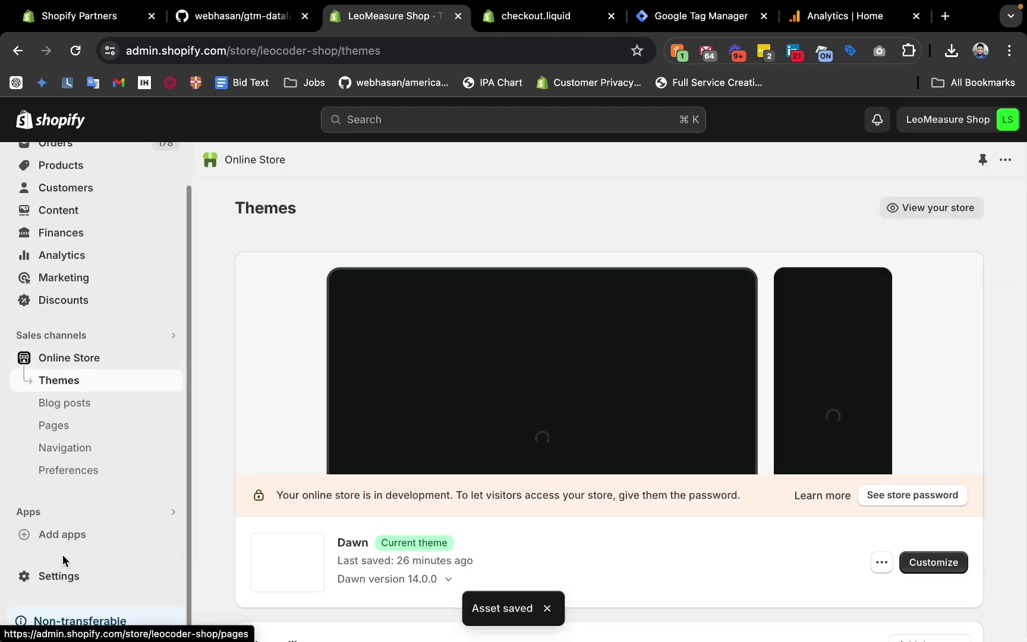
click(58, 578)
scroll(244, 323, down, 5)
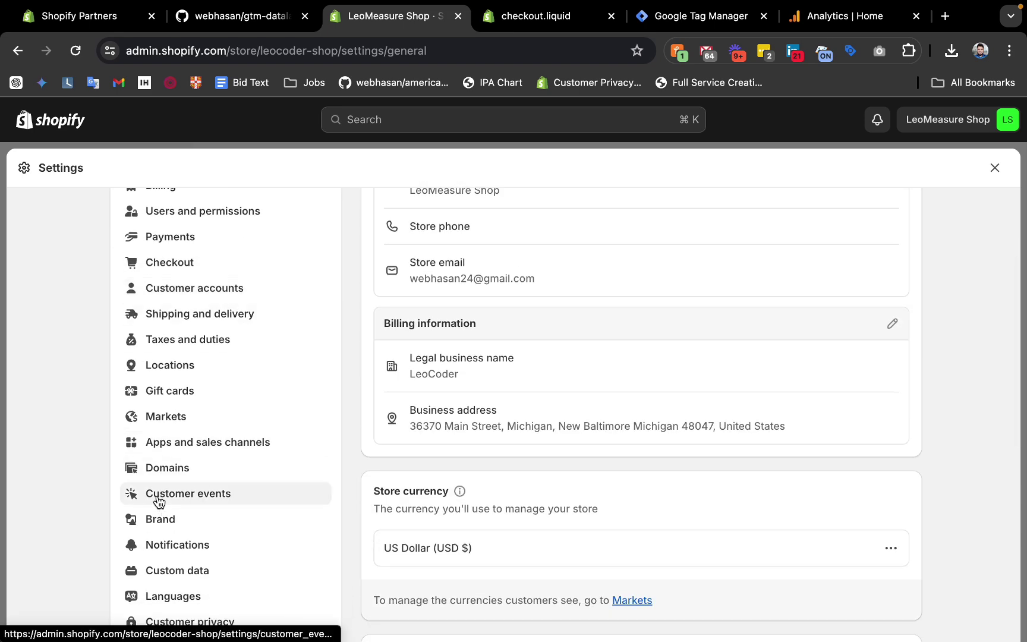
click(159, 502)
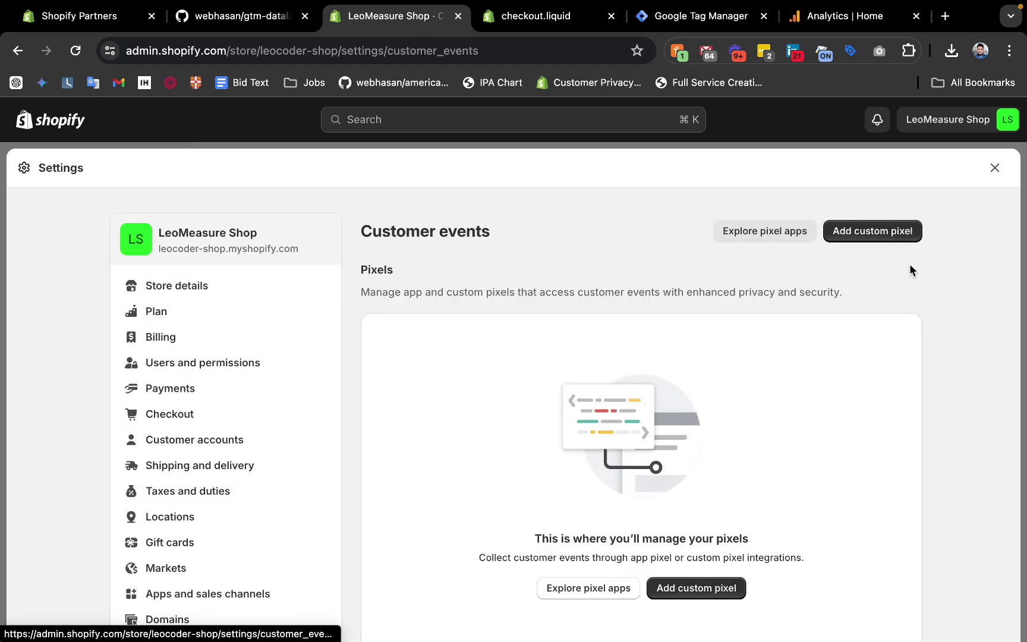
click(855, 239)
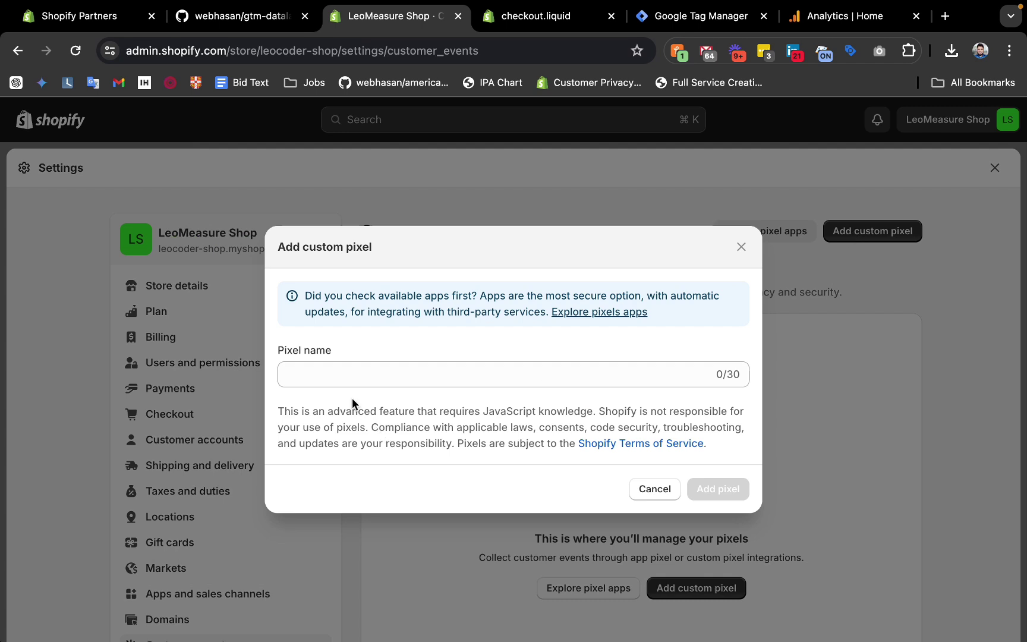
click(341, 380)
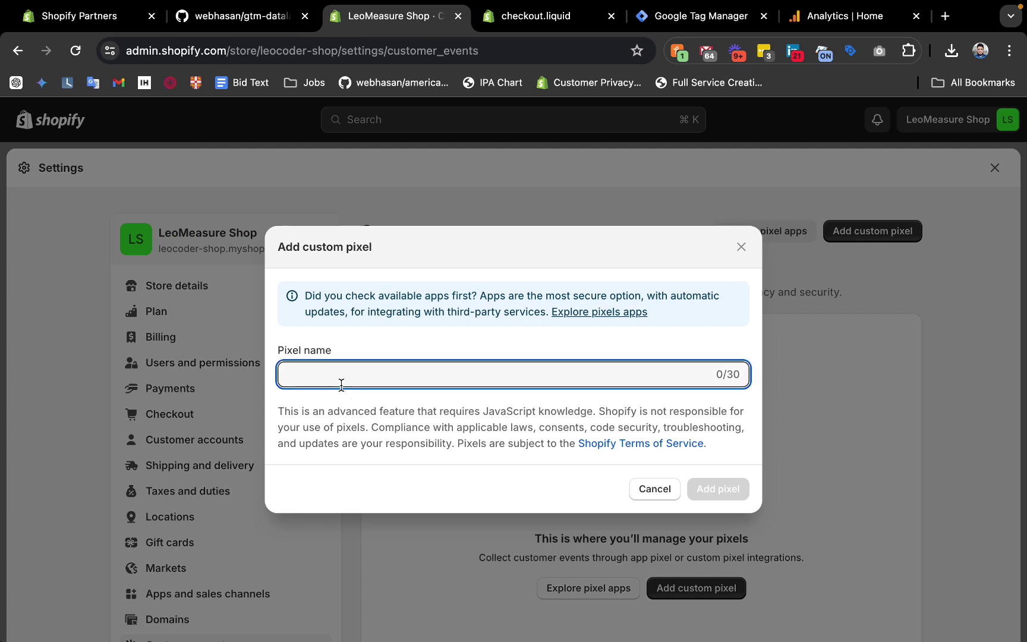
text(Ul)
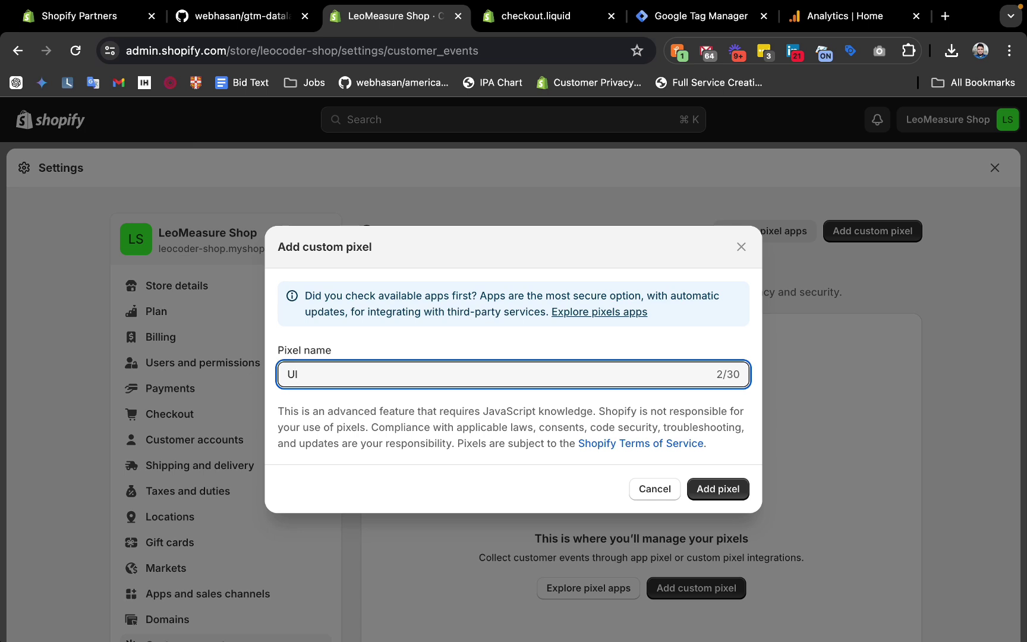
text(timate DataLayer Check)
text(out)
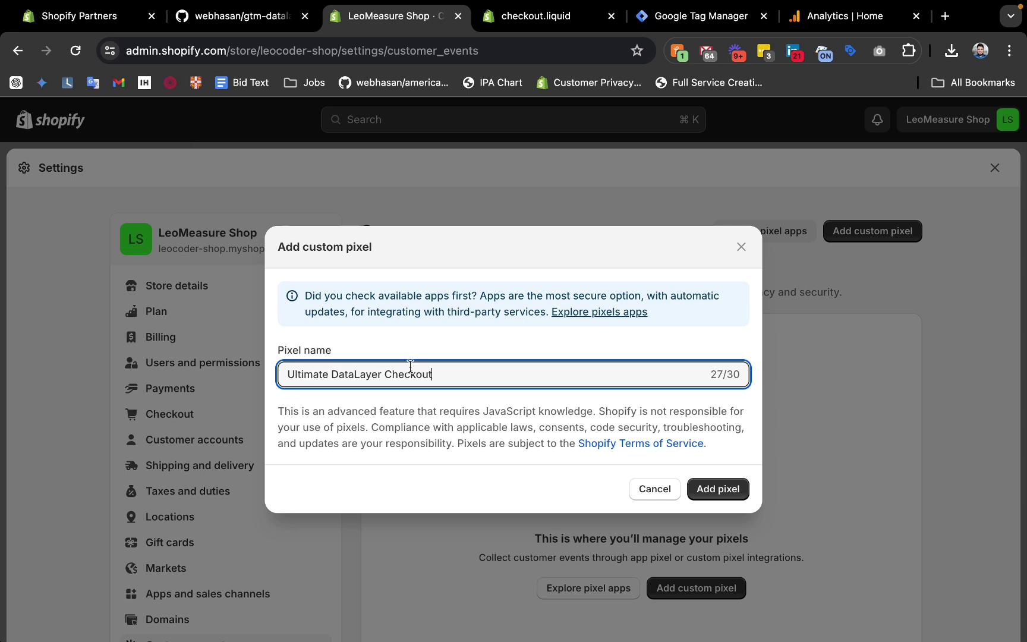
click(717, 489)
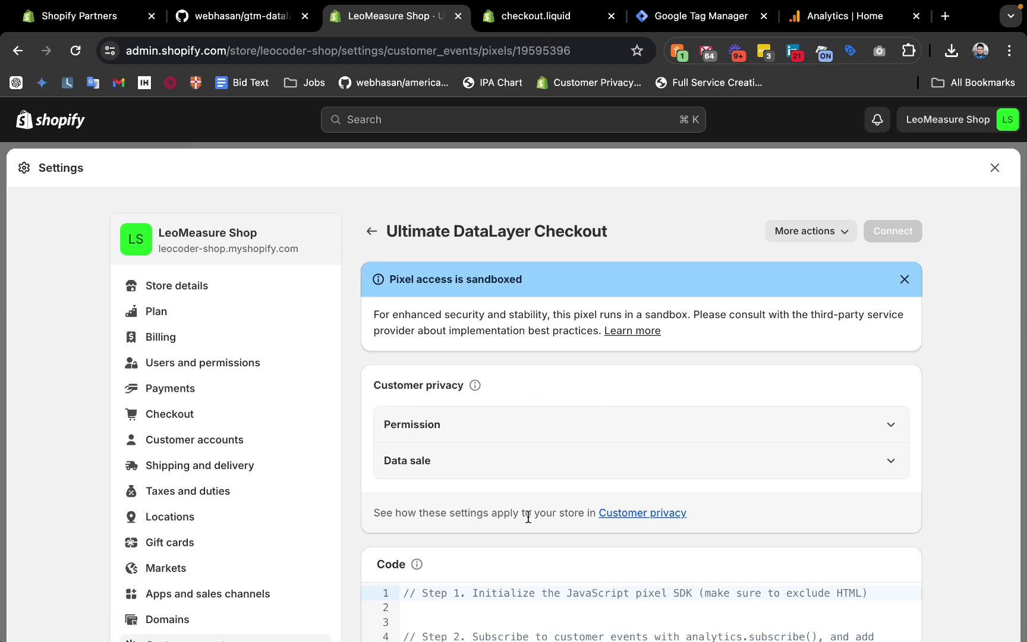
Delete the sample code from the new custom pixel's code editor.
scroll(537, 530, down, 3)
click(487, 485)
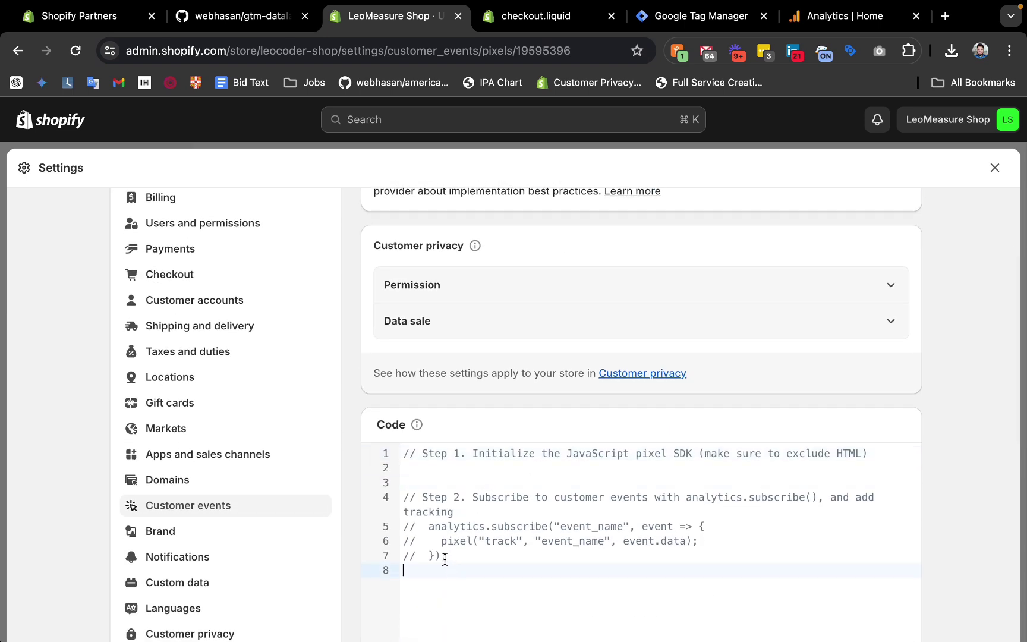
drag(445, 559, 397, 459)
key(BackSpace)
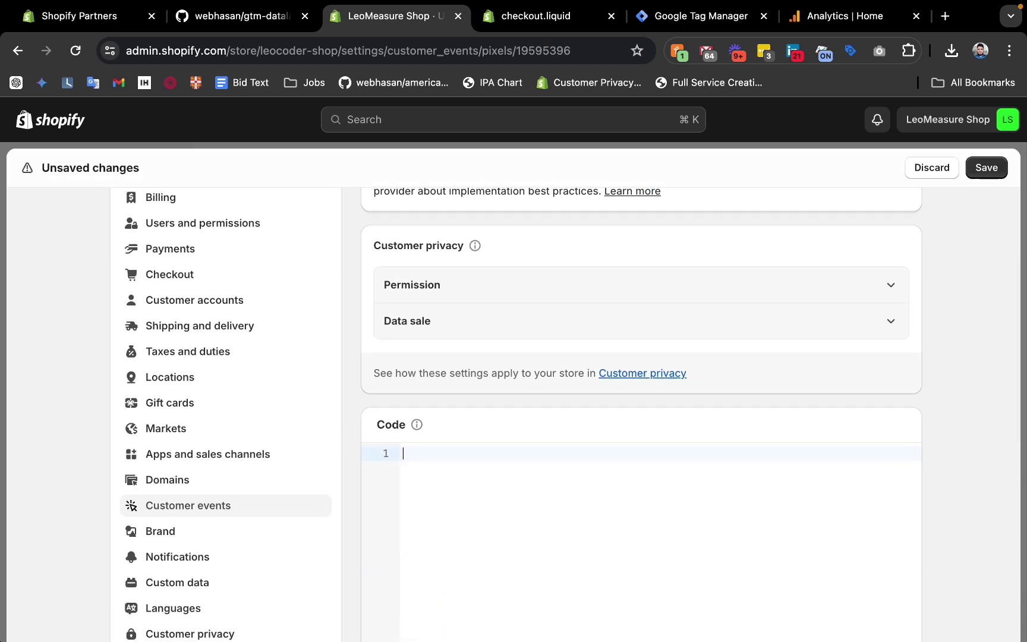
Copy the raw checkout-webpixel.js file from the GitHub repository and paste it into the pixel editor.
click(207, 18)
scroll(214, 296, up, 5)
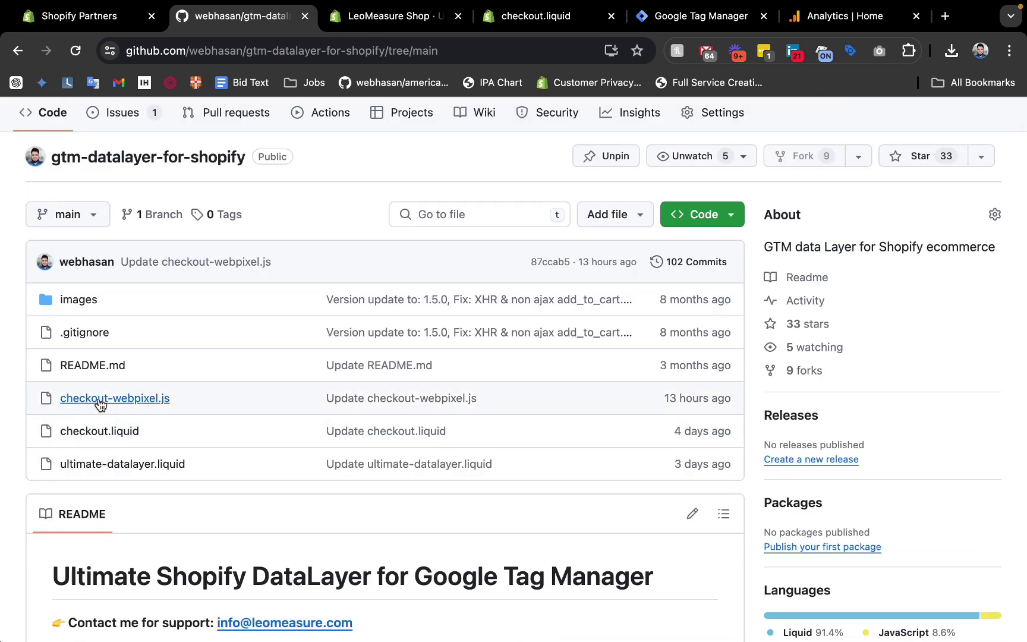
click(150, 403)
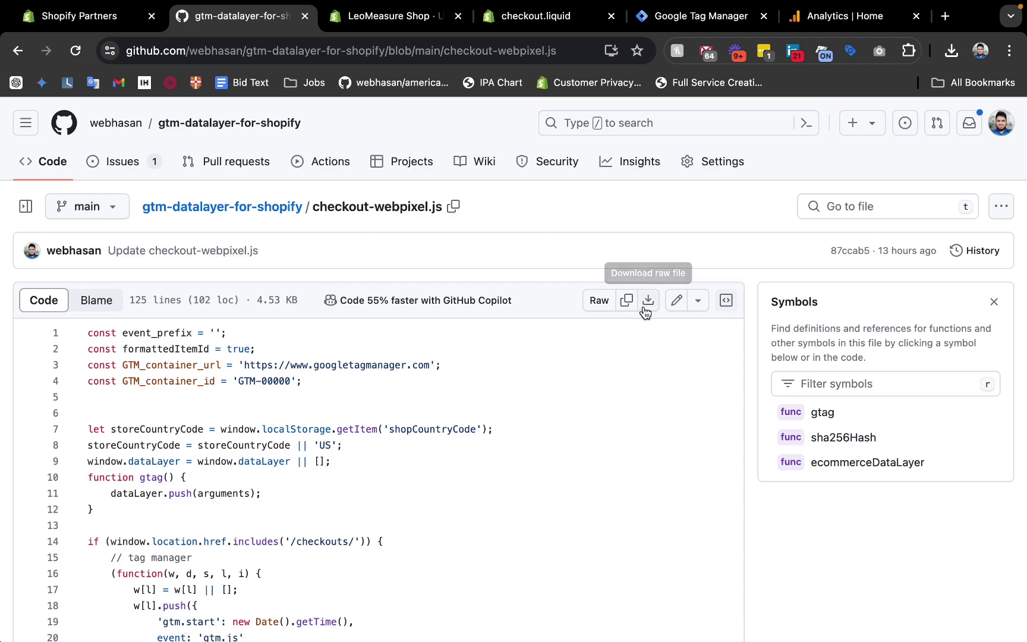
click(627, 301)
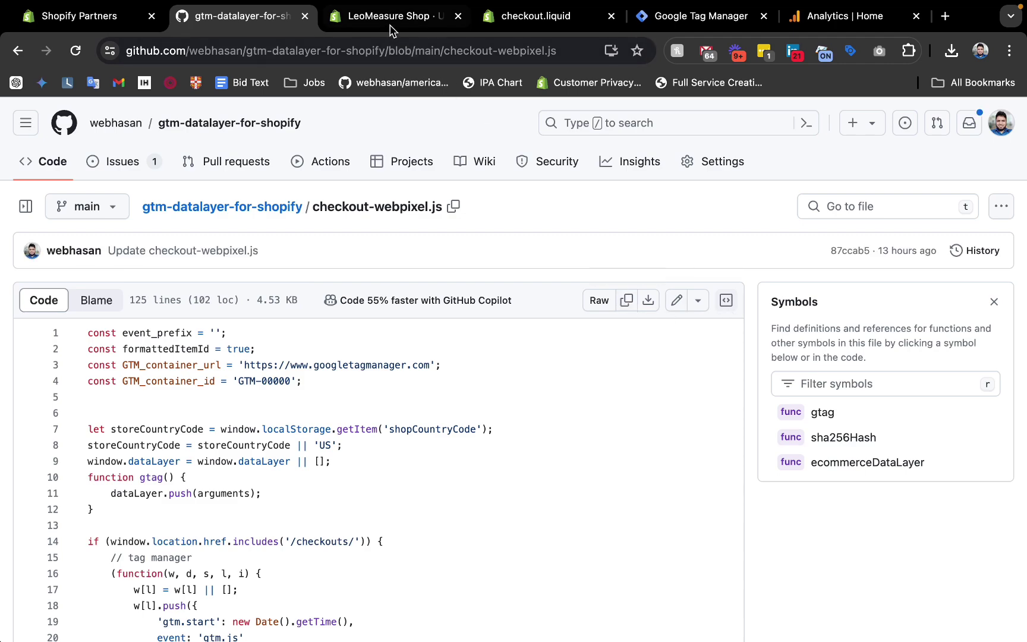
key(ctrl+Tab)
key(super+v)
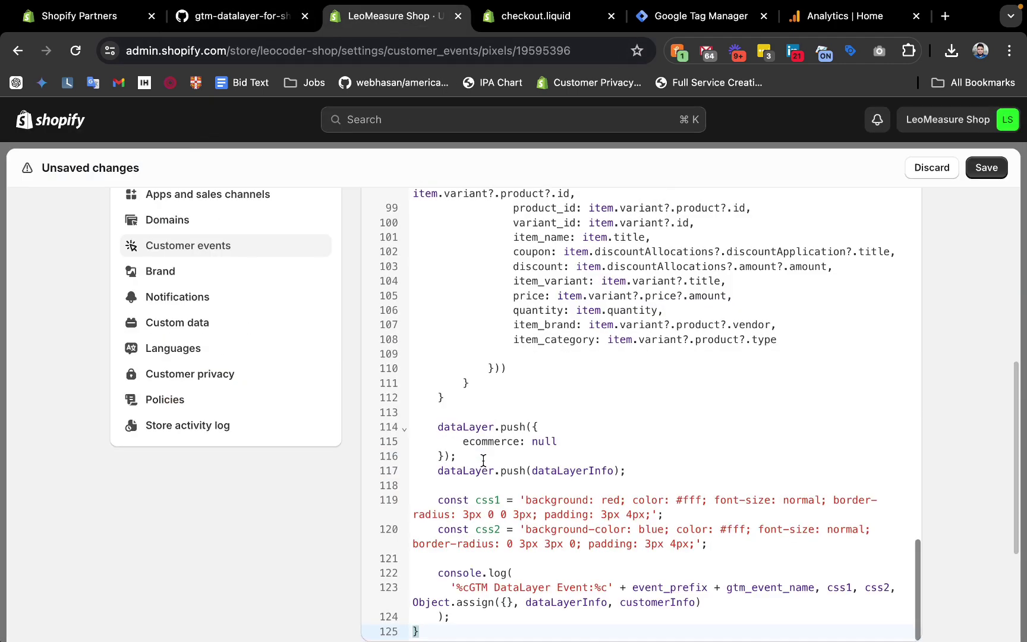
scroll(484, 461, up, 10)
scroll(483, 465, up, 15)
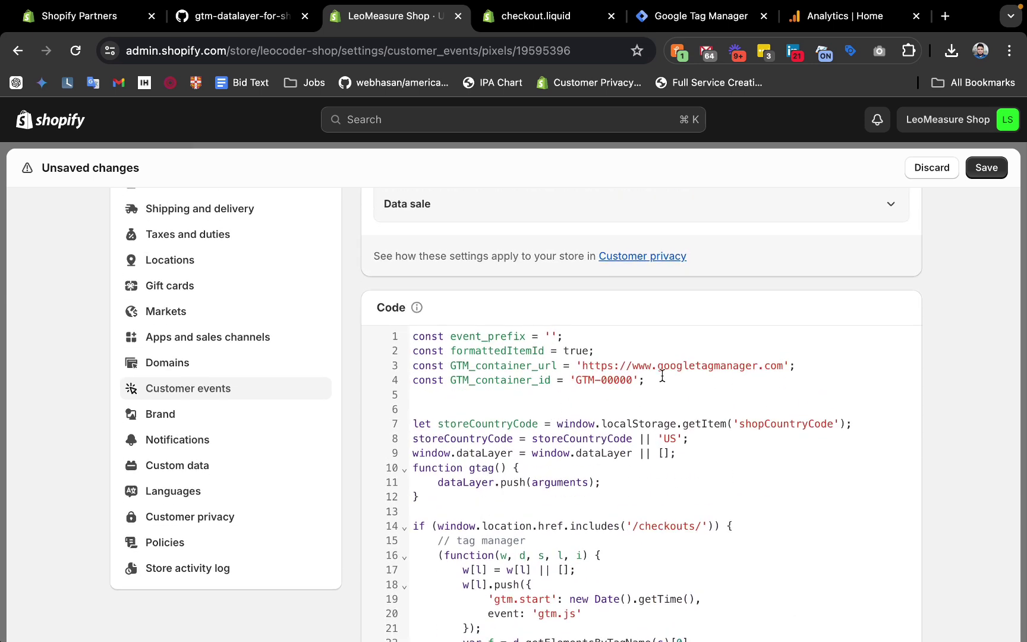
Review the event_prefix and formattedItemId configuration lines at the top of the pasted code.
drag(646, 380, 434, 333)
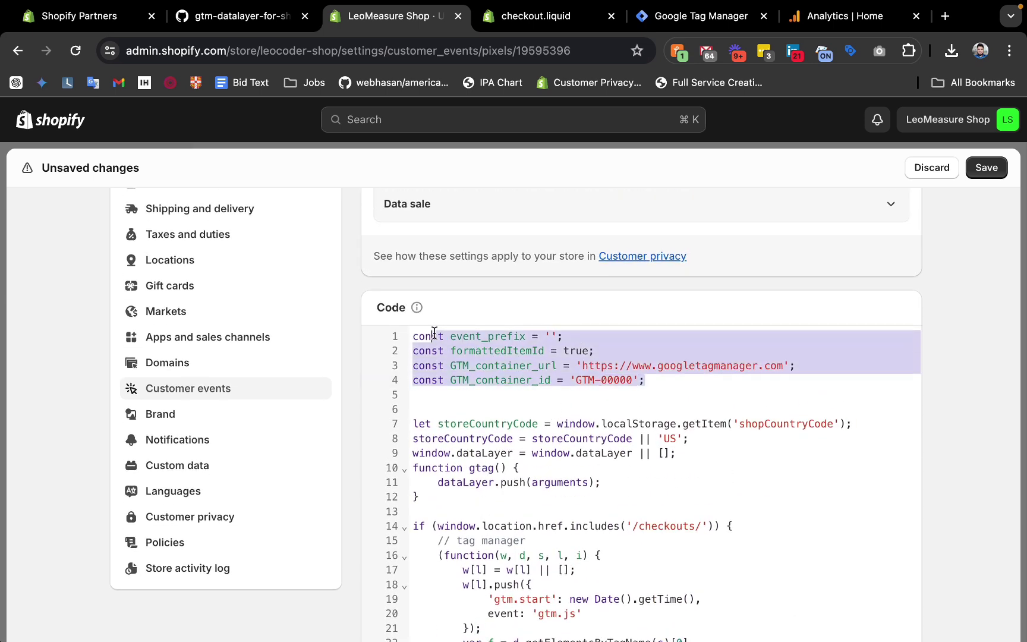
click(479, 352)
drag(658, 378, 394, 334)
double_click(493, 335)
double_click(489, 350)
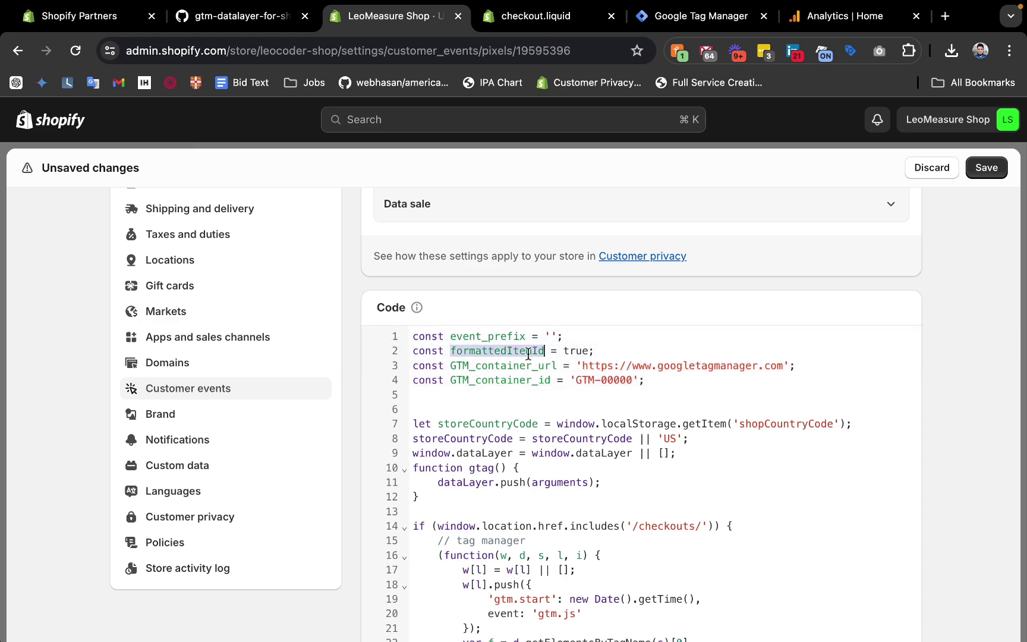
drag(595, 351, 403, 343)
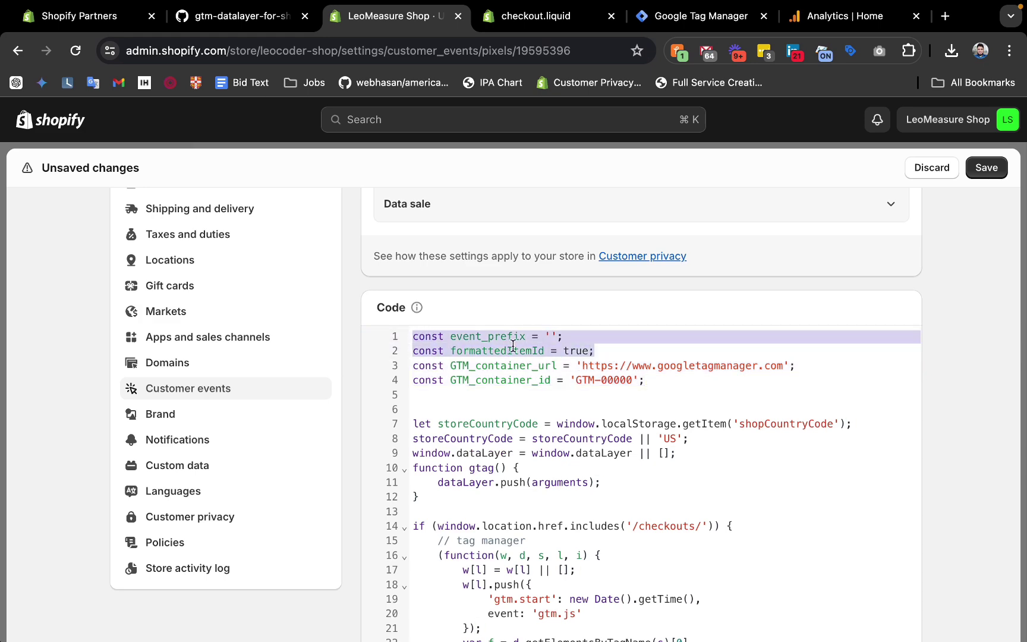
click(249, 16)
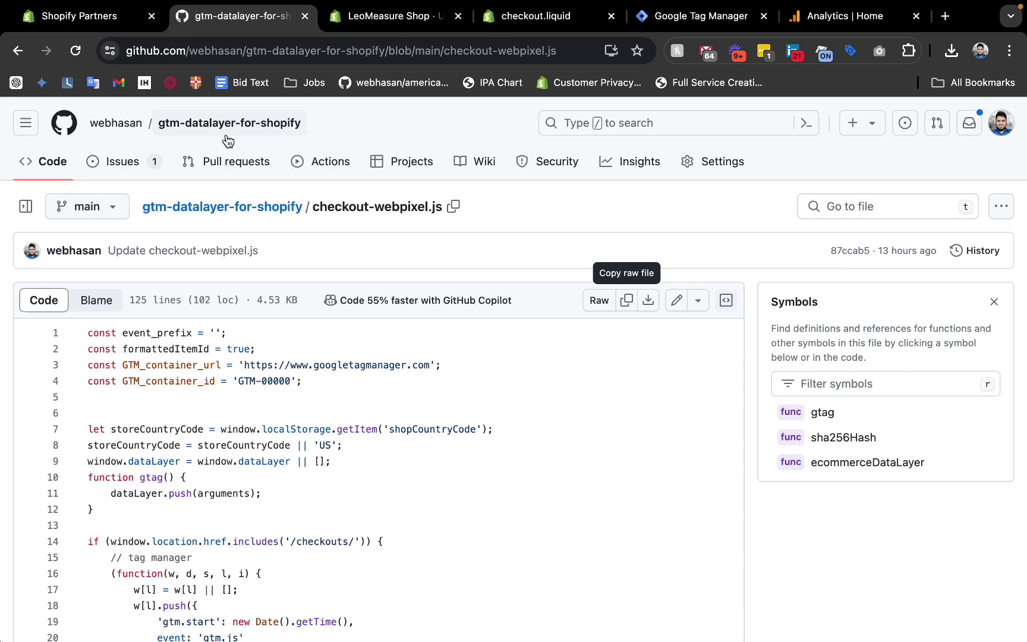
Read through the repository README on GitHub's main page.
click(200, 211)
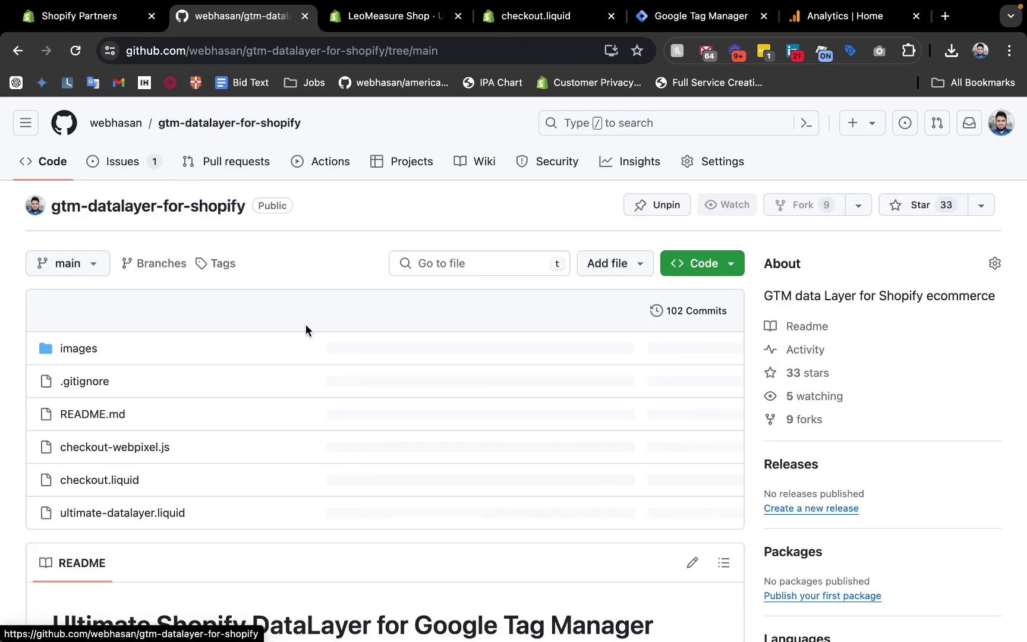
scroll(306, 324, down, 10)
scroll(305, 324, down, 2)
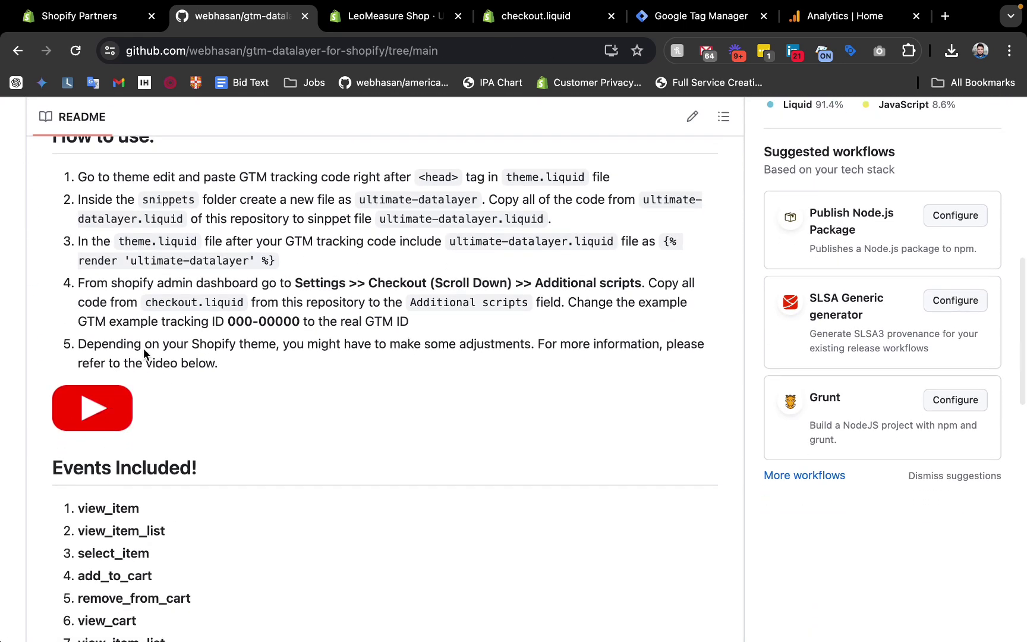
click(380, 16)
Inspect the container URL on line 3 and the GTM-00000 placeholder ID on line 4.
click(621, 420)
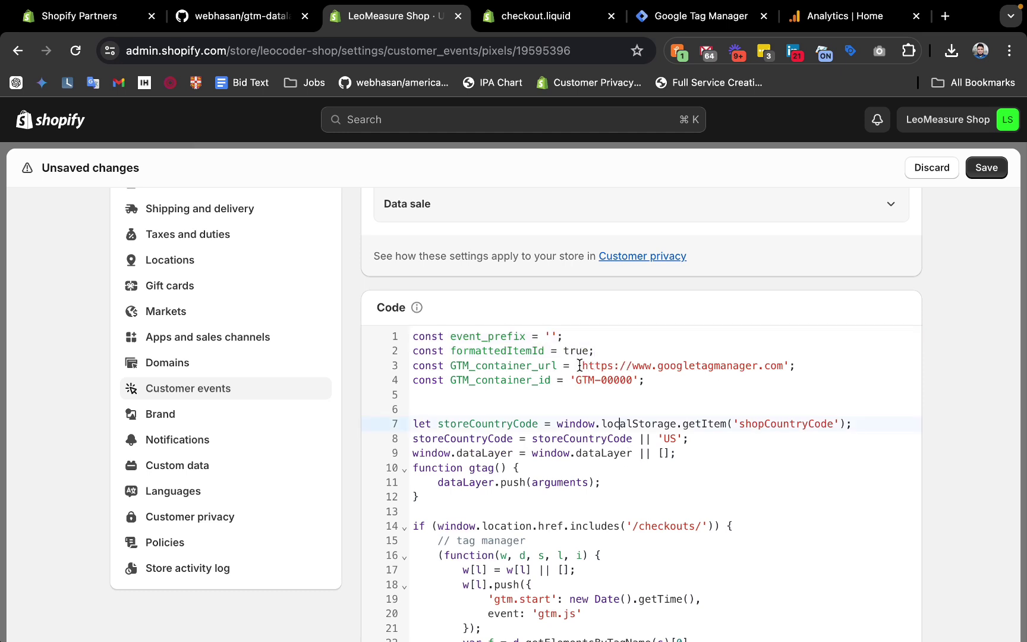
drag(578, 365, 789, 368)
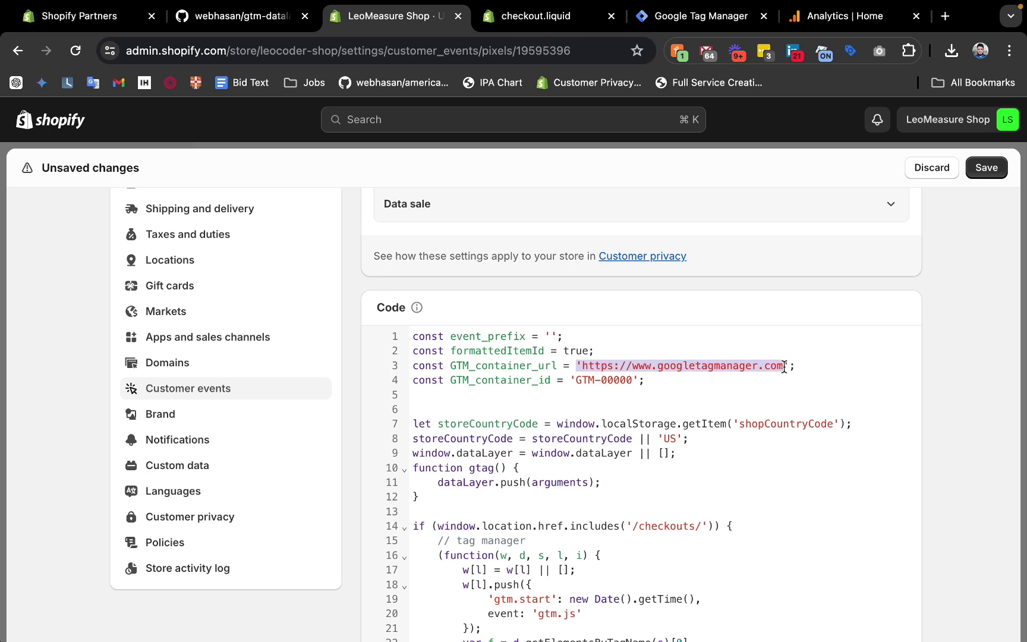
click(784, 367)
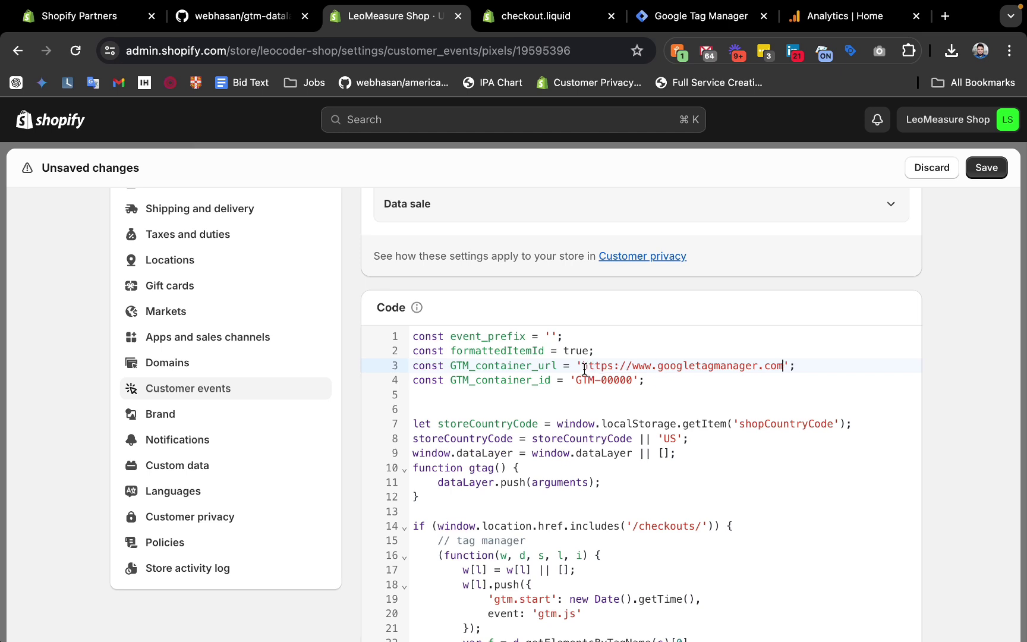
drag(584, 369, 789, 364)
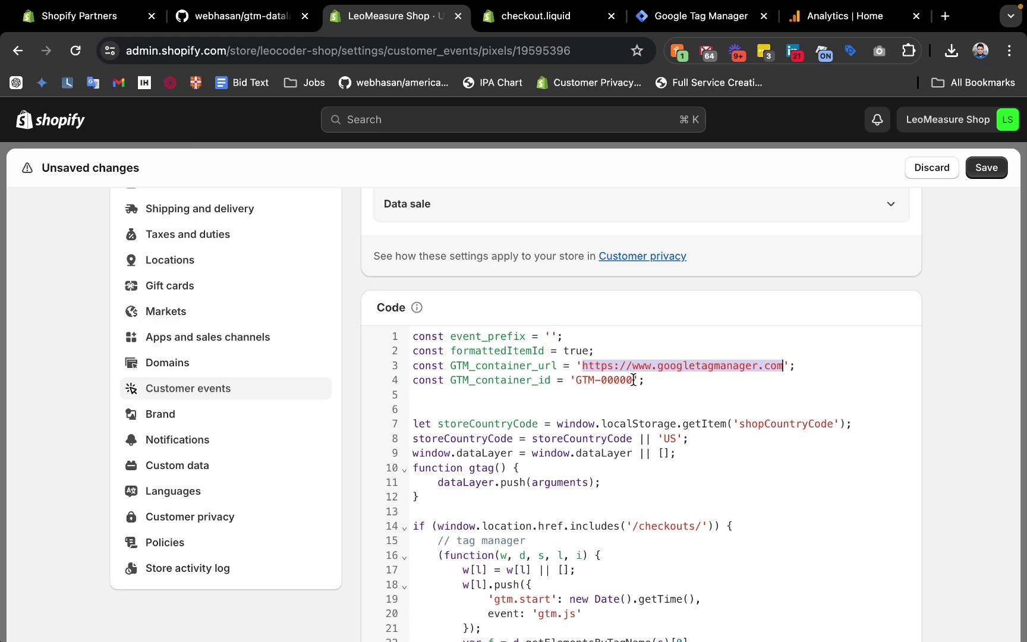
drag(634, 380, 600, 380)
click(701, 16)
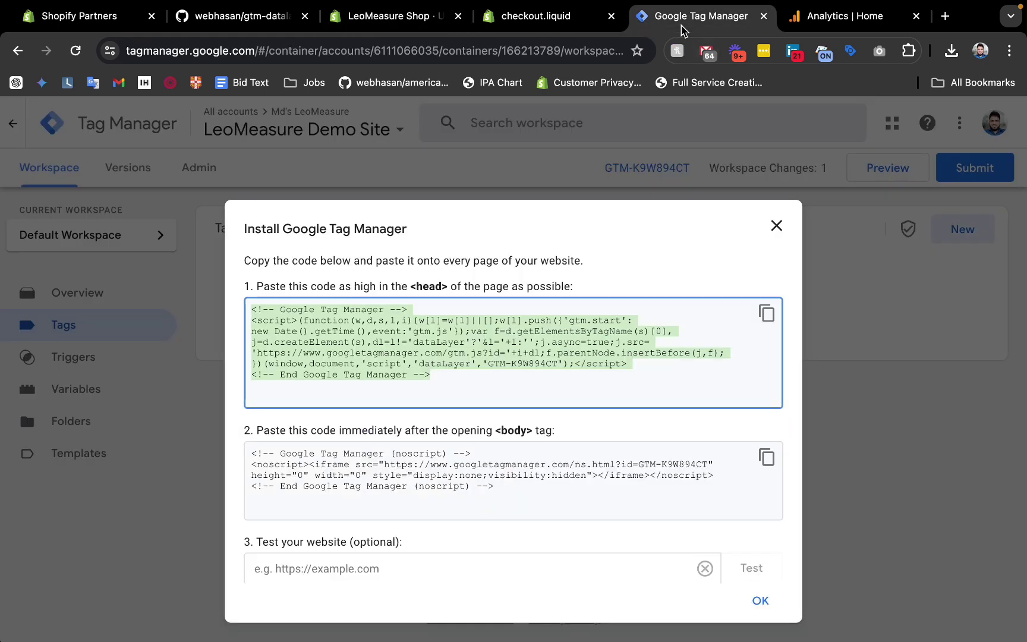
Copy container ID GTM-K9W894CT from the install snippet over GTM-00000 on line 4, then save.
click(570, 363)
drag(557, 364, 489, 364)
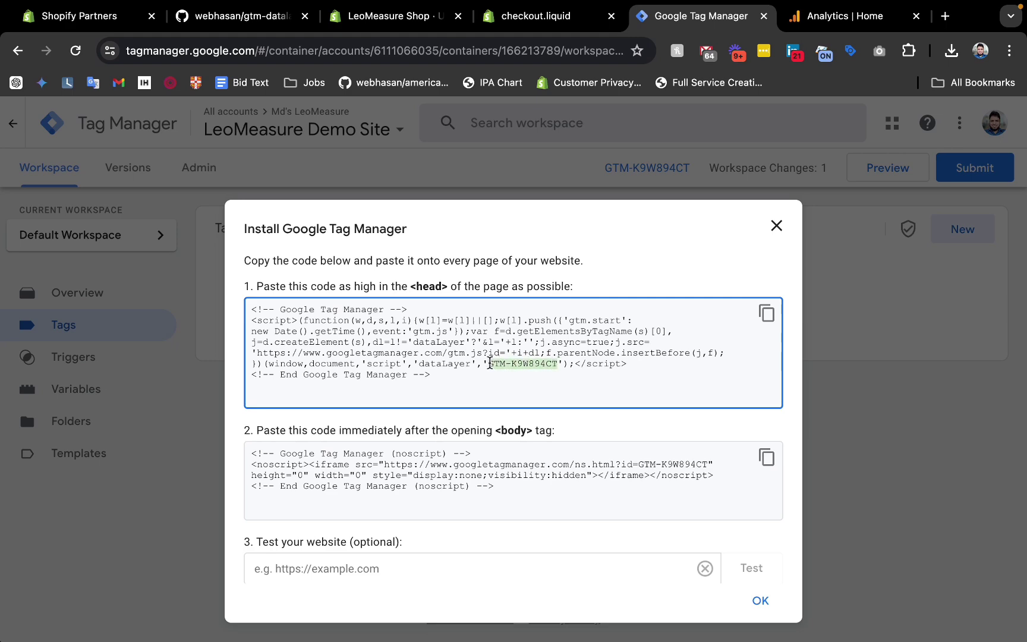
click(420, 21)
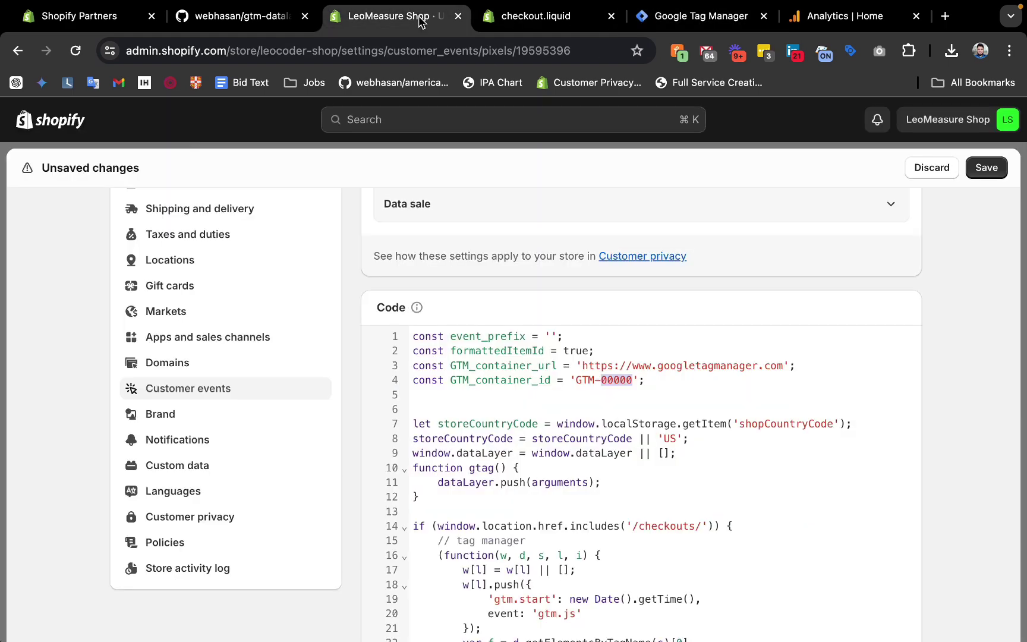
click(625, 389)
drag(576, 381, 634, 382)
key(super+v)
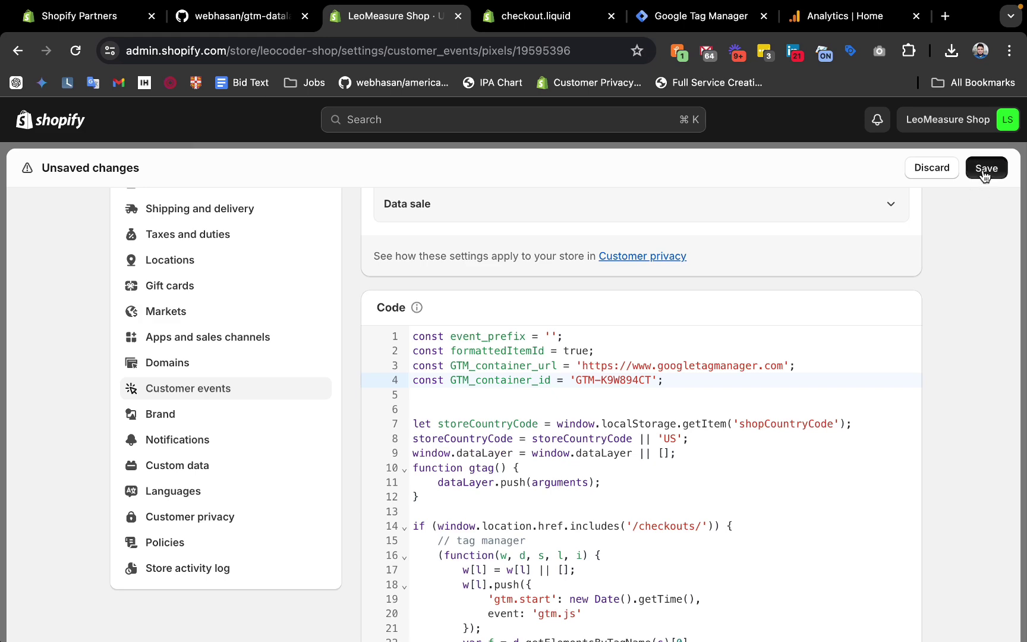
click(985, 171)
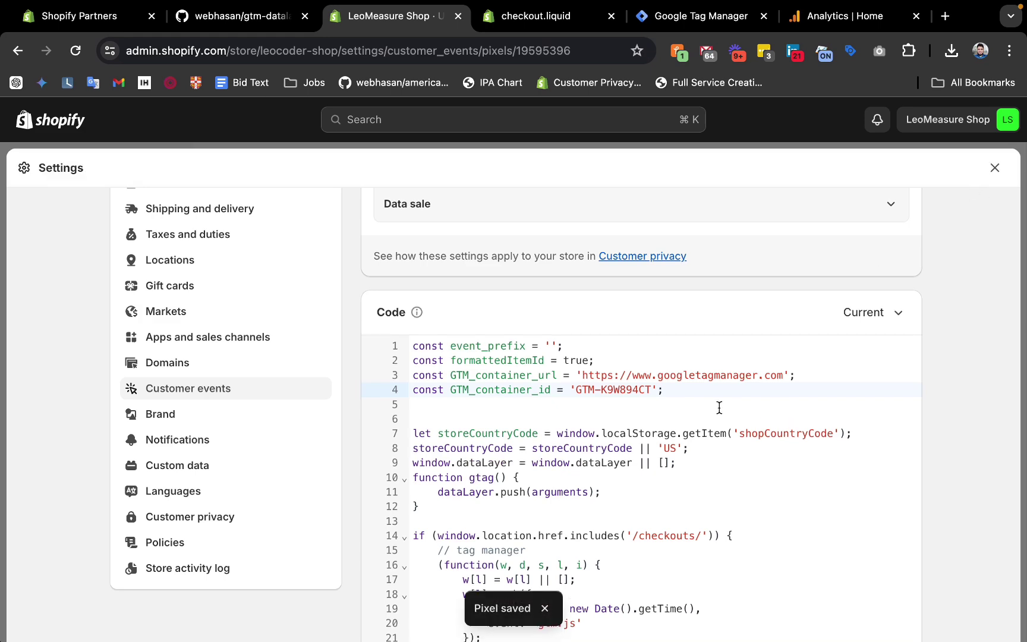
scroll(720, 407, down, 15)
scroll(772, 259, down, 6)
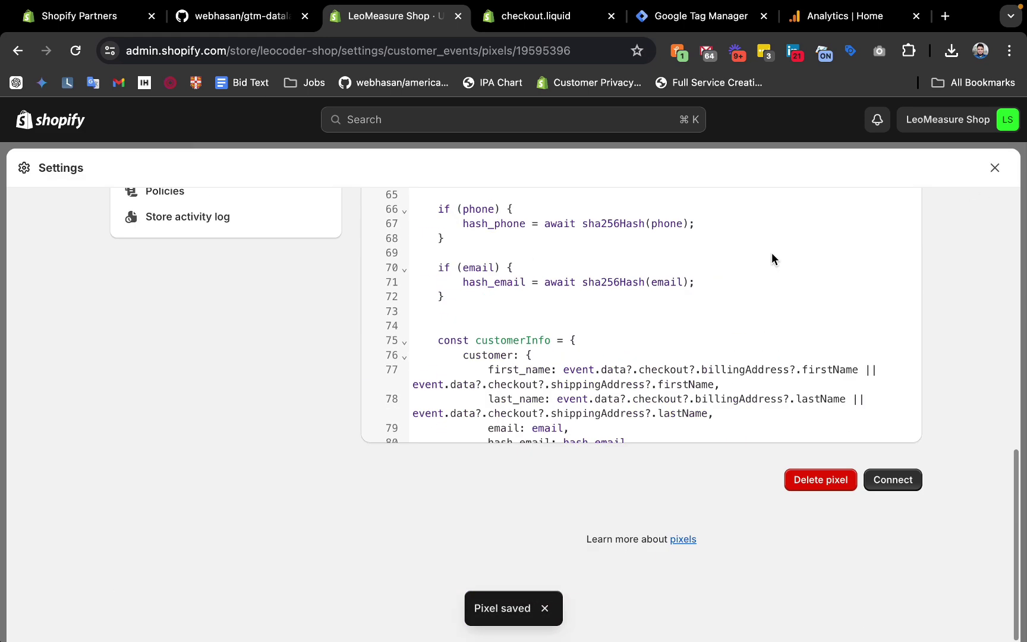
Connect the Ultimate DataLayer Checkout pixel, verify it in Customer events, and close Settings.
click(890, 483)
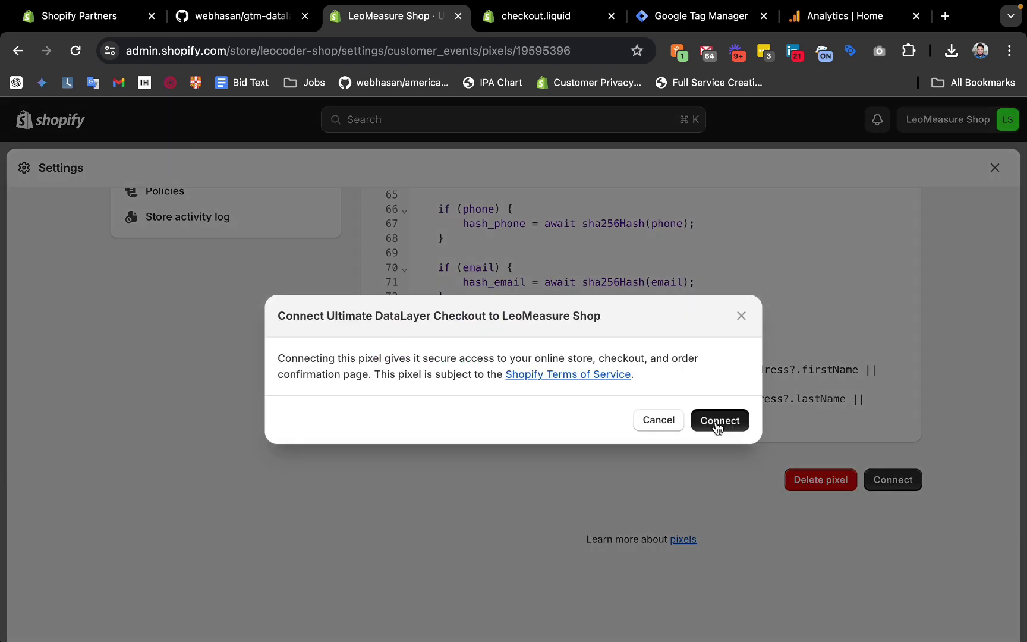
click(718, 422)
scroll(956, 348, up, 10)
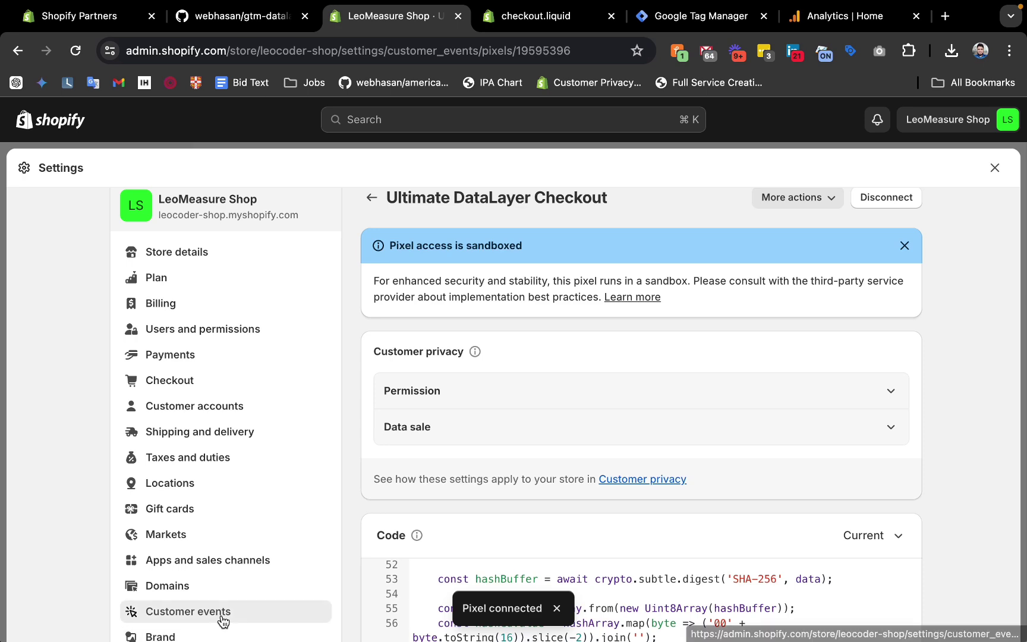
click(219, 615)
scroll(322, 497, down, 5)
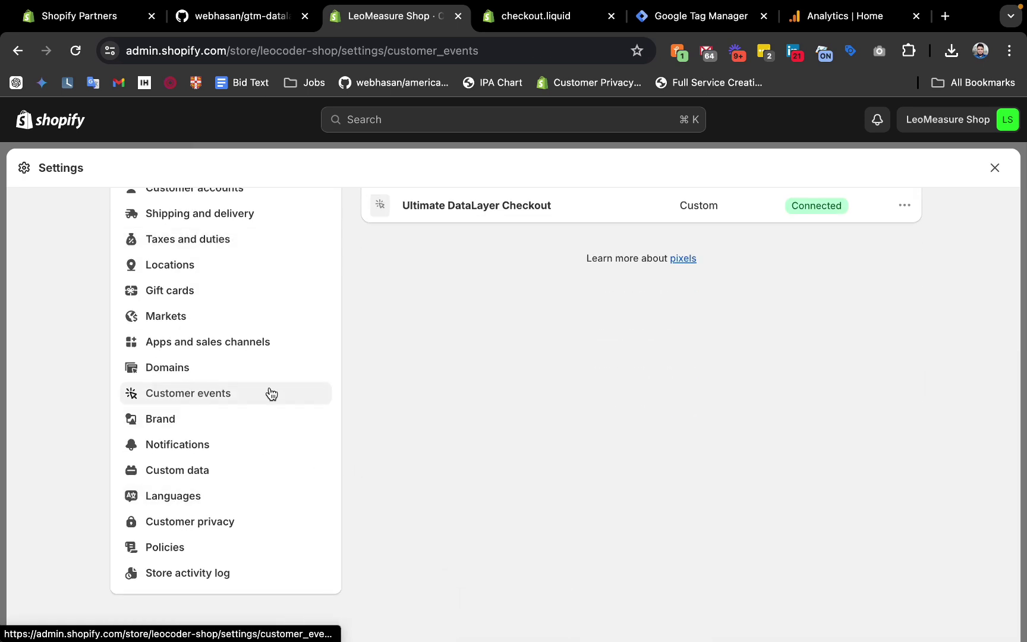
click(904, 205)
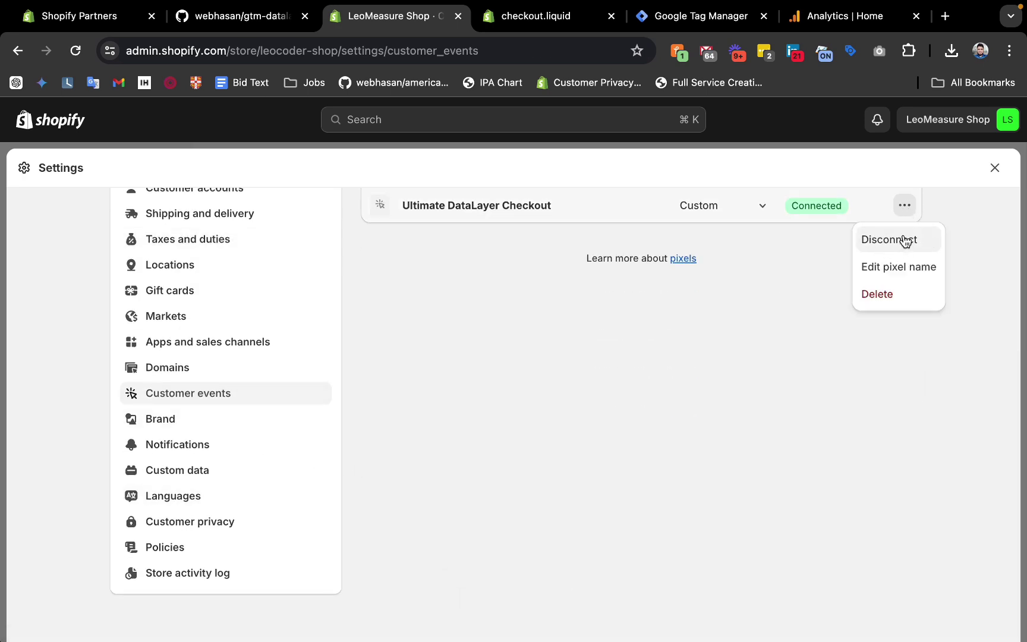
scroll(730, 336, up, 5)
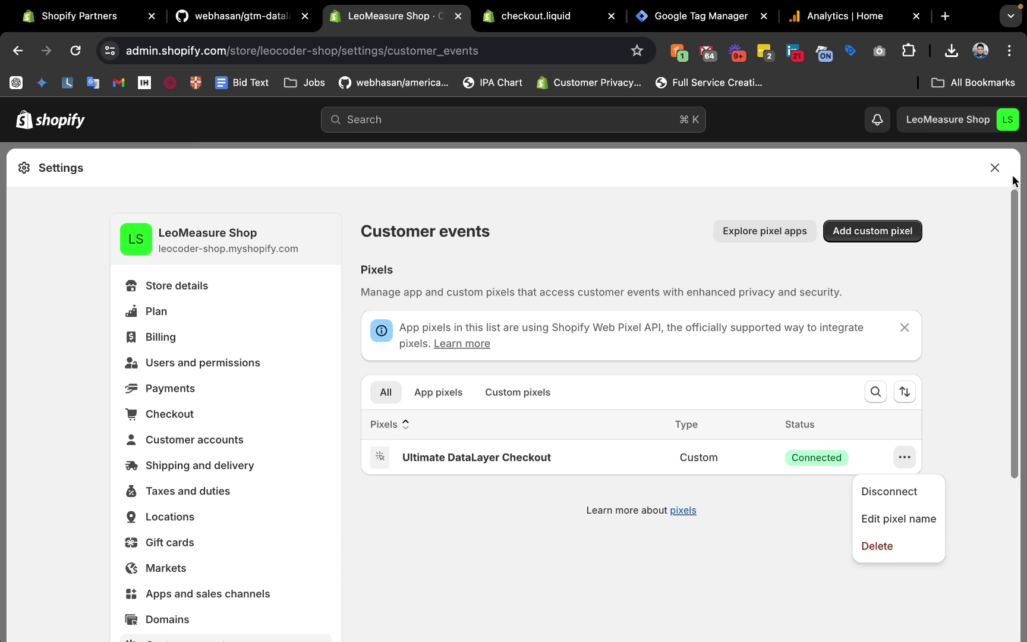
click(995, 167)
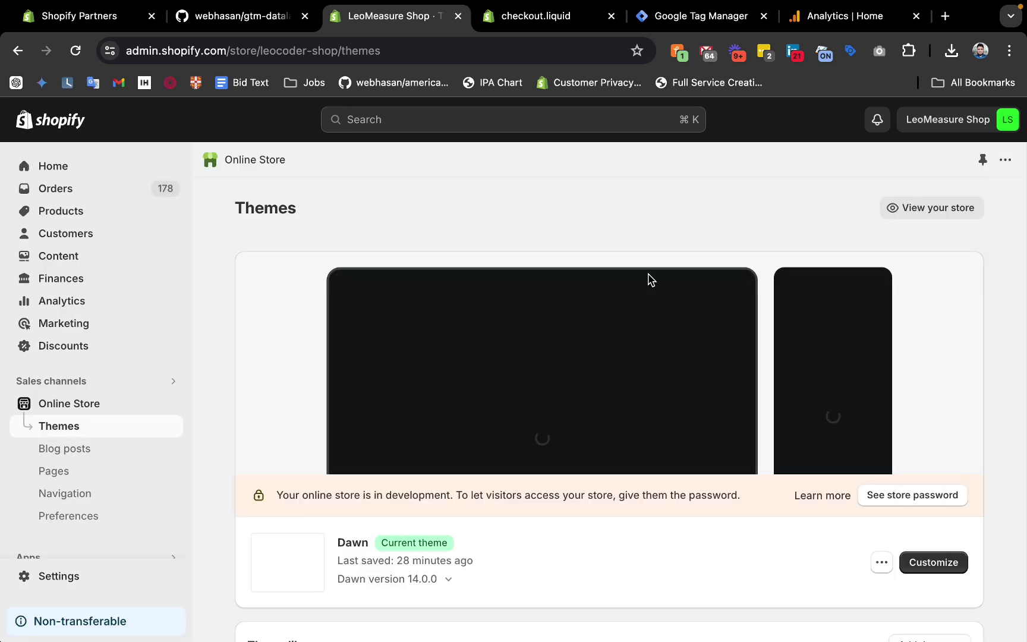
Return to Google Tag Manager and dismiss the Install dialog.
click(675, 22)
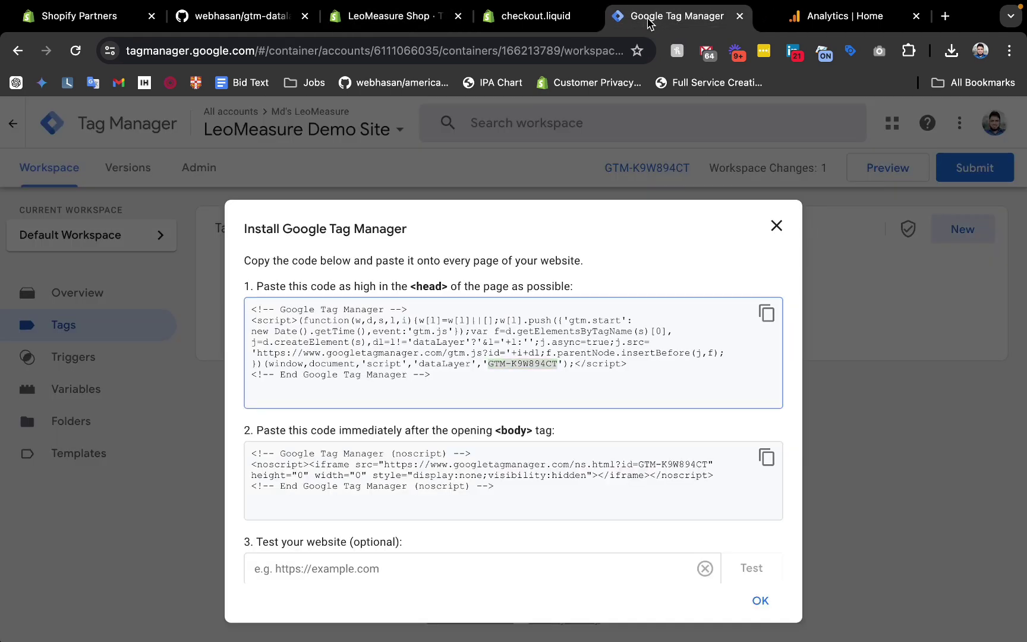
click(771, 227)
drag(707, 24, 556, 24)
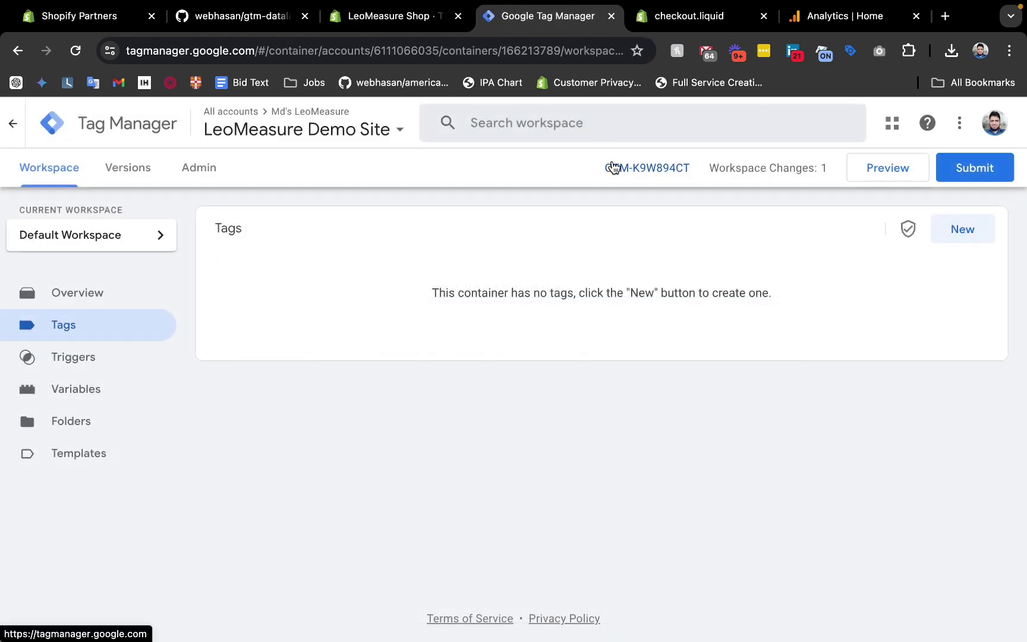
Launch Preview and connect Tag Assistant to the LeoMeasure Shop storefront for container GTM-K9W894CT.
click(883, 183)
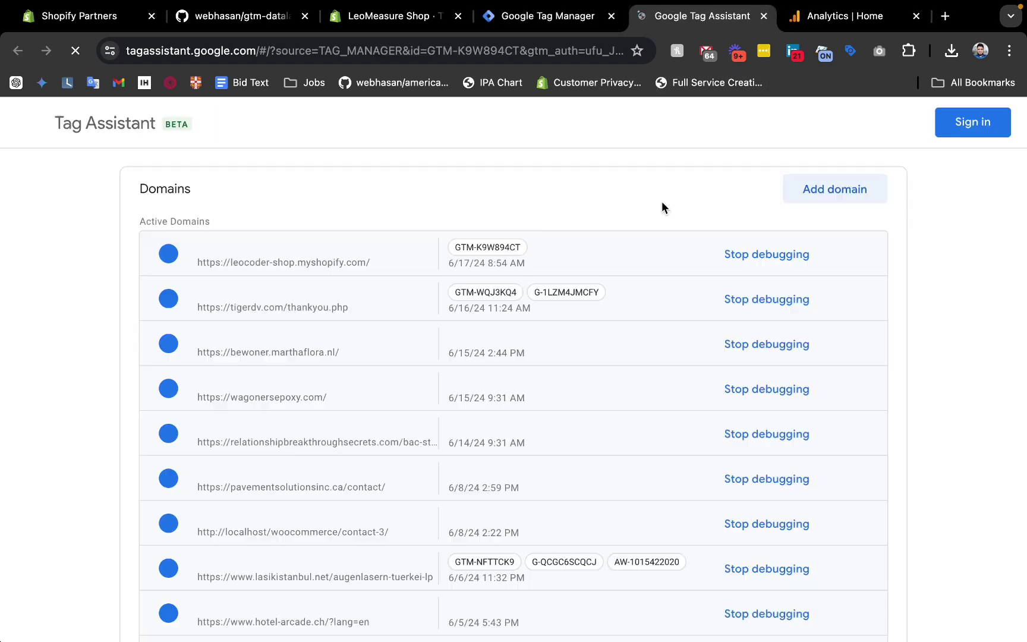
click(517, 484)
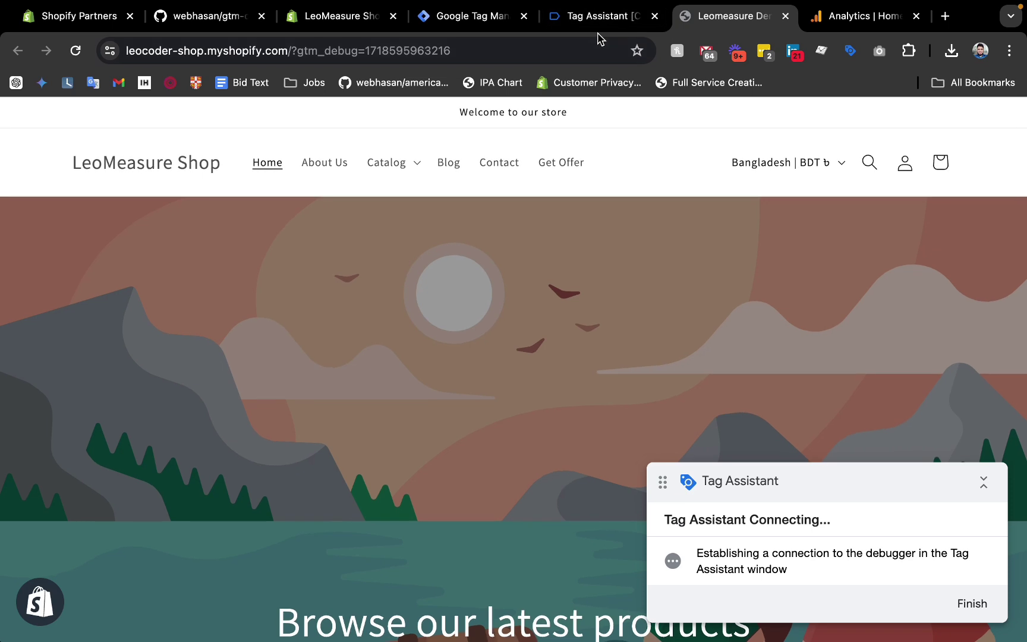
click(589, 25)
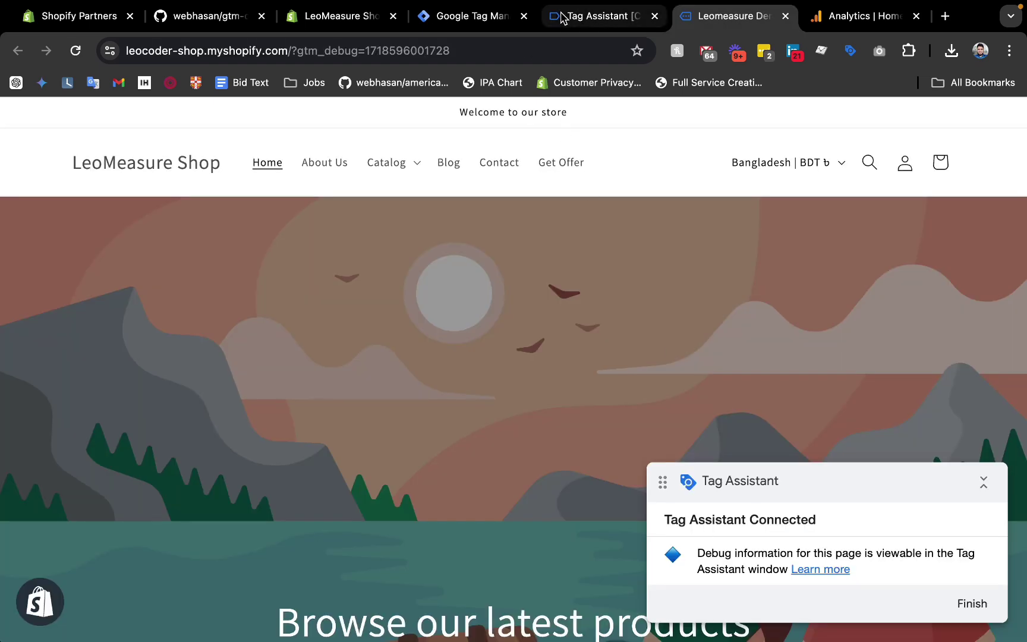
click(591, 20)
click(515, 404)
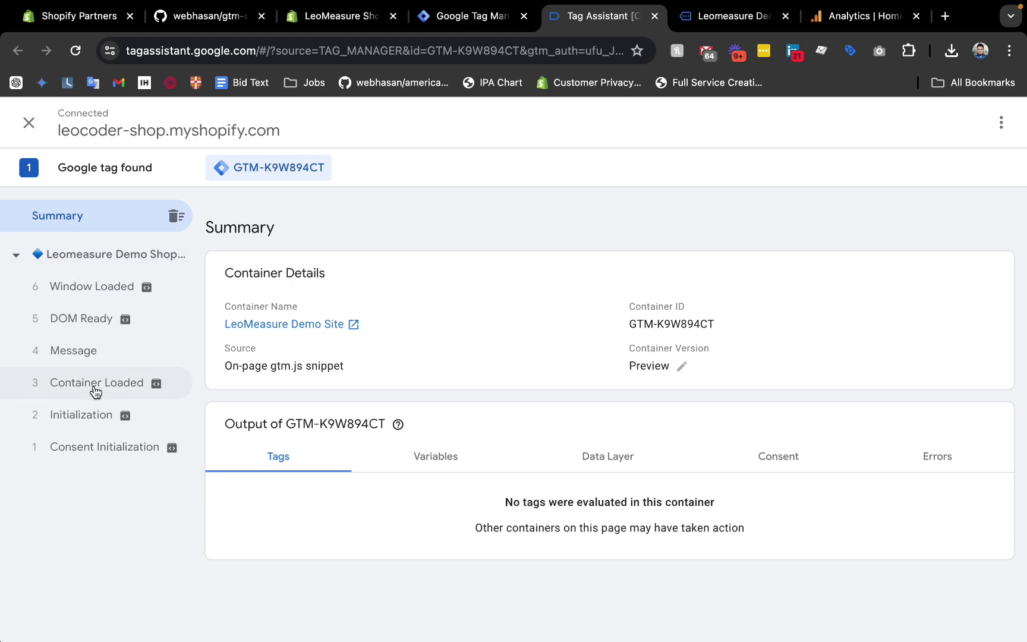
click(691, 18)
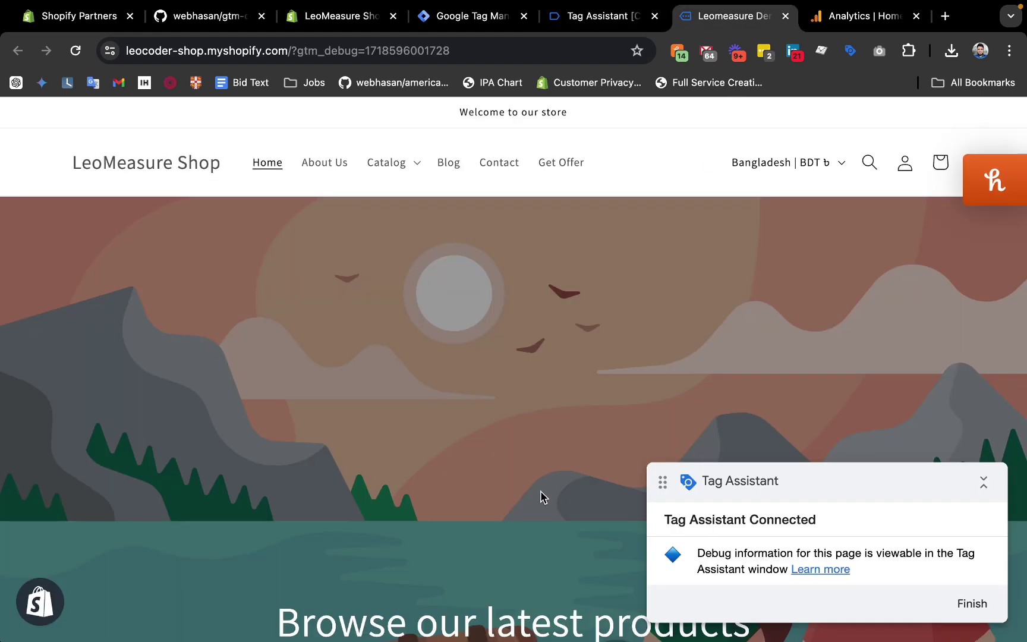
Open the New Products collection from the store's Catalog menu.
click(386, 163)
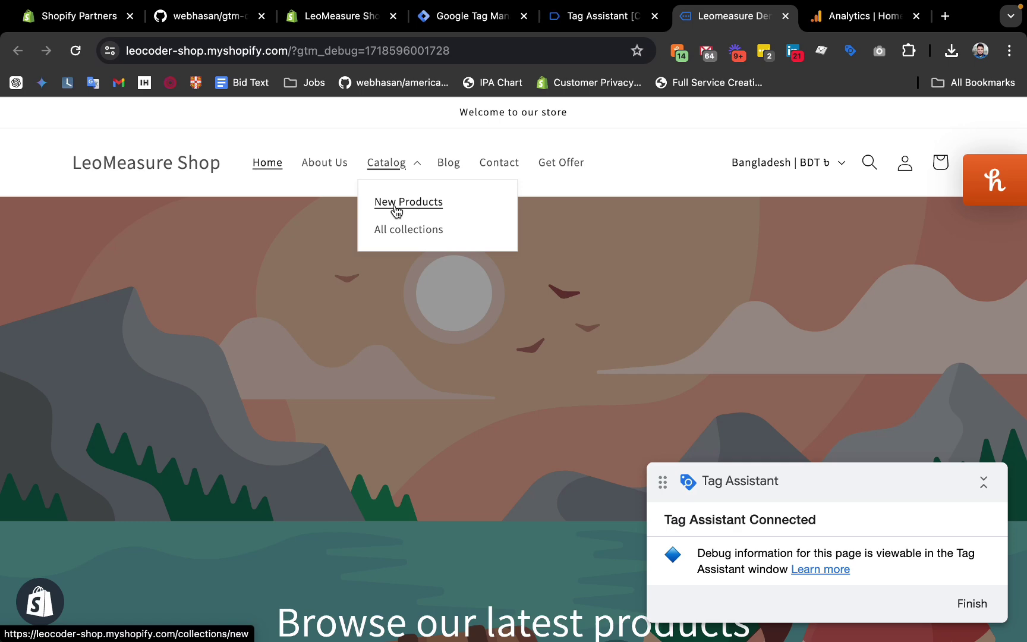
click(396, 208)
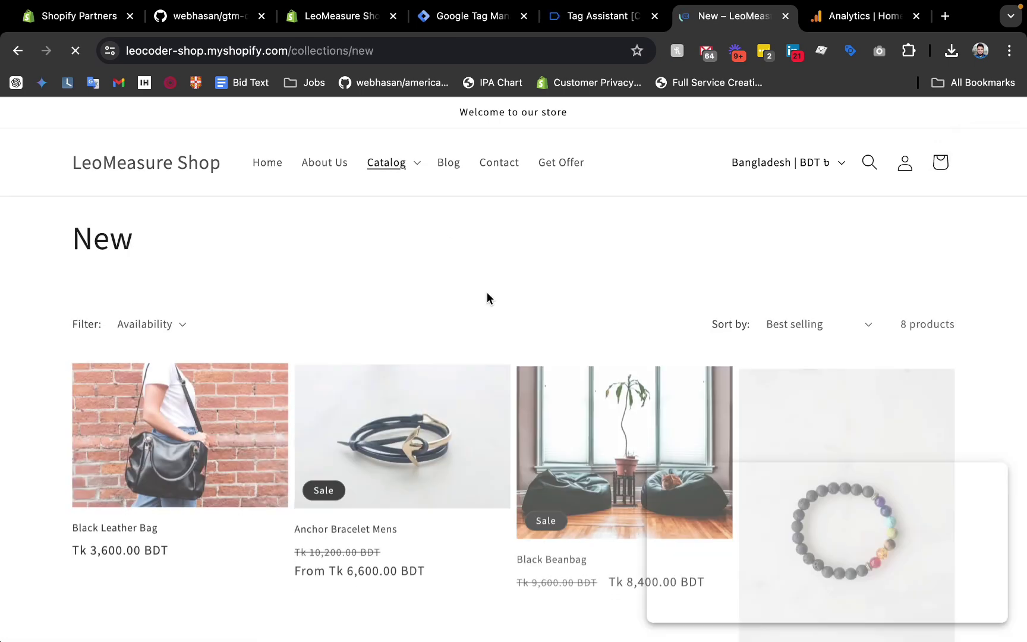
click(587, 24)
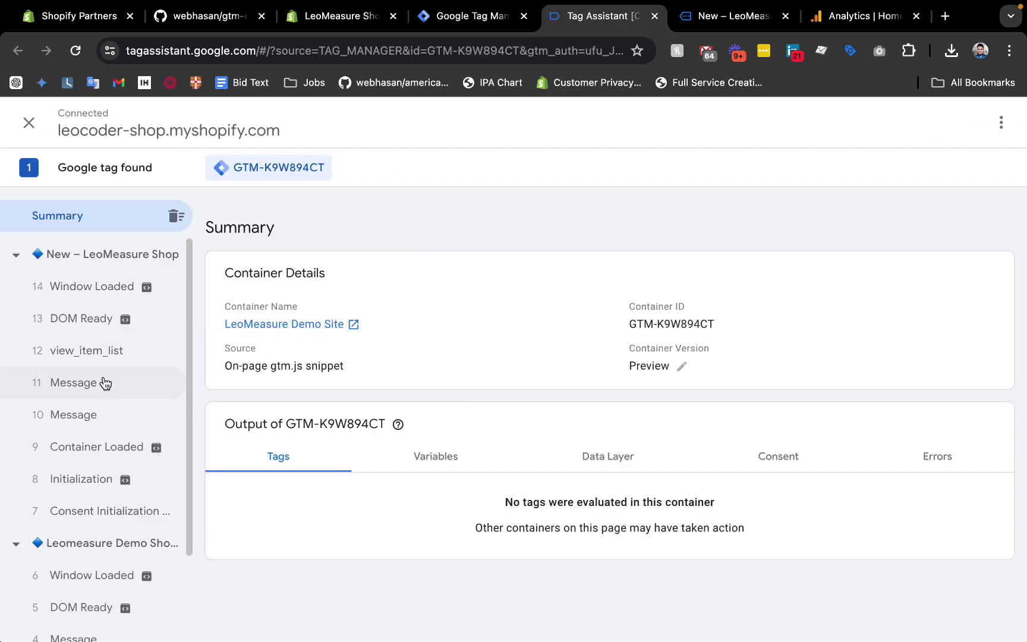
click(711, 9)
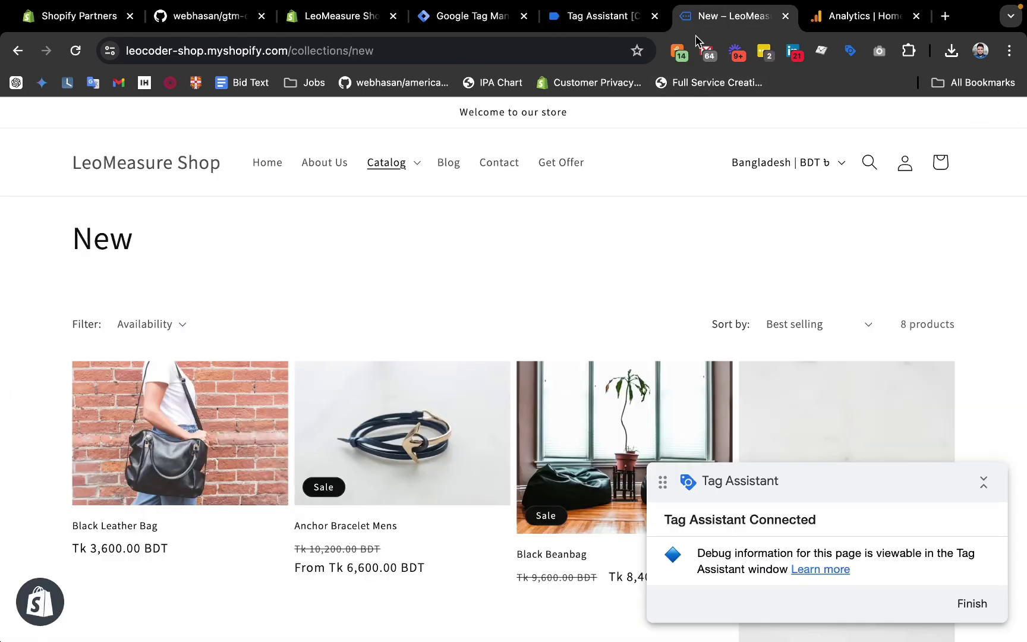
Inspect the console's view_item_list event showing 8 items valued 42400 BDT.
right_click(557, 229)
click(594, 540)
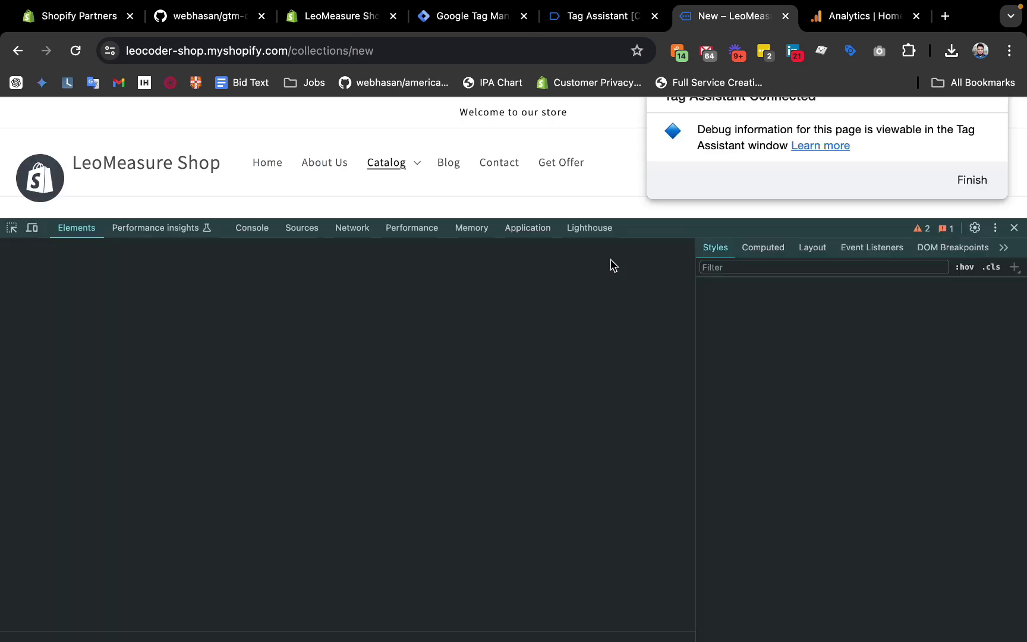
click(248, 229)
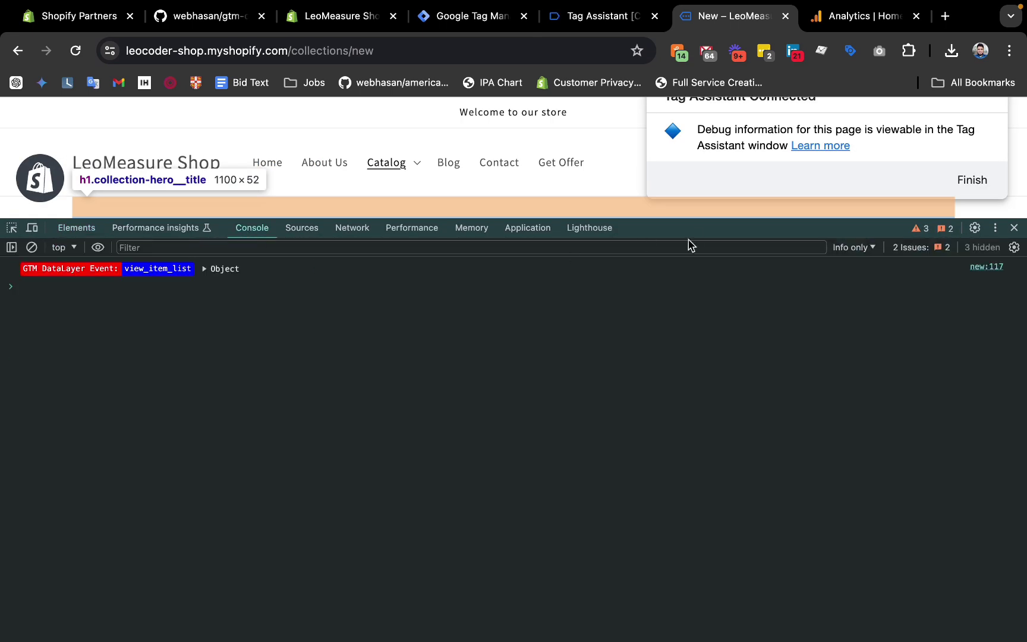
drag(689, 219, 683, 338)
click(585, 23)
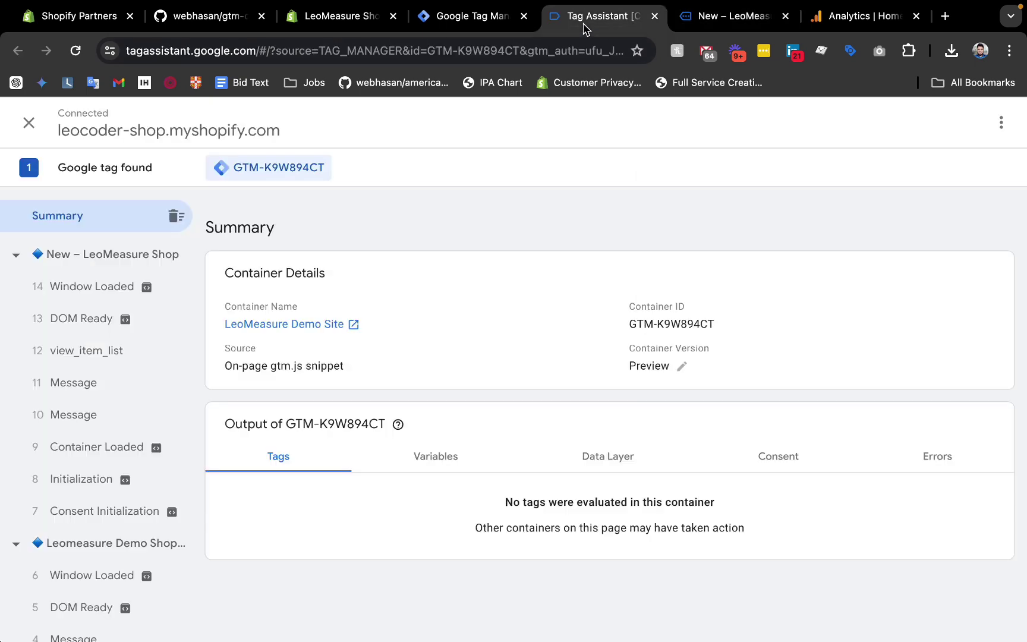
click(706, 30)
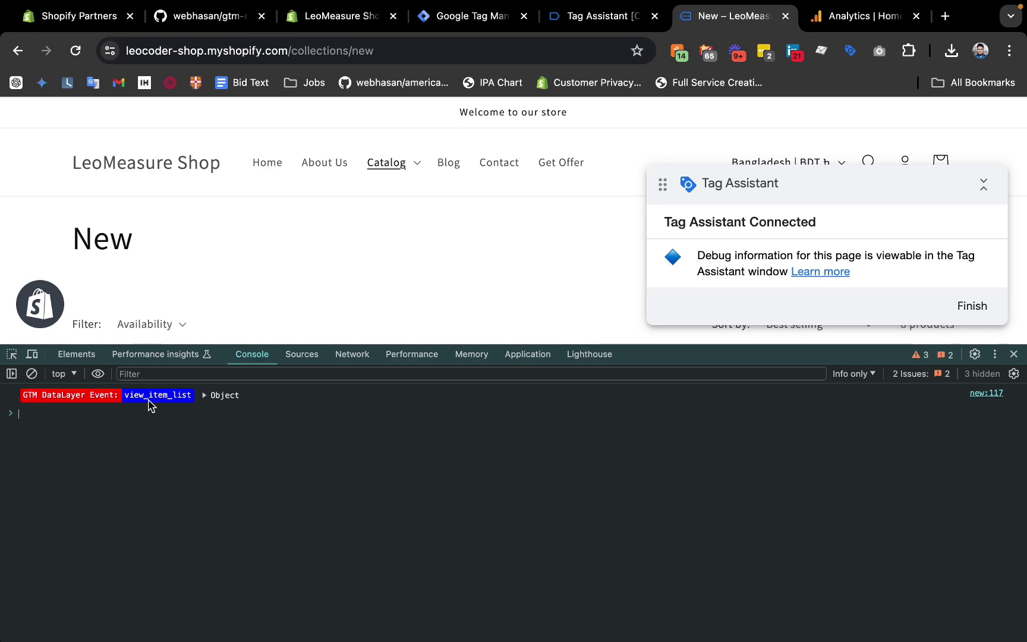
click(205, 394)
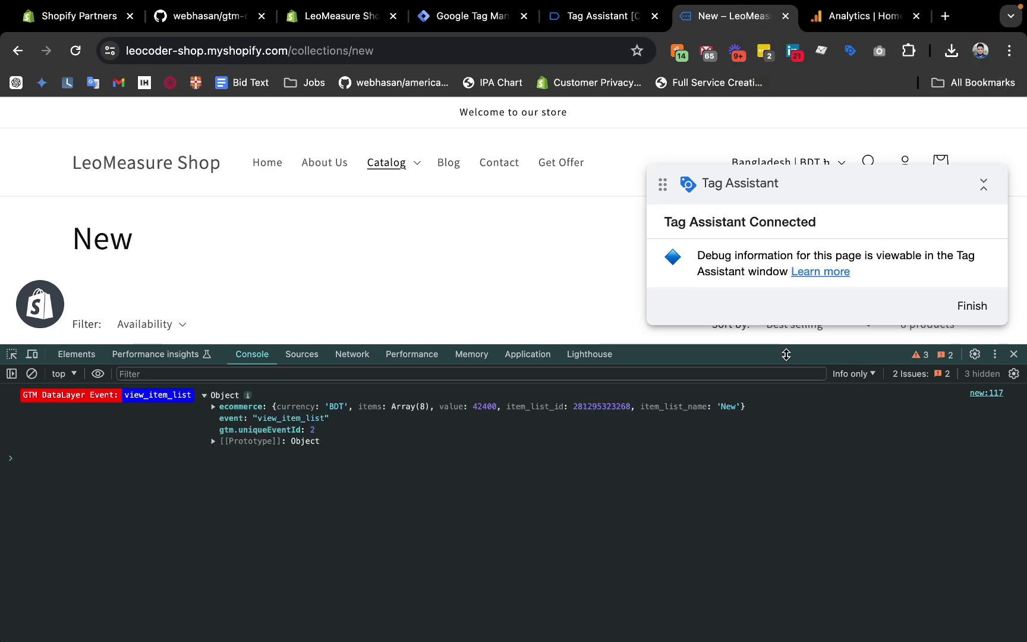
drag(785, 345, 819, 620)
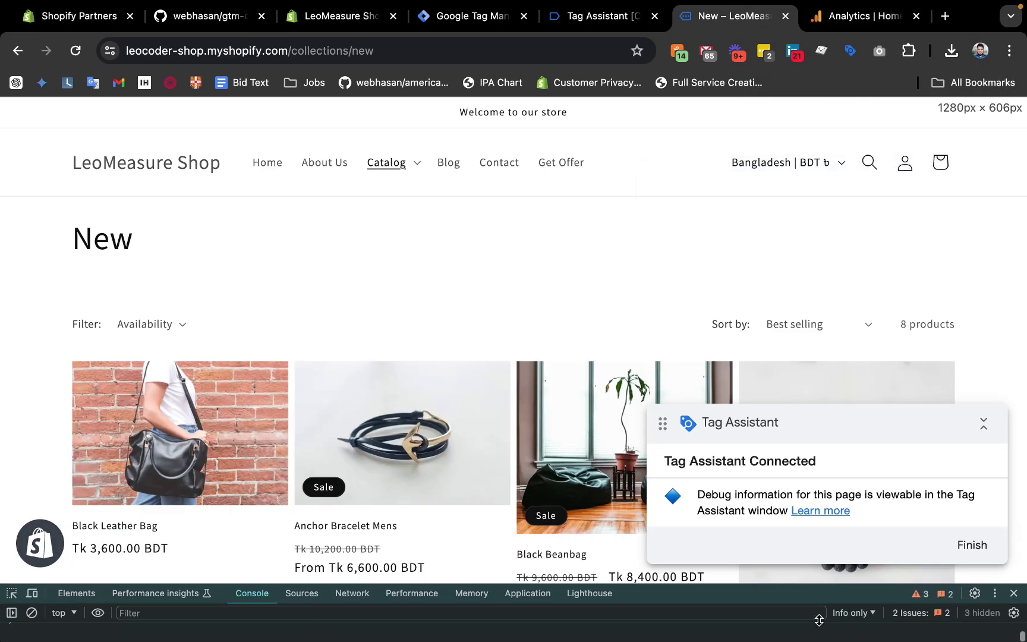
Open the Anchor Bracelet Mens product page from the New collection.
click(601, 16)
click(731, 15)
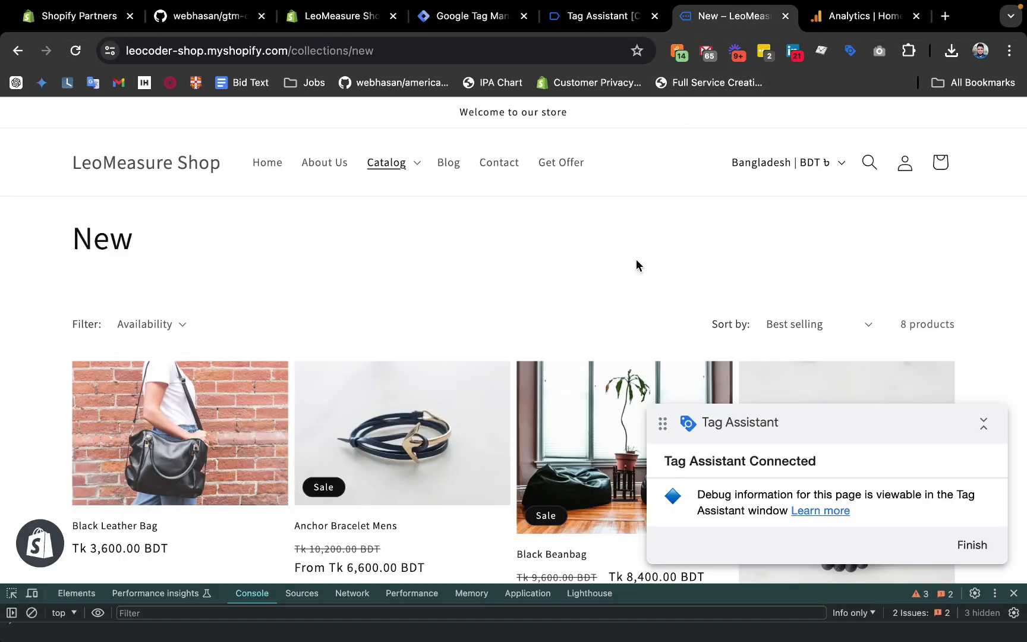
scroll(636, 262, down, 5)
click(357, 177)
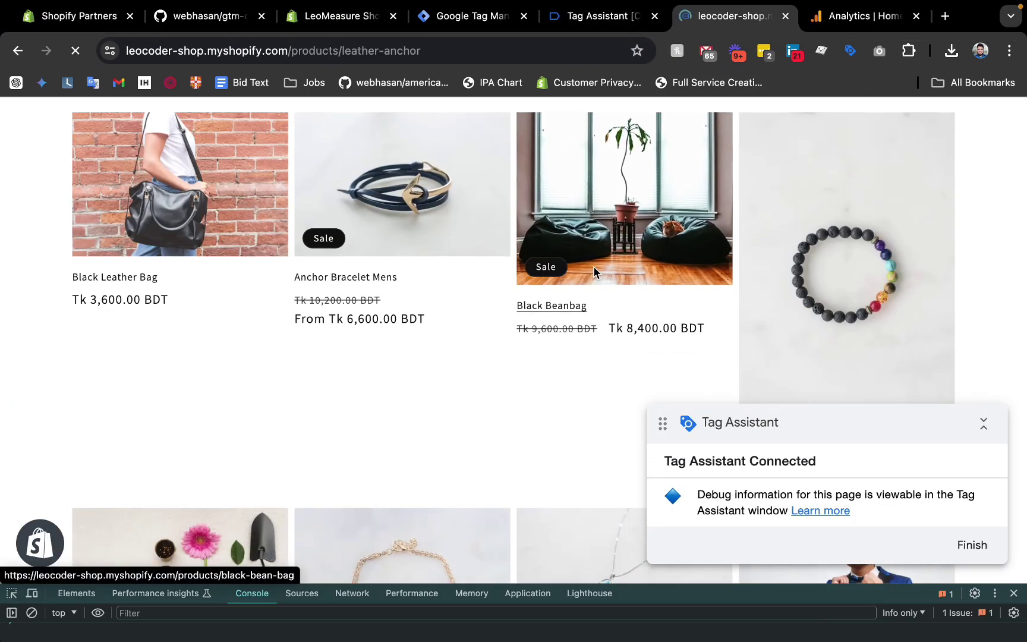
Add the Gold bracelet to the cart, open the cart page, and check Tag Assistant for view_cart.
scroll(803, 419, down, 2)
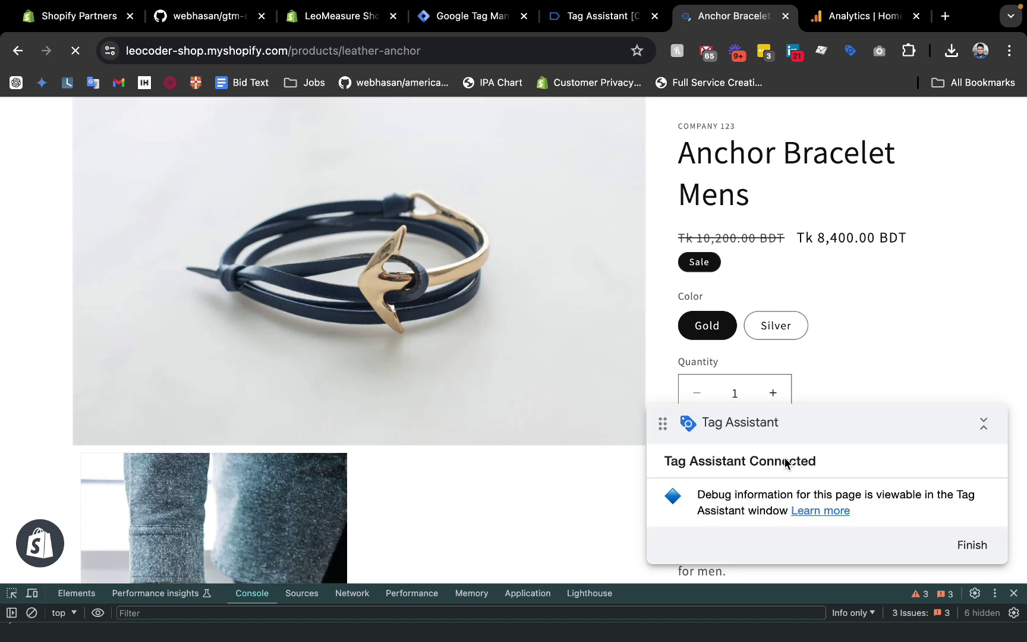
drag(826, 429, 428, 567)
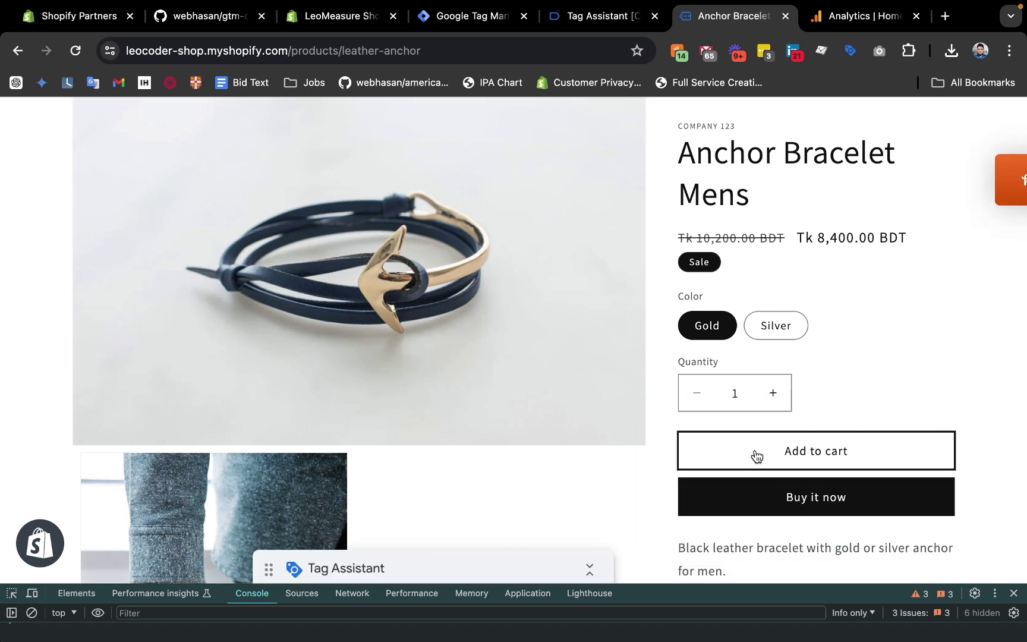
click(754, 452)
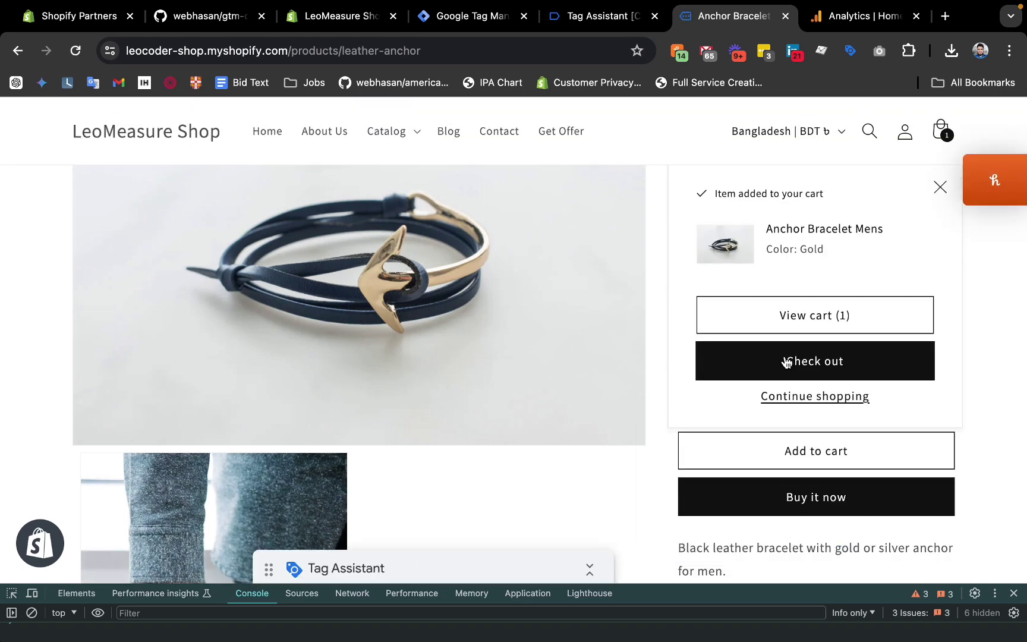
click(823, 375)
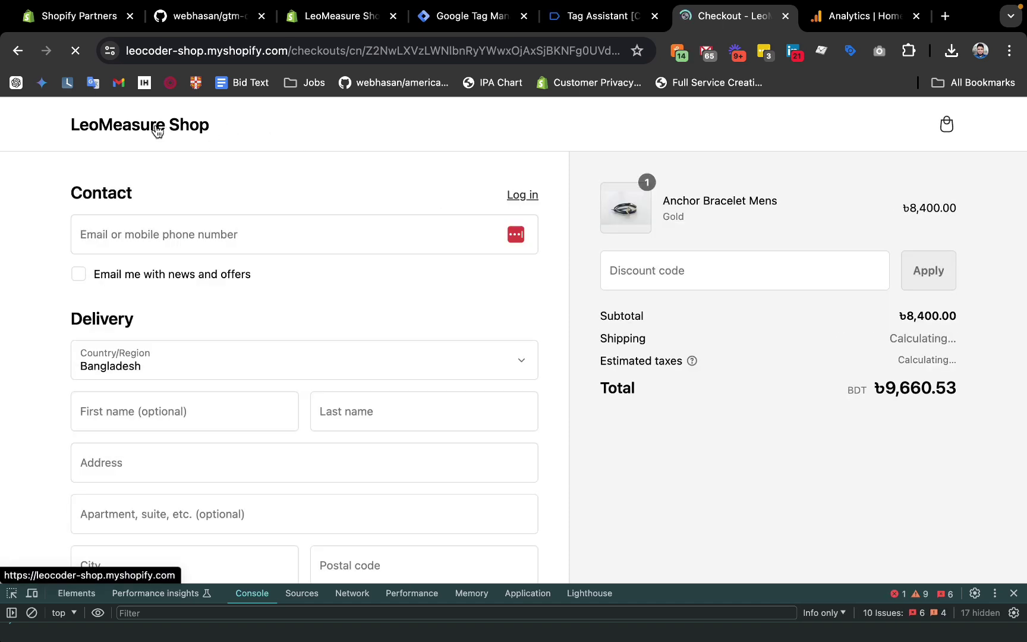
click(719, 148)
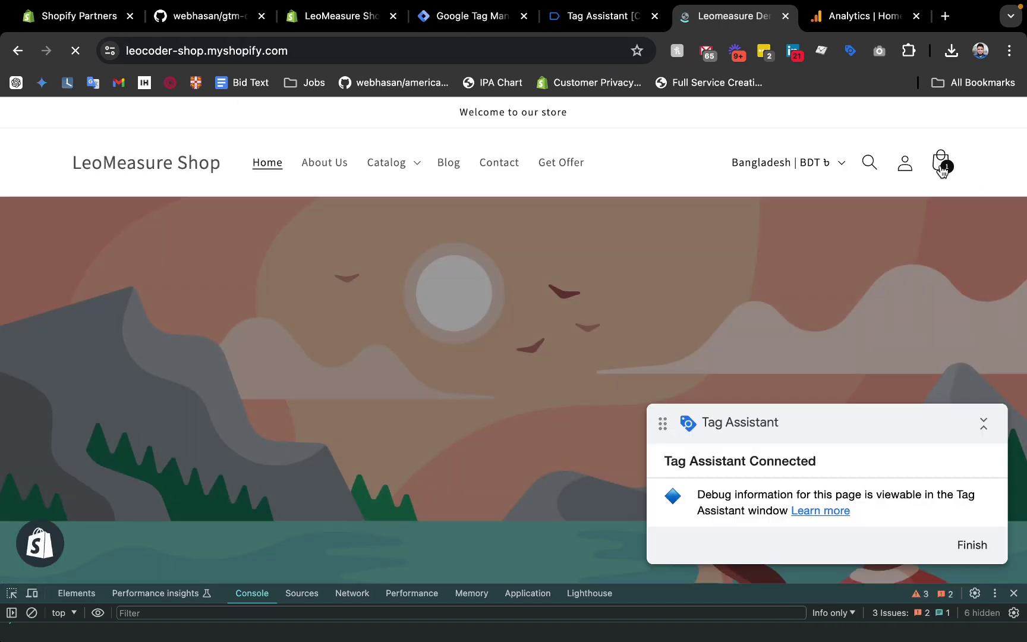
click(941, 165)
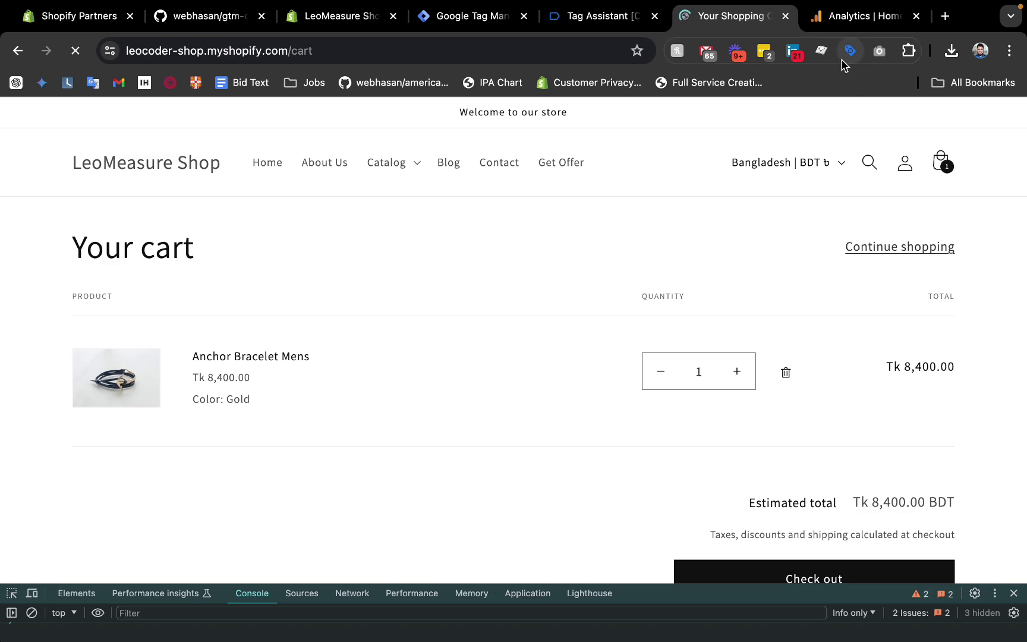
click(594, 16)
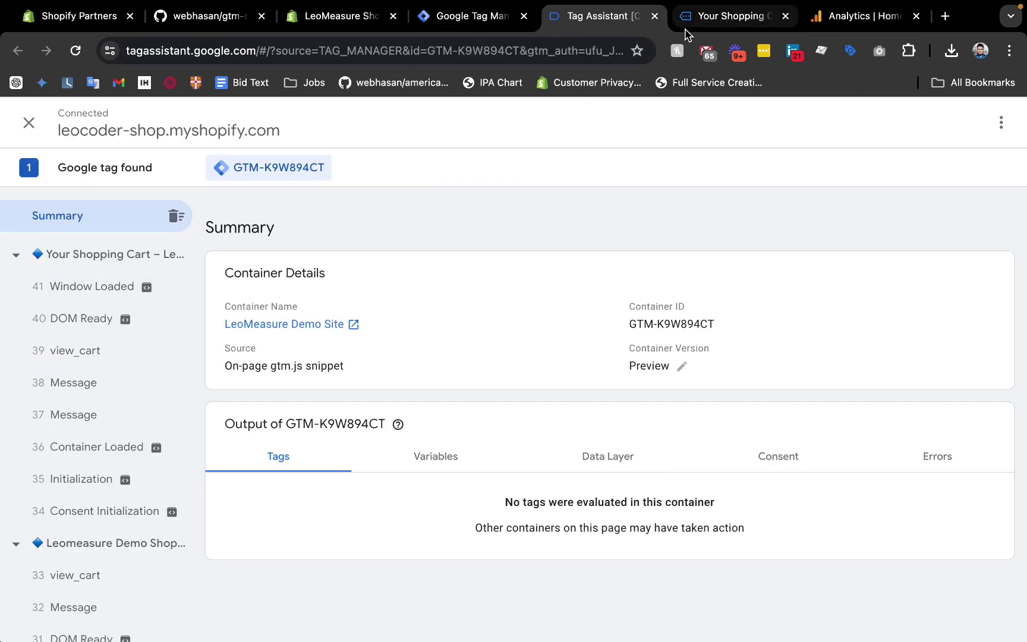
Inspect the cart page console to expand the view_cart event valued 8400 BDT.
click(722, 22)
right_click(523, 278)
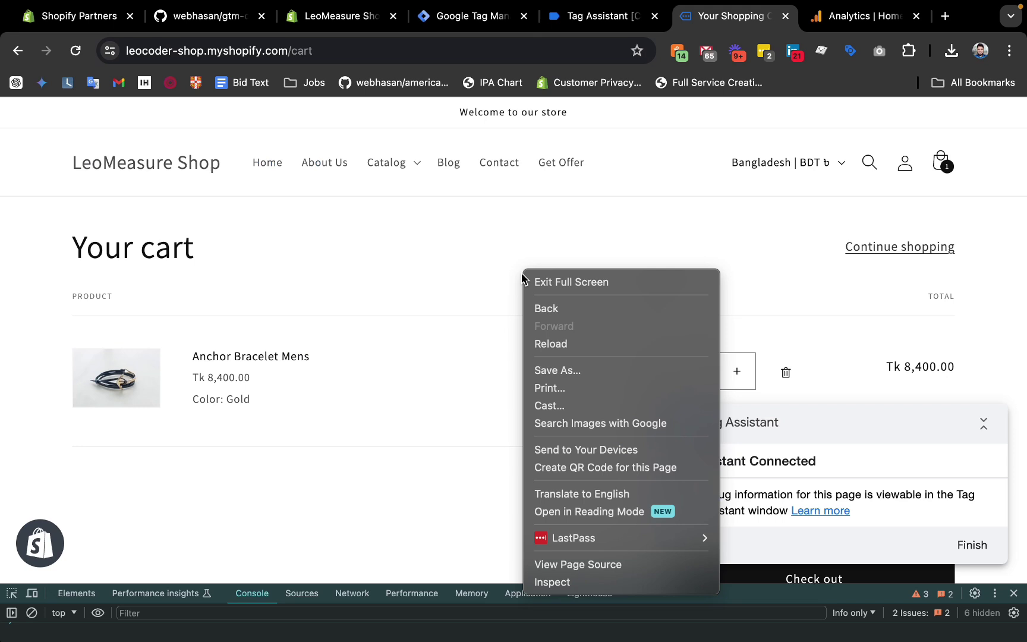
click(745, 596)
drag(749, 584, 744, 334)
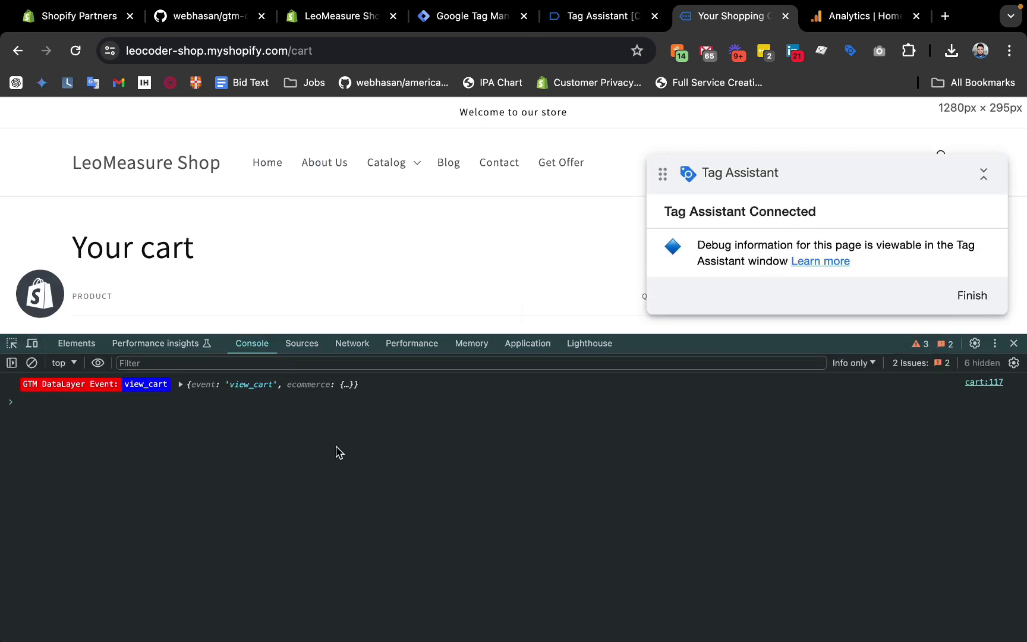
click(181, 385)
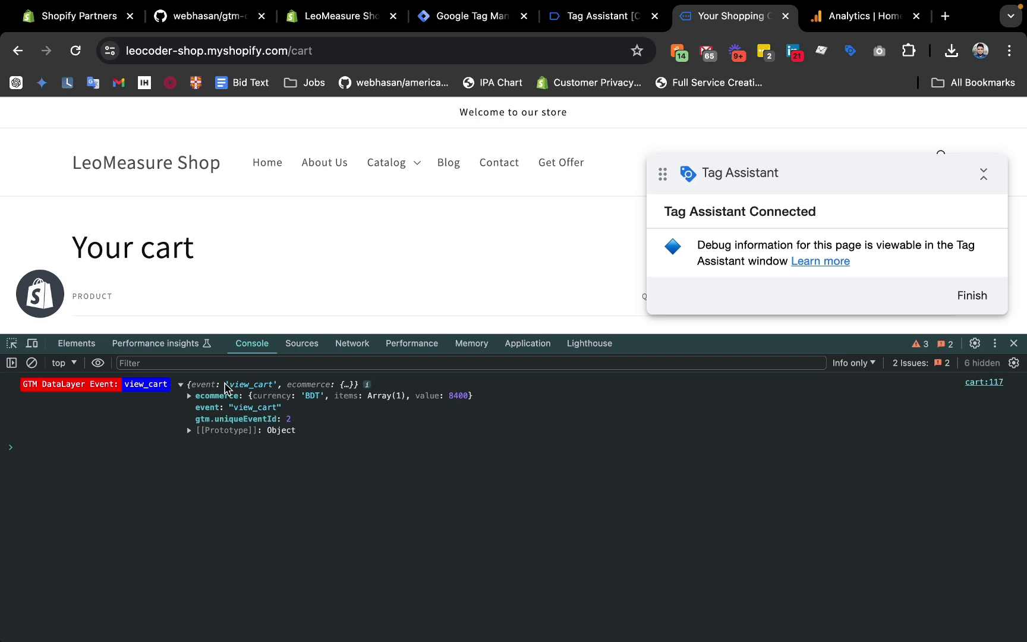
drag(21, 389, 178, 389)
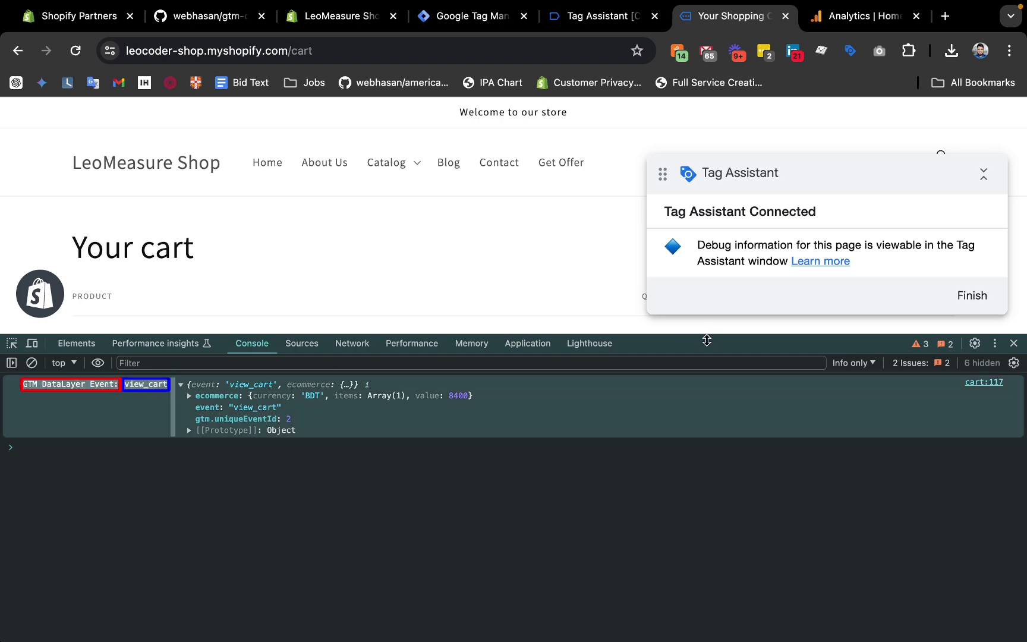
drag(706, 340, 707, 422)
Compare with the Tag Assistant summary, then start checkout from the cart.
drag(728, 261, 678, 359)
click(571, 24)
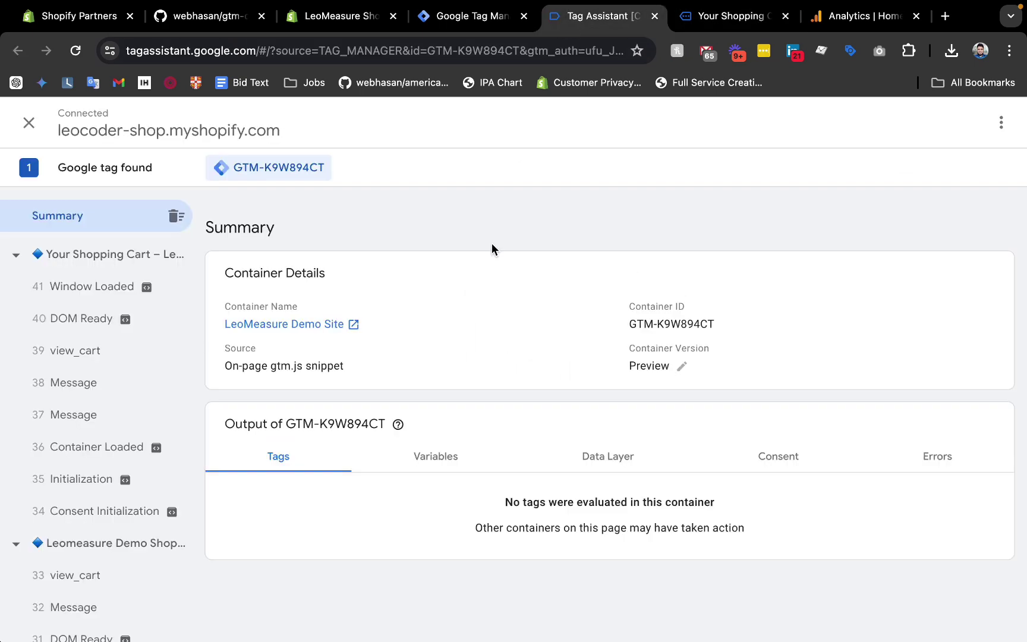
click(715, 23)
scroll(629, 255, down, 5)
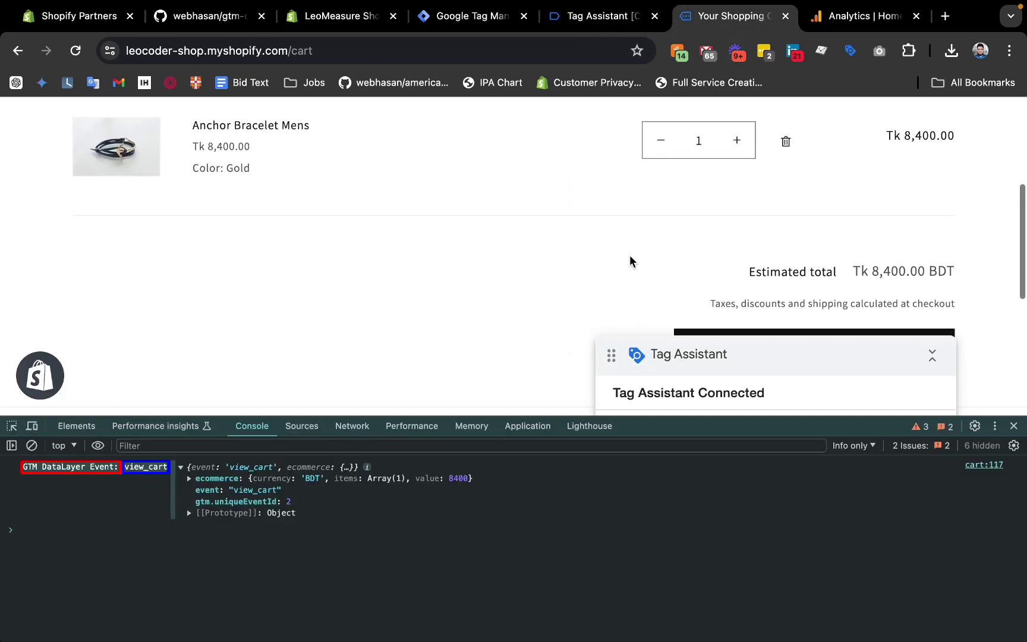
click(808, 309)
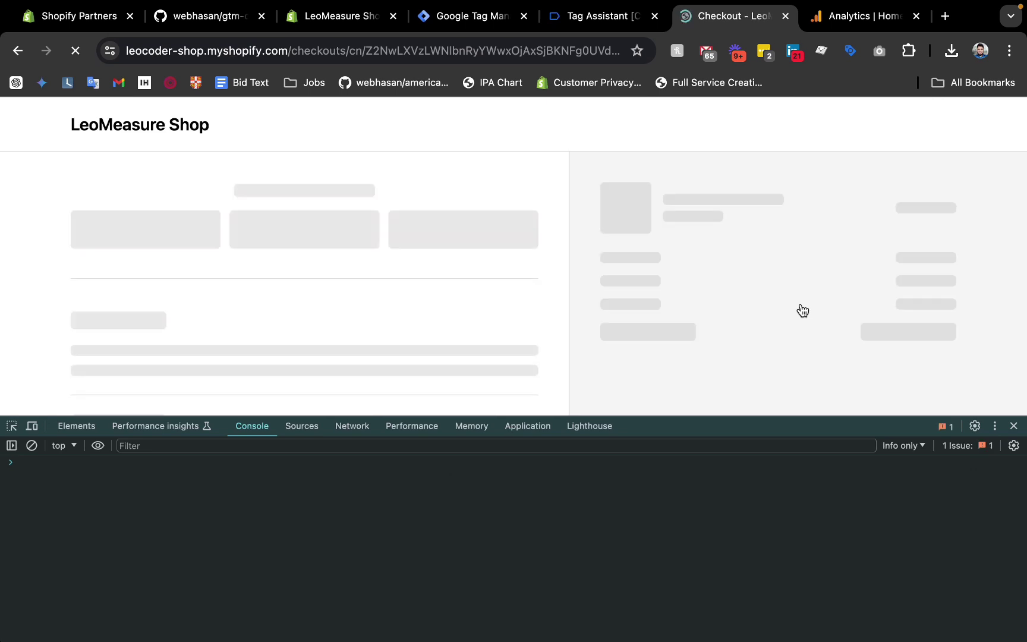
Check Tag Assistant's checkout events and enlarge the console on the checkout page.
click(603, 17)
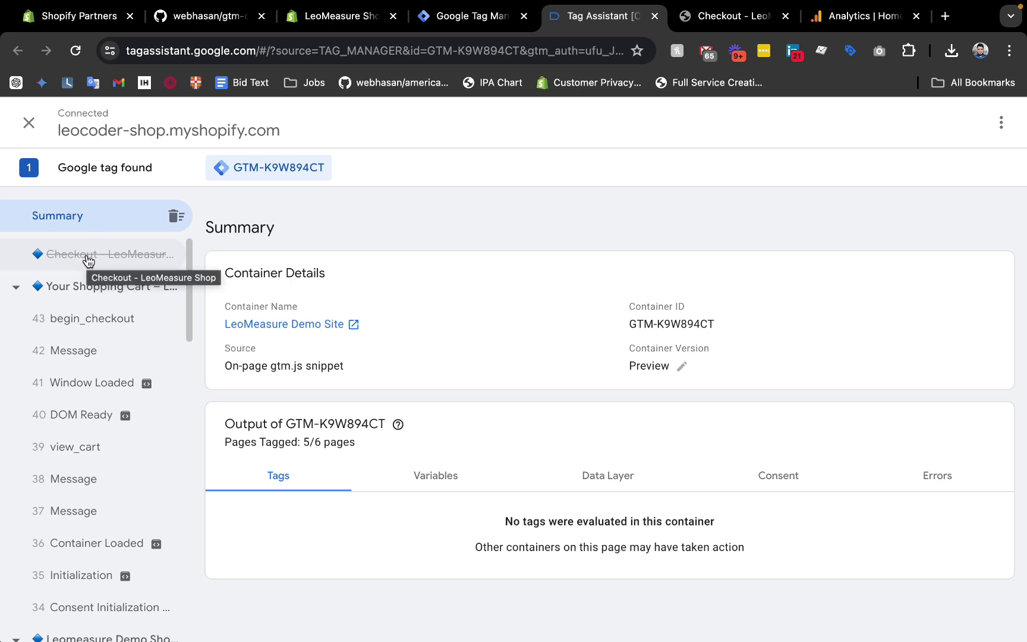
click(725, 16)
drag(672, 434, 716, 517)
Autofill the contact and delivery details and focus Card number to log add_shipping_info.
scroll(486, 355, down, 3)
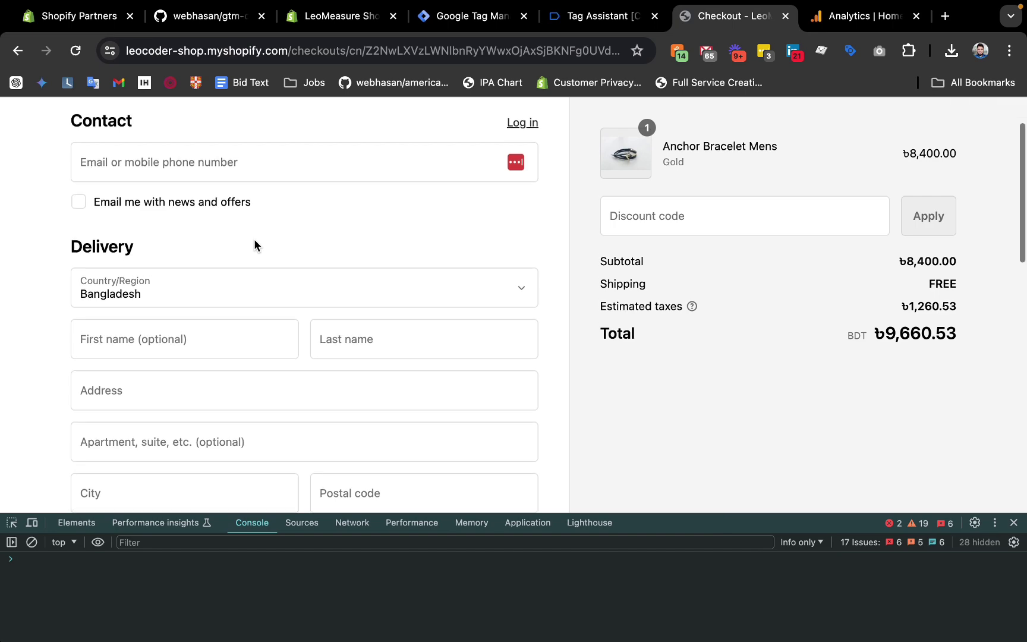
click(154, 163)
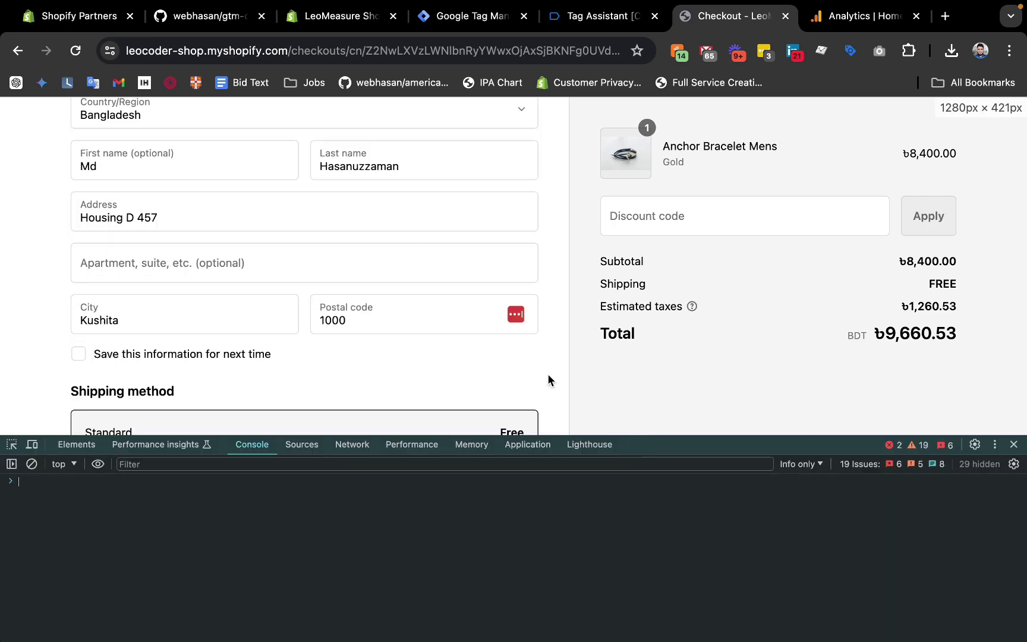
scroll(404, 230, up, 5)
scroll(404, 229, down, 2)
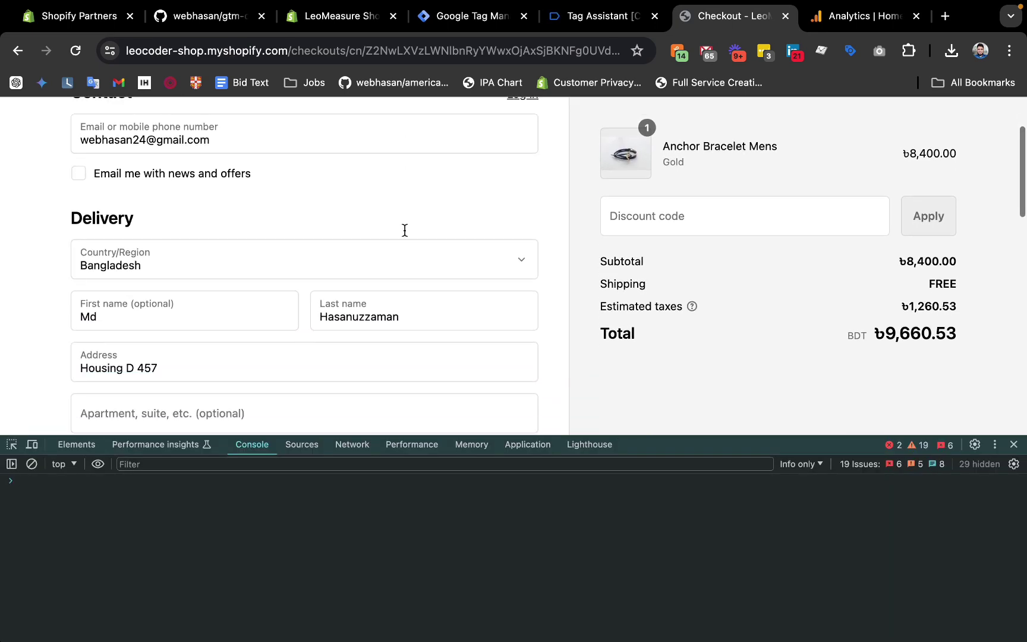
scroll(265, 262, down, 5)
scroll(264, 262, down, 3)
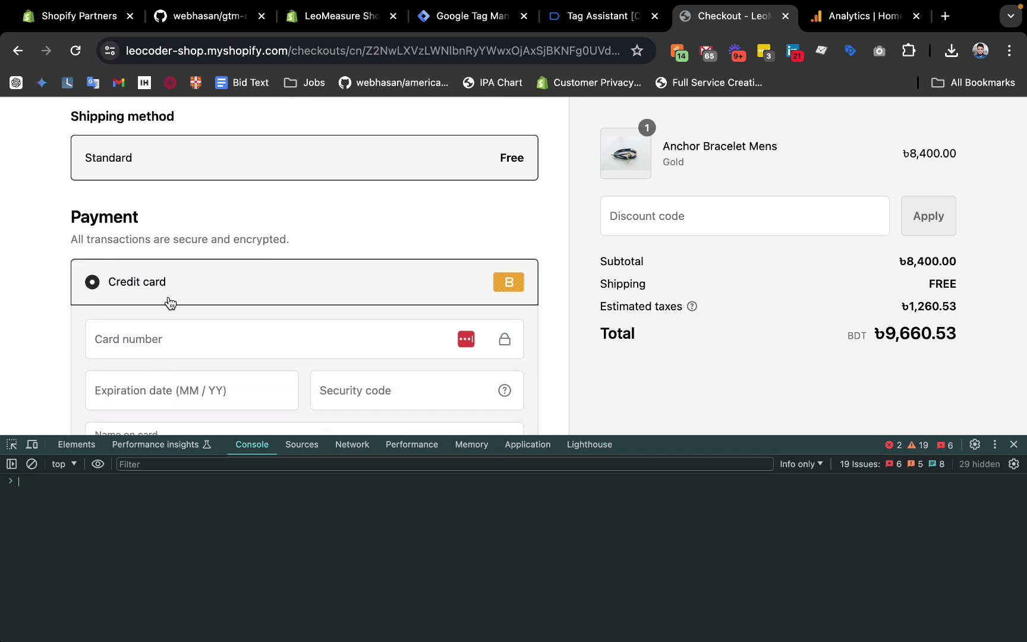
click(148, 341)
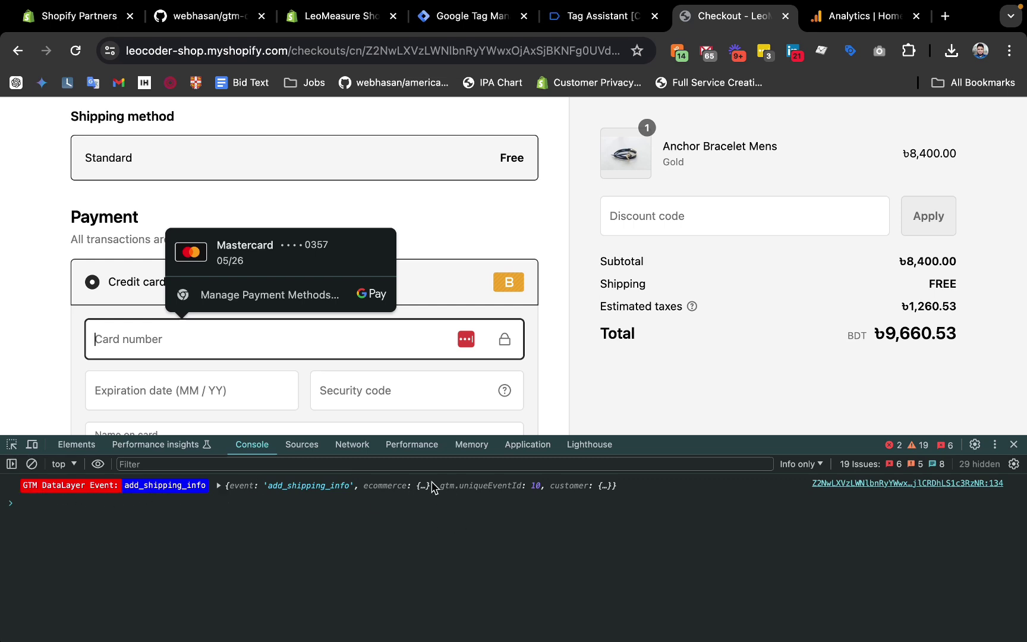
click(597, 16)
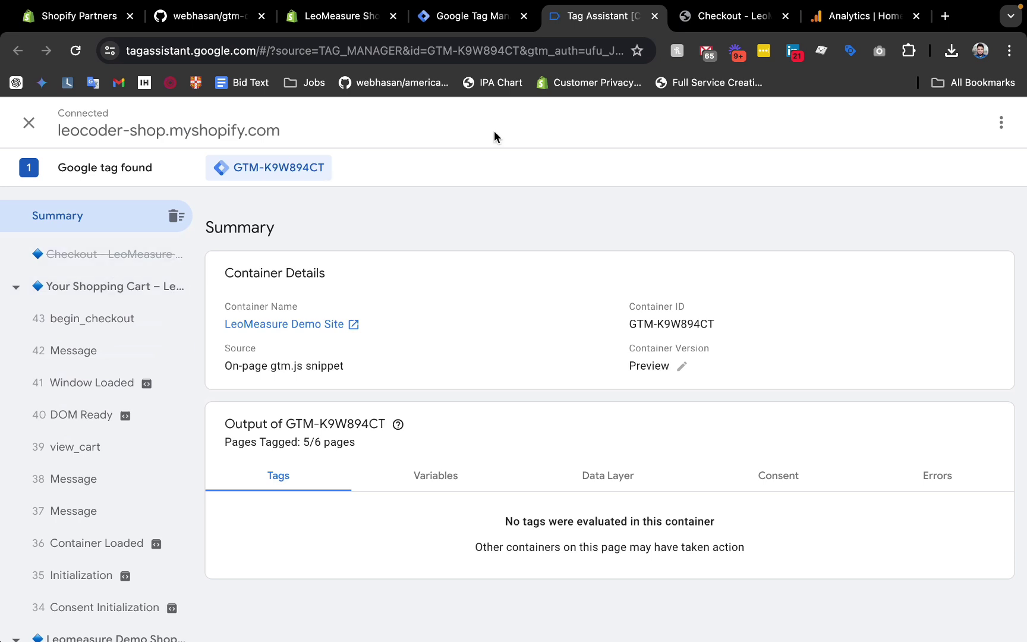
click(719, 18)
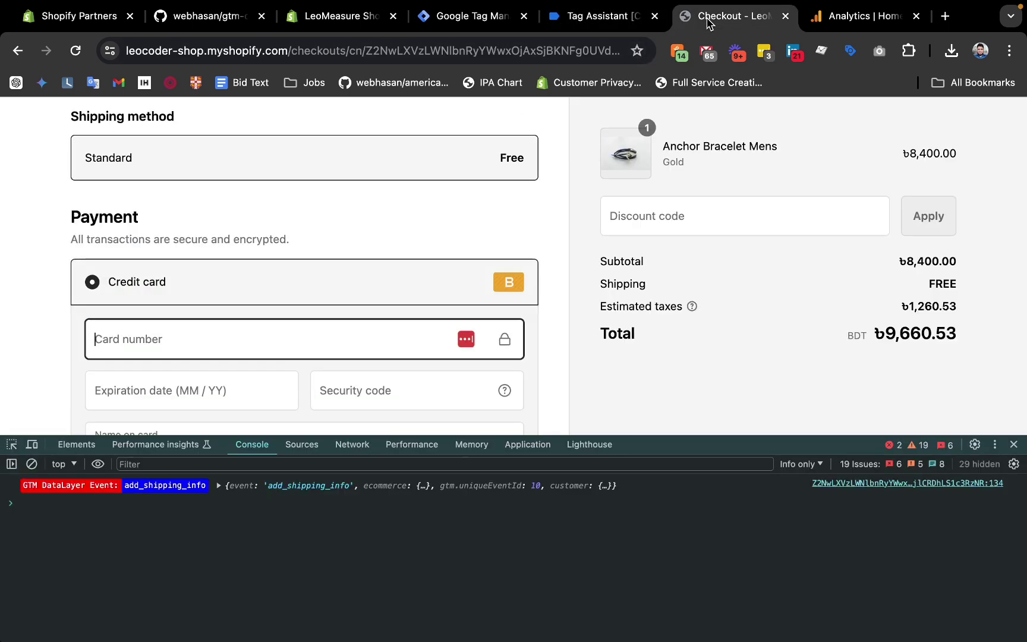
Copy the email property path from the add_shipping_info event's customer data.
click(219, 486)
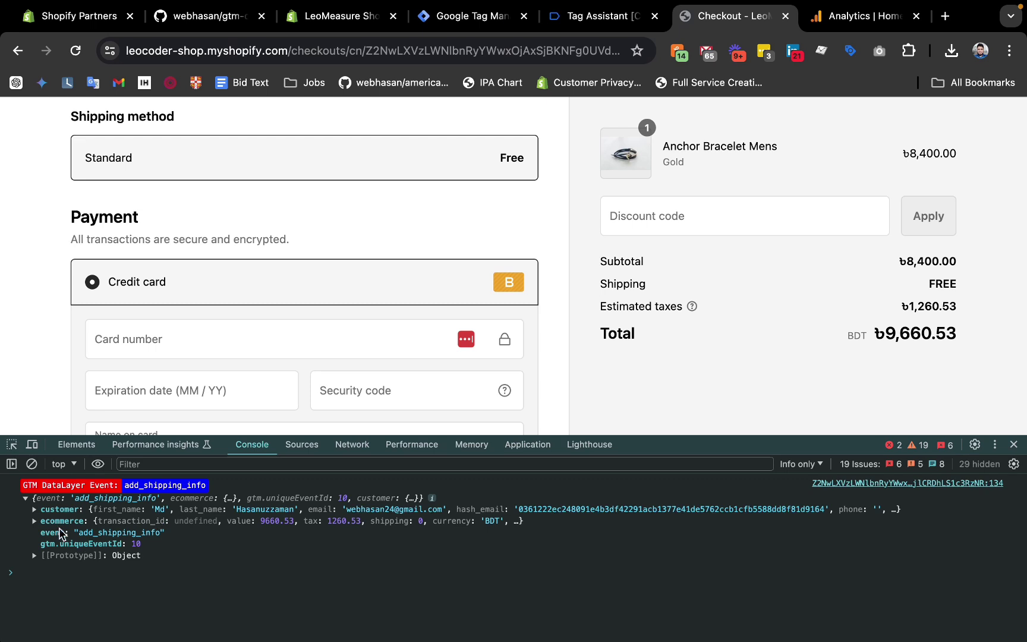
click(37, 510)
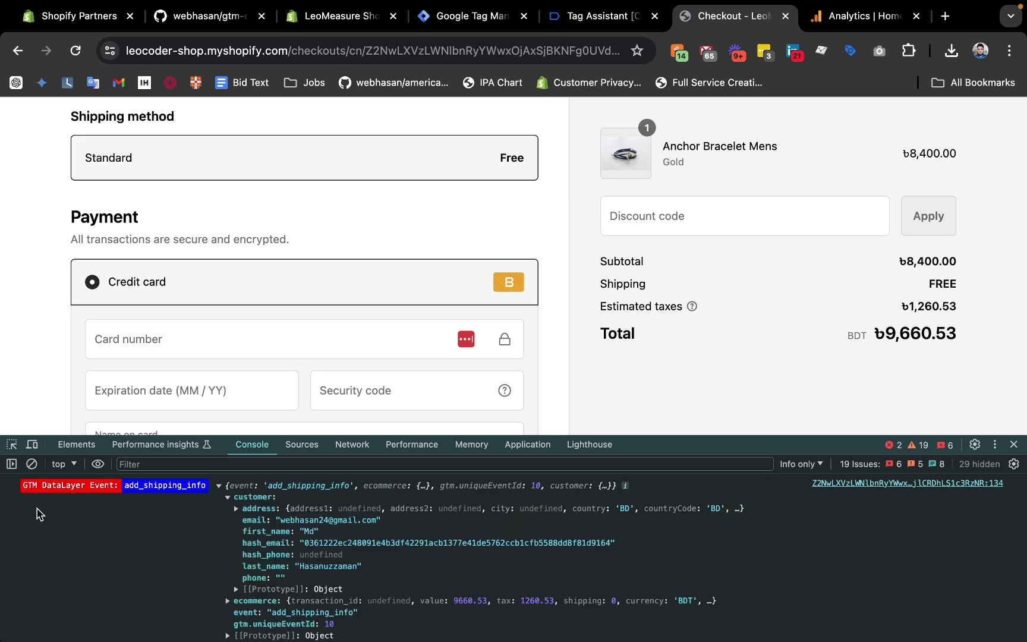
right_click(261, 523)
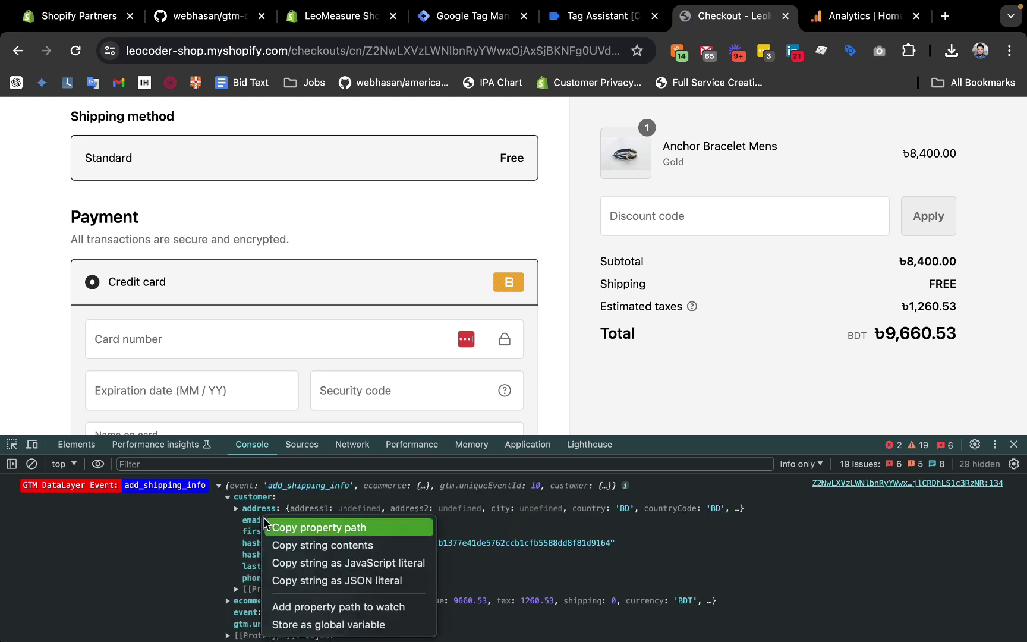
click(305, 528)
Launch Sublime Text through Spotlight search.
key(super+space)
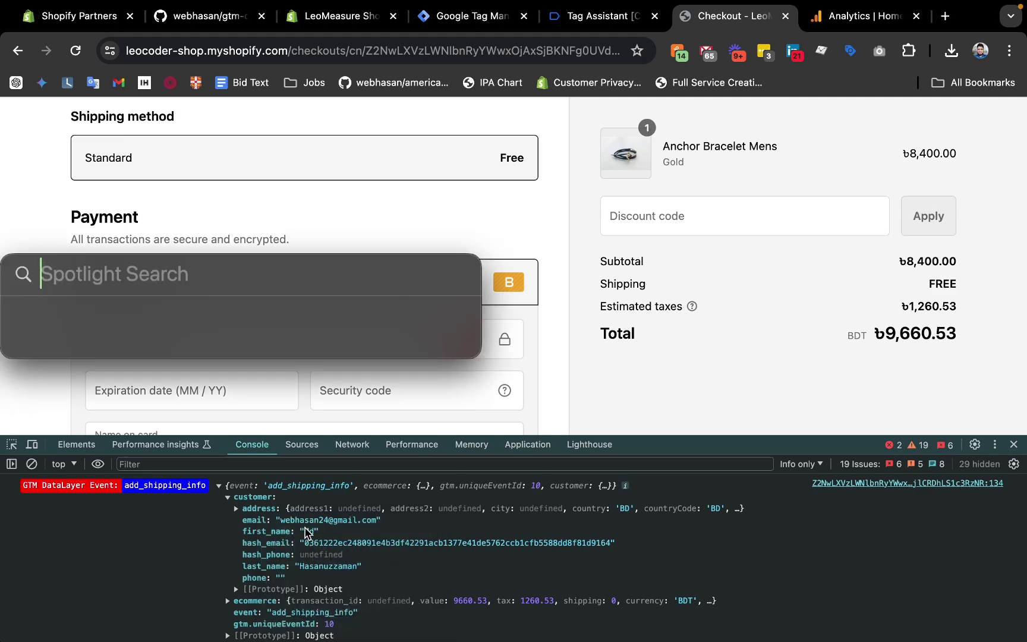
text(sub)
key(Return)
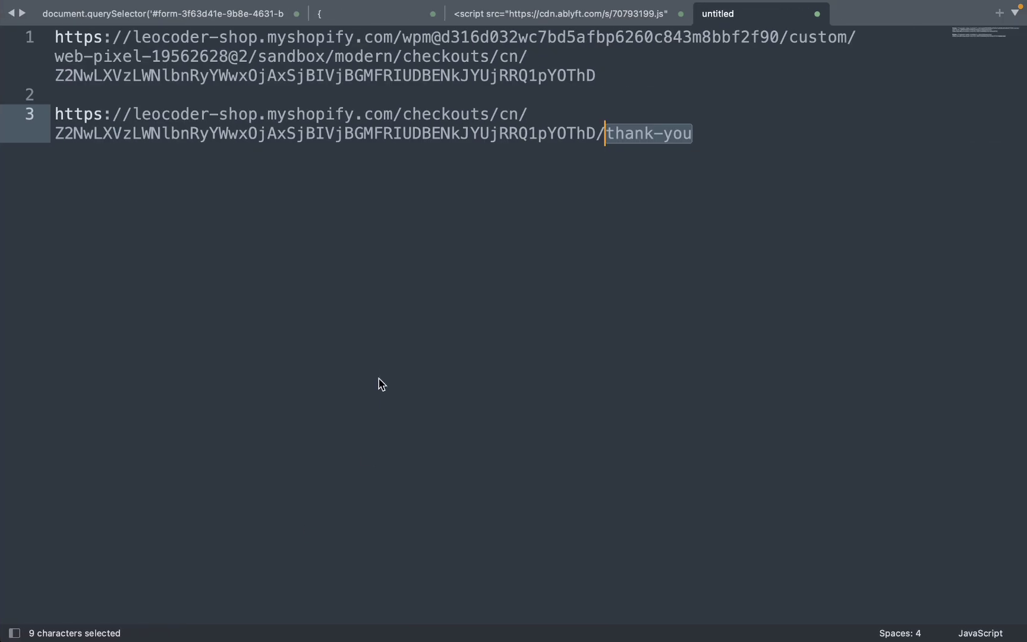
Replace the Sublime Text scratch notes with the pasted customer.email path.
key(Right)
key(super+a)
key(BackSpace)
text(customer.email)
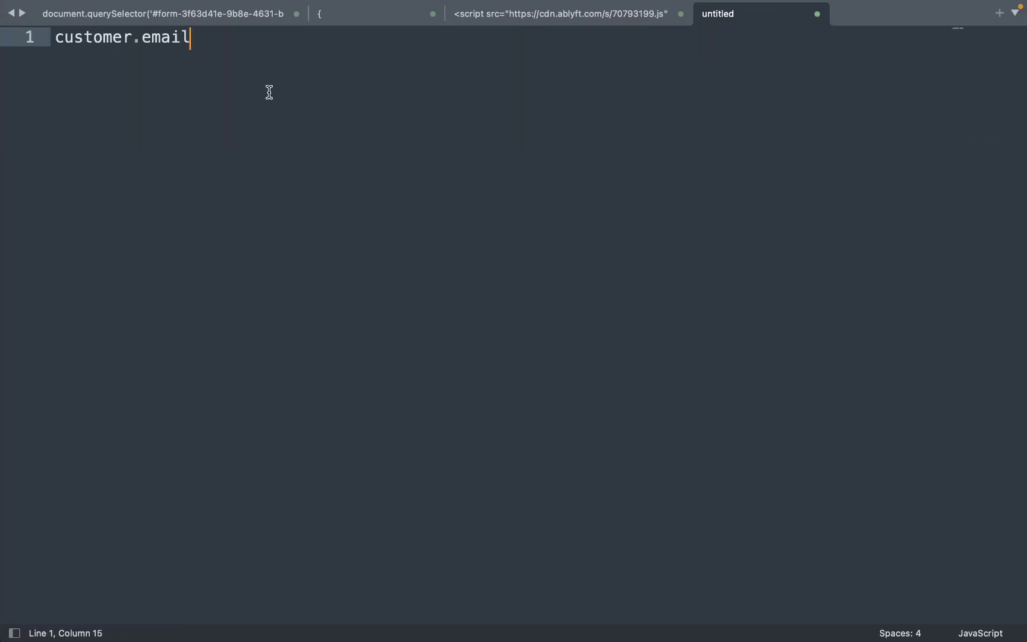
drag(210, 49, 34, 37)
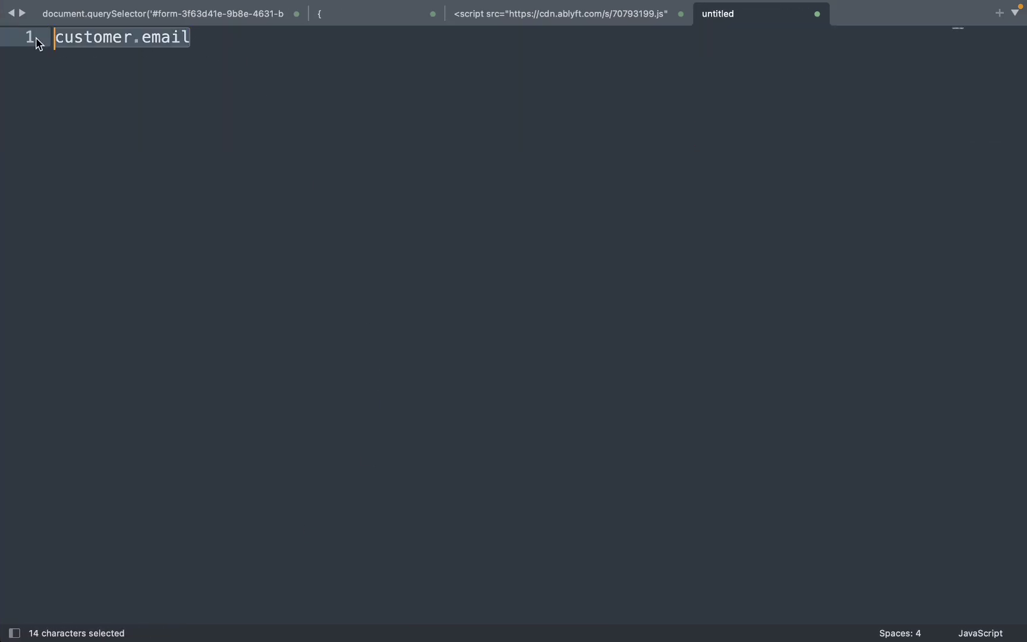
In Chrome's console, expand the event's ecommerce data and copy the currency property path.
key(super+Tab)
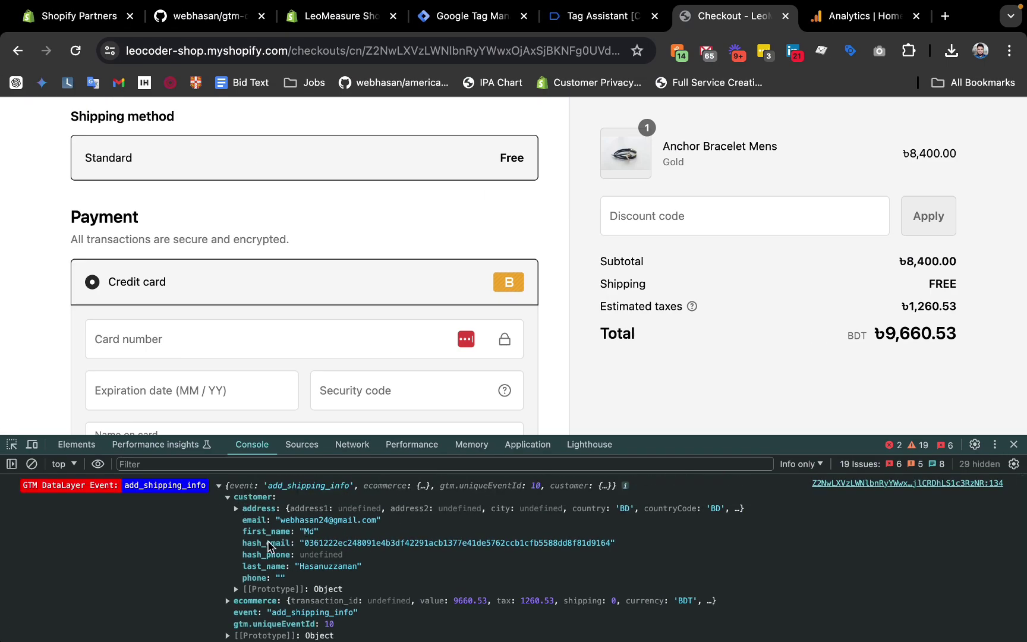
scroll(249, 506, down, 2)
click(232, 572)
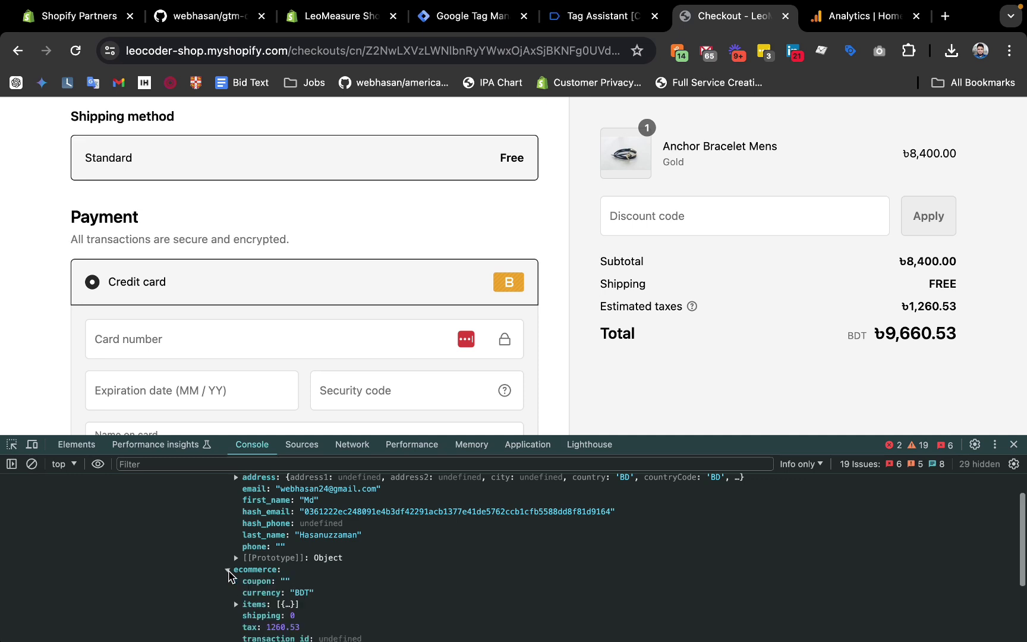
scroll(267, 564, down, 2)
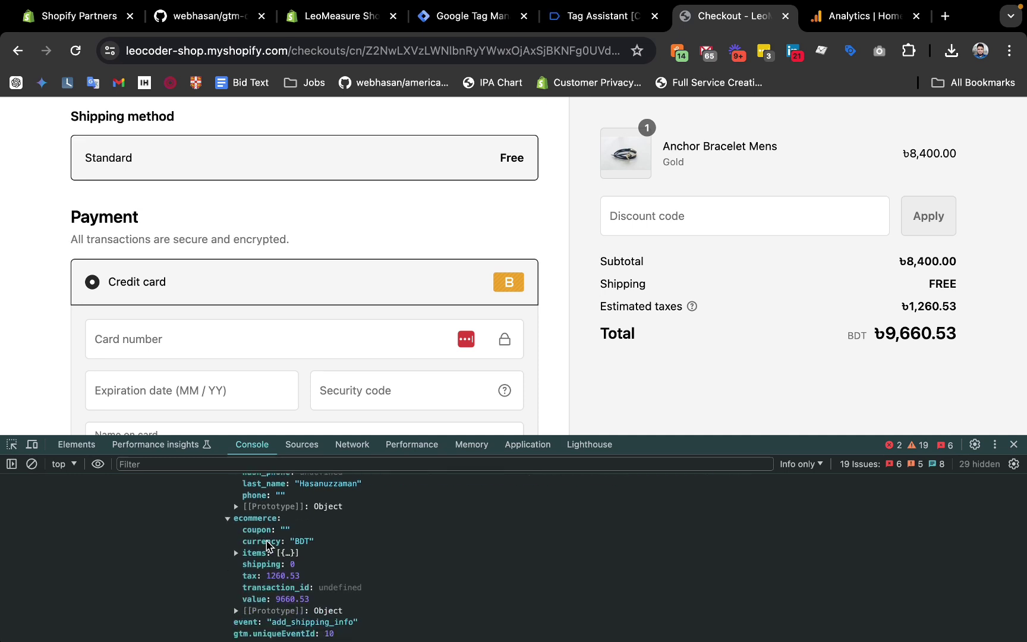
right_click(267, 542)
click(284, 528)
right_click(252, 546)
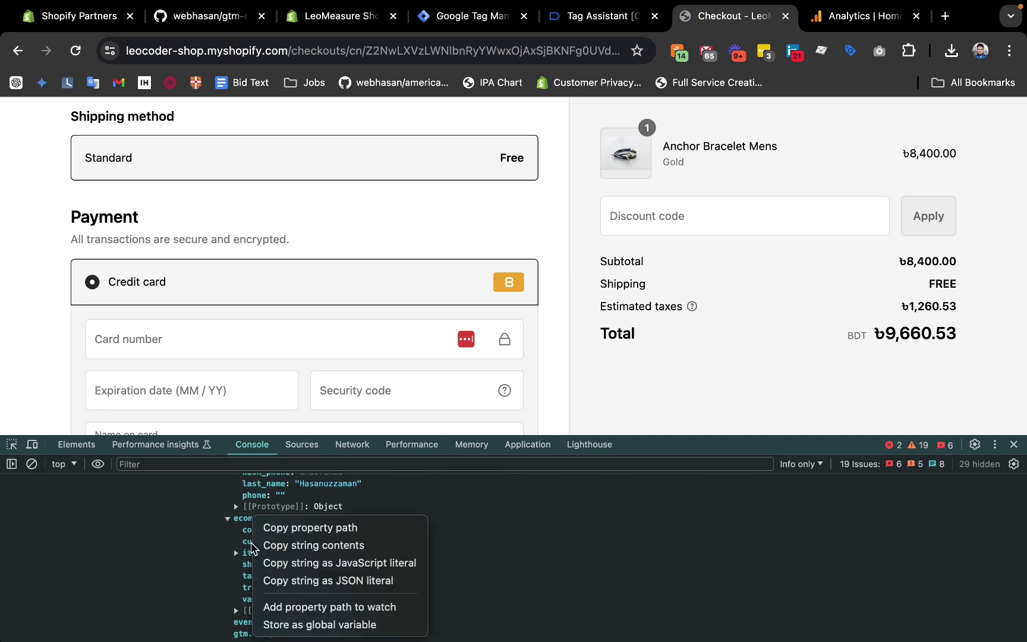
click(297, 531)
Paste the ecommerce.currency path on line 4 below customer.email, then return to the checkout.
key(super+Tab)
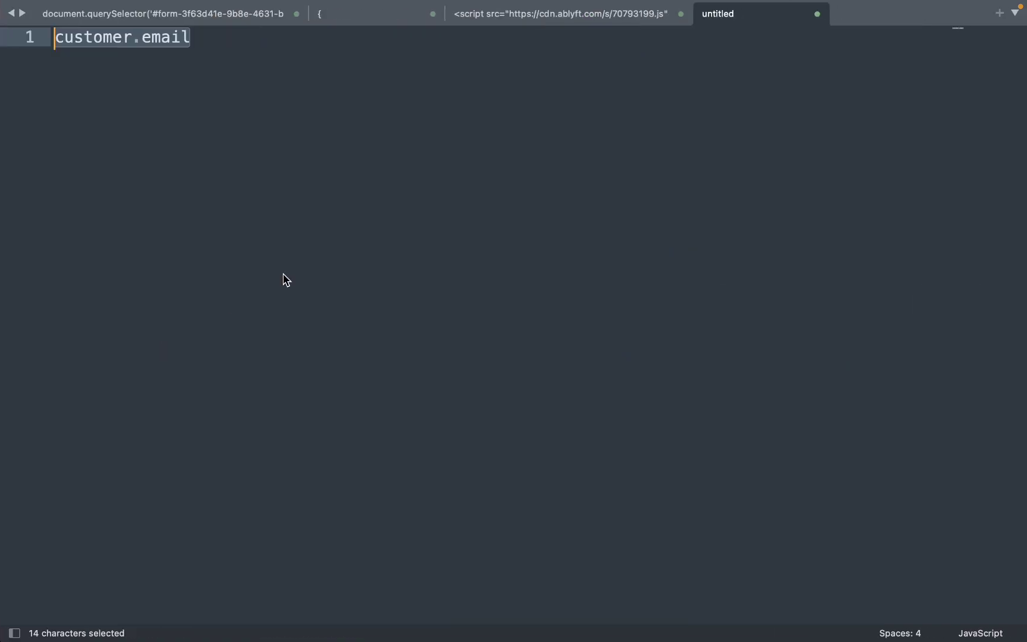
key(Right)
key(Return)
key(Return)
key(Return)
key(super+v)
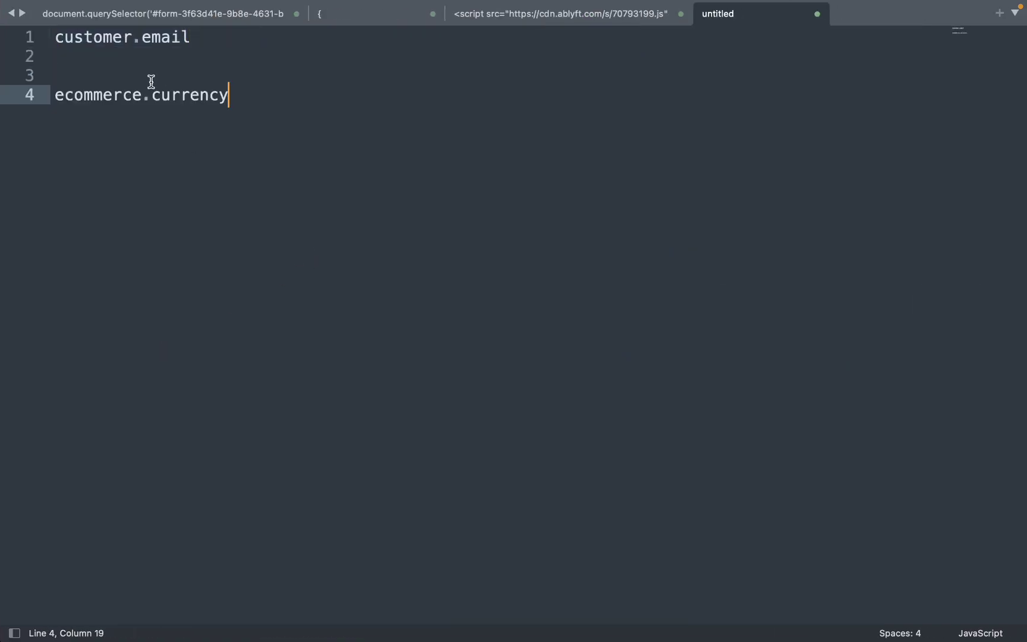
drag(261, 100, 7, 97)
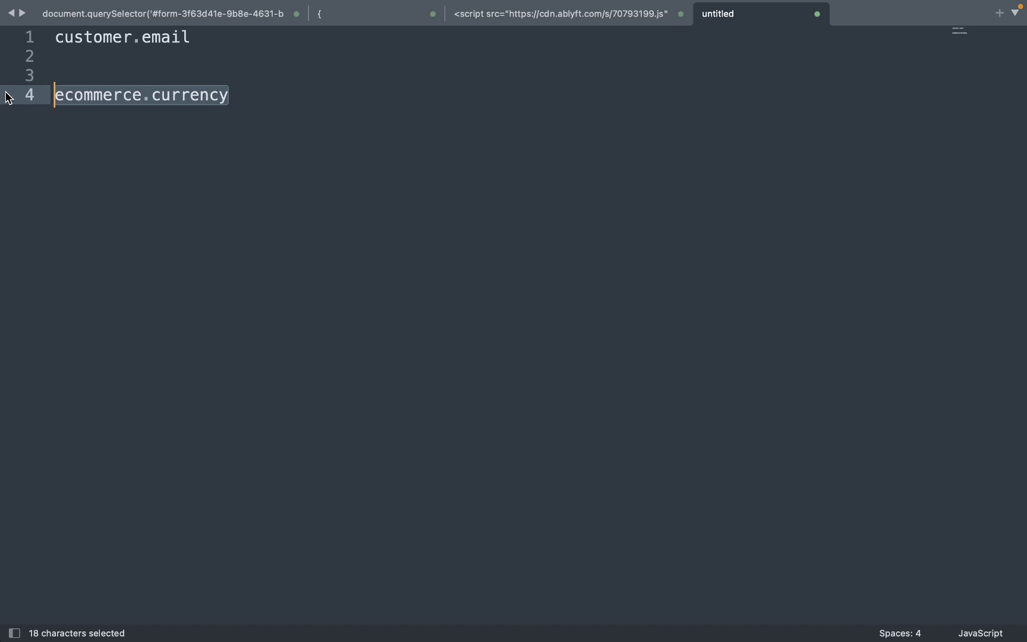
click(196, 98)
key(super+Tab)
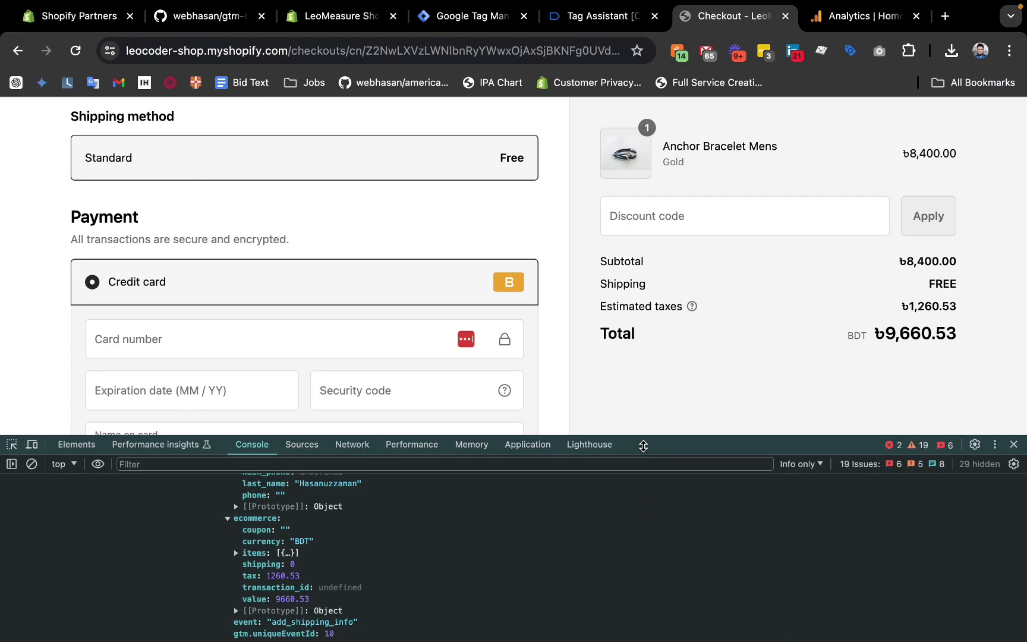
Collapse the add_shipping_info event and dock the developer tools to the right side.
drag(643, 446, 649, 587)
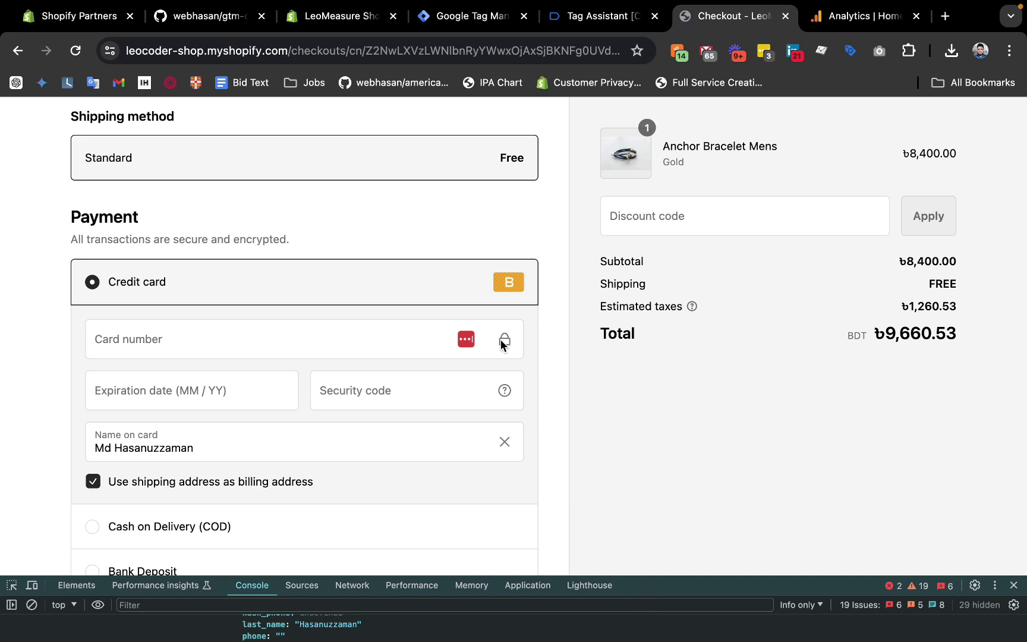
scroll(501, 342, down, 1)
drag(675, 580, 649, 400)
scroll(532, 523, up, 5)
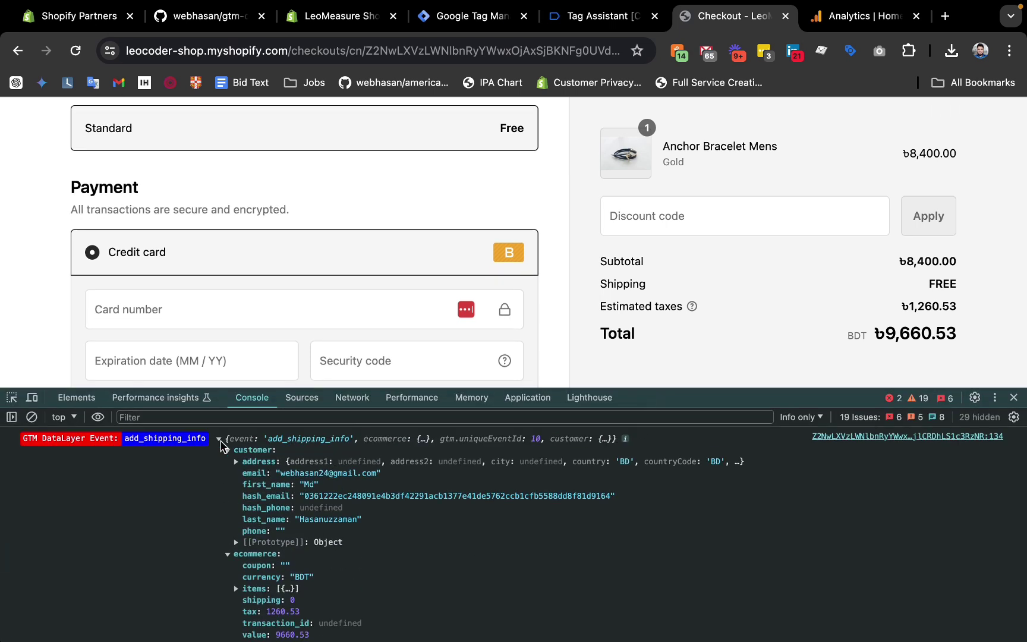
click(221, 440)
click(997, 398)
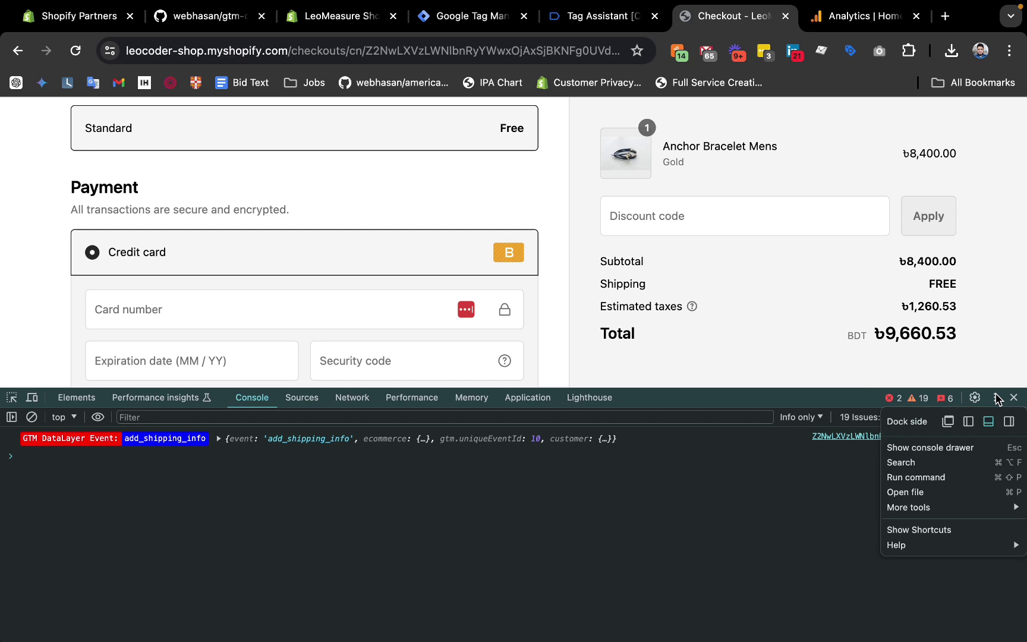
click(1011, 424)
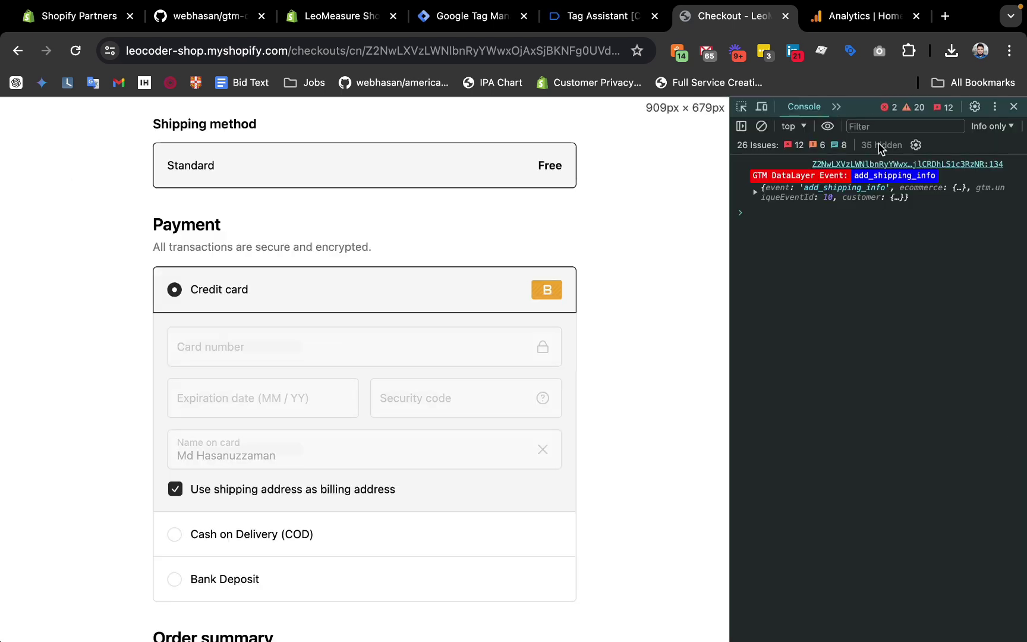
click(741, 126)
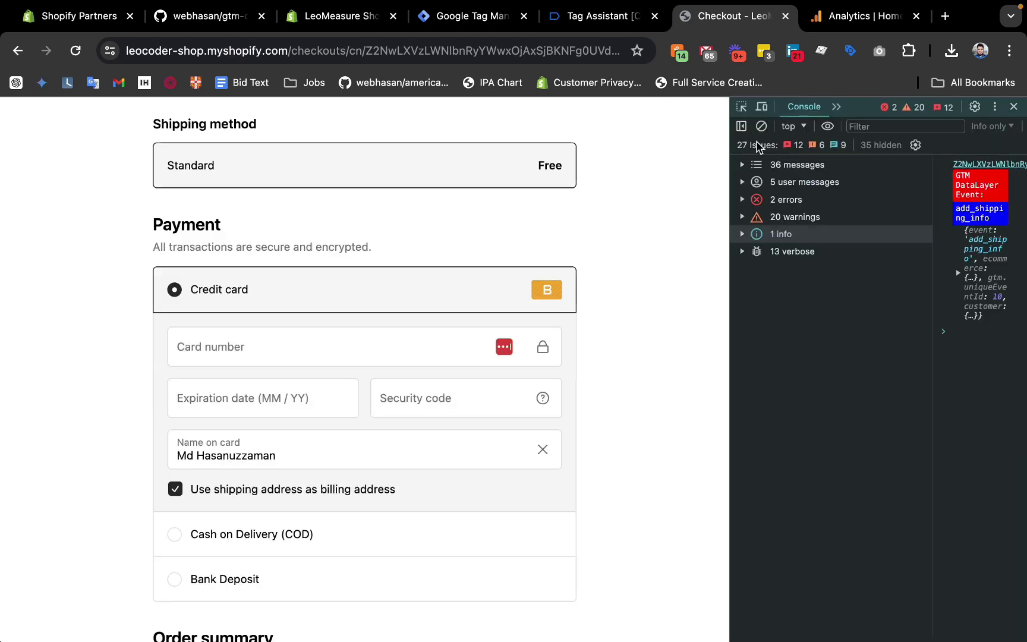
click(742, 127)
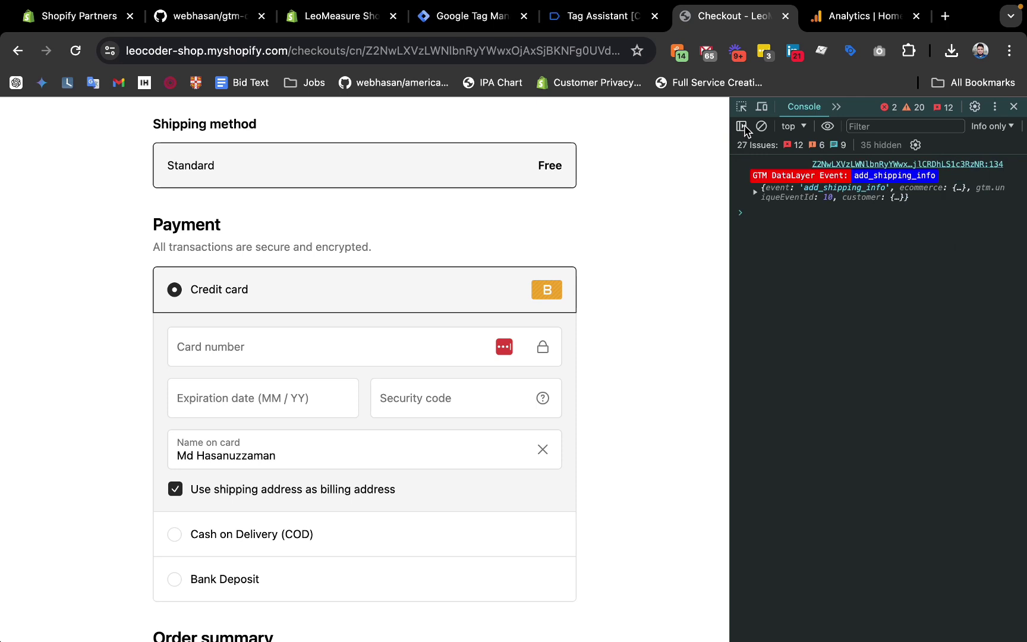
Enter the test credit card details and scroll down to the ৳9,660.53 order summary.
click(354, 351)
click(325, 345)
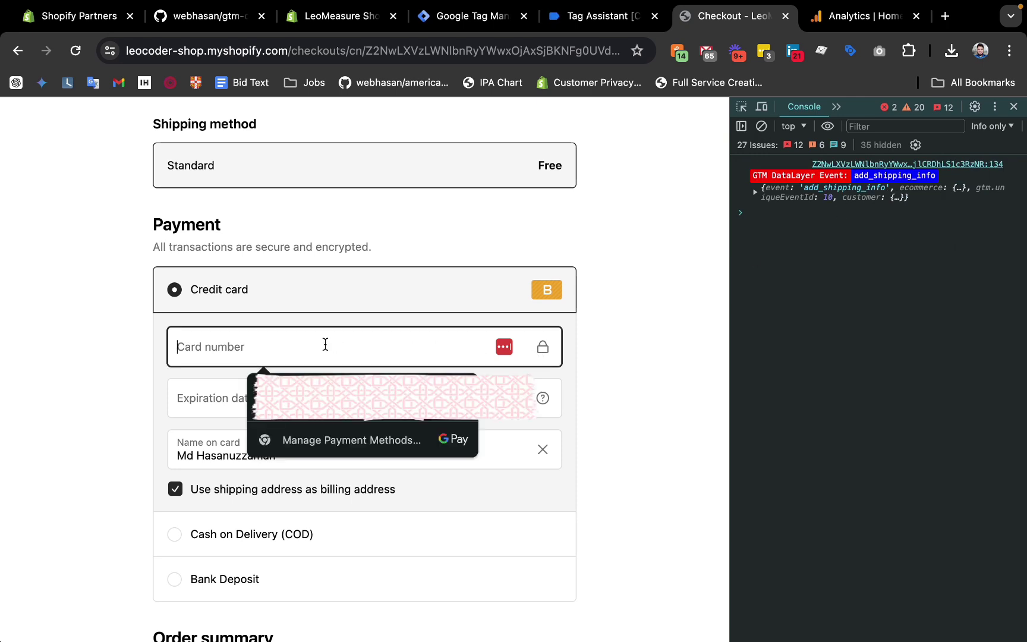
click(278, 324)
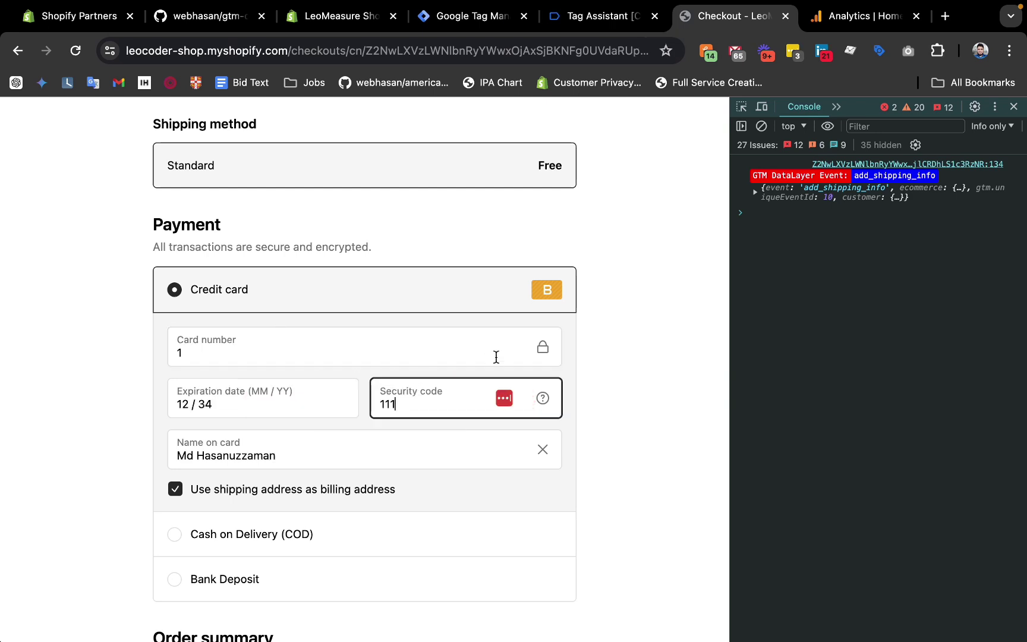
click(607, 384)
scroll(501, 398, down, 1)
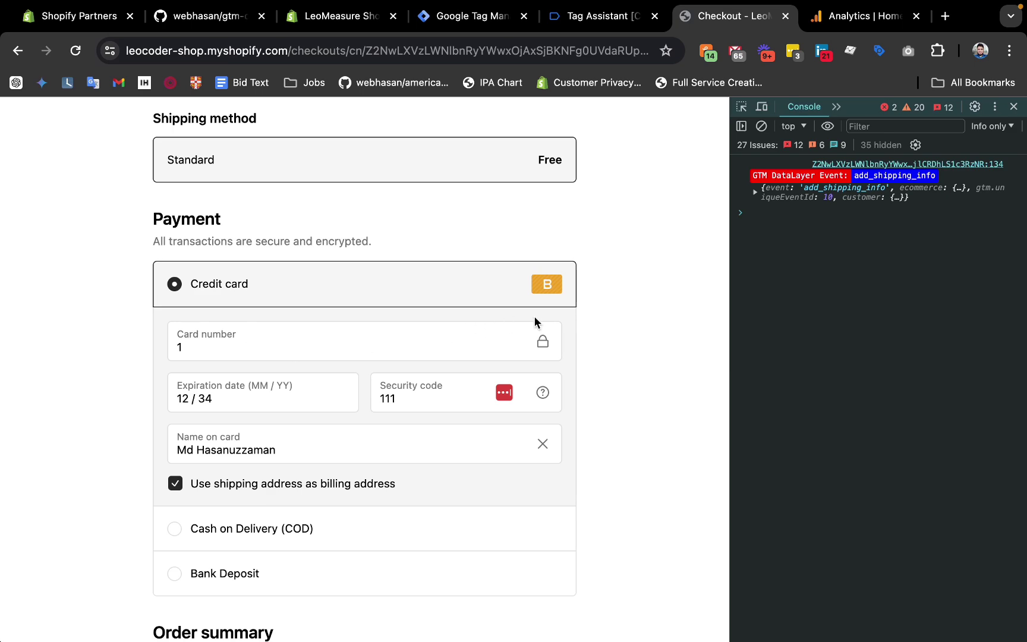
scroll(493, 306, down, 7)
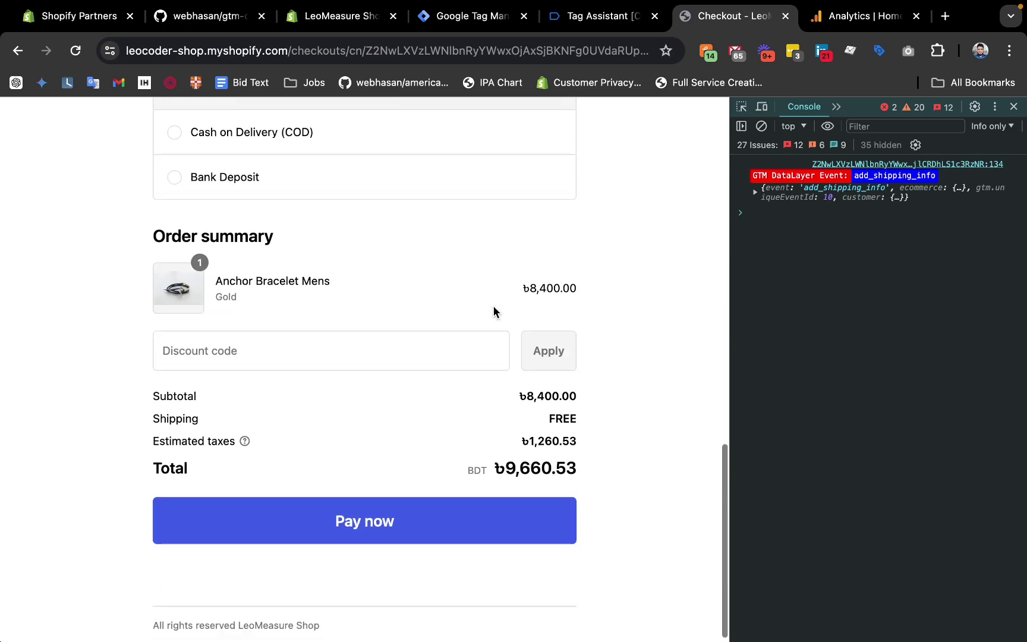
Place the order and expand the purchase event's customer and ecommerce objects in the Console.
click(377, 538)
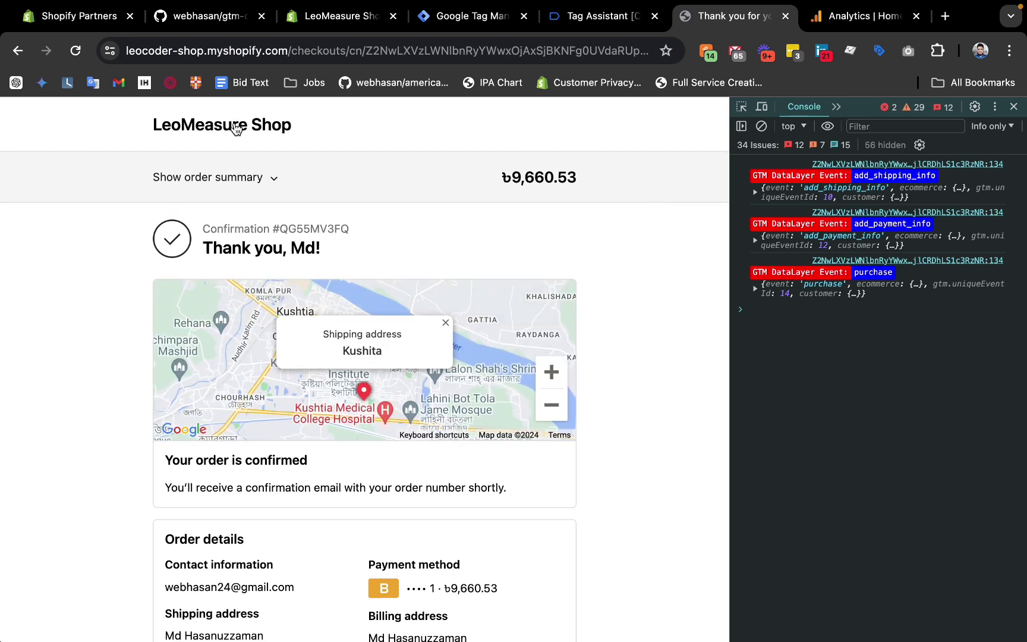
click(756, 290)
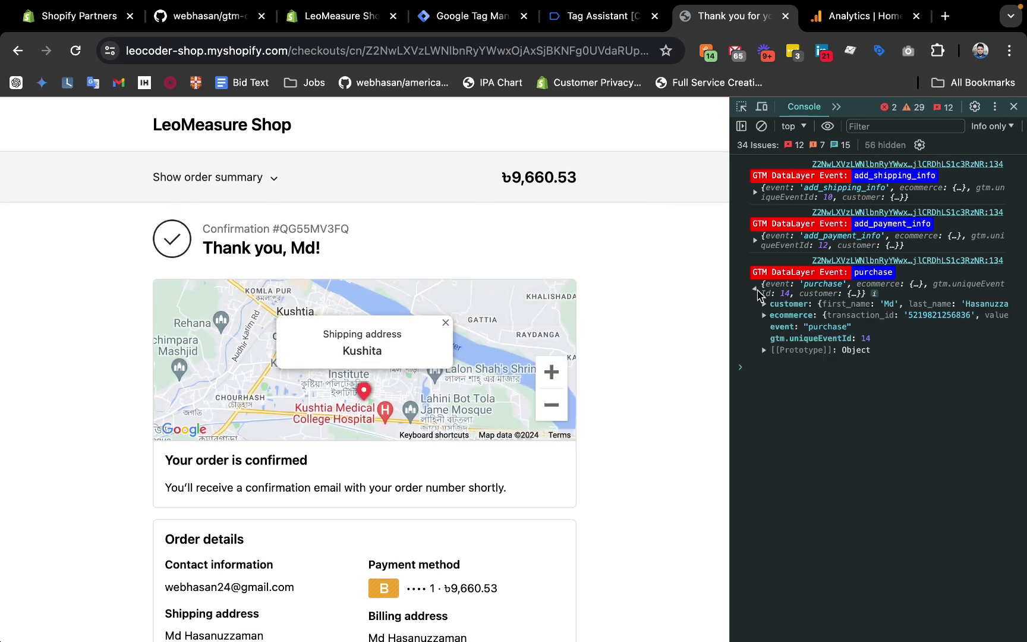
click(764, 303)
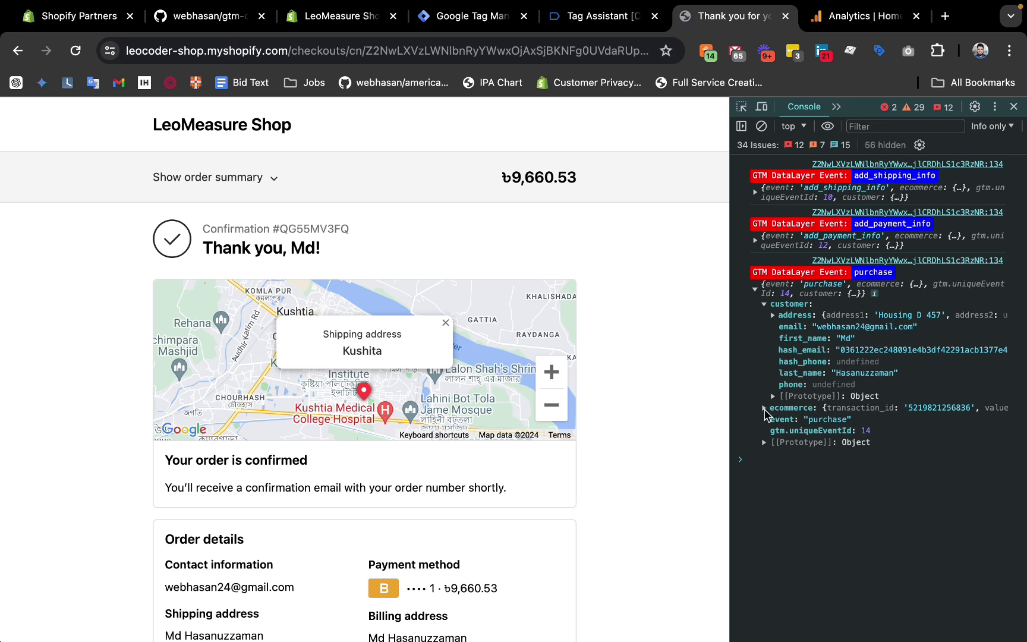
click(764, 409)
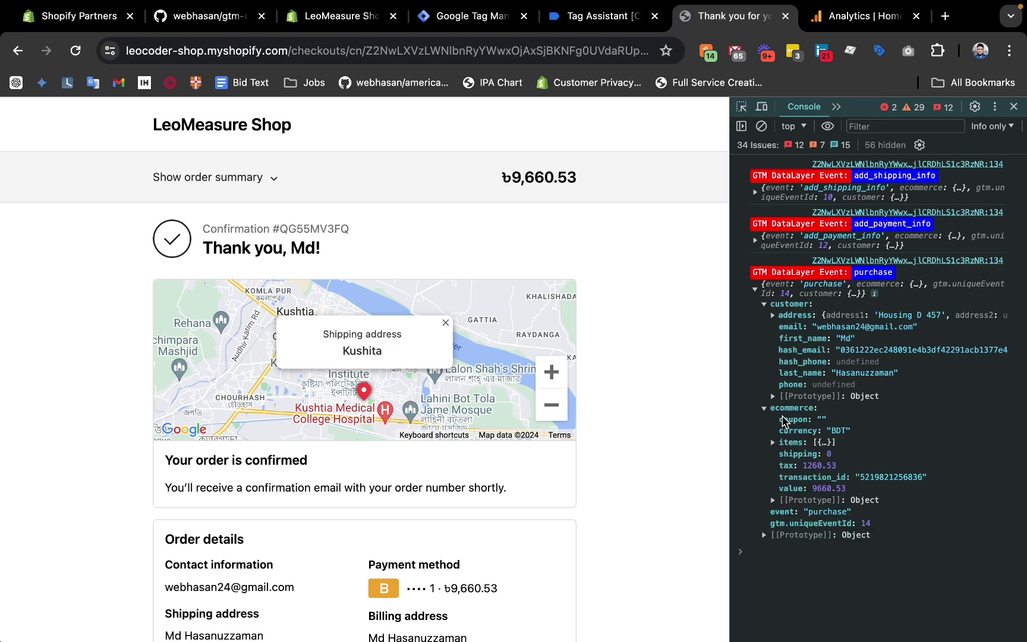
Inspect the purchase event label, then return to the LeoMeasure Shop home page.
right_click(811, 344)
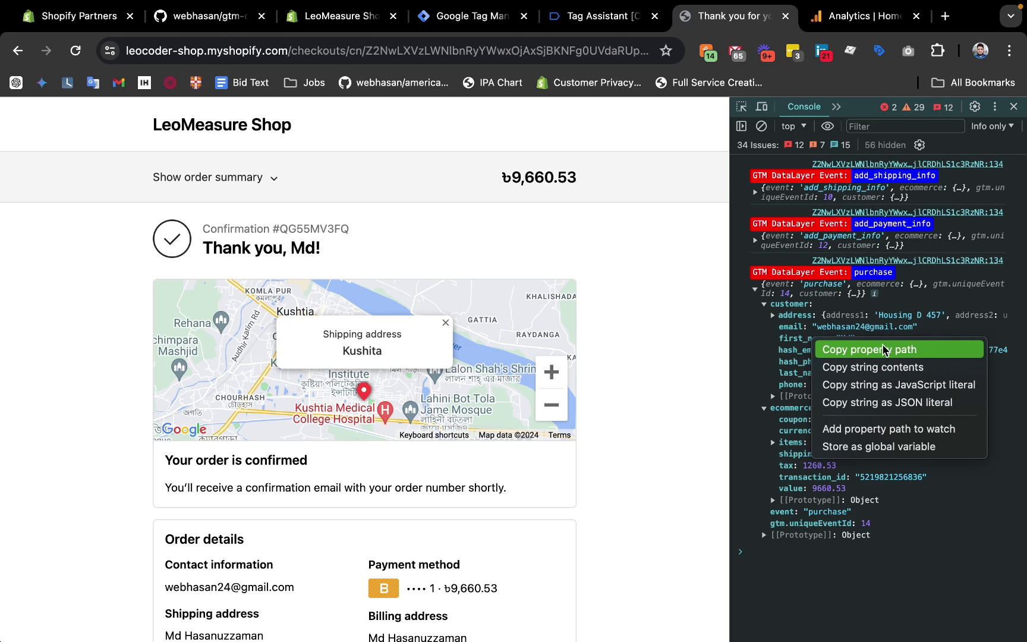
click(770, 357)
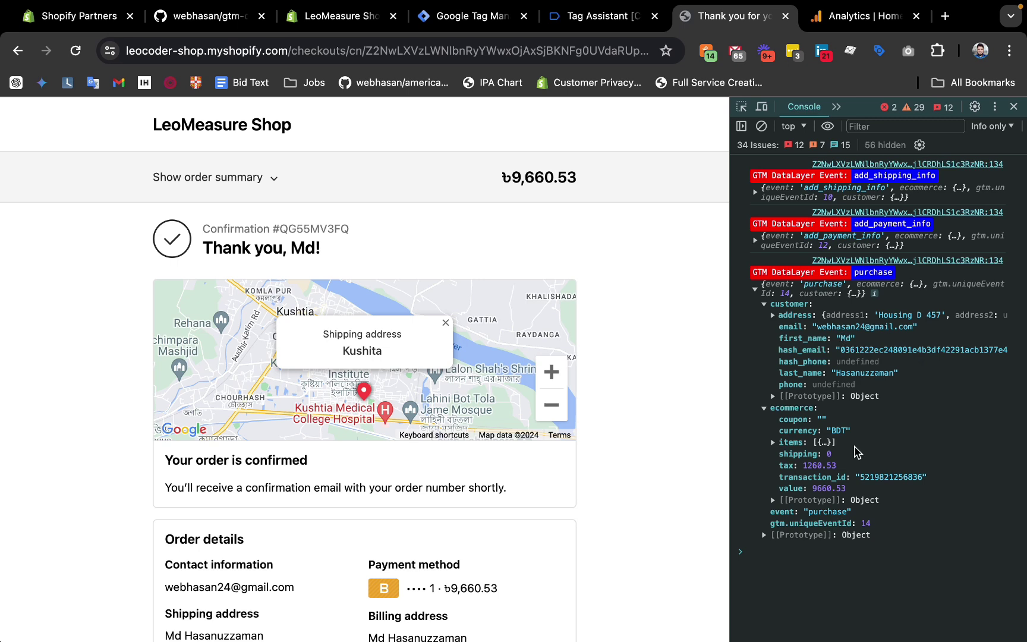
drag(854, 274, 891, 277)
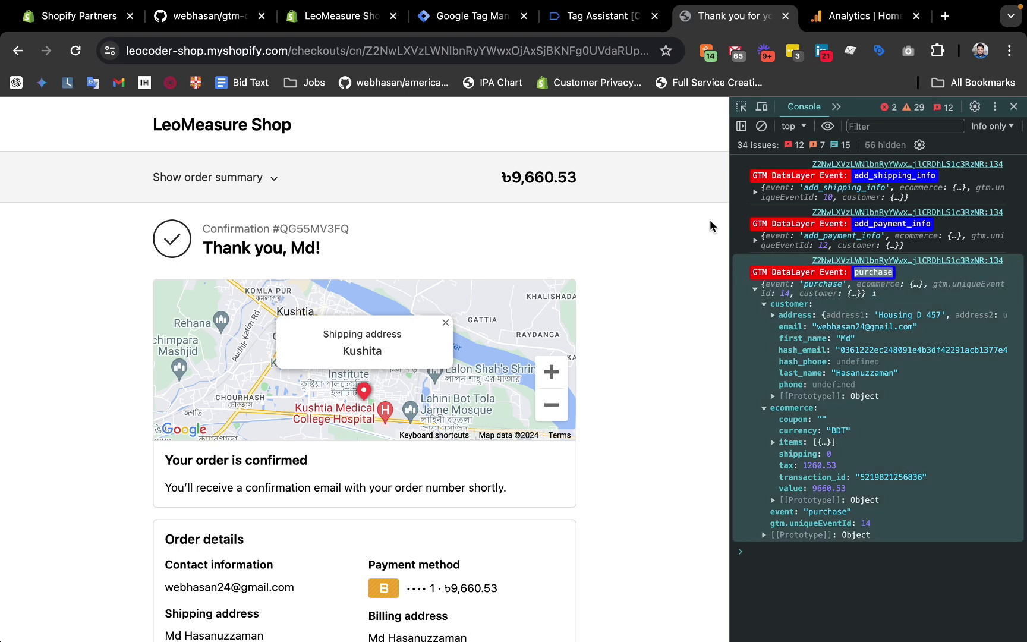
click(219, 134)
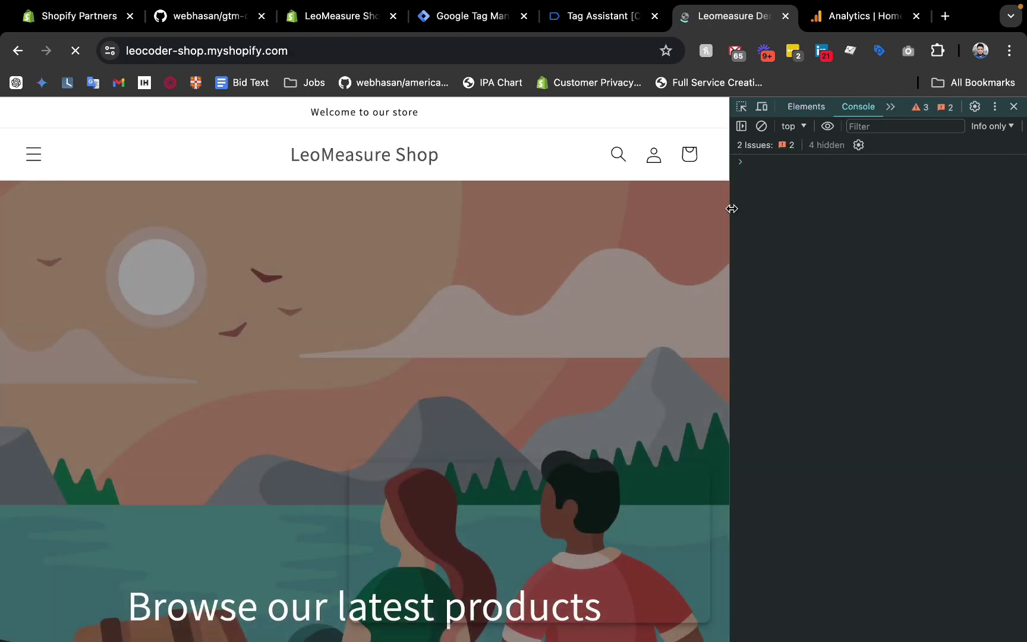
Go to Catalog > New Products and open the Anchor Bracelet Mens product page.
drag(732, 209, 782, 208)
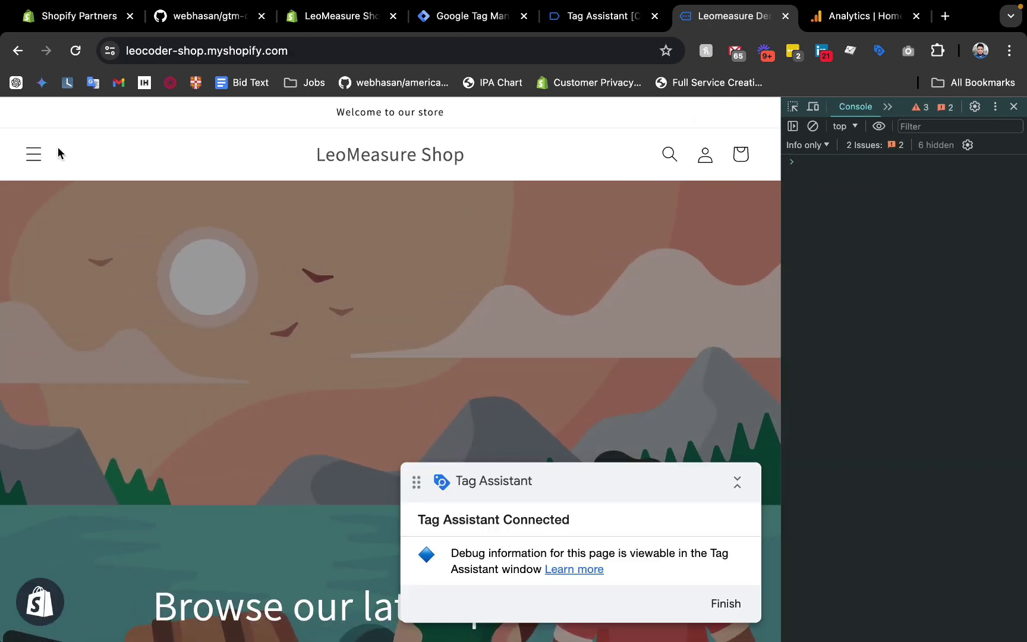
click(32, 155)
click(32, 156)
click(33, 156)
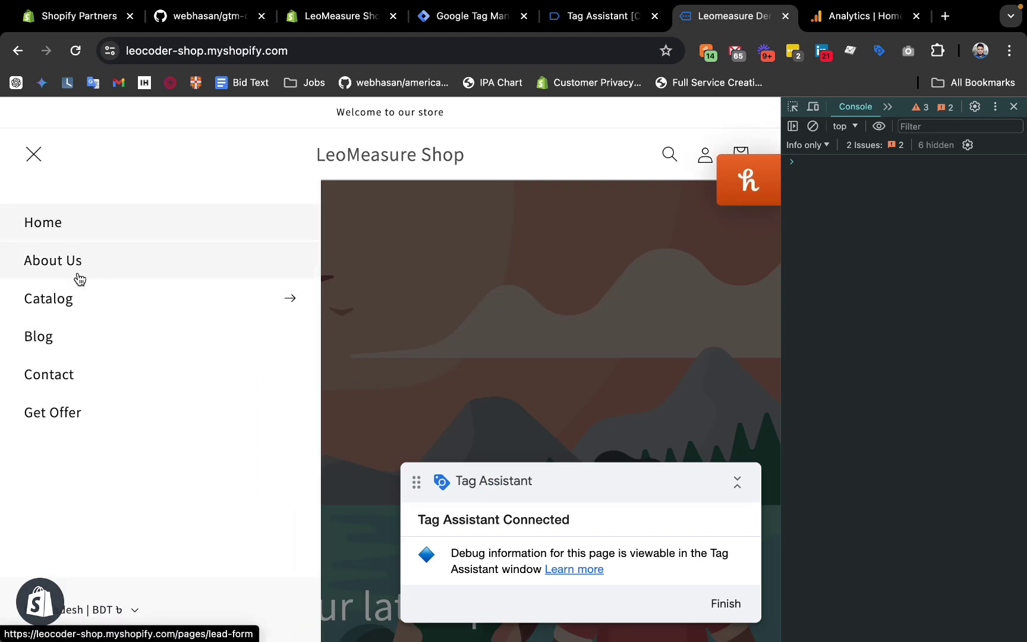
click(77, 304)
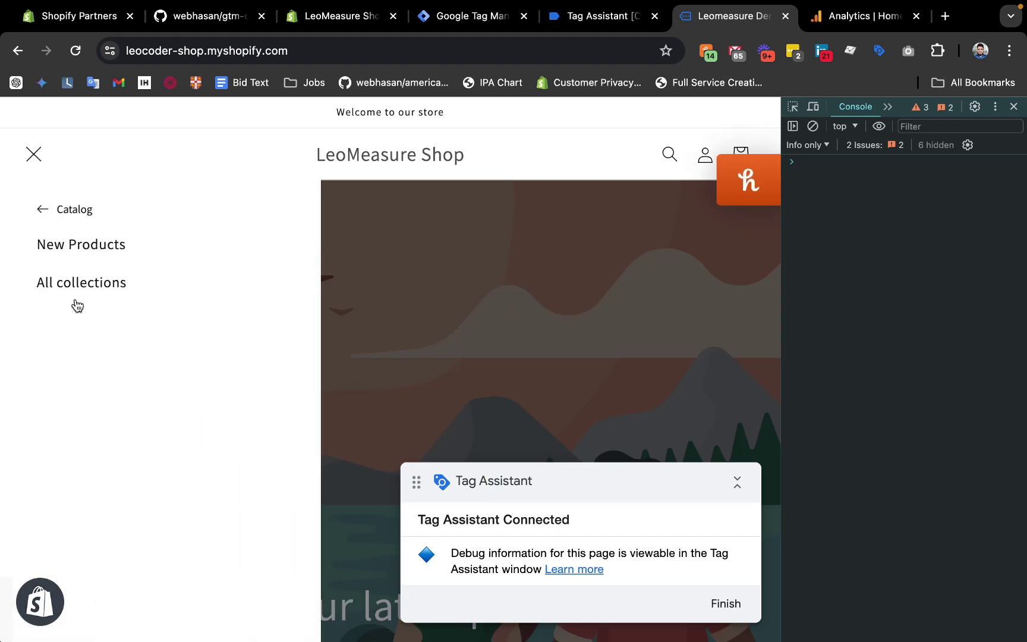
click(70, 252)
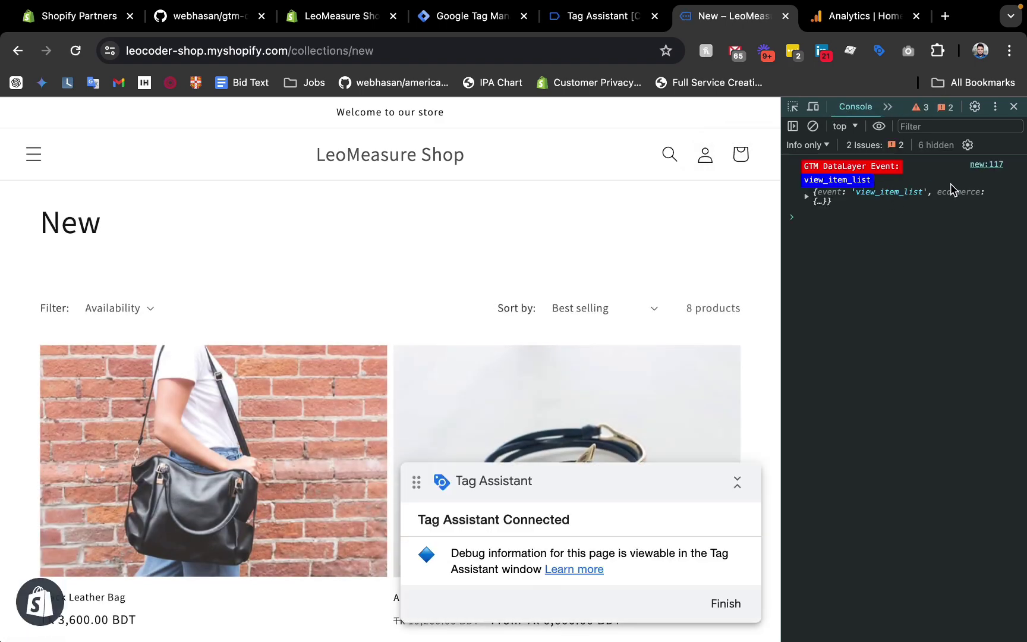
scroll(582, 370, down, 2)
scroll(582, 370, down, 1)
click(500, 301)
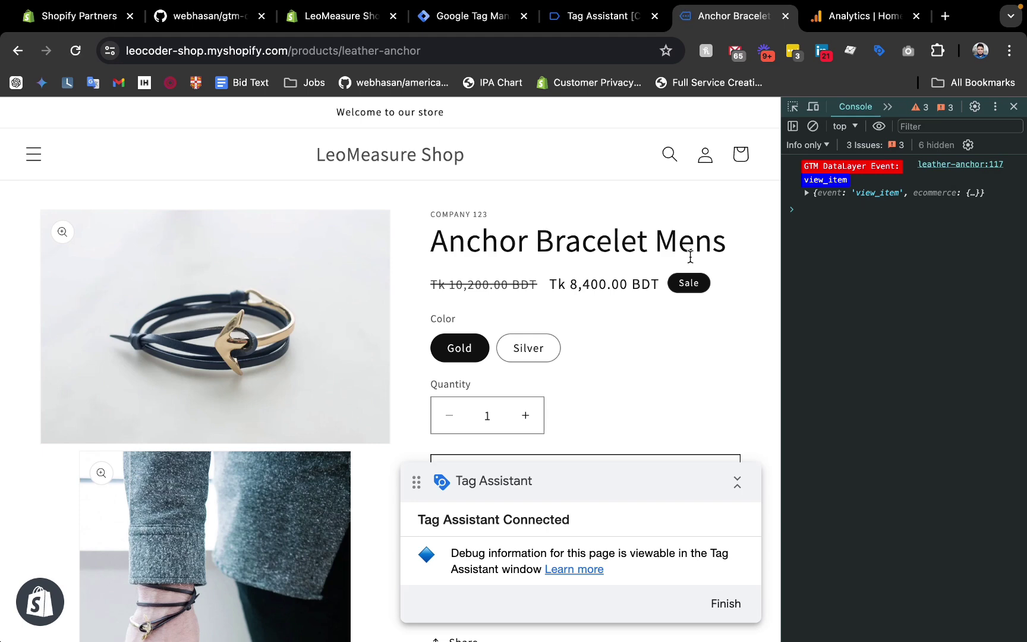
Add two Anchor Bracelets to the cart, view the cart, and check out.
scroll(691, 262, down, 2)
click(526, 335)
scroll(525, 337, down, 1)
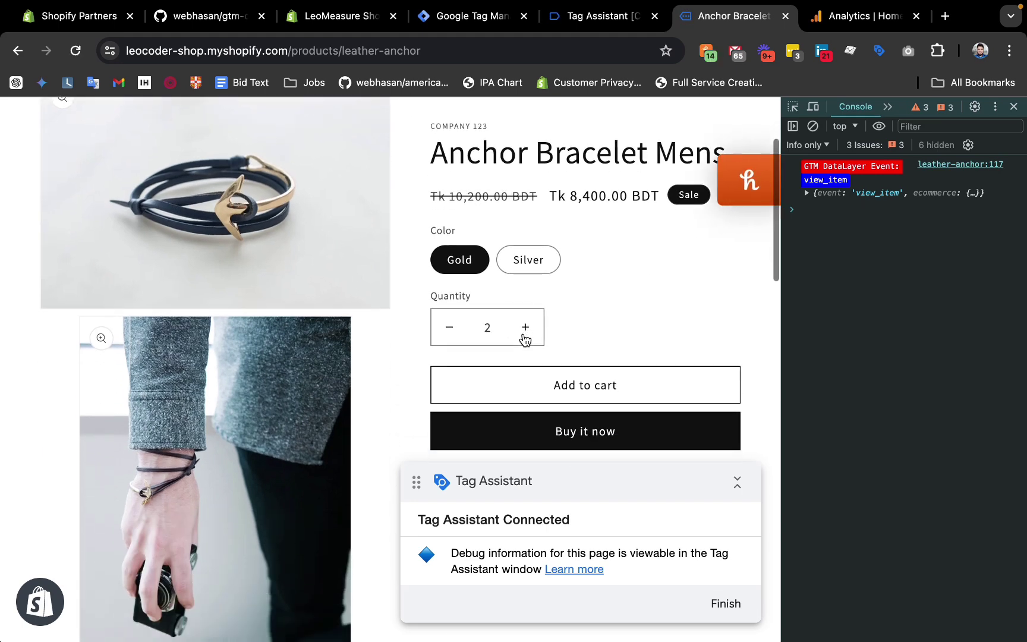
click(575, 385)
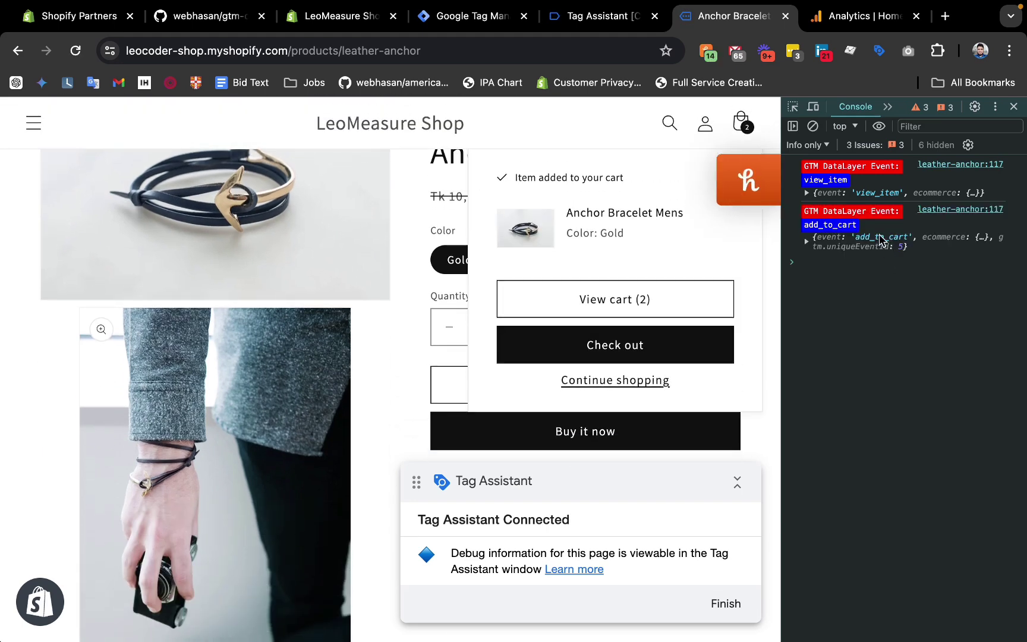
click(608, 299)
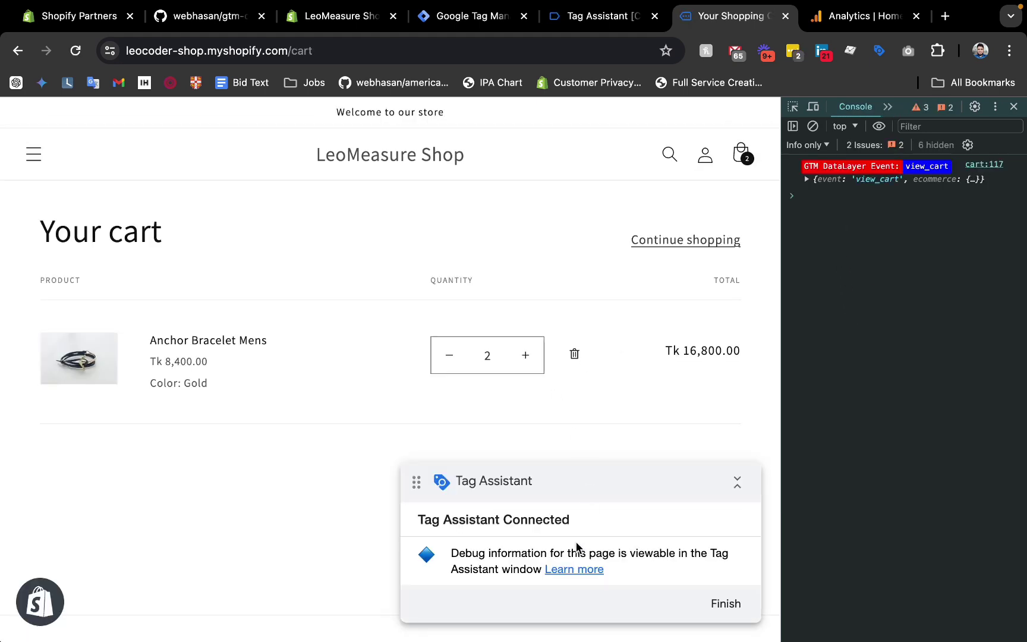
drag(601, 474, 236, 427)
click(619, 555)
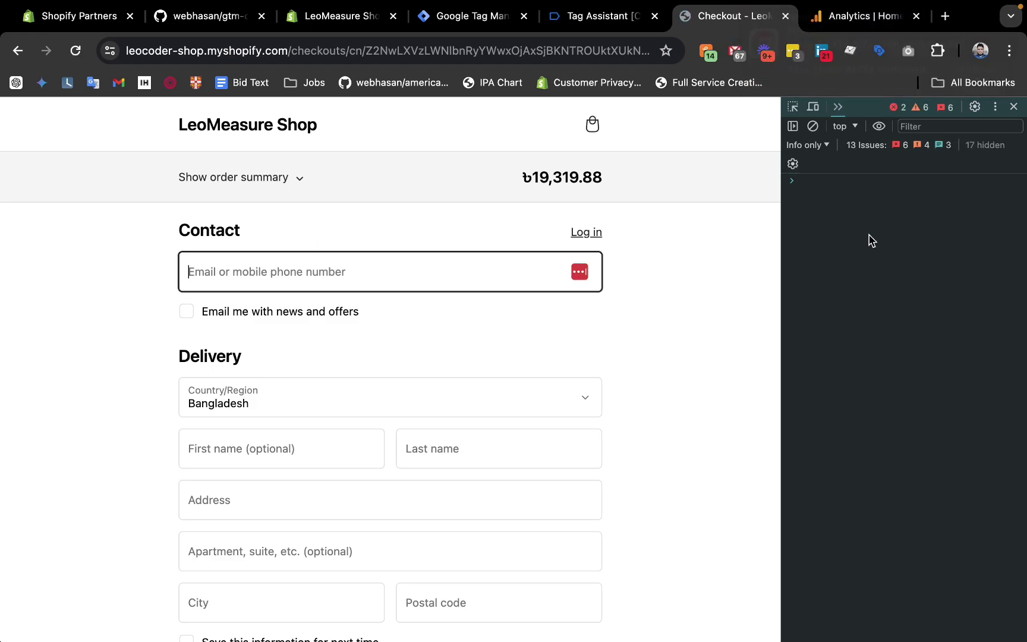
View Tag Assistant's Checkout page entry showing the container tag not found, then return to Tag Manager's Tags list.
click(509, 22)
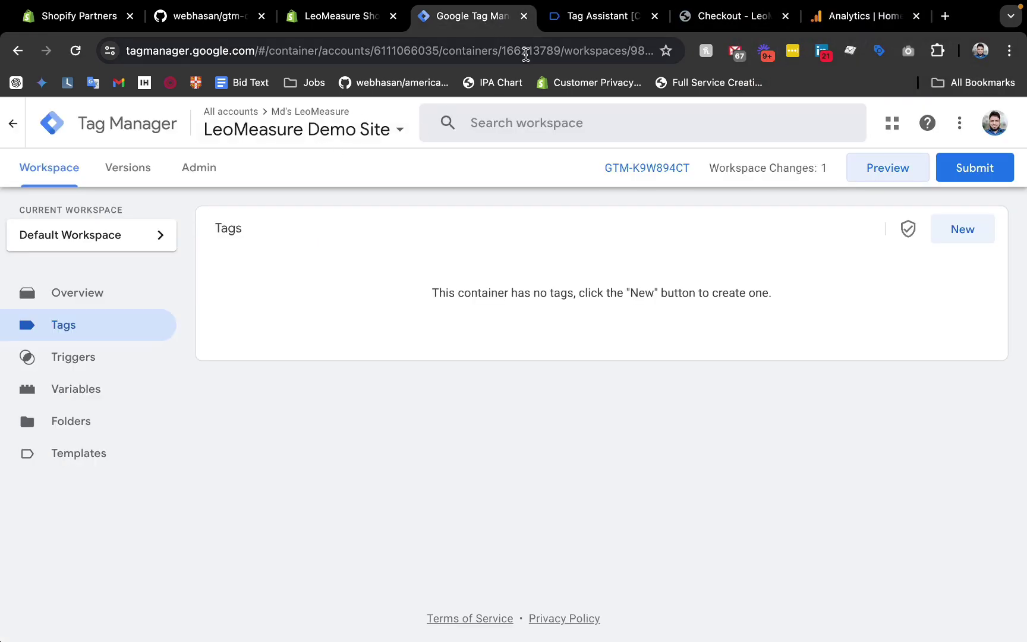
click(574, 21)
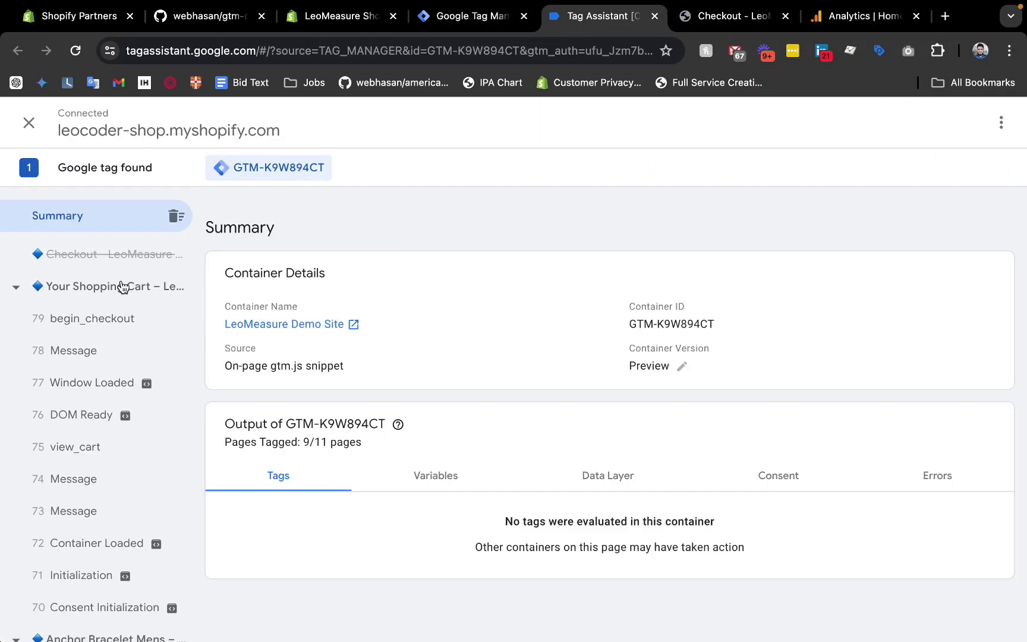
click(87, 257)
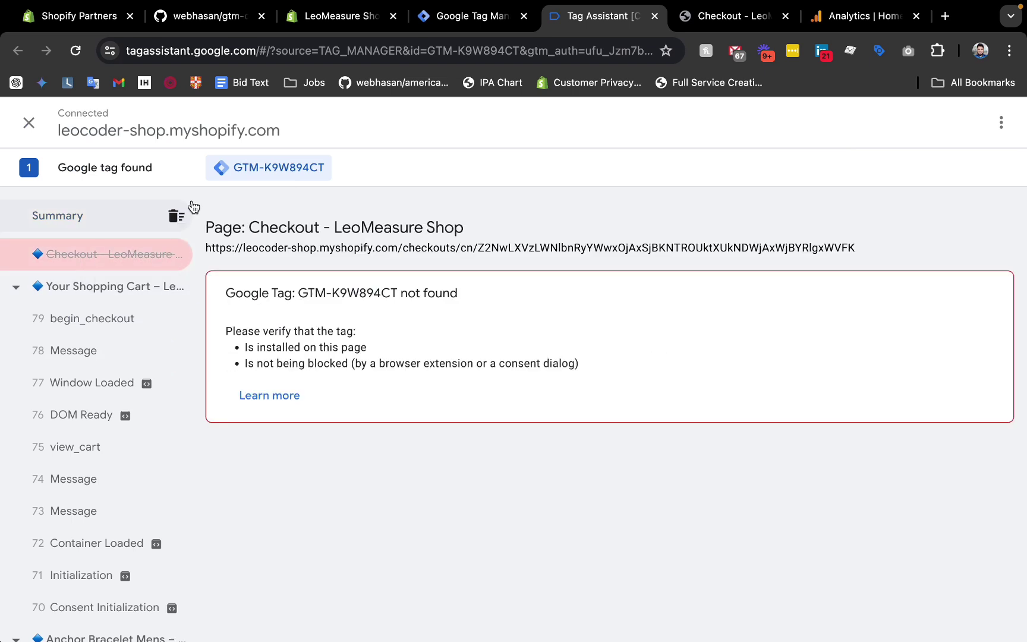
click(690, 19)
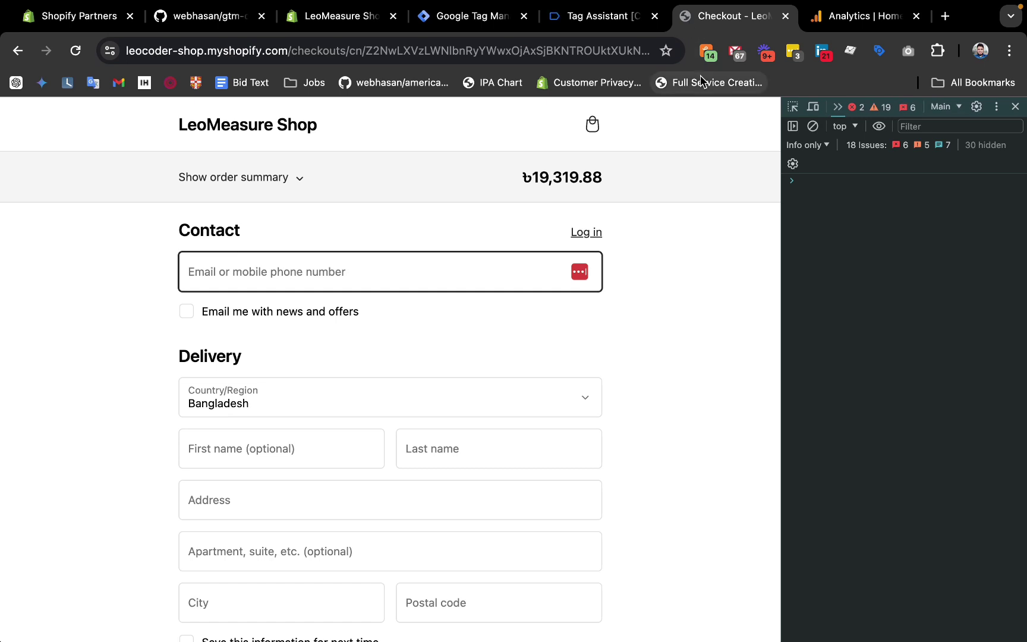
click(456, 23)
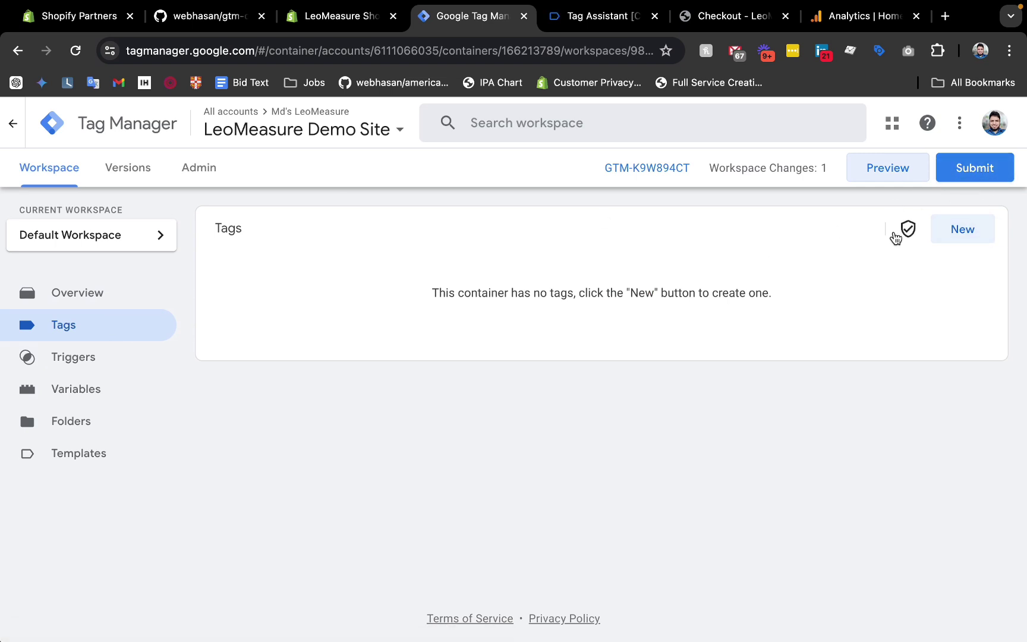
click(108, 307)
click(81, 327)
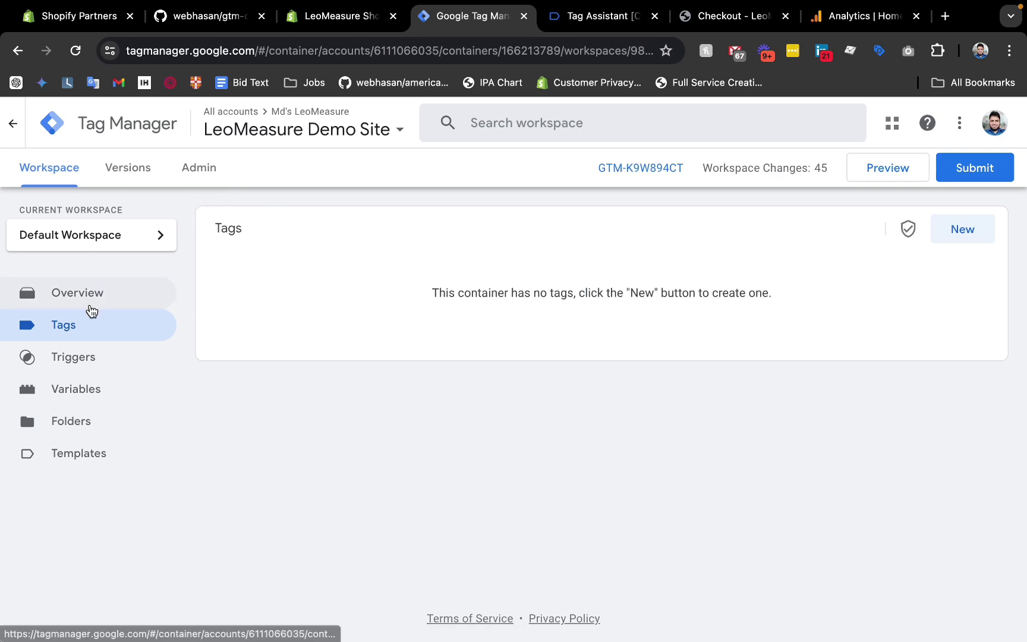
Import Ultimate-DataLayer.json via Admin > Import Container into Default Workspace with Overwrite, and confirm.
click(198, 177)
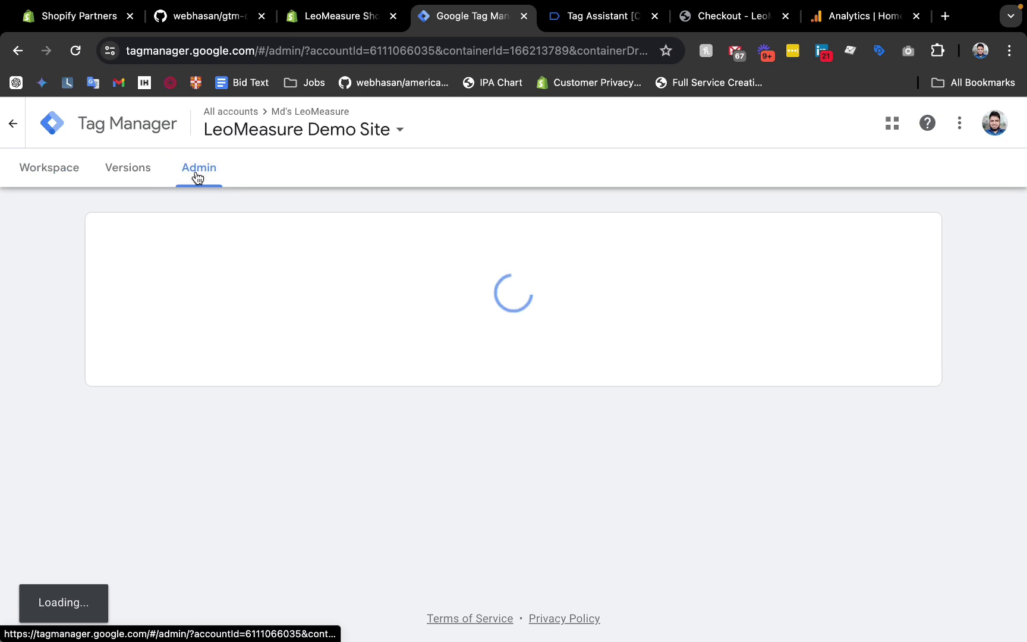
scroll(612, 410, down, 2)
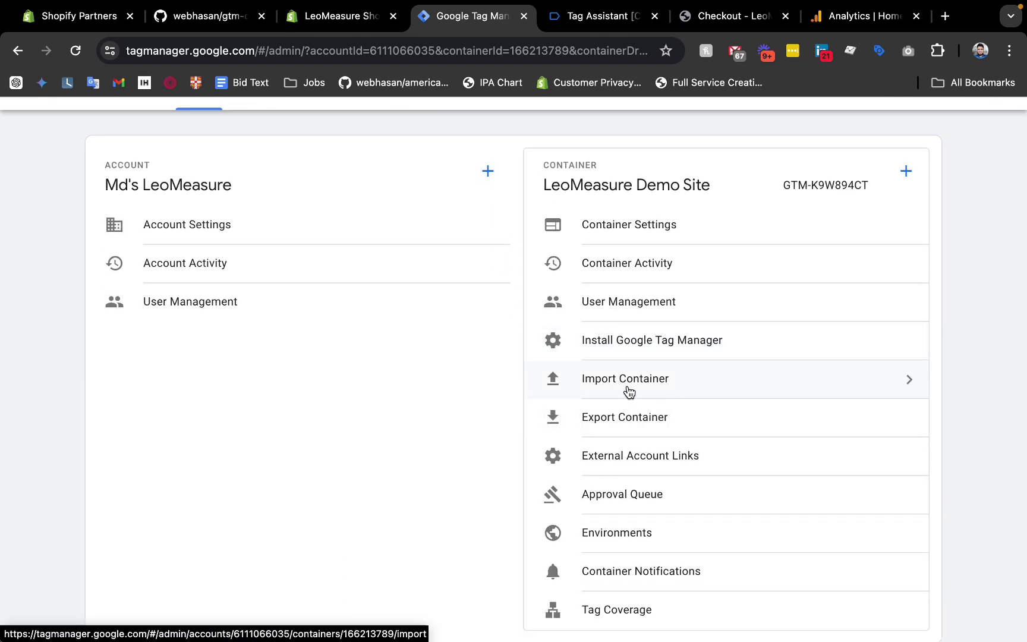
click(624, 389)
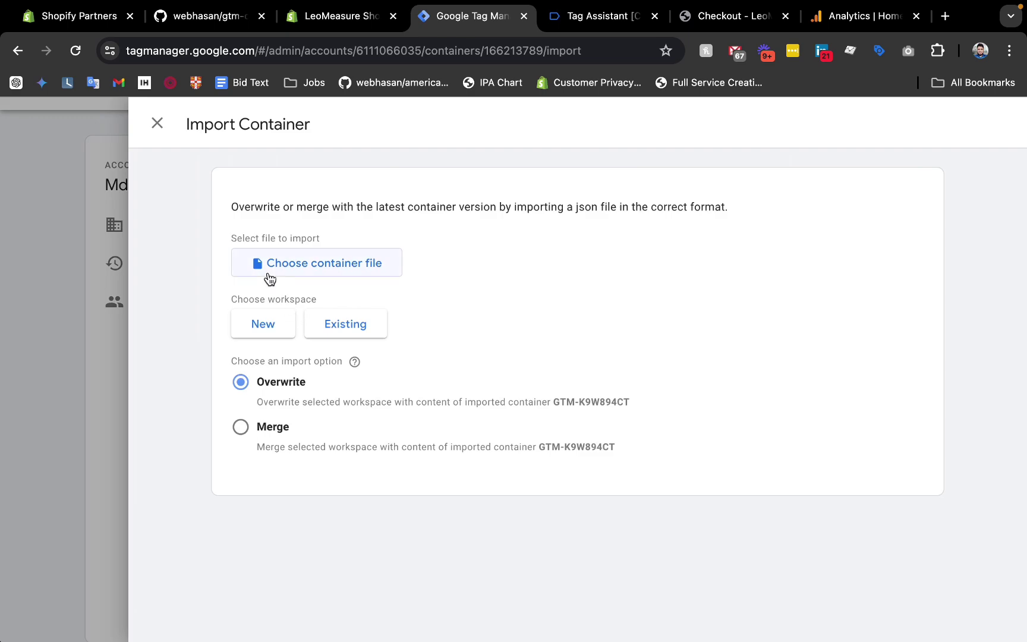
click(269, 278)
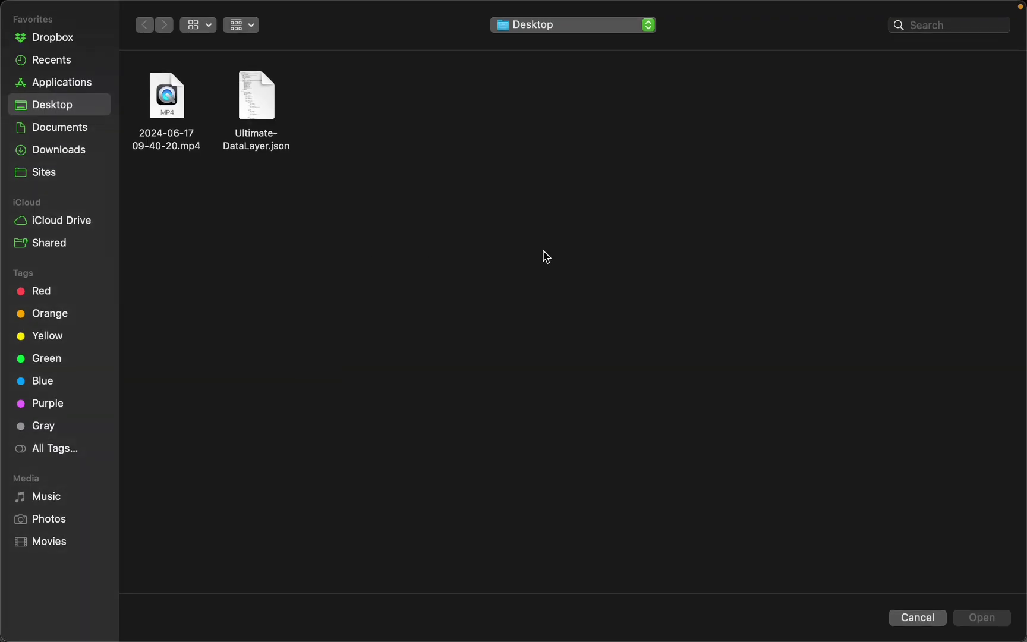
double_click(254, 90)
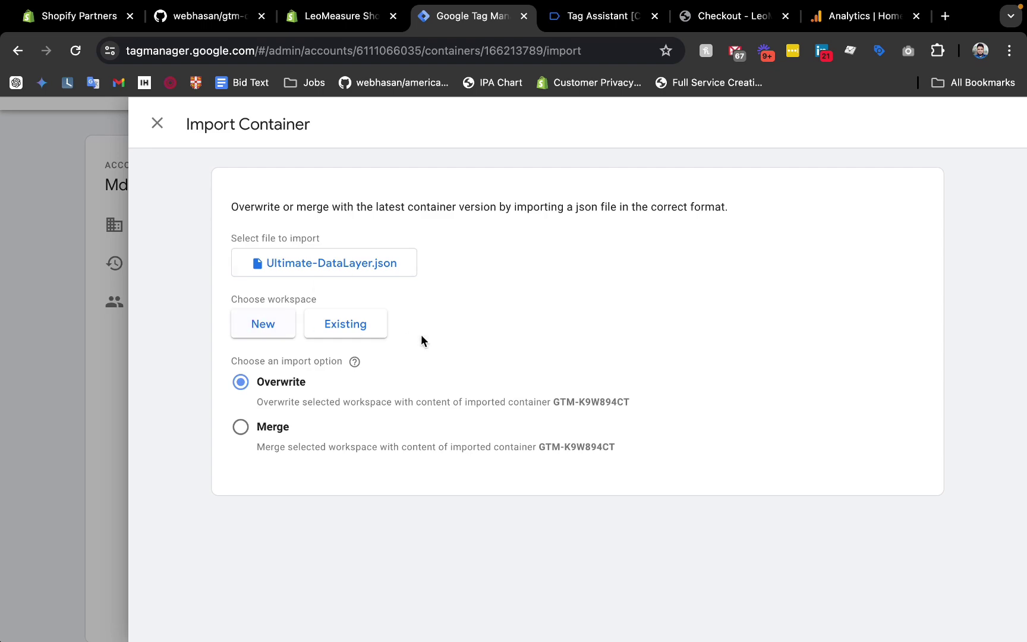
click(340, 335)
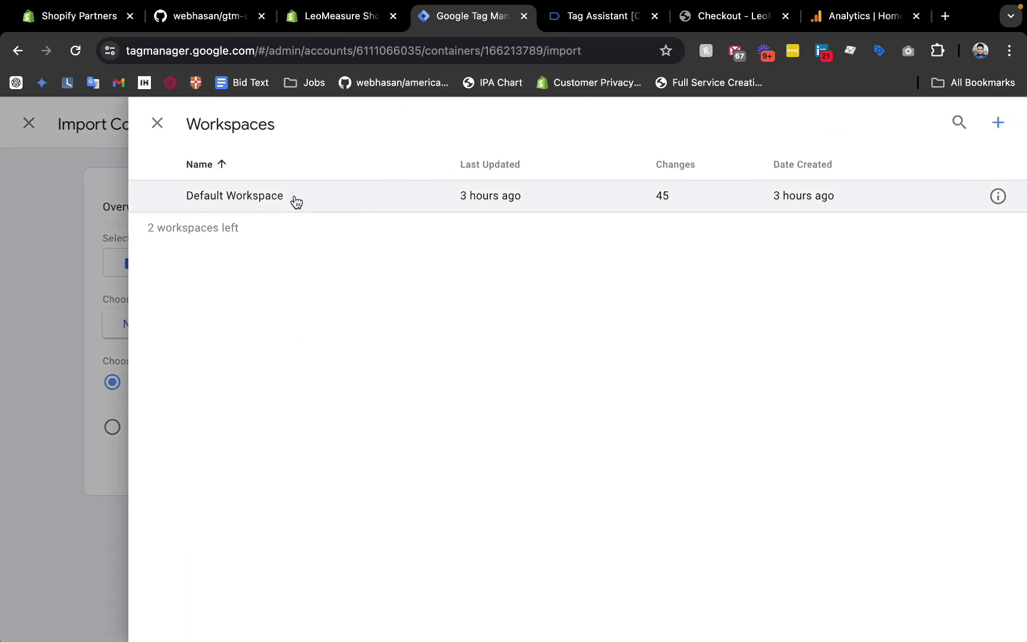
click(269, 203)
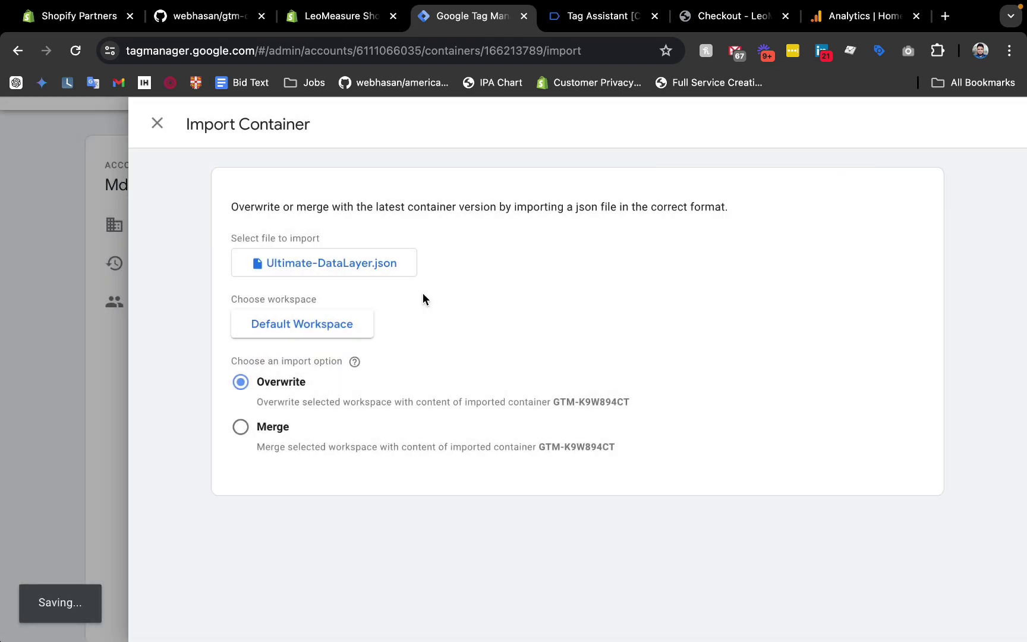
scroll(341, 386, down, 3)
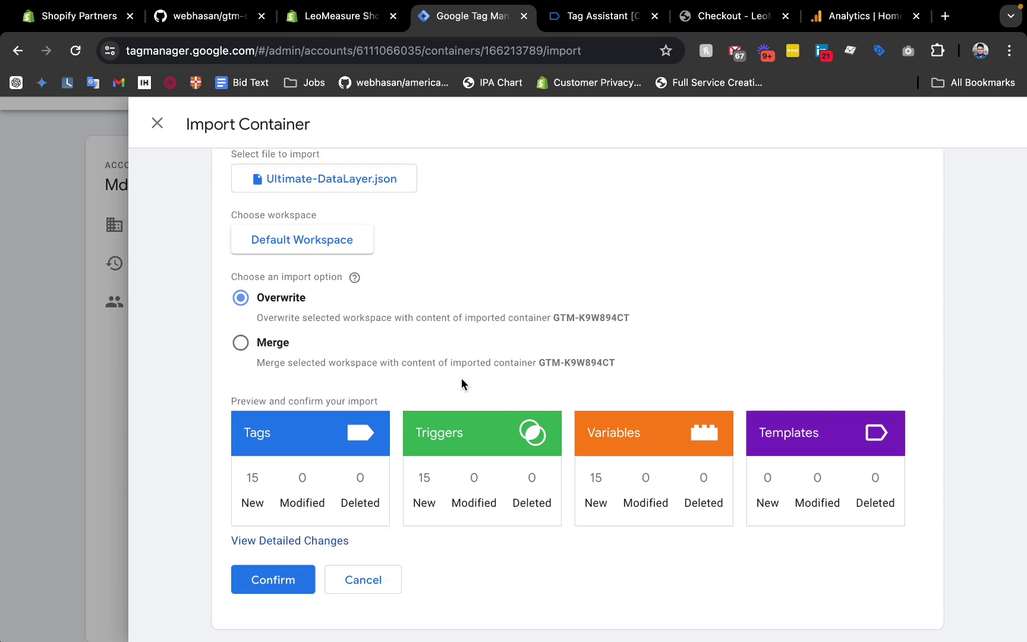
click(272, 588)
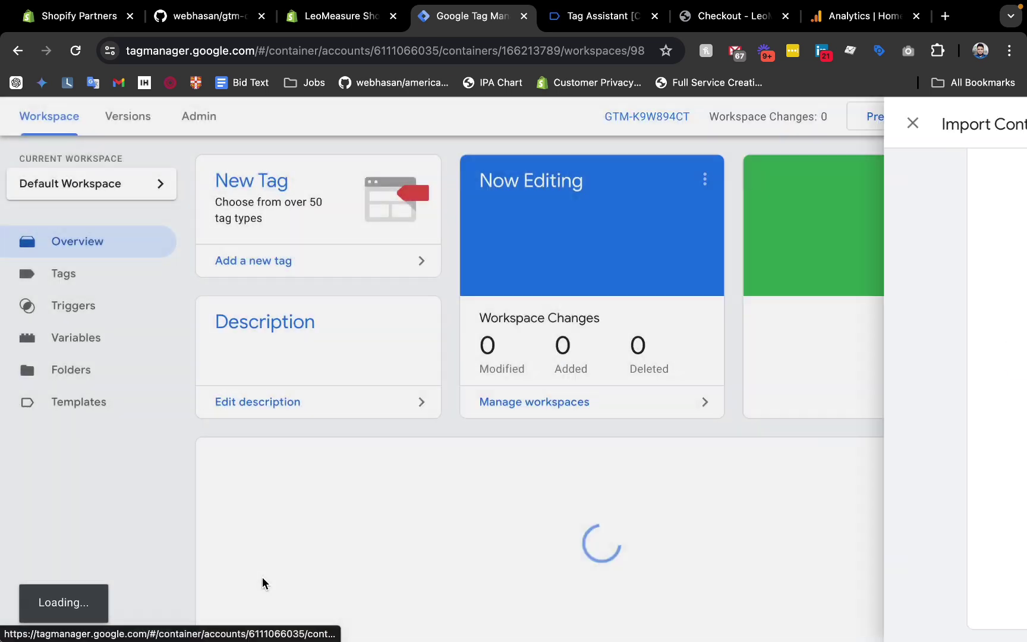
Review the imported Tags, Triggers and Variables lists in turn.
scroll(566, 349, down, 15)
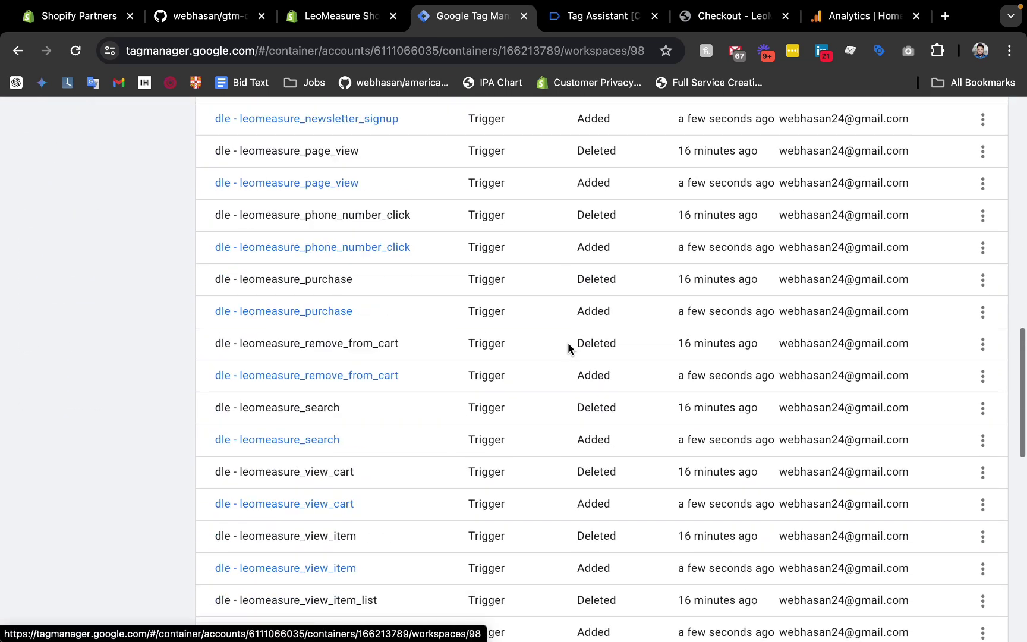
scroll(567, 348, up, 10)
scroll(567, 342, up, 6)
click(66, 336)
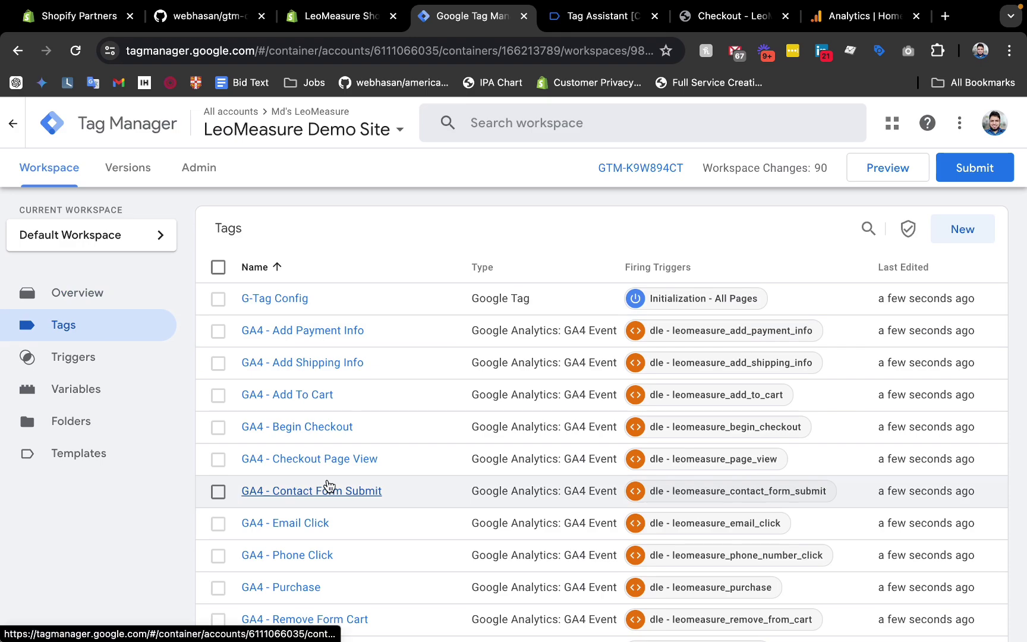
scroll(327, 487, down, 3)
scroll(328, 484, up, 3)
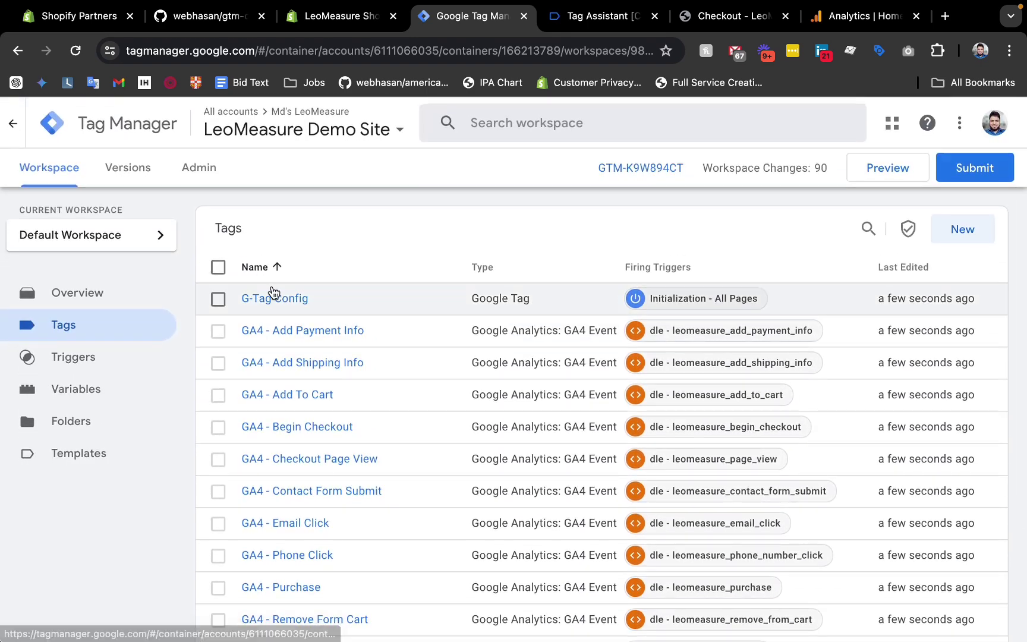
scroll(300, 553, down, 3)
scroll(298, 270, up, 3)
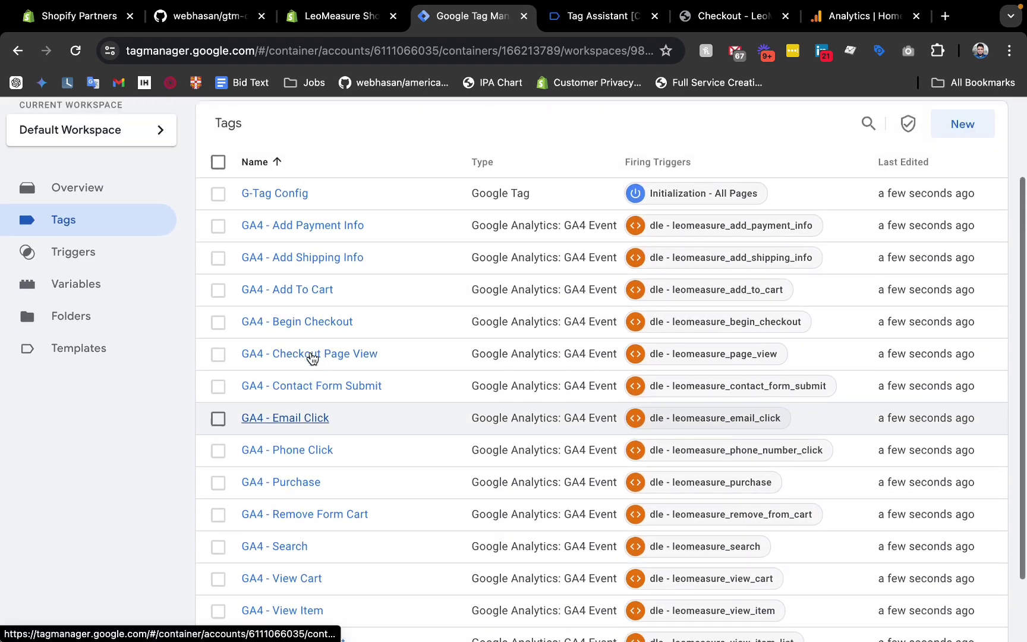
click(91, 369)
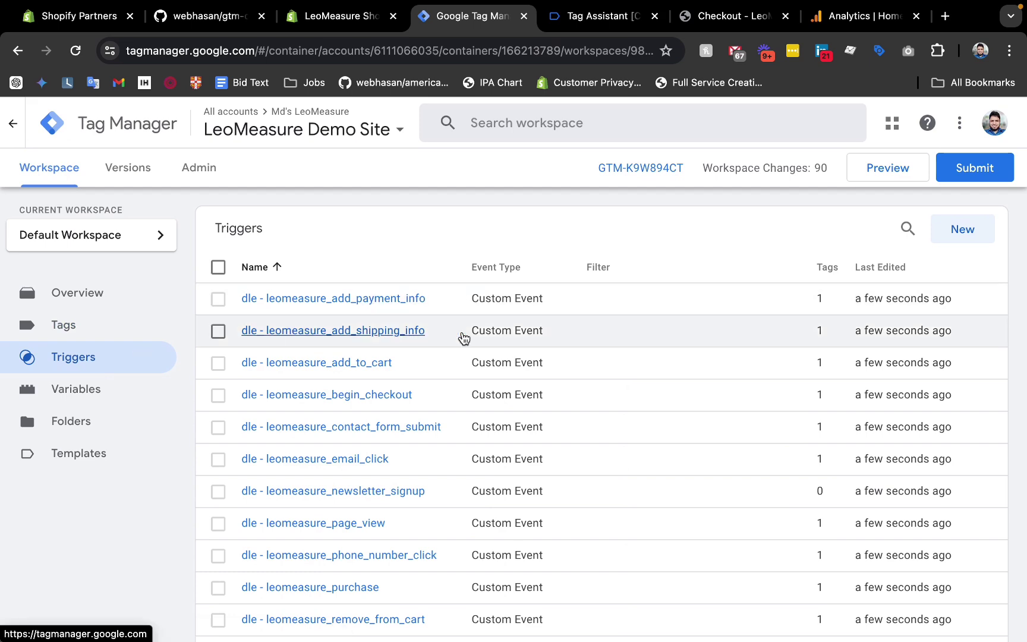
scroll(464, 338, down, 3)
scroll(464, 337, up, 3)
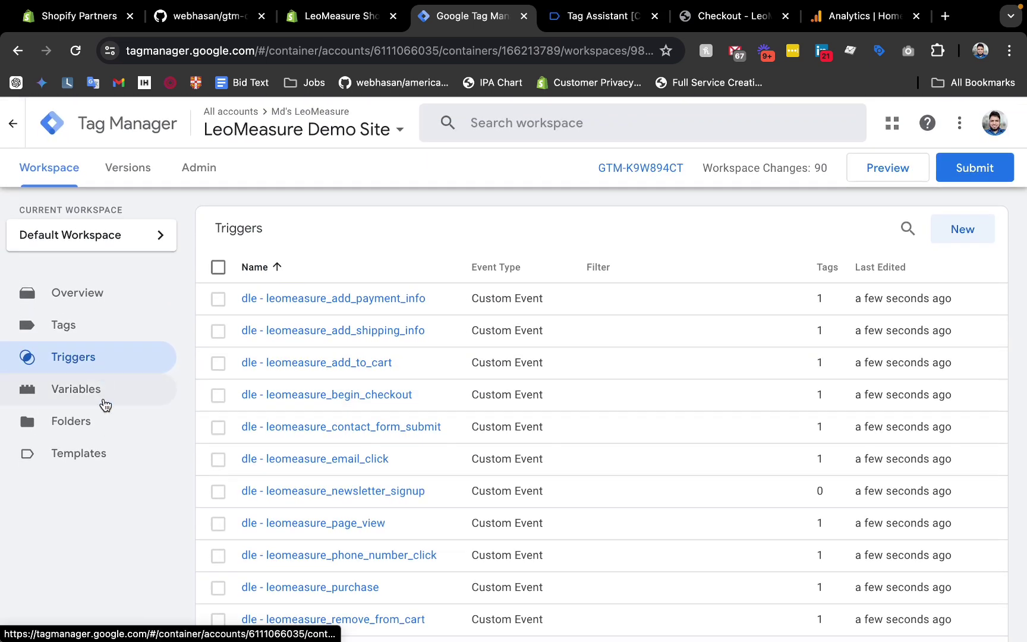
click(98, 397)
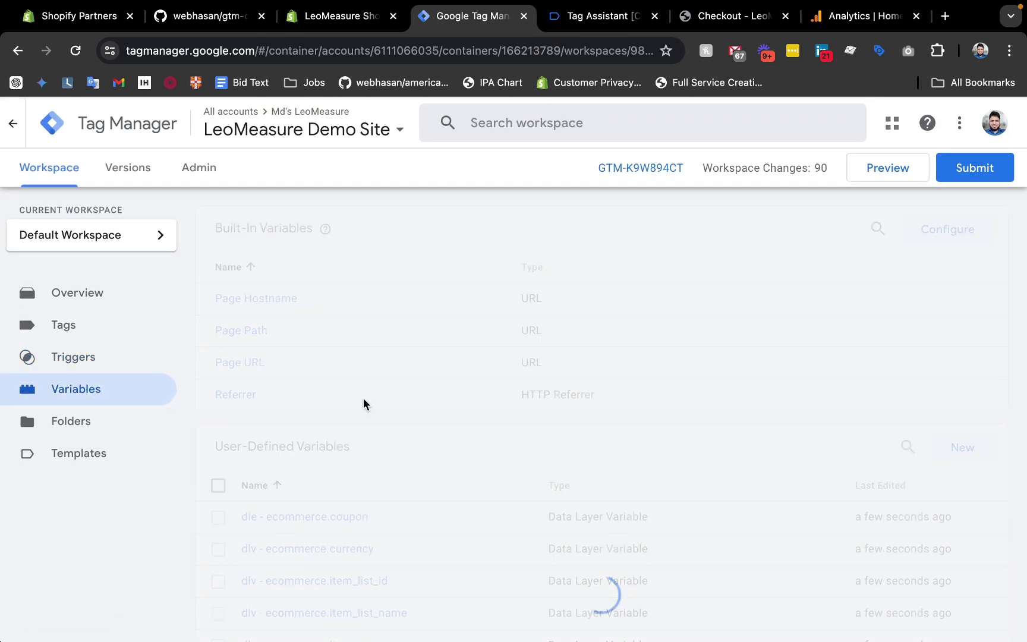
scroll(364, 399, down, 7)
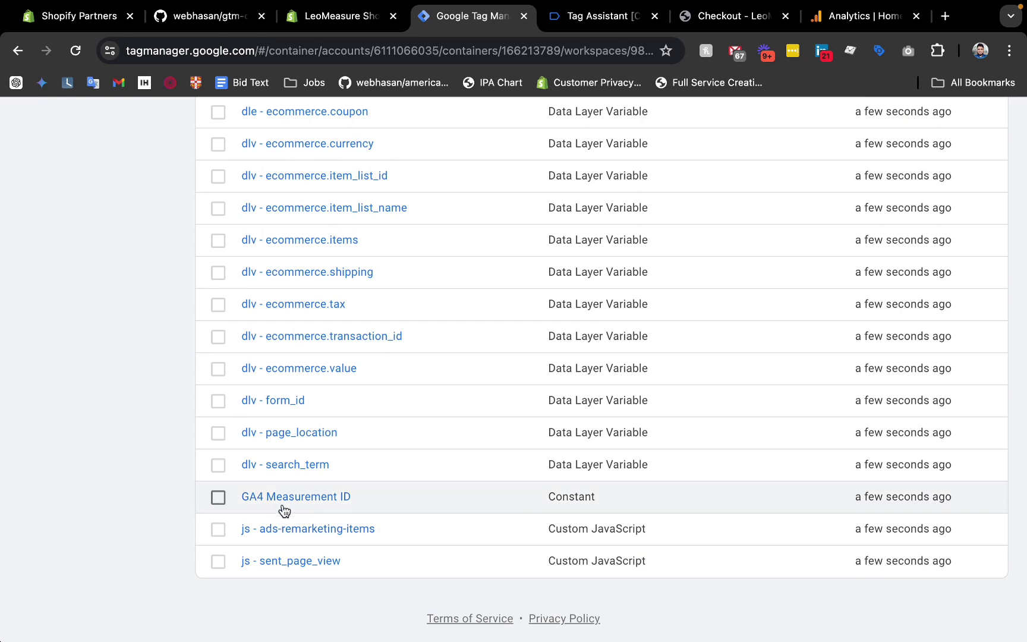
Copy the web stream's measurement ID from GA4 Admin > Data streams.
click(280, 505)
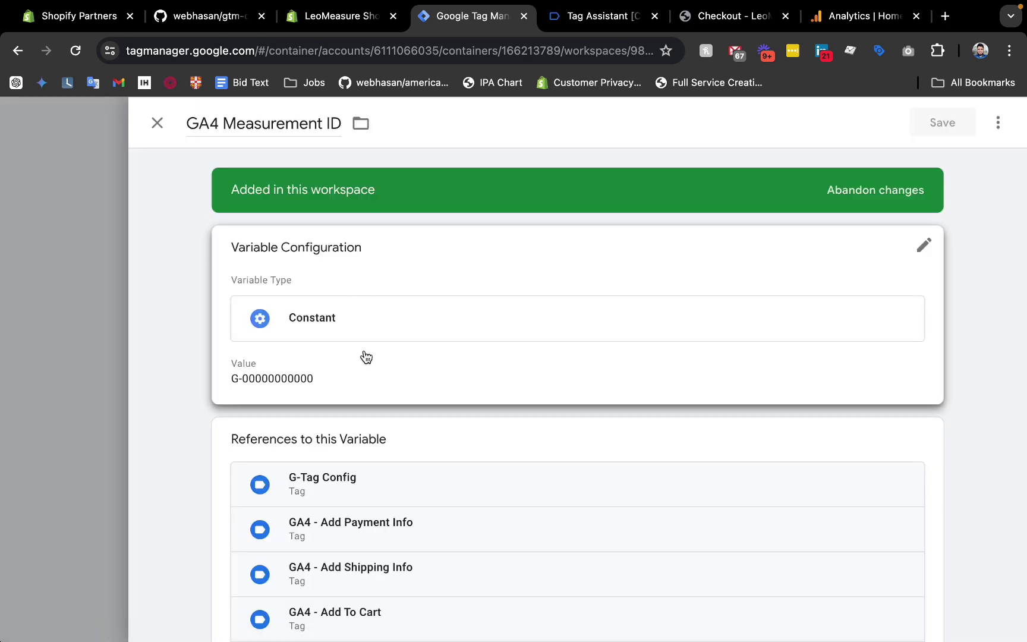
click(279, 375)
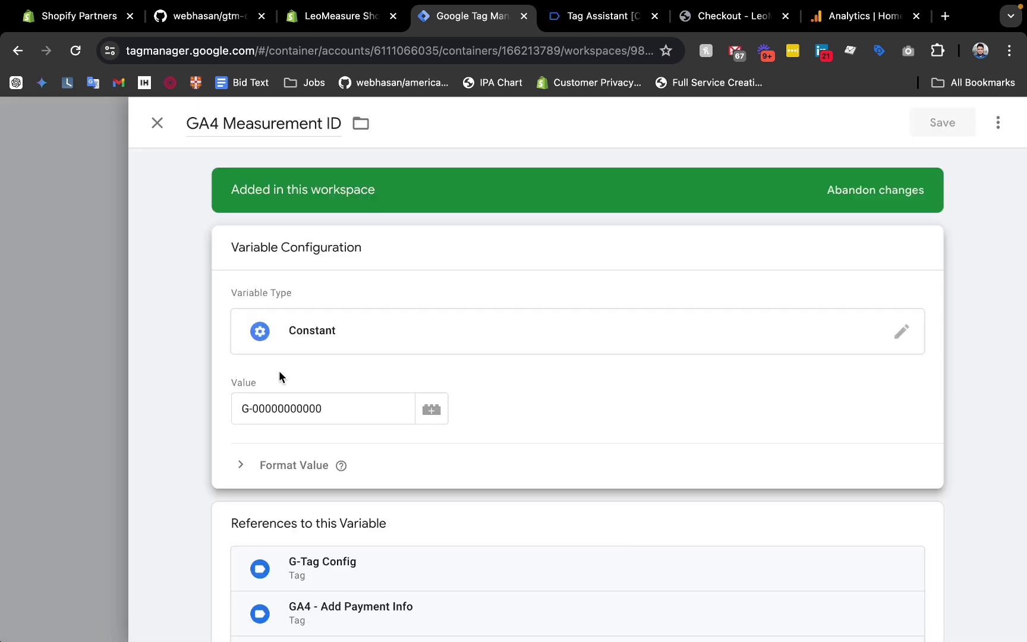
click(187, 393)
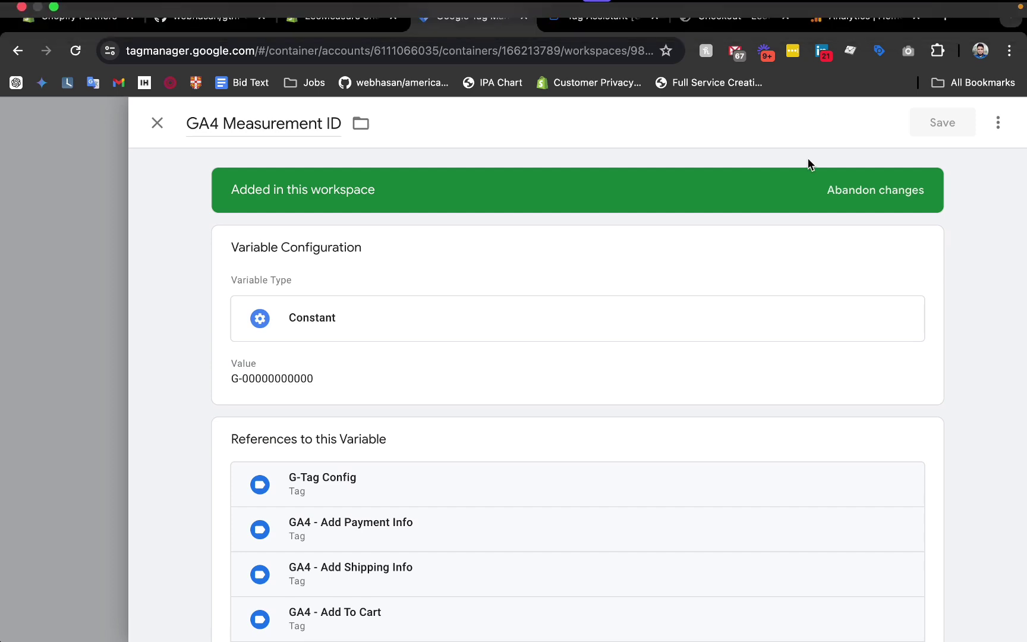
click(841, 18)
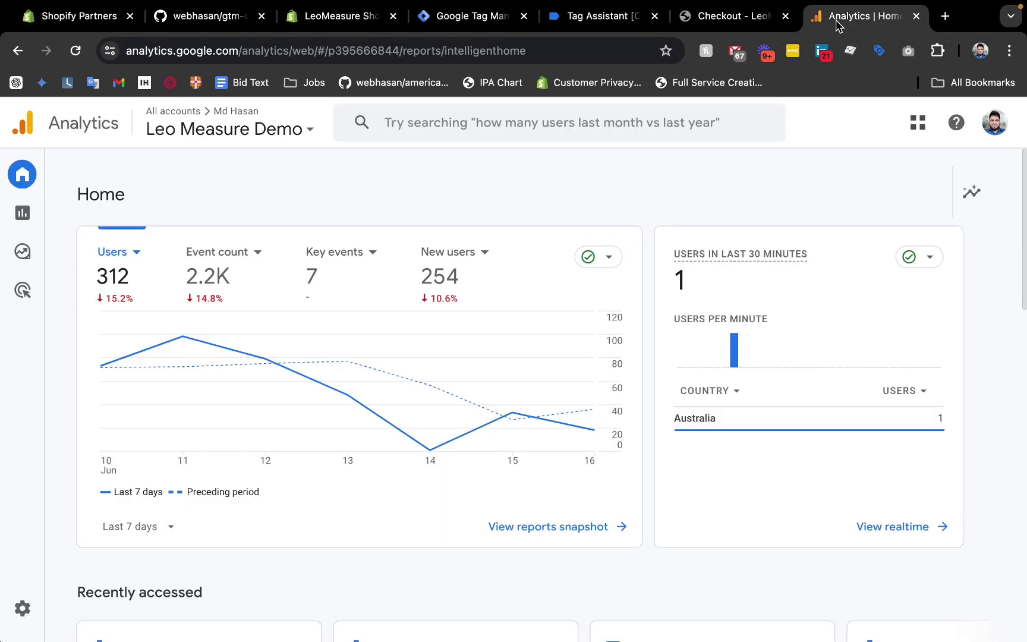
click(29, 614)
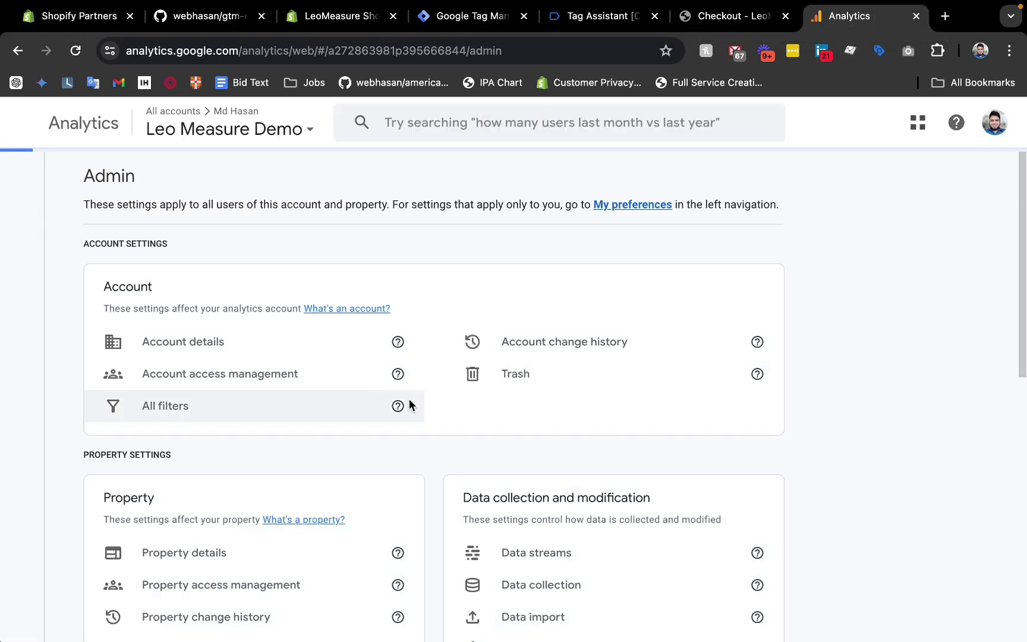
scroll(463, 407, down, 2)
click(749, 425)
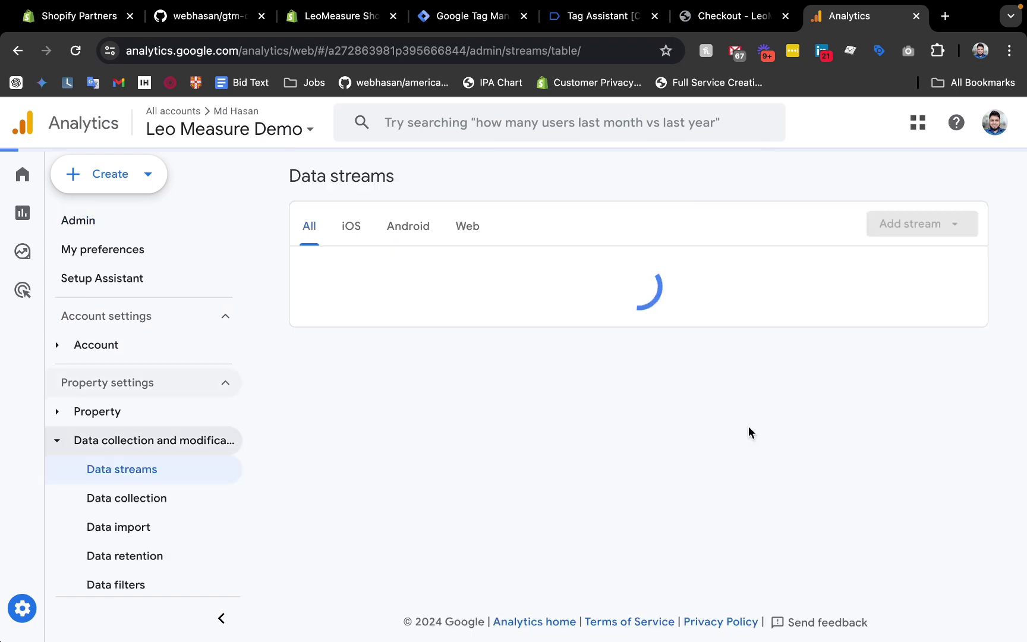
click(465, 284)
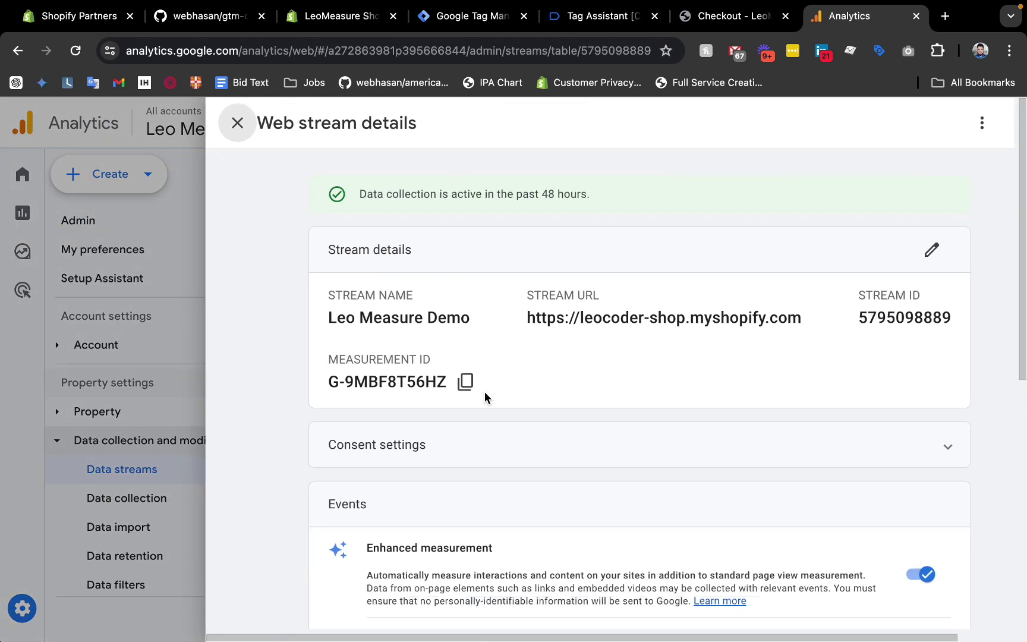
click(466, 384)
click(443, 22)
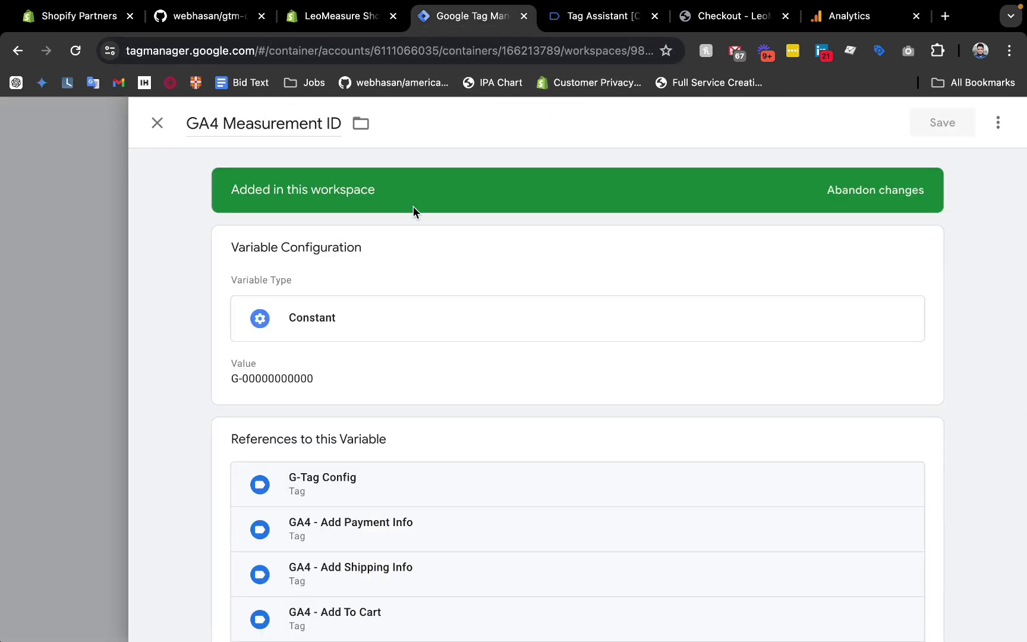
click(297, 378)
double_click(255, 408)
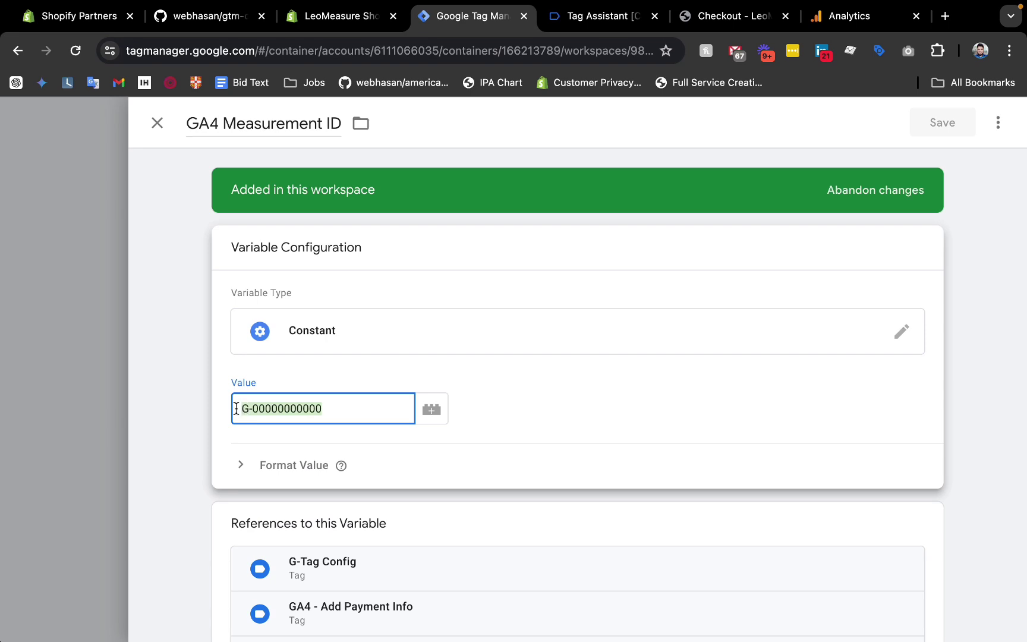
click(945, 125)
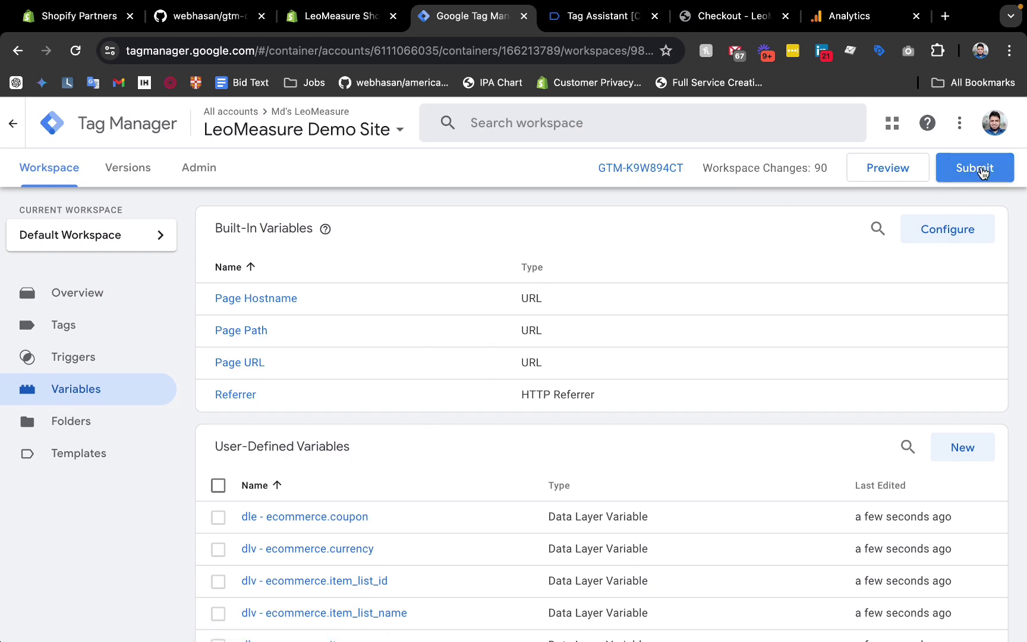
Review the GA4 - Add Payment Info tag's event parameters and close it unchanged.
scroll(145, 379, down, 3)
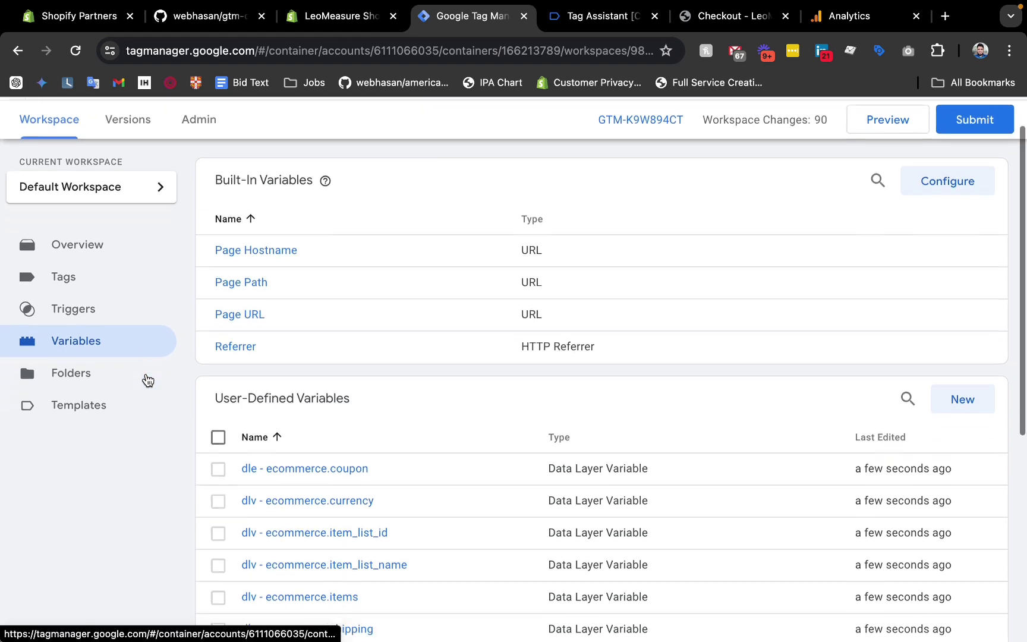
scroll(147, 379, down, 4)
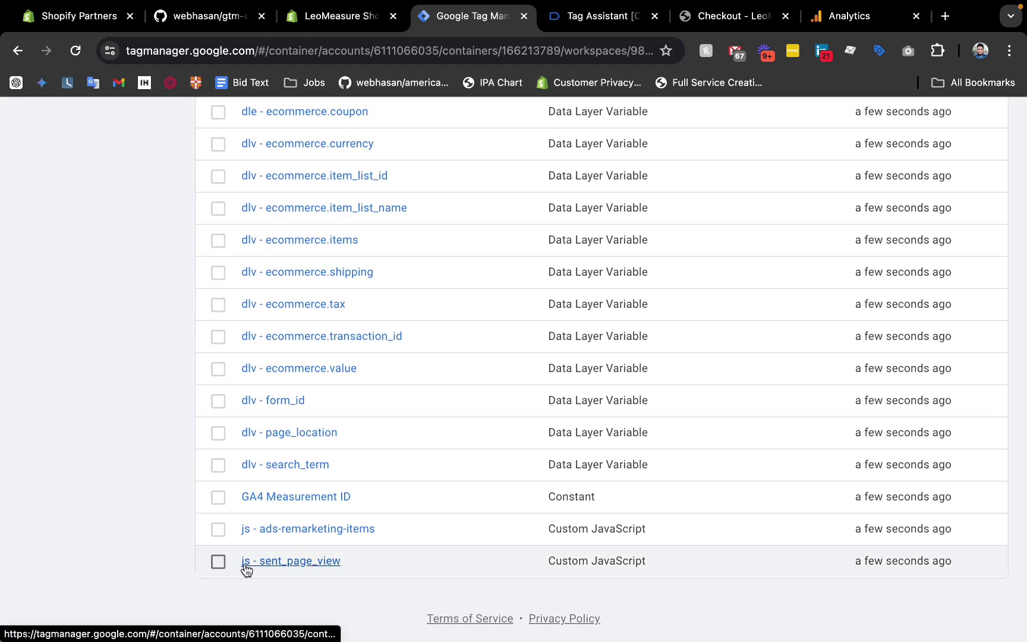
scroll(351, 559, up, 6)
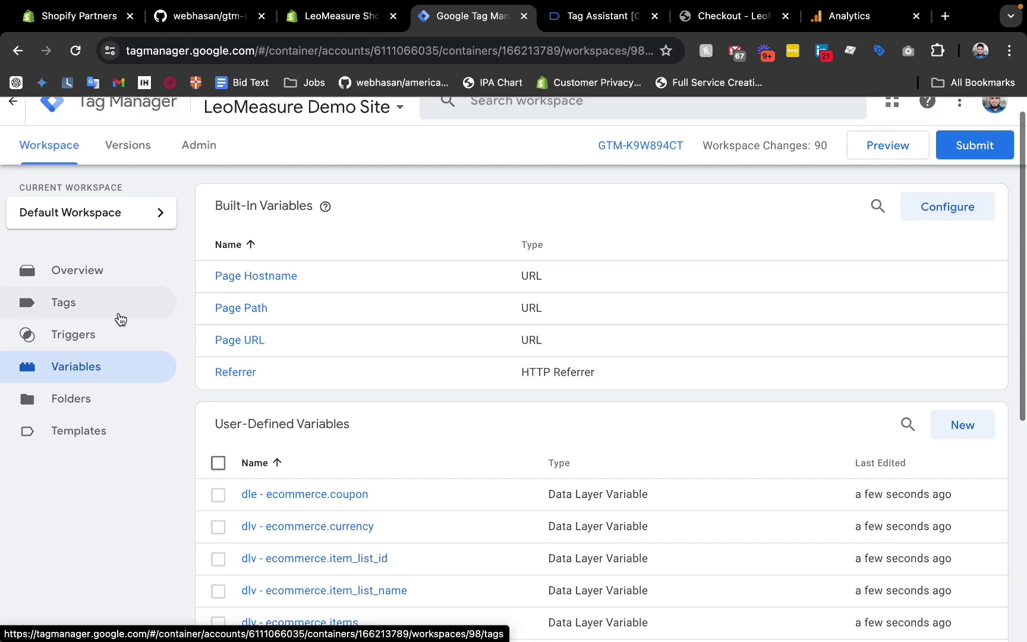
click(69, 313)
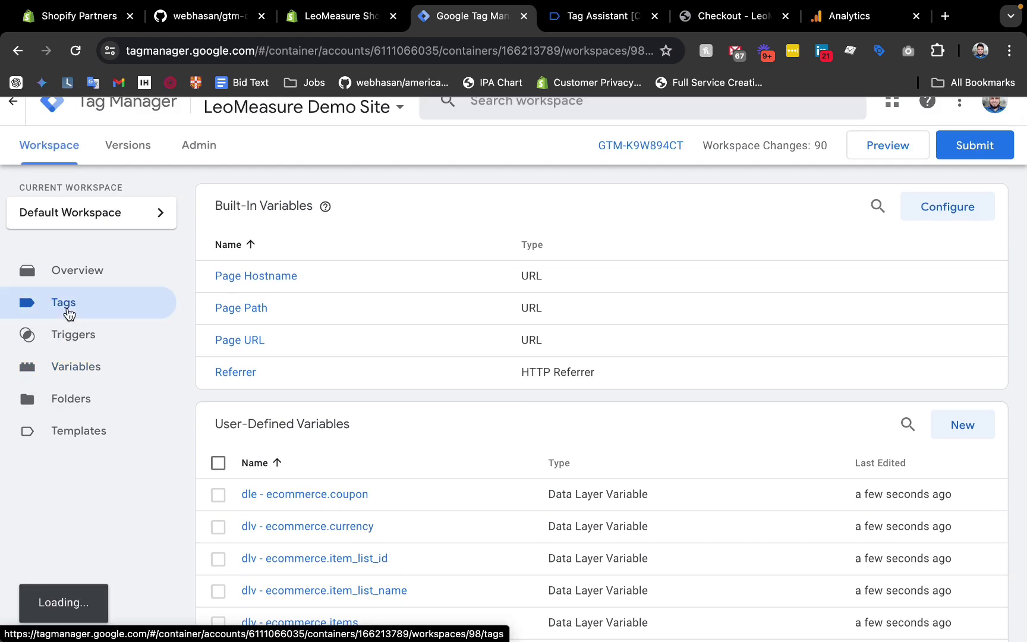
scroll(432, 339, down, 2)
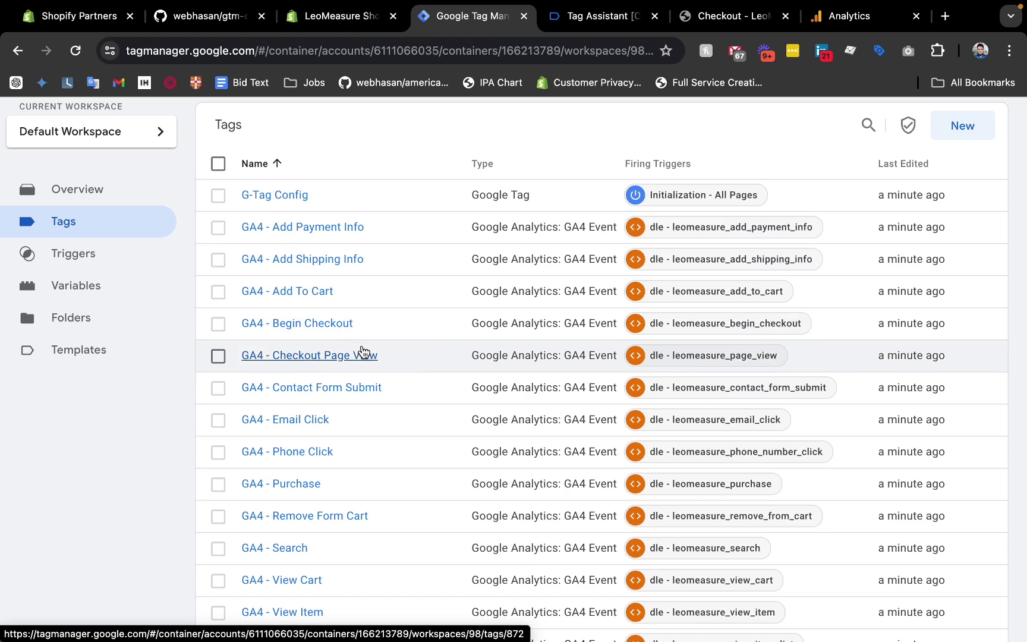
click(299, 228)
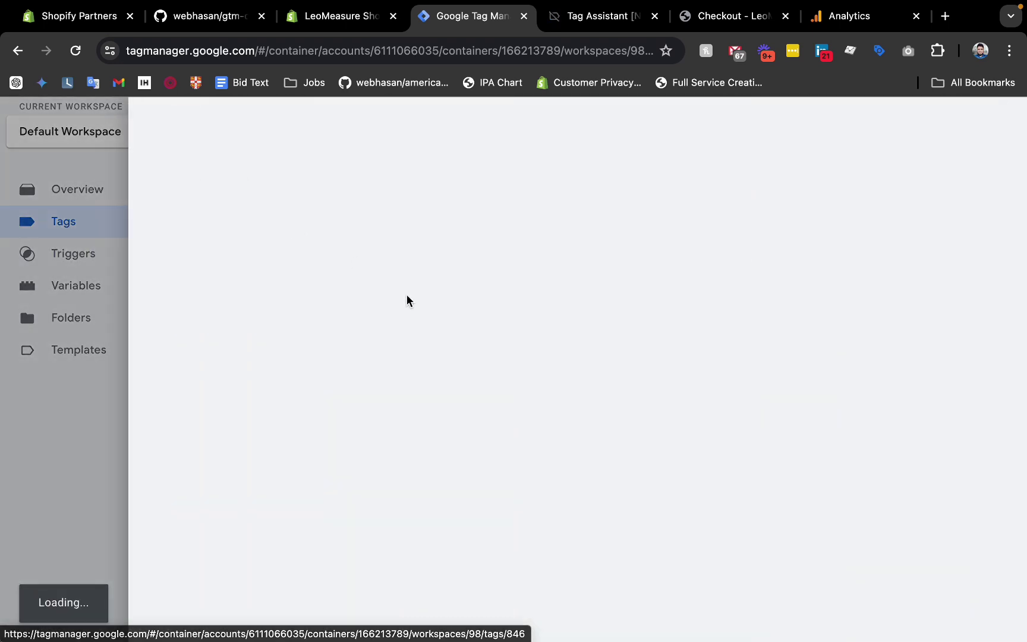
scroll(423, 402, down, 1)
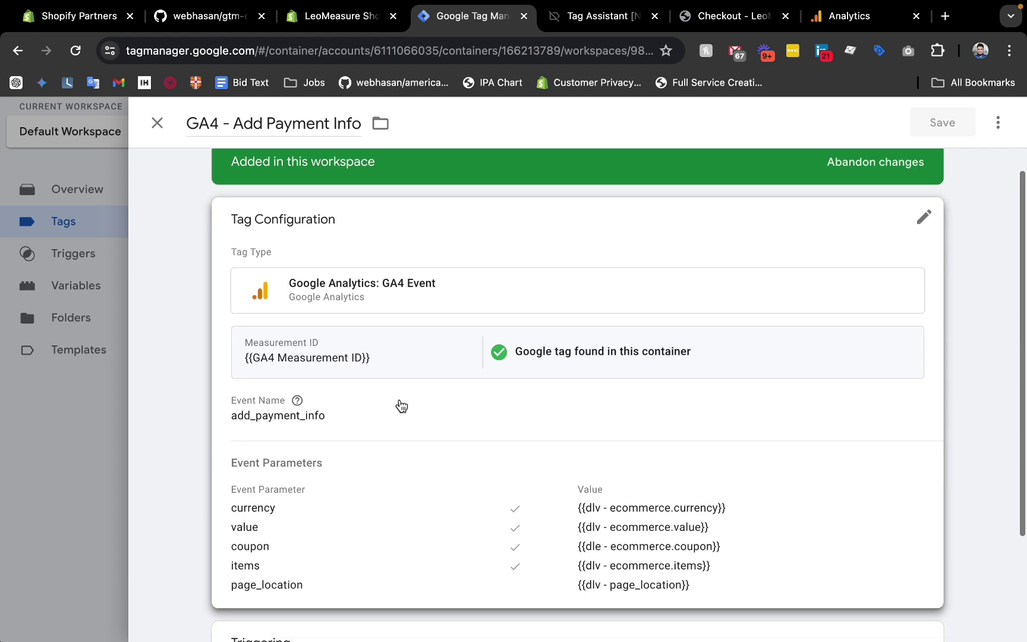
click(351, 402)
scroll(350, 402, down, 6)
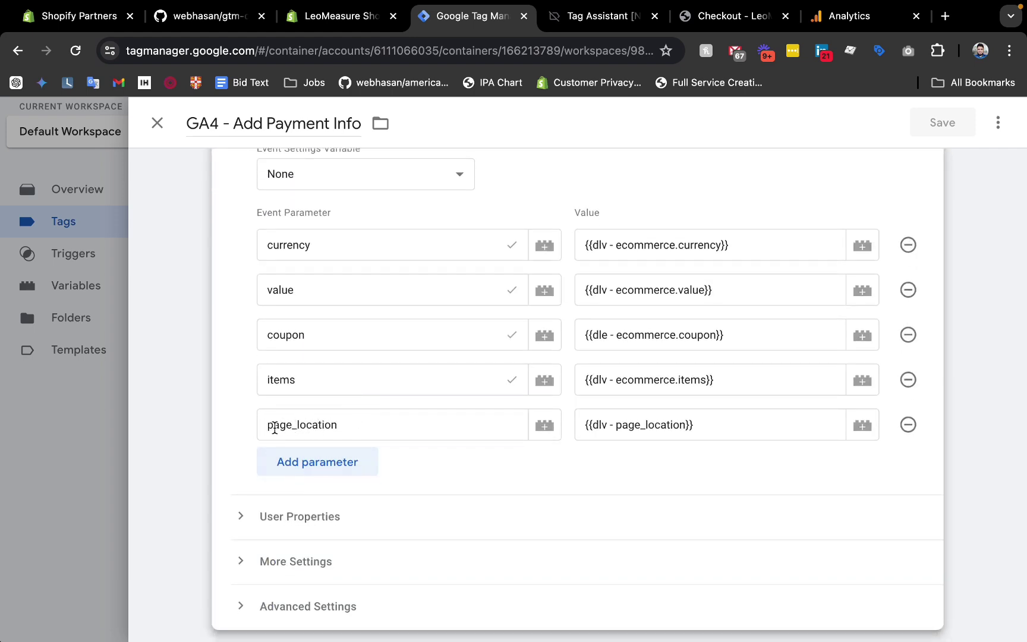
click(31, 482)
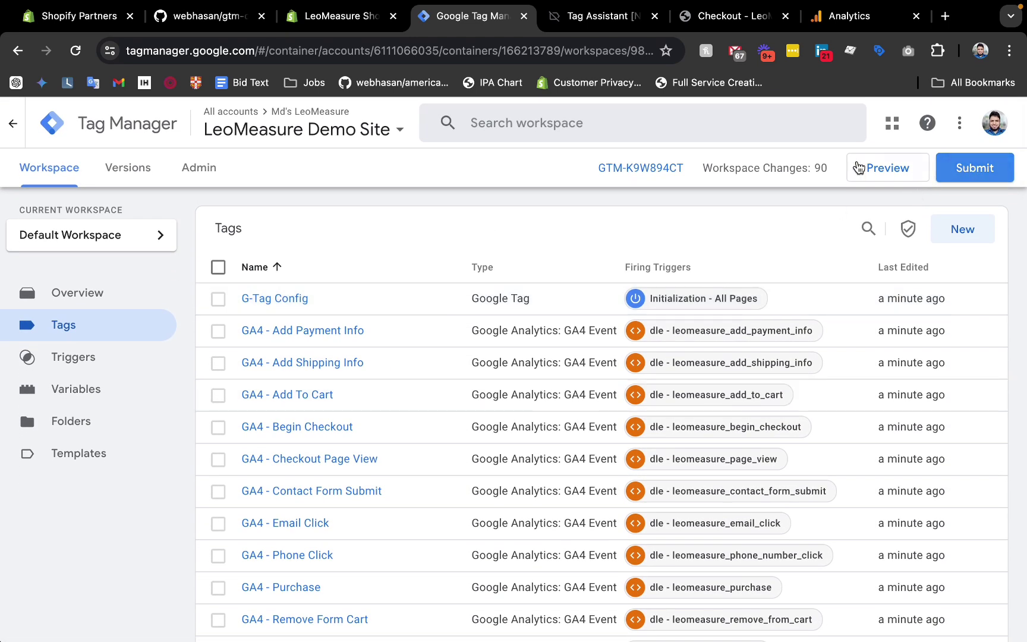
Publish the workspace changes as Version 97 without a description, then go back to the workspace.
click(987, 159)
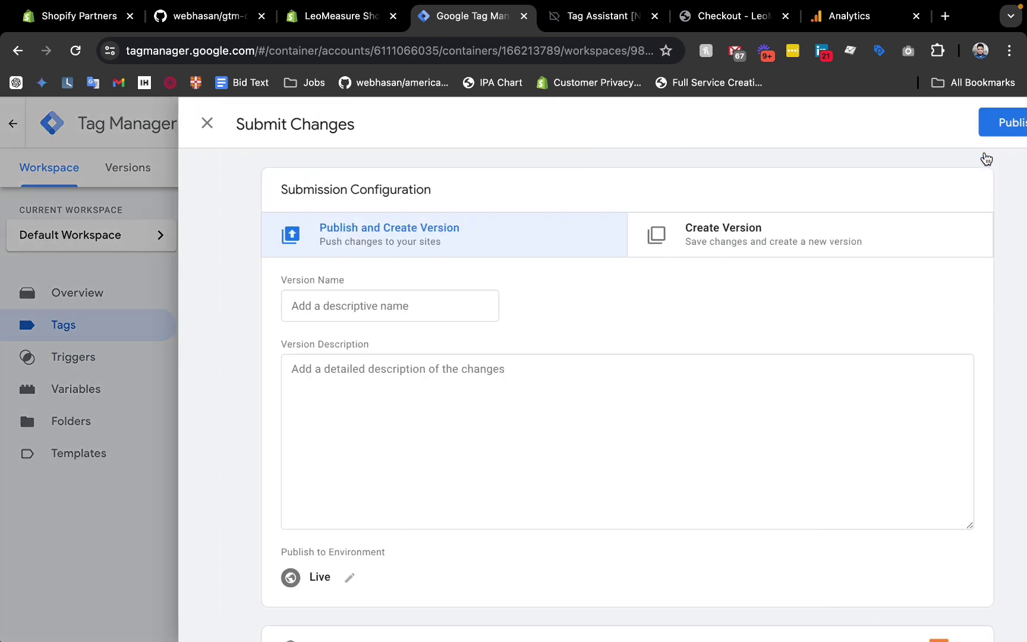
click(954, 128)
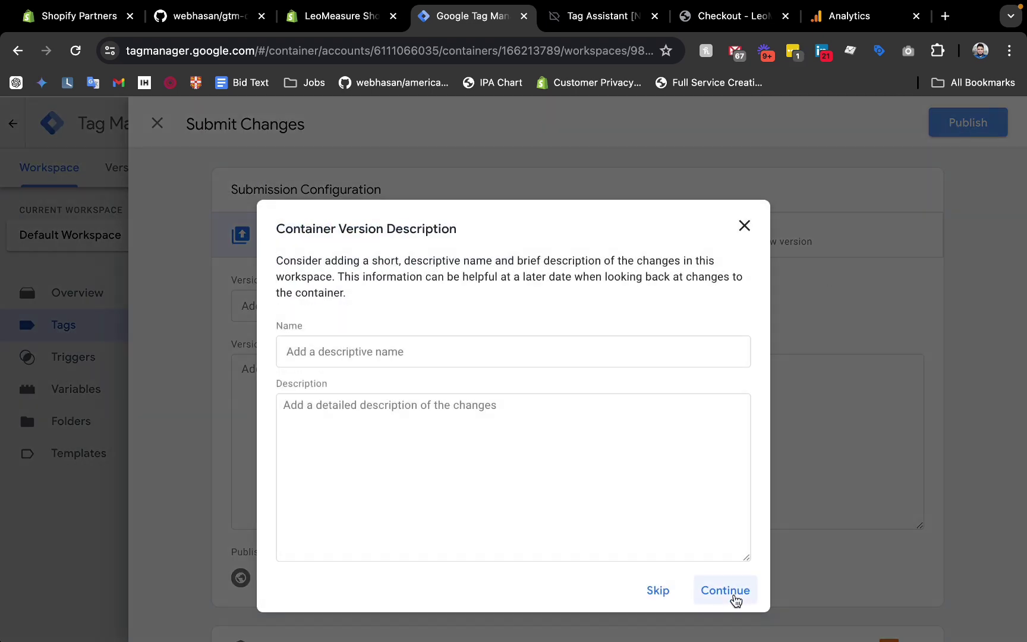
click(735, 597)
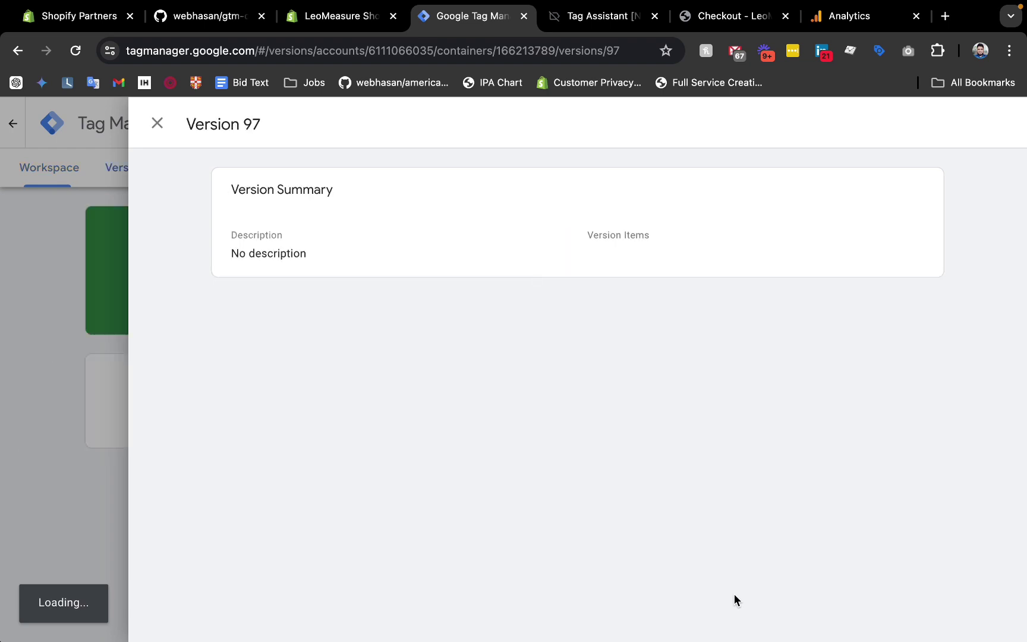
click(97, 419)
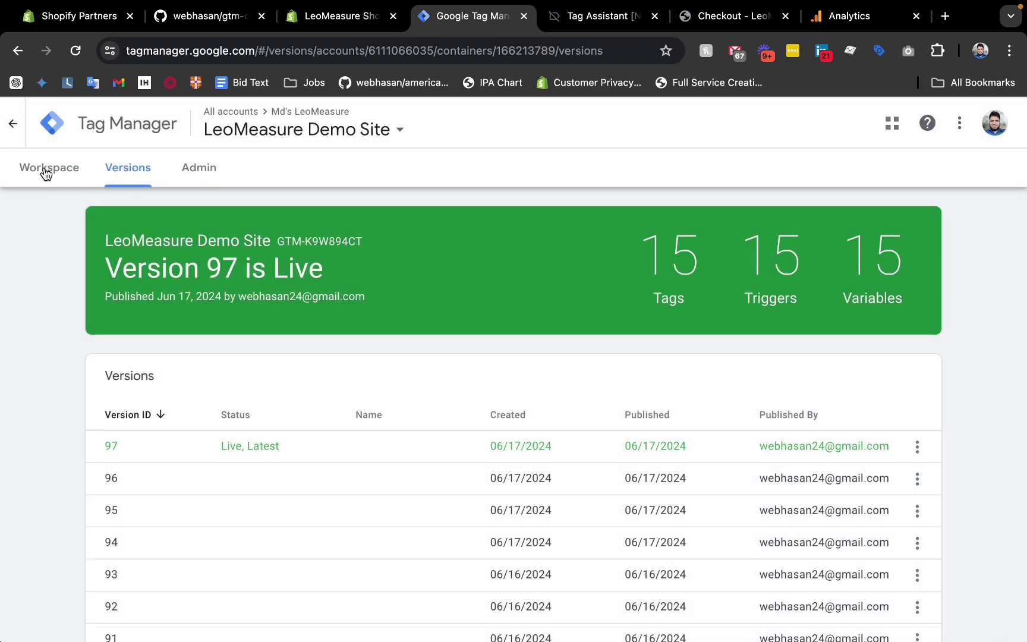
click(46, 172)
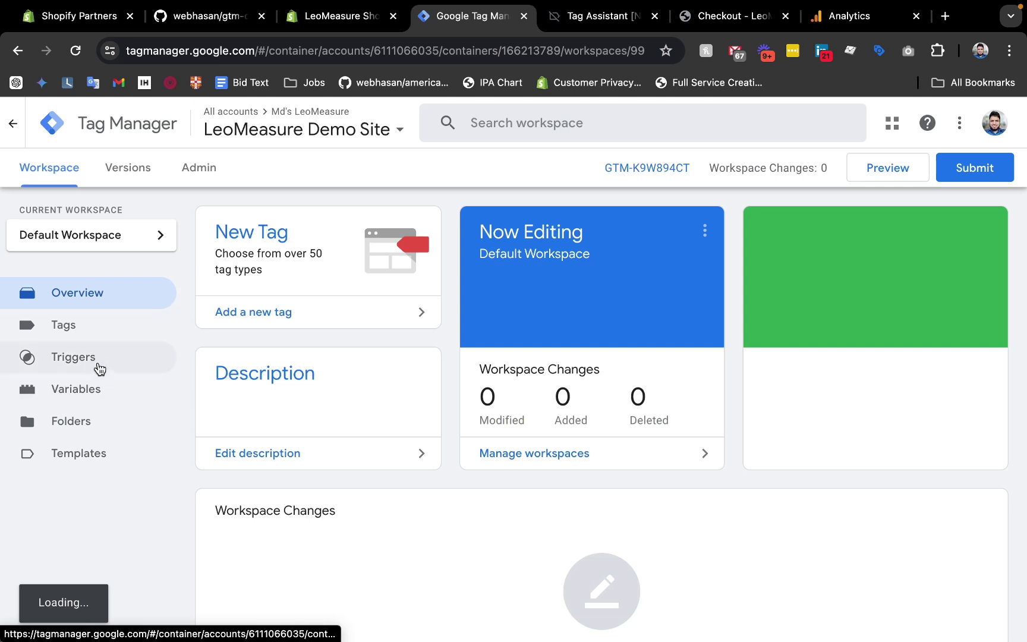
Verify the add_payment_info trigger's event name carries the leomeasure_ prefix, then return to Shopify admin.
click(88, 360)
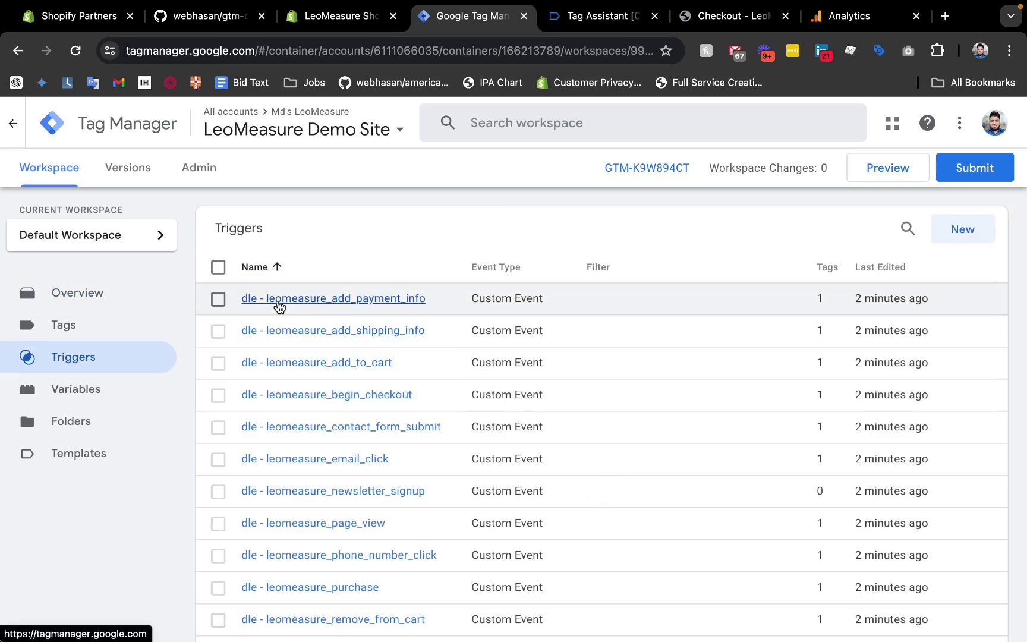
click(350, 299)
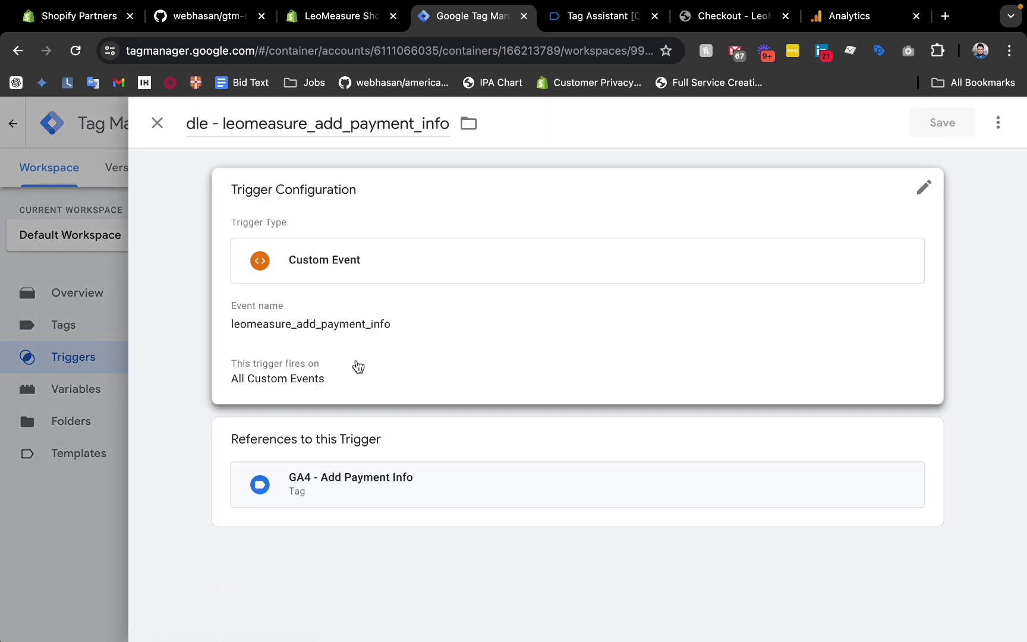
click(358, 366)
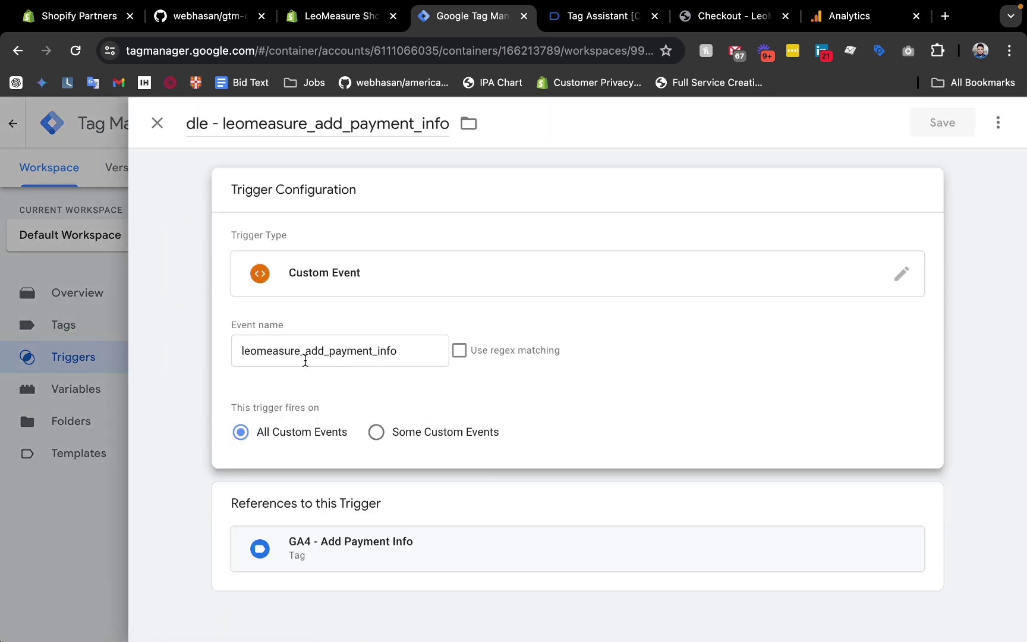
click(304, 354)
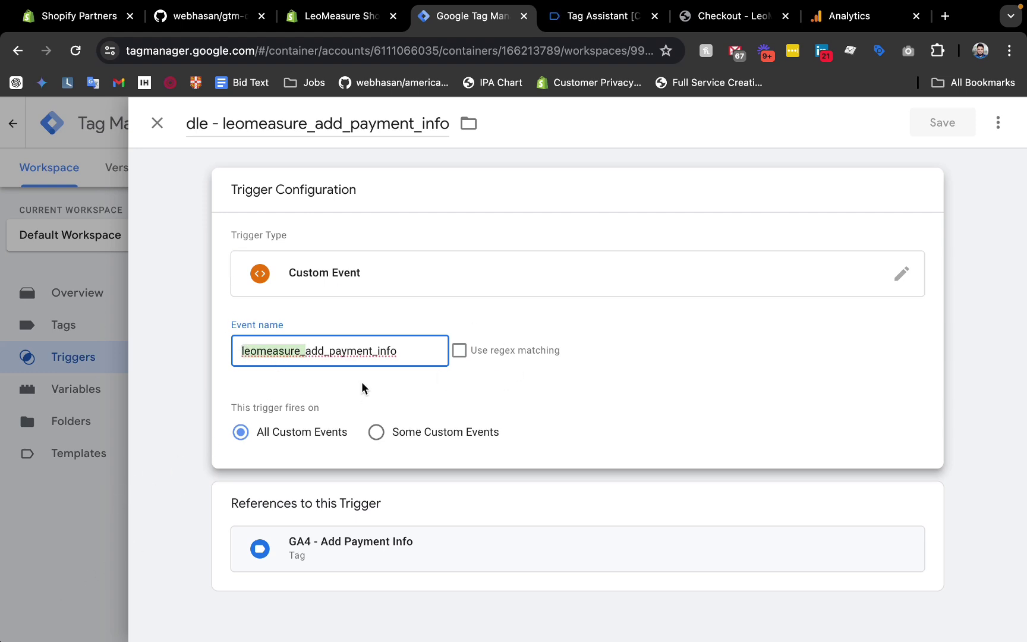
click(94, 551)
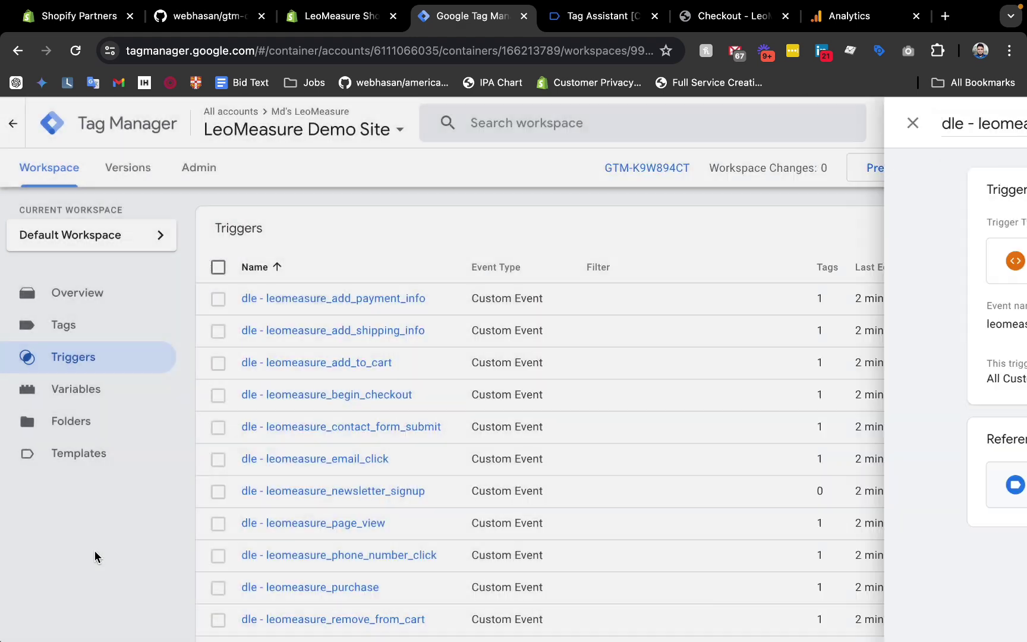
click(318, 22)
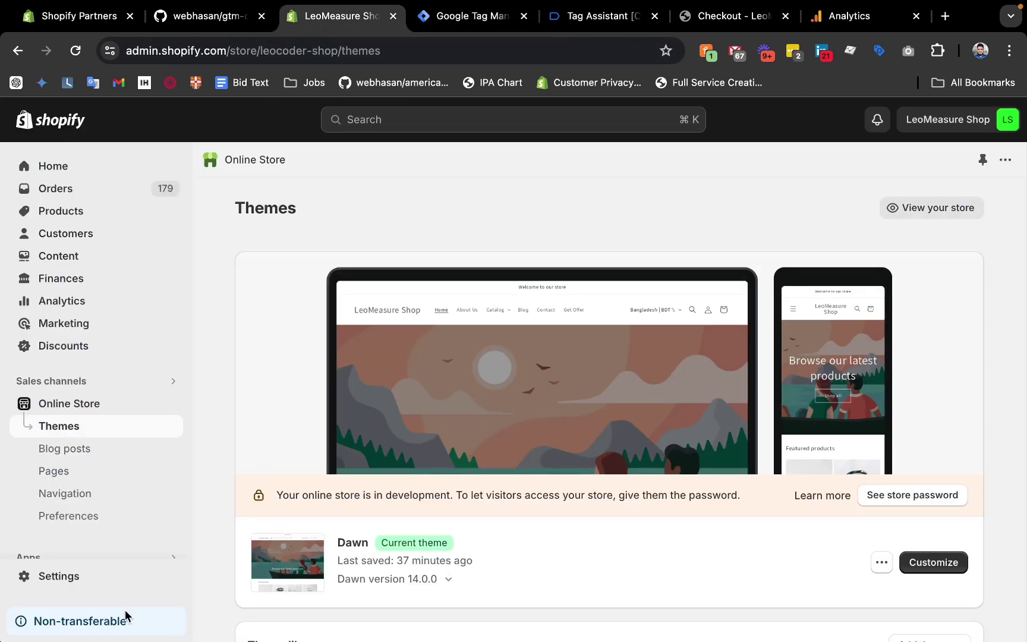
Open the Ultimate DataLayer Checkout custom pixel from Settings > Customer events.
scroll(126, 609, down, 2)
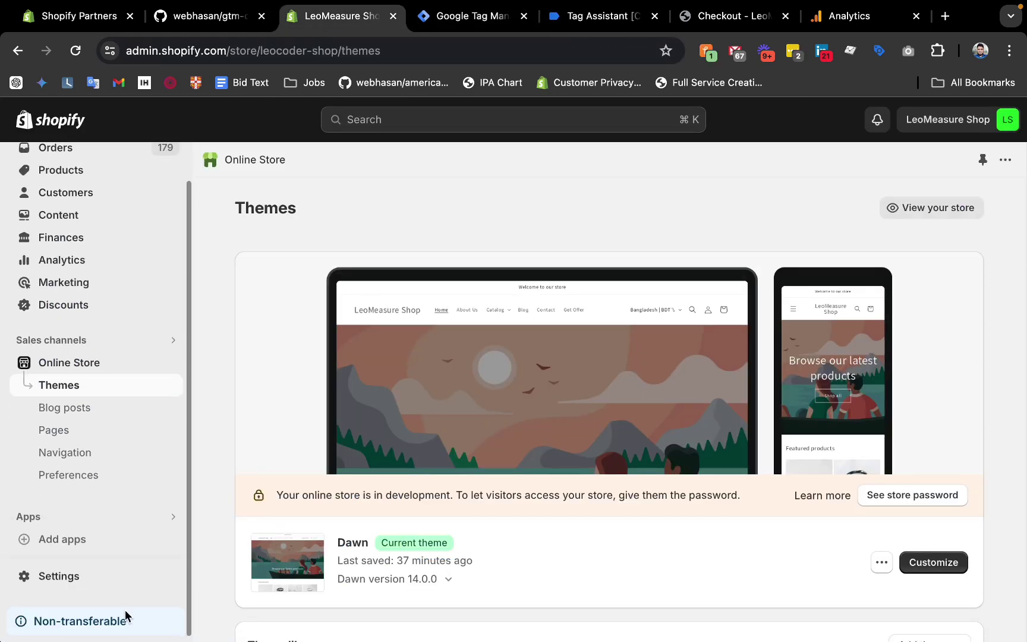
click(68, 579)
scroll(506, 482, down, 5)
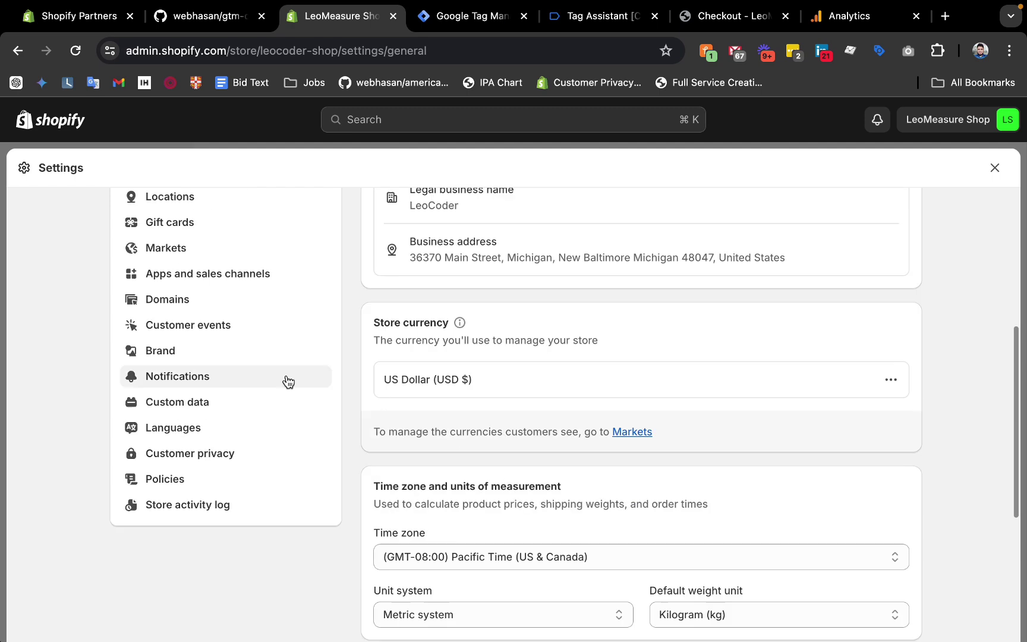
scroll(287, 382, up, 3)
scroll(238, 351, up, 1)
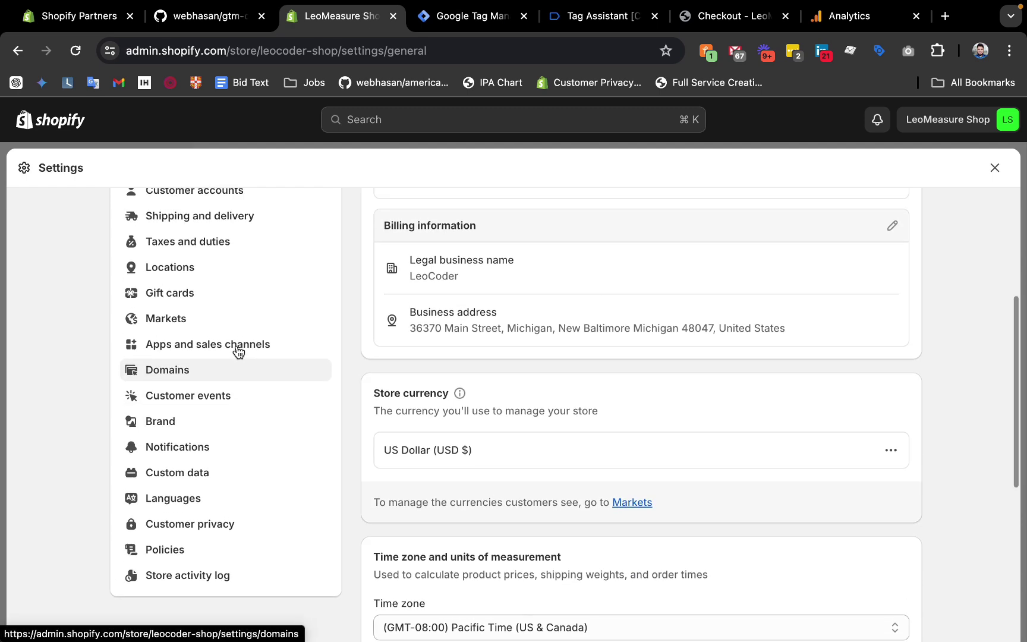
click(189, 397)
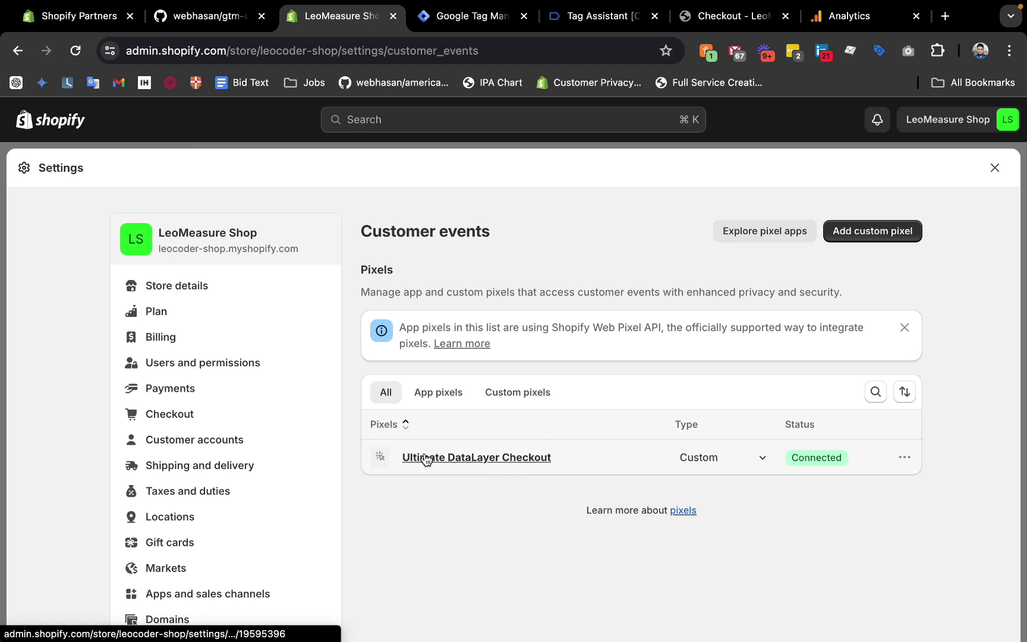
click(470, 461)
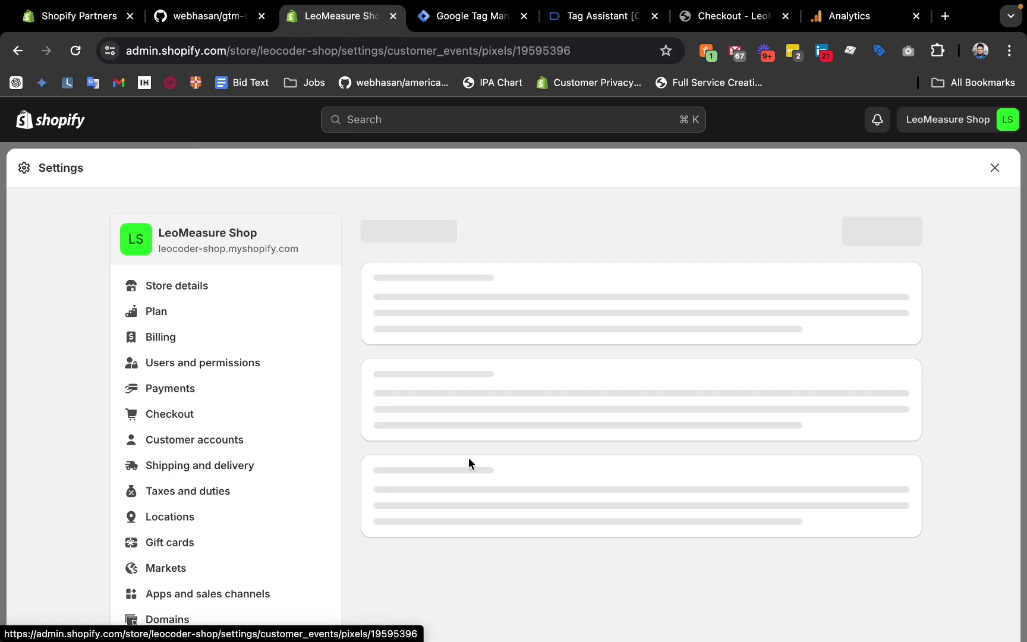
scroll(556, 429, down, 5)
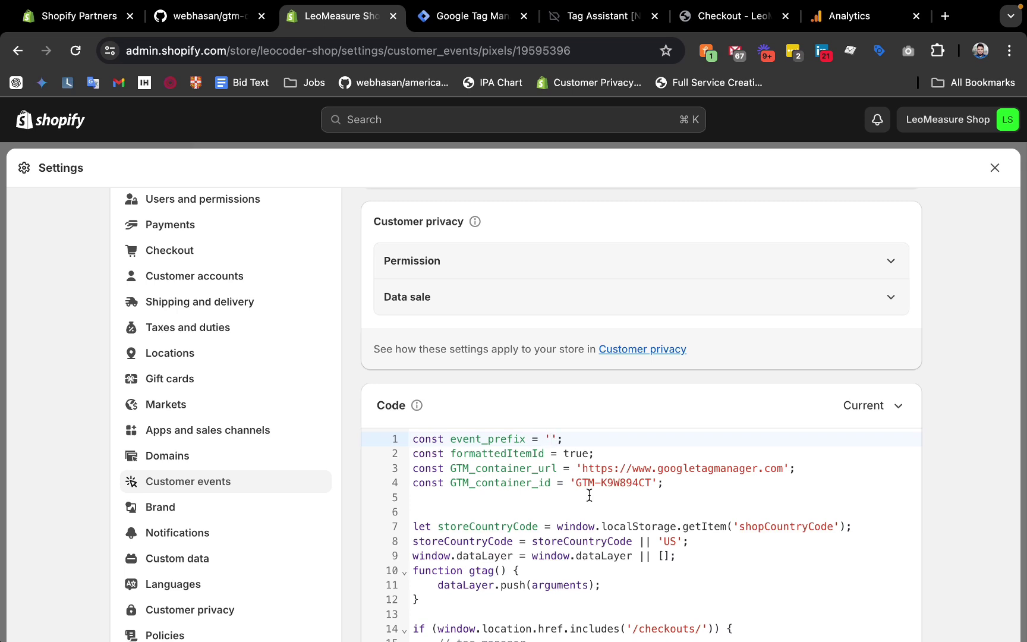
Set the pixel's event_prefix to 'leomeasure_' and save it.
text(leomeasure_)
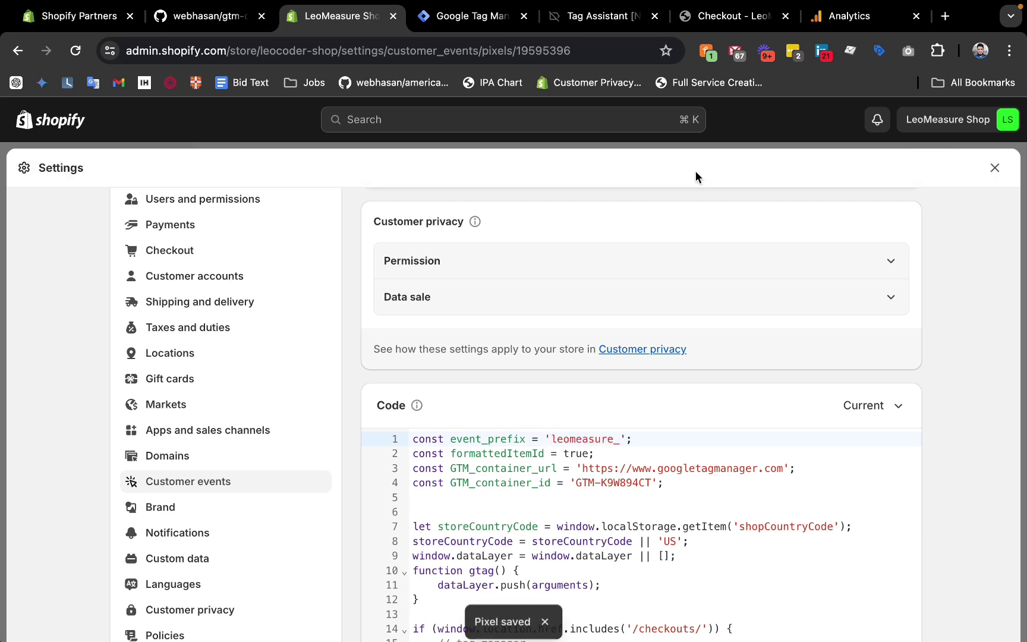
click(992, 170)
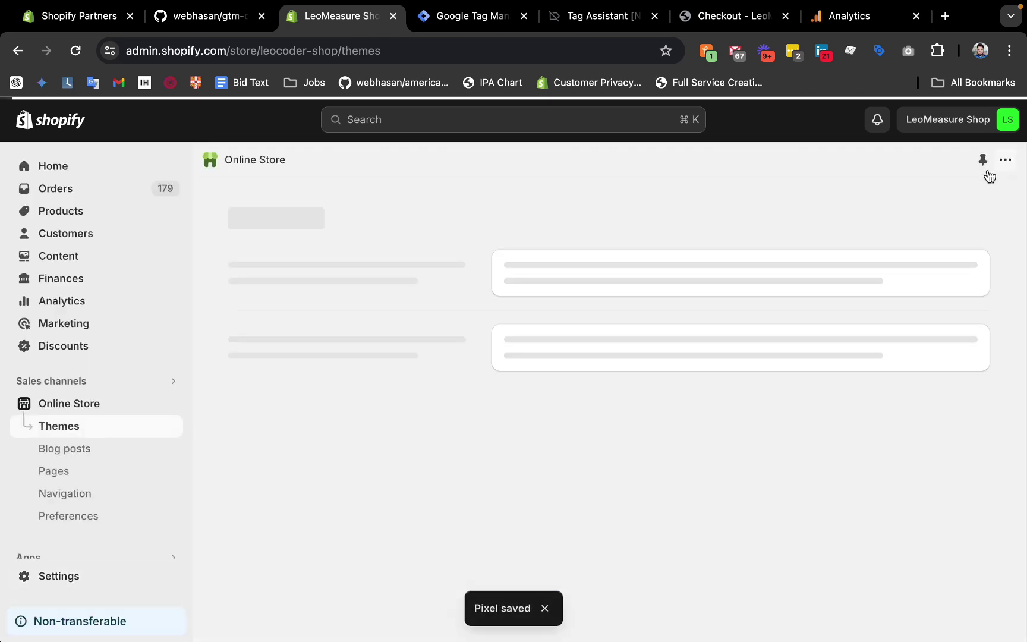
scroll(110, 489, down, 2)
click(65, 579)
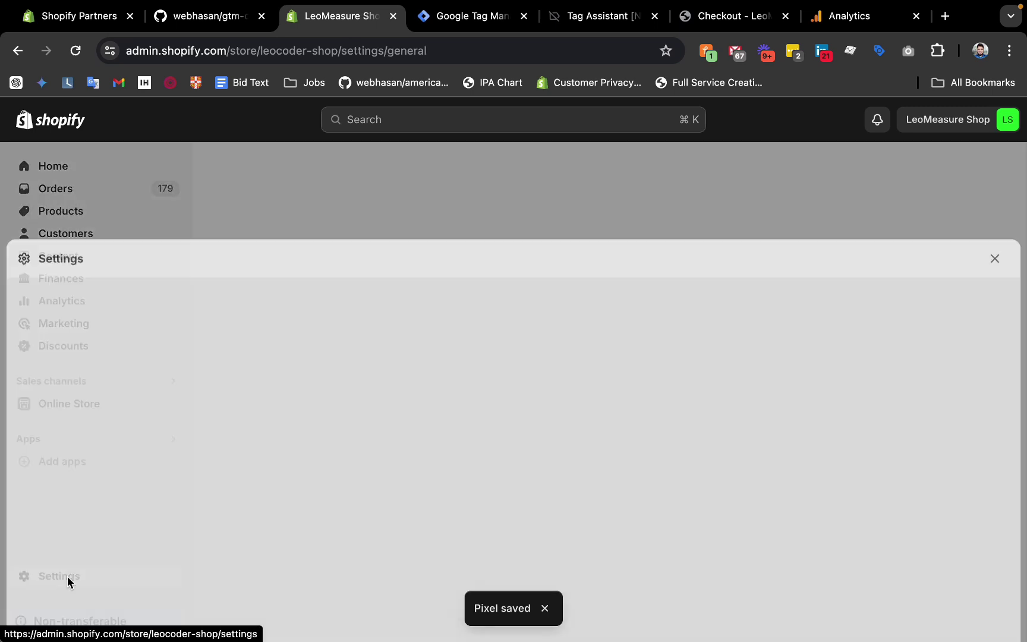
click(994, 169)
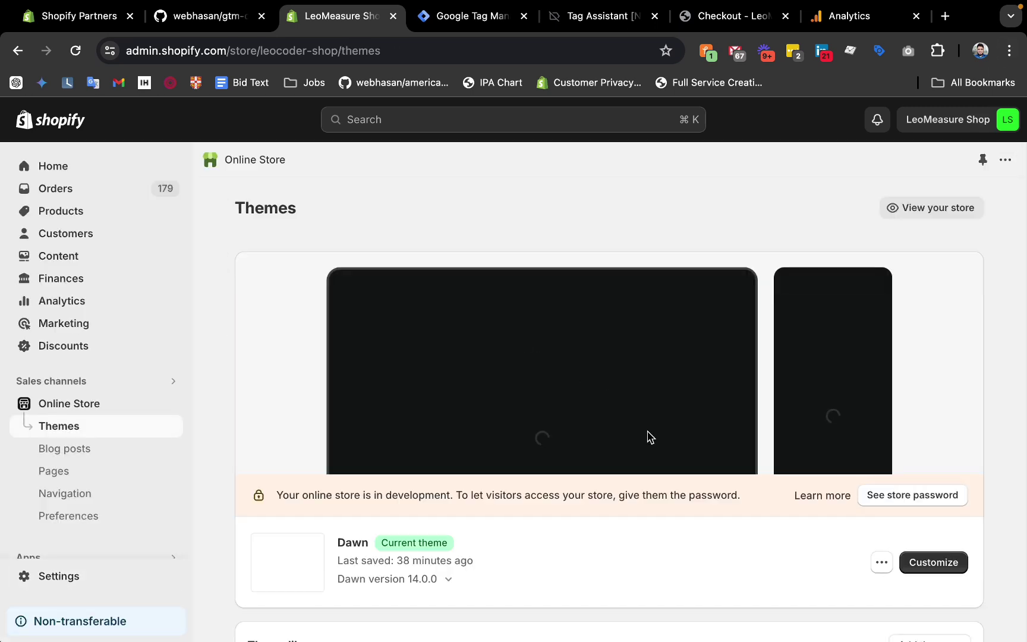
Set this.eventPrefix to 'leomeasure_' in the Dawn theme's ultimate-datalayer.liquid snippet and save.
click(881, 562)
click(787, 512)
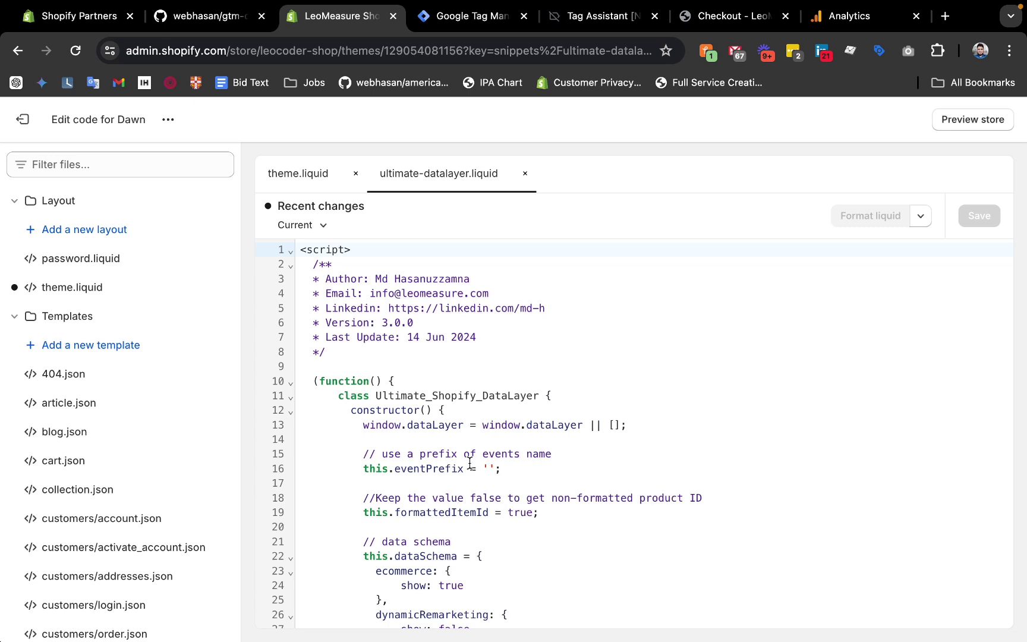
text(leomeasure_)
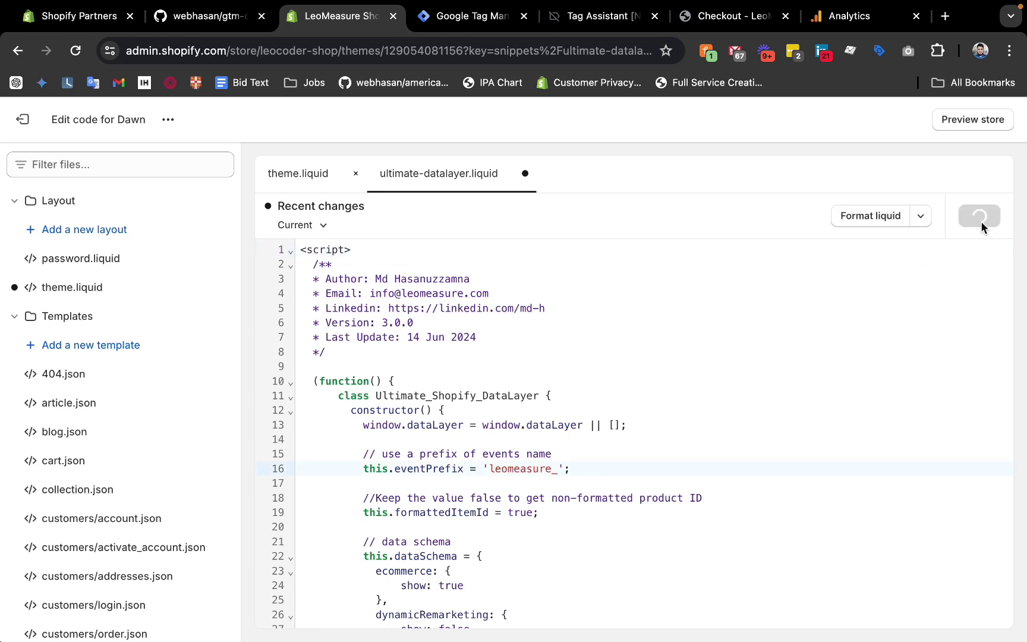
click(21, 121)
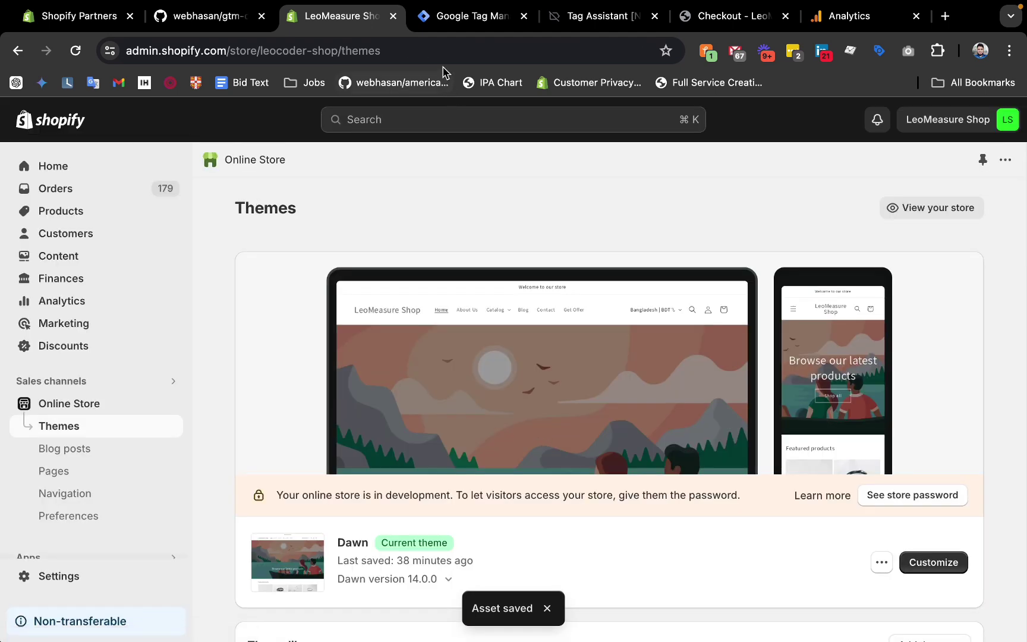
Move the LeoMeasure Shop tab after Tag Assistant and close the checkout page tab.
click(469, 16)
click(608, 18)
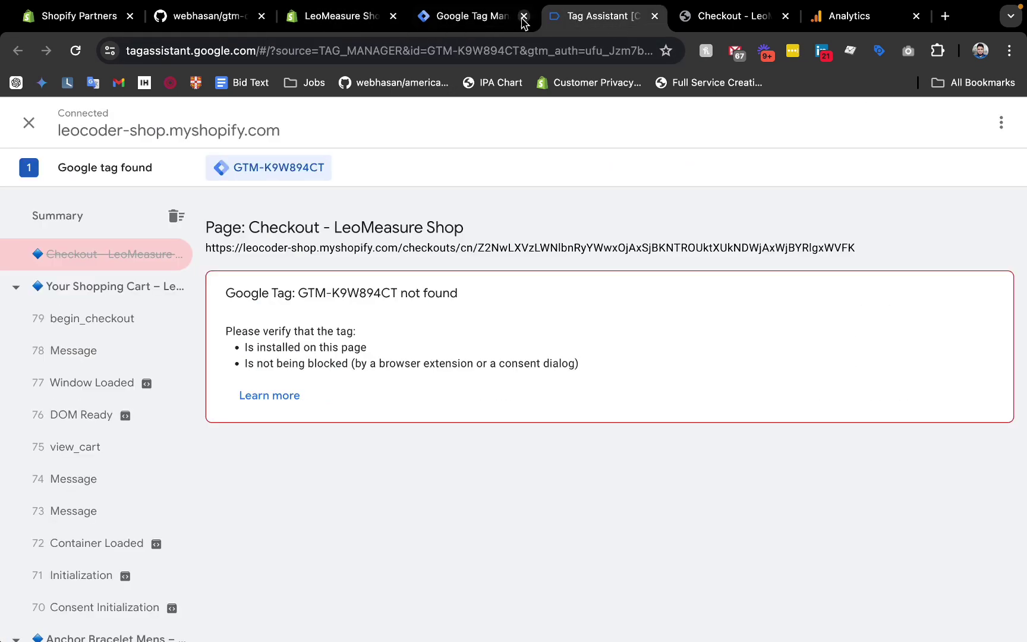
click(499, 17)
click(601, 18)
drag(357, 17, 591, 16)
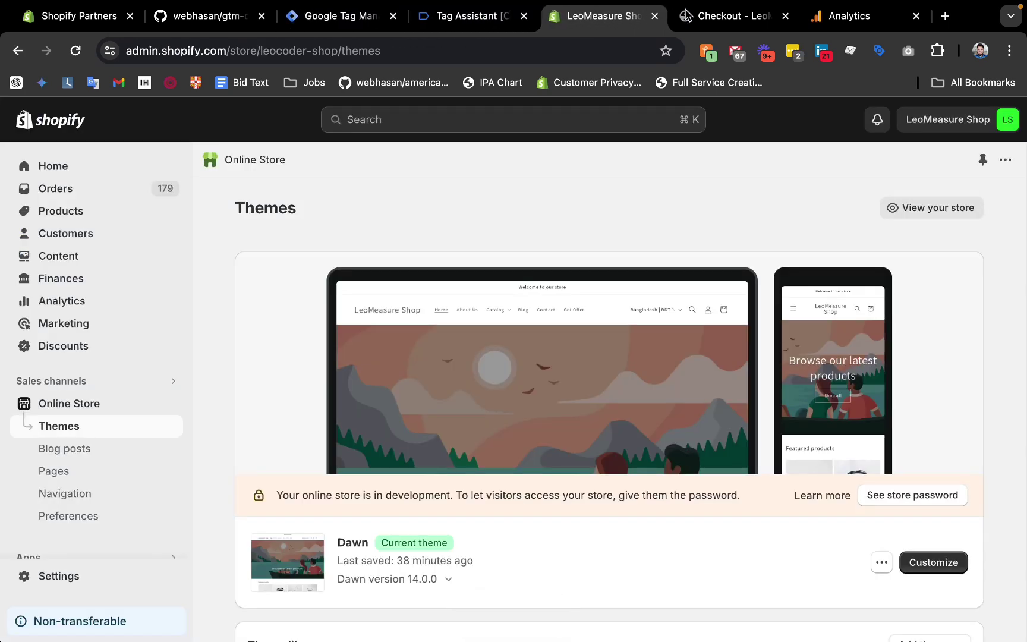
click(720, 16)
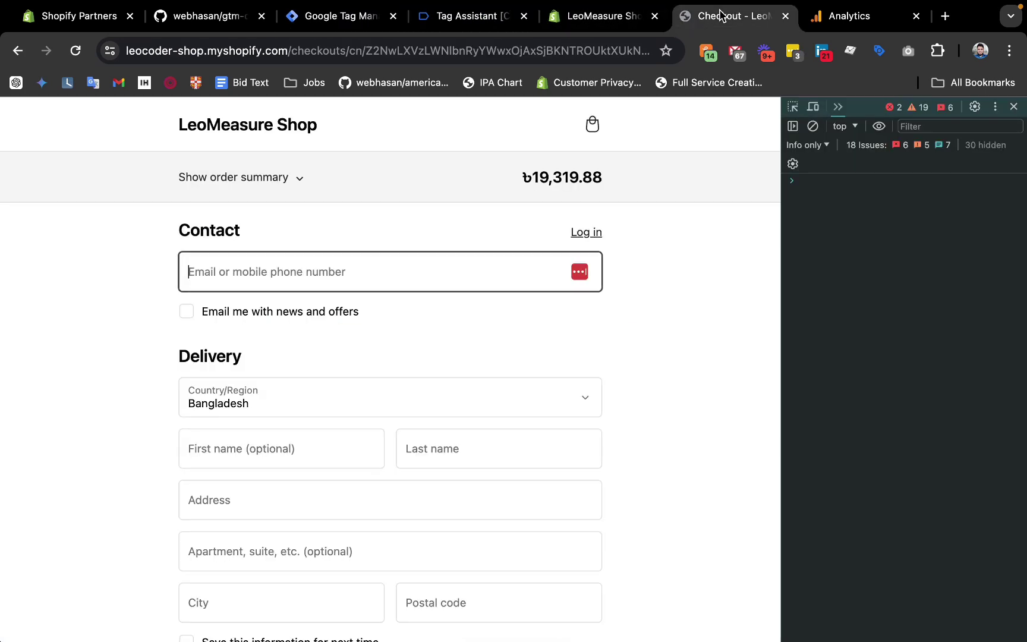
click(786, 17)
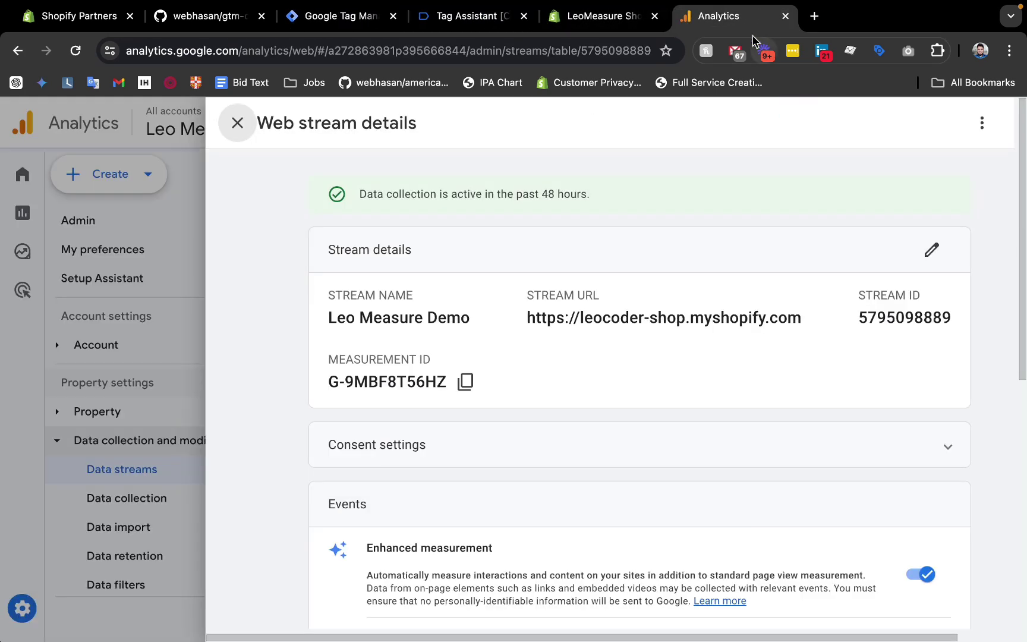
Open DebugView from Analytics Admin, then preview the LeoMeasure Shop storefront in a new tab.
click(99, 347)
click(25, 609)
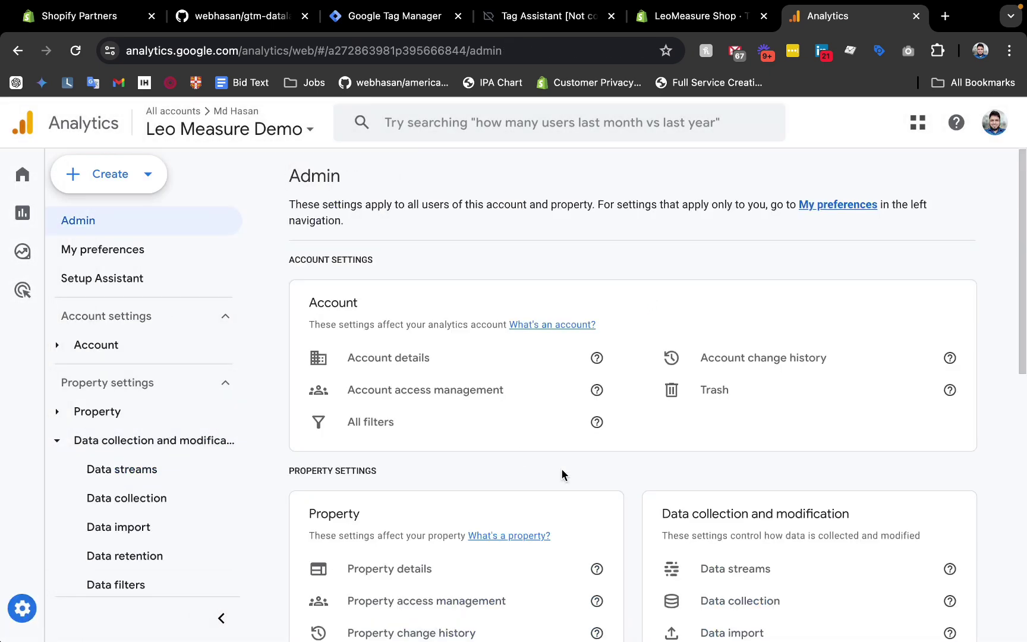
scroll(562, 474, down, 10)
click(372, 492)
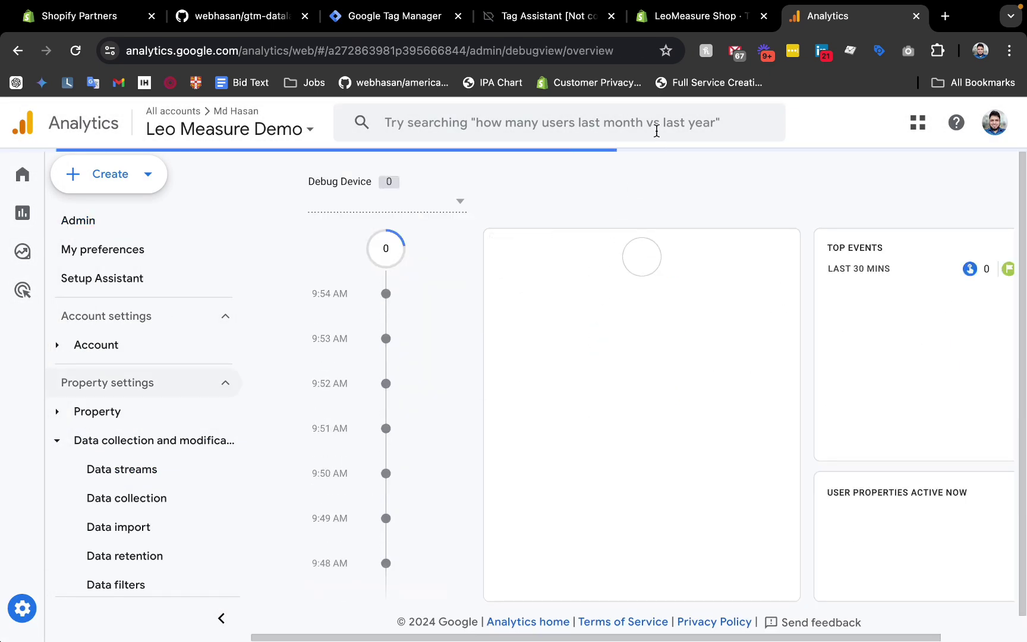
click(656, 22)
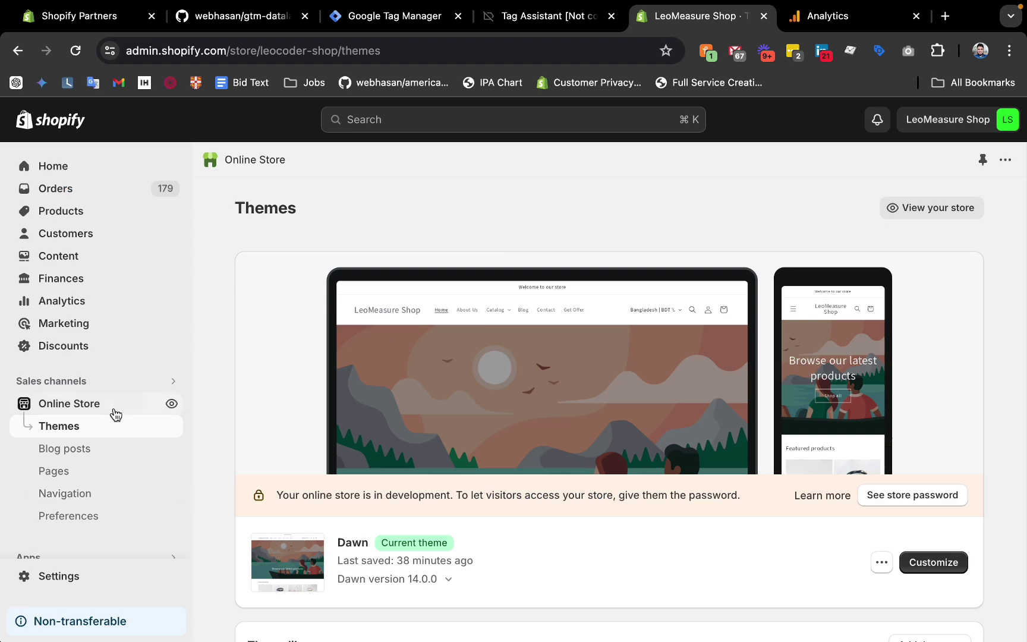
click(172, 404)
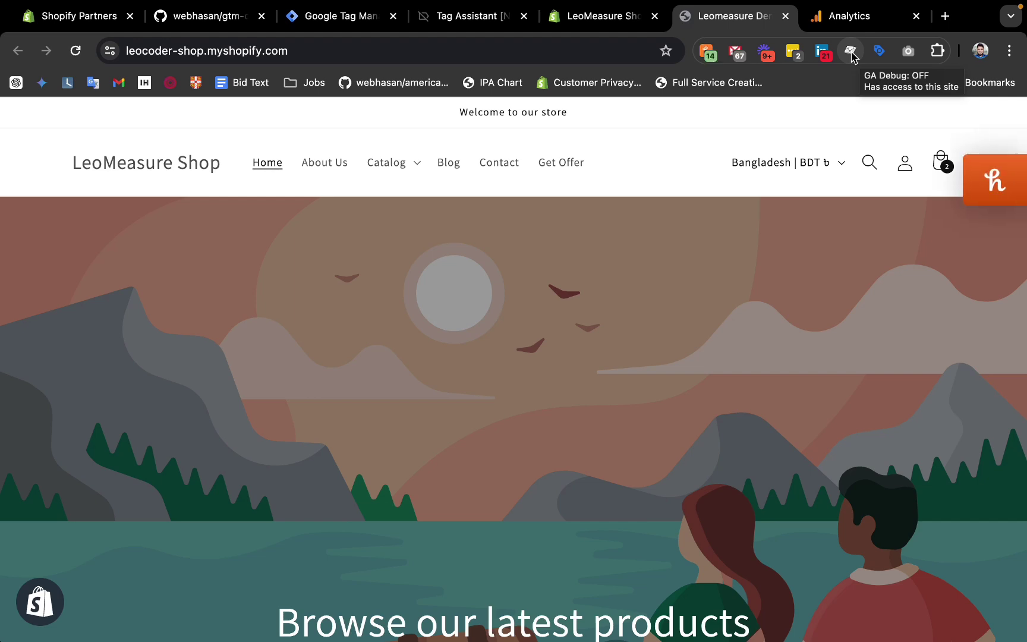
Turn on GA Debug for the storefront and check DebugView's still-empty debug device list.
click(851, 54)
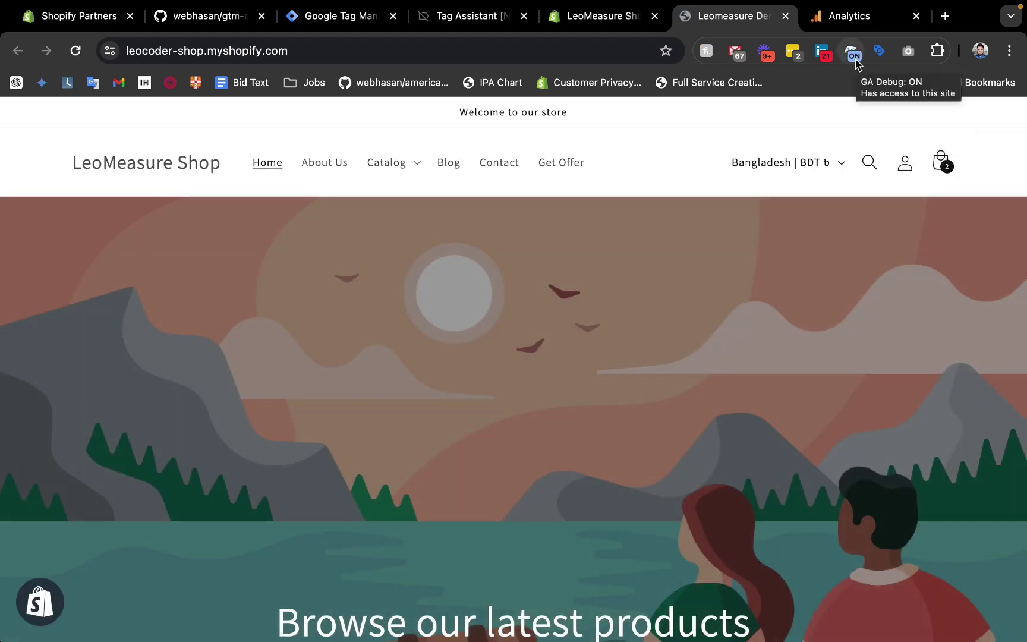
scroll(639, 412, down, 5)
scroll(639, 411, up, 5)
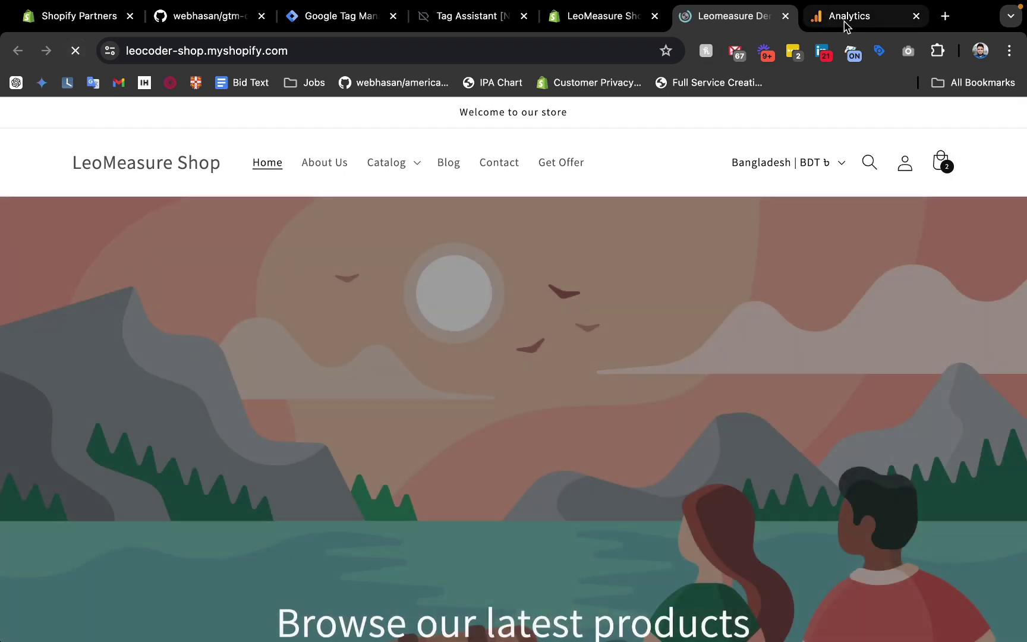
click(845, 19)
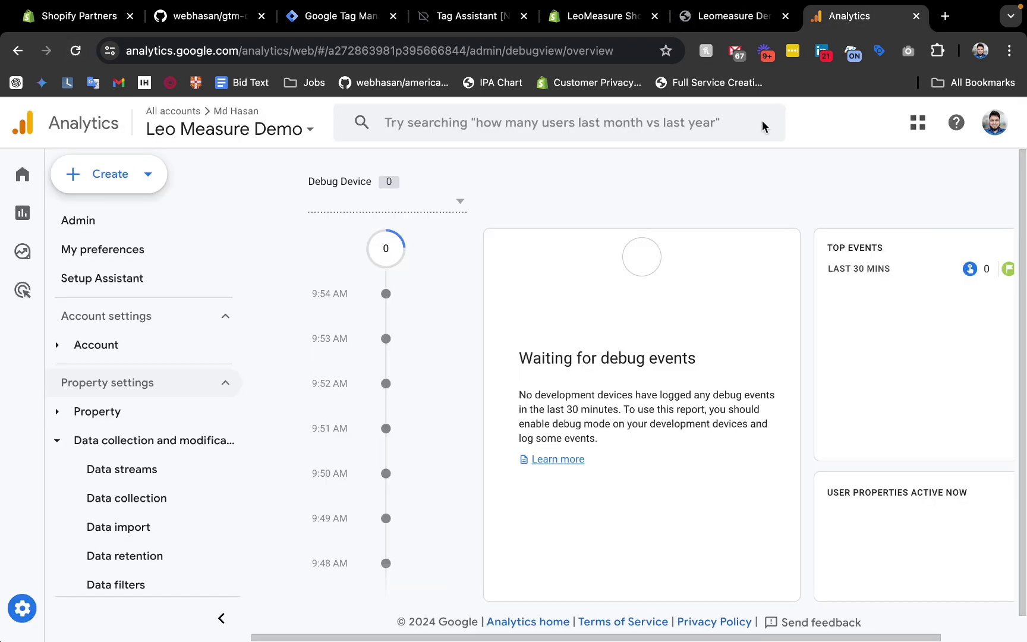
click(419, 206)
click(416, 211)
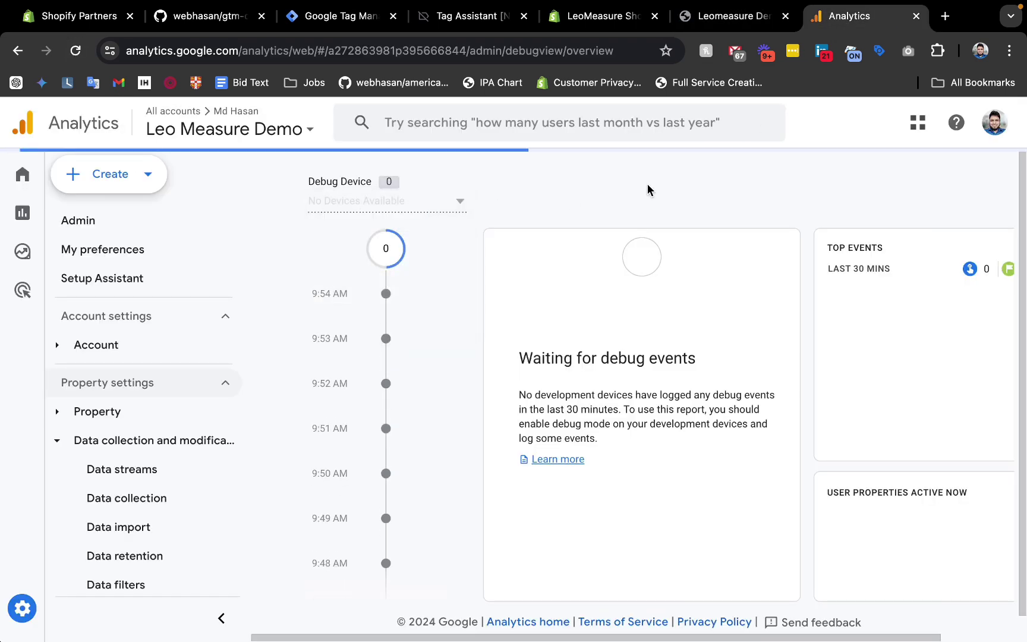
Reload the store home page and confirm page_view and user_engagement events arrive in DebugView.
click(727, 24)
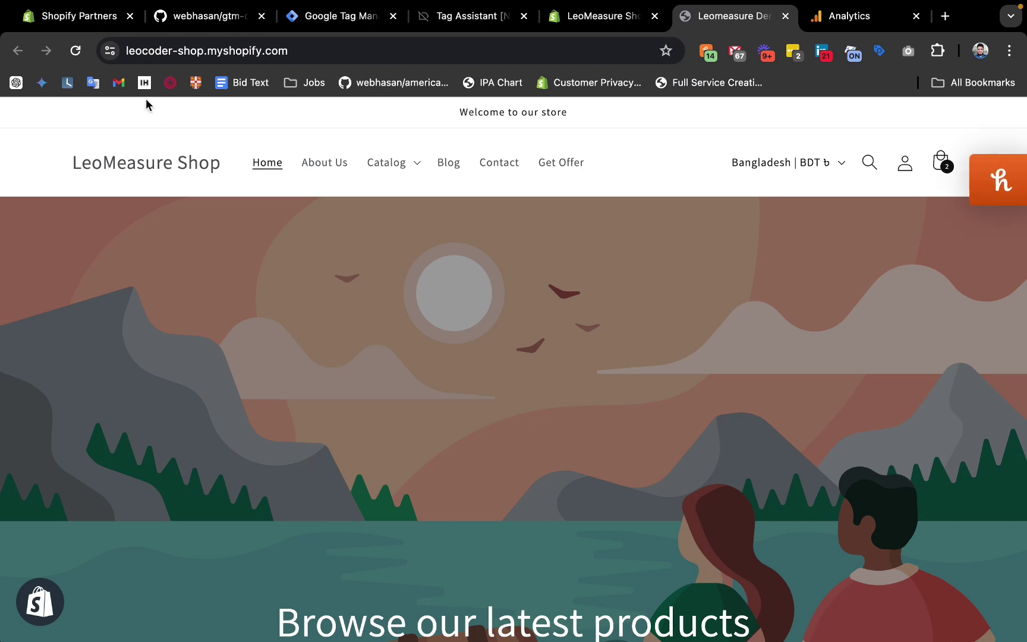
click(75, 51)
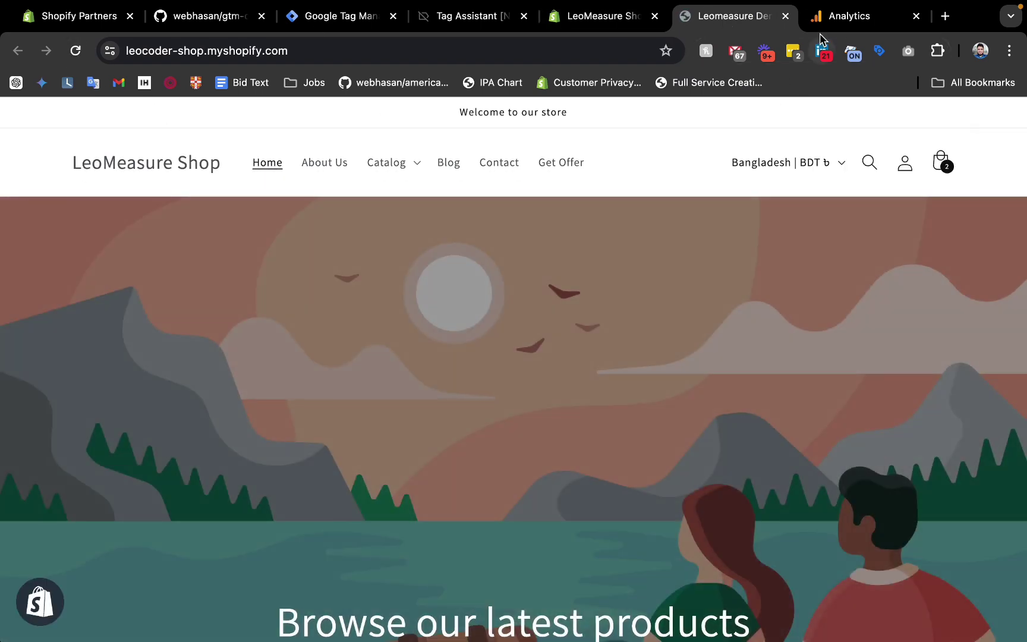
click(843, 16)
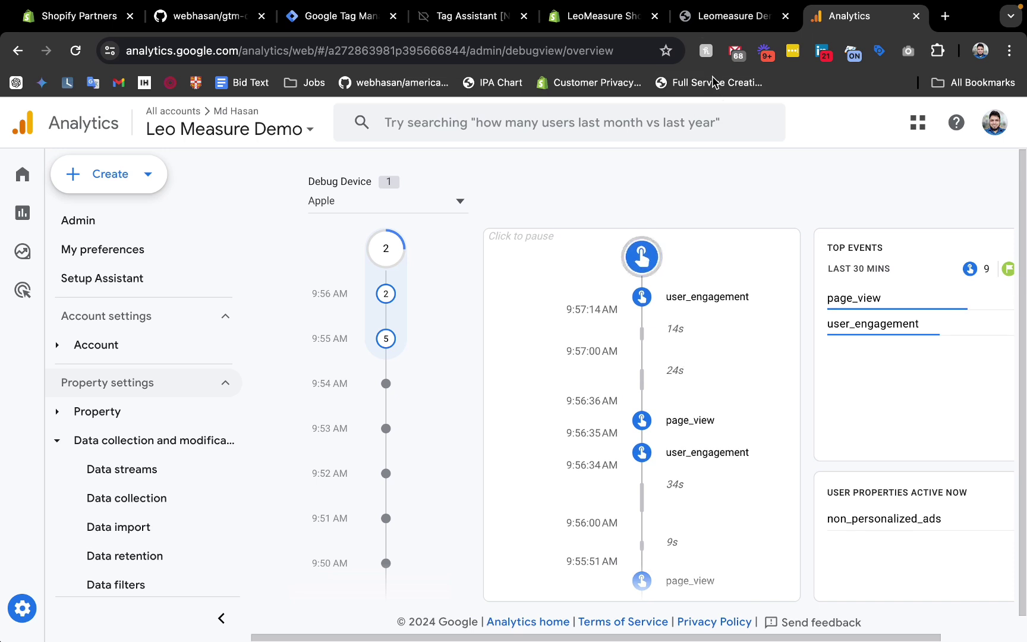
click(725, 22)
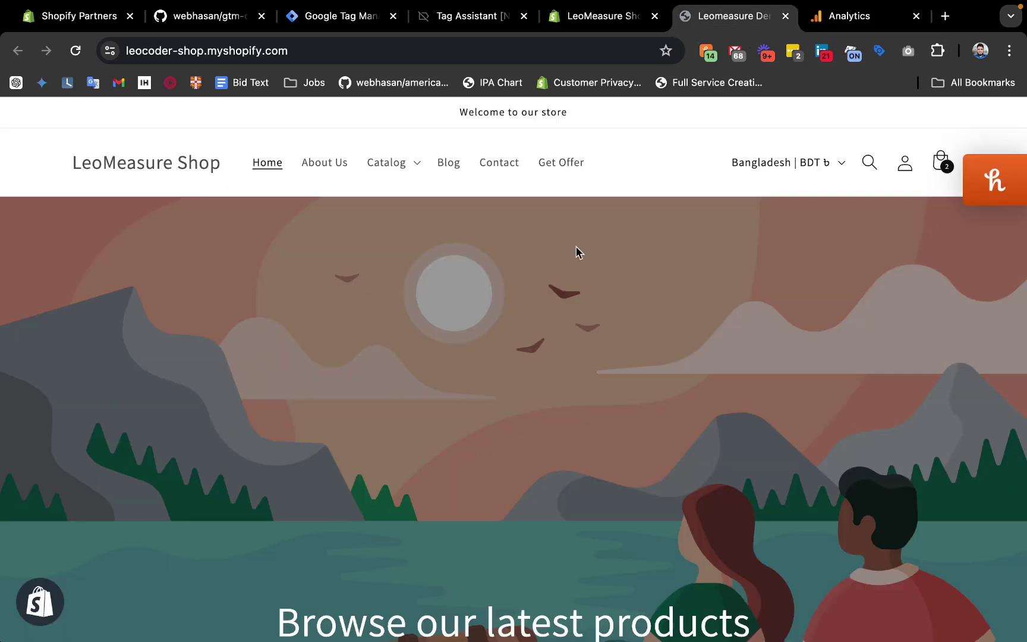
Open the New Products collection, add the Black Leather Bag to the cart, then review DebugView events.
click(401, 169)
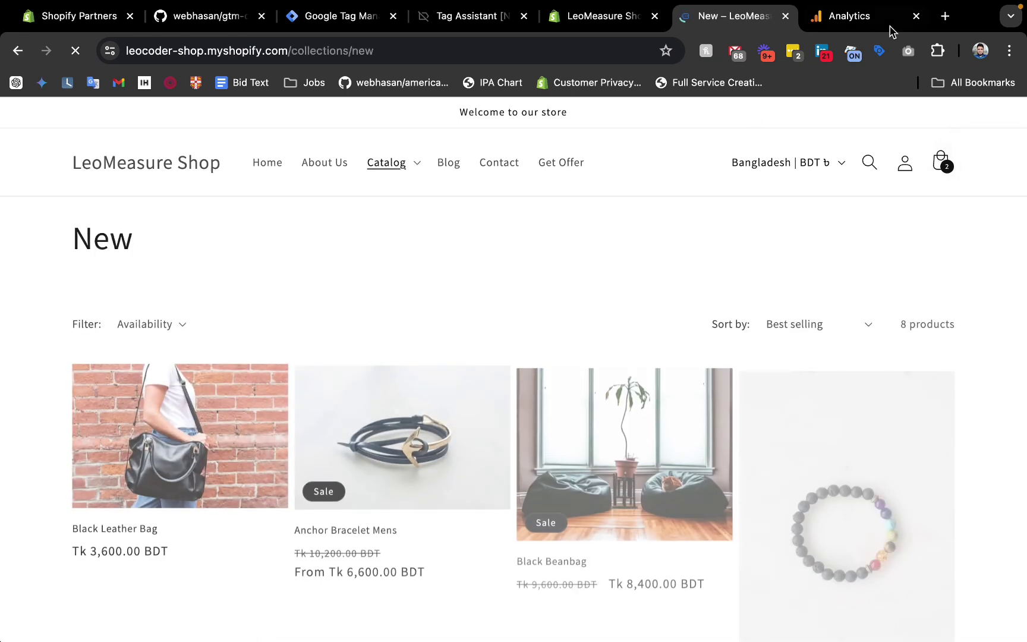
click(867, 20)
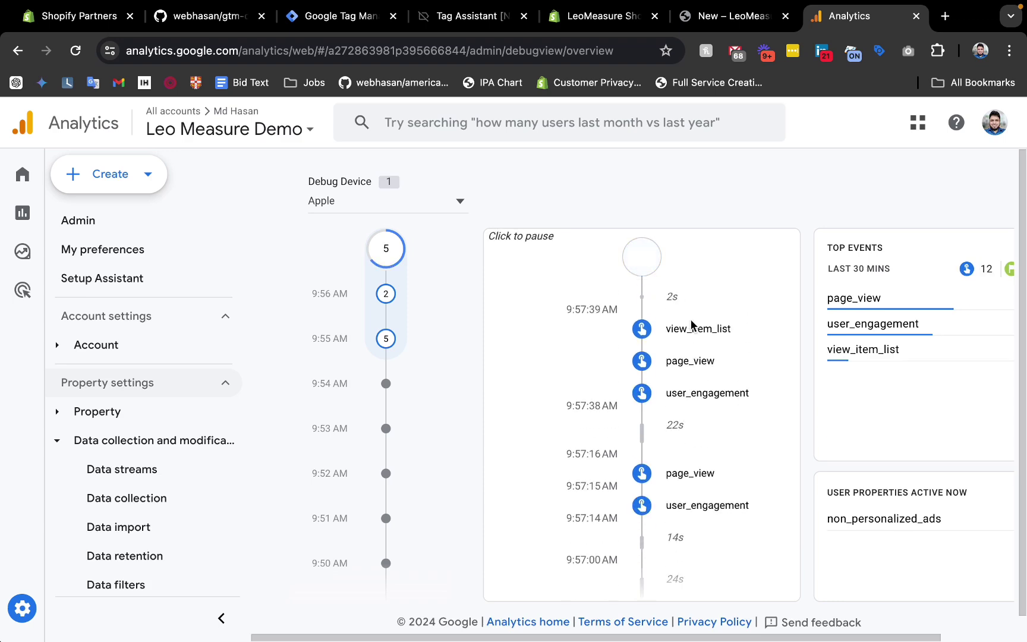
click(704, 18)
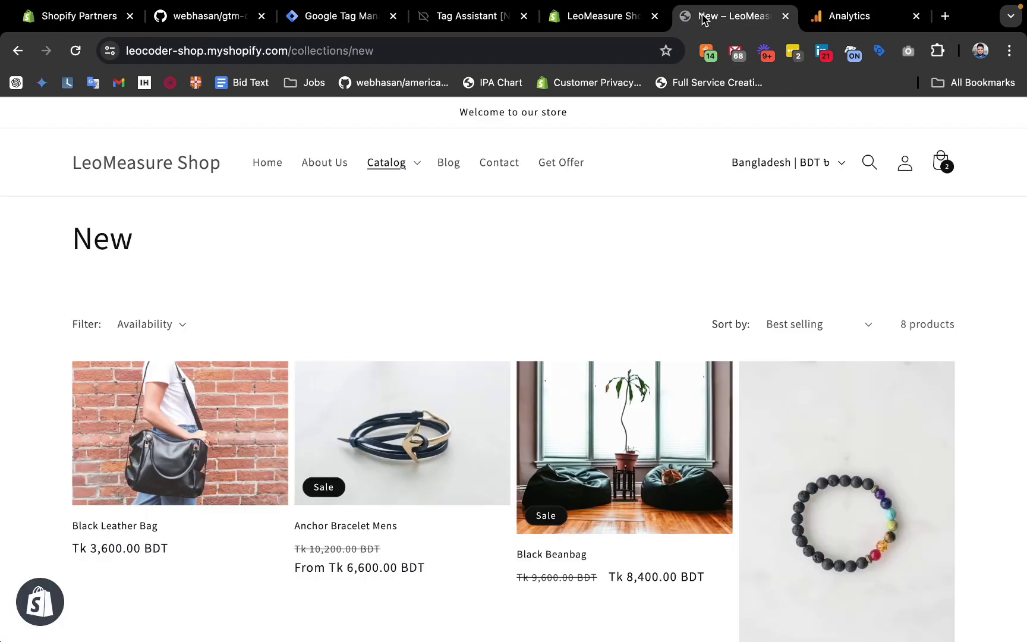
scroll(449, 488, down, 3)
click(193, 309)
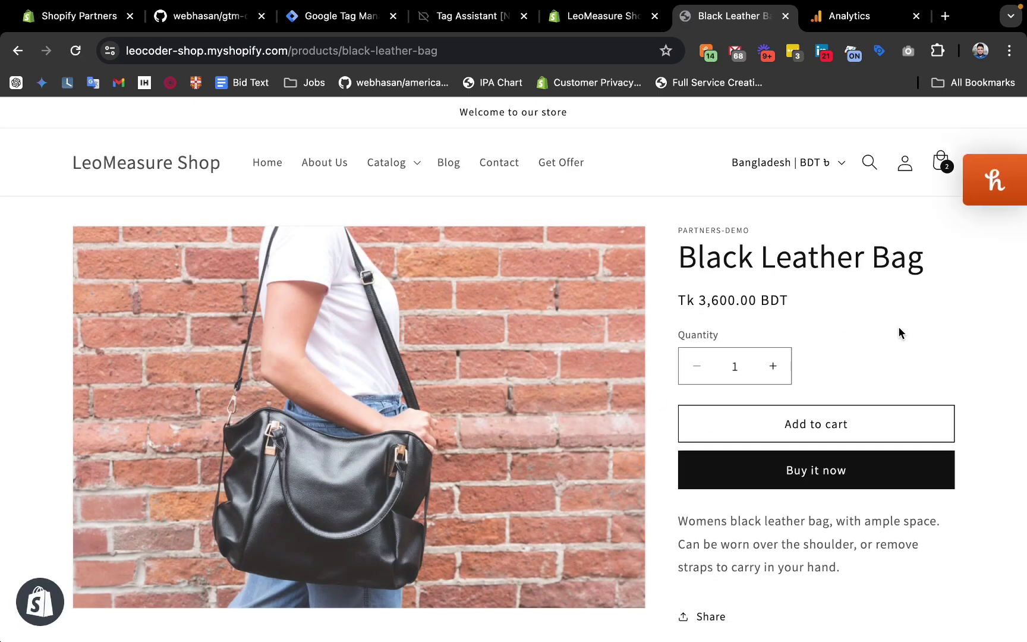
click(799, 432)
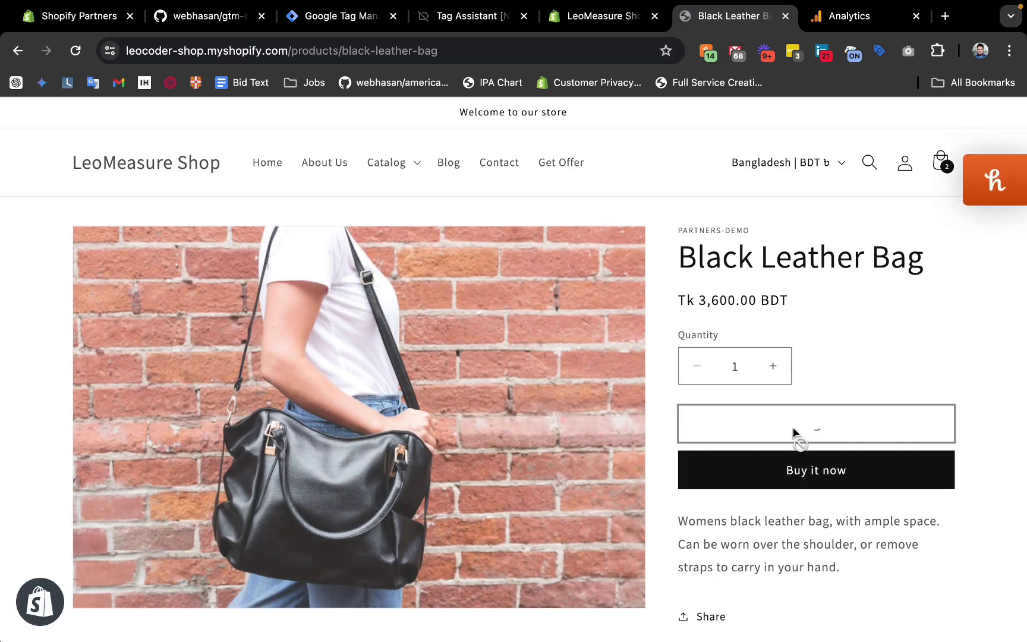
click(831, 20)
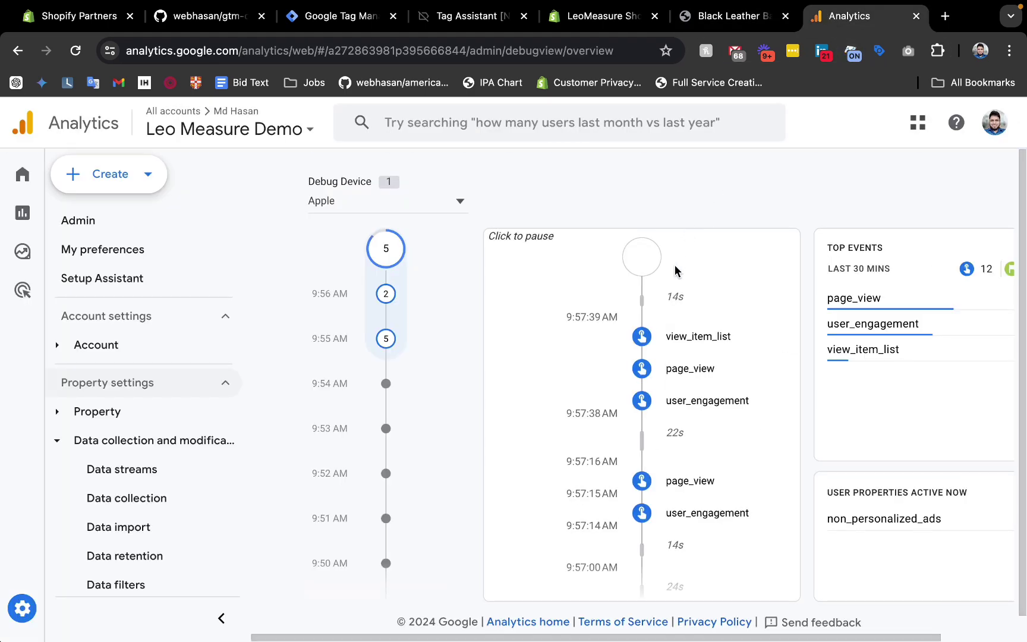
Start checkout for the ৳20,400 cart and confirm view_cart and begin_checkout events in DebugView.
click(730, 22)
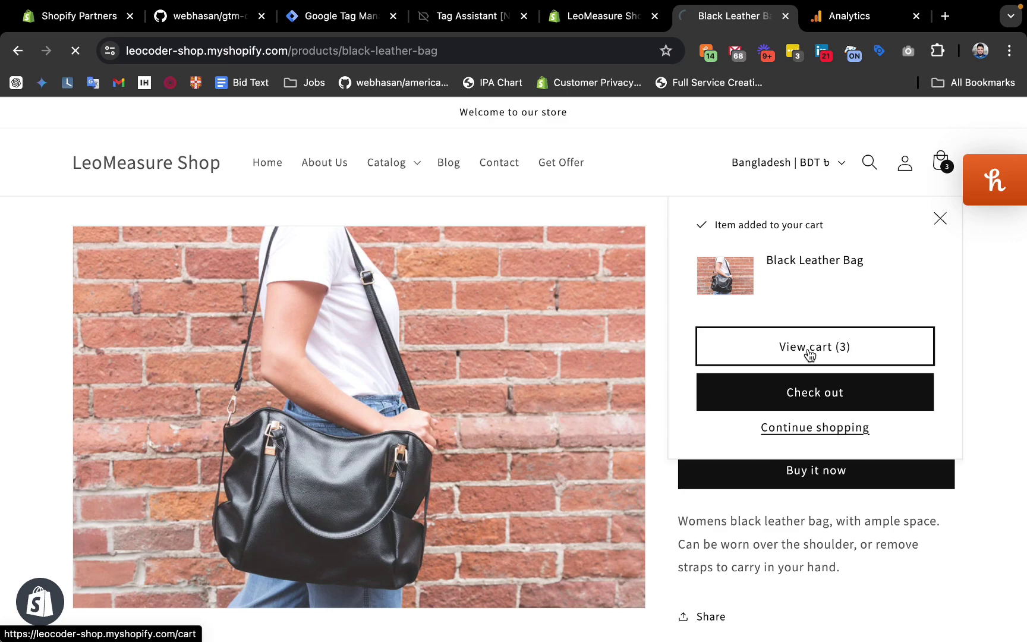
scroll(512, 397, down, 7)
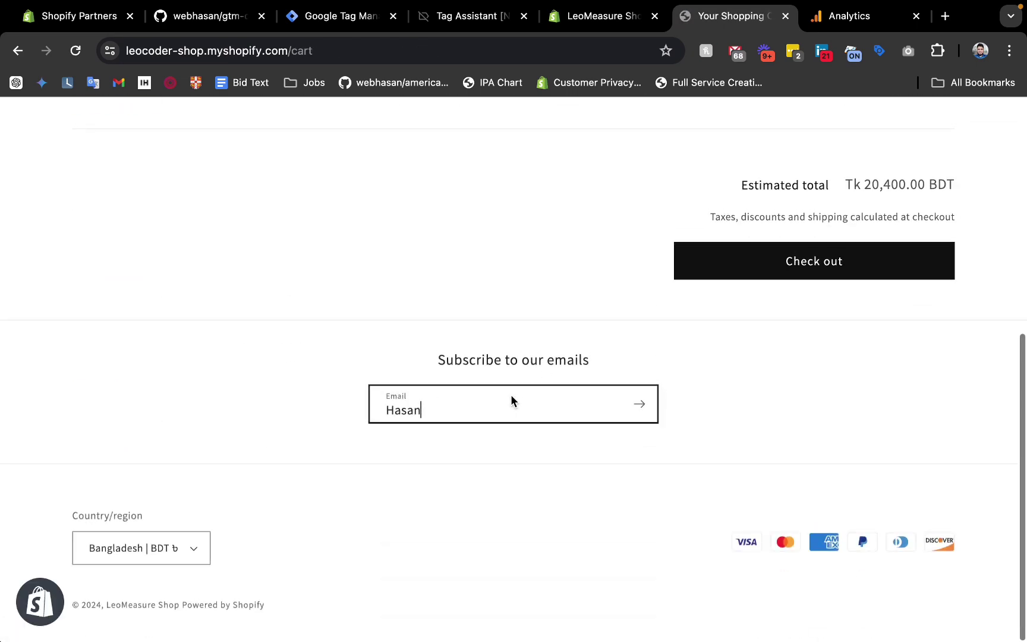
scroll(755, 327, up, 8)
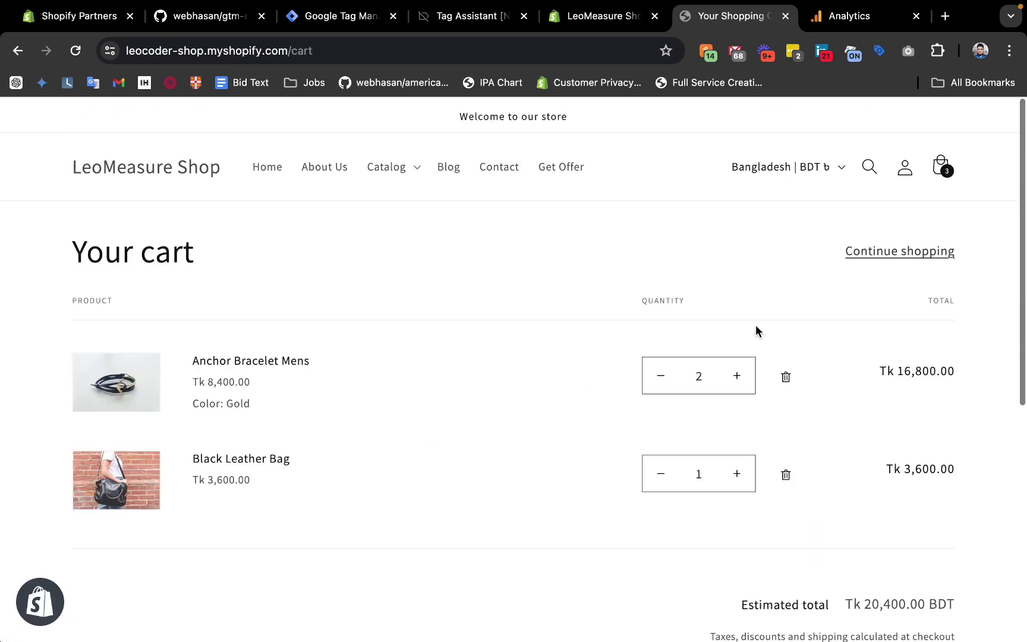
scroll(755, 327, down, 8)
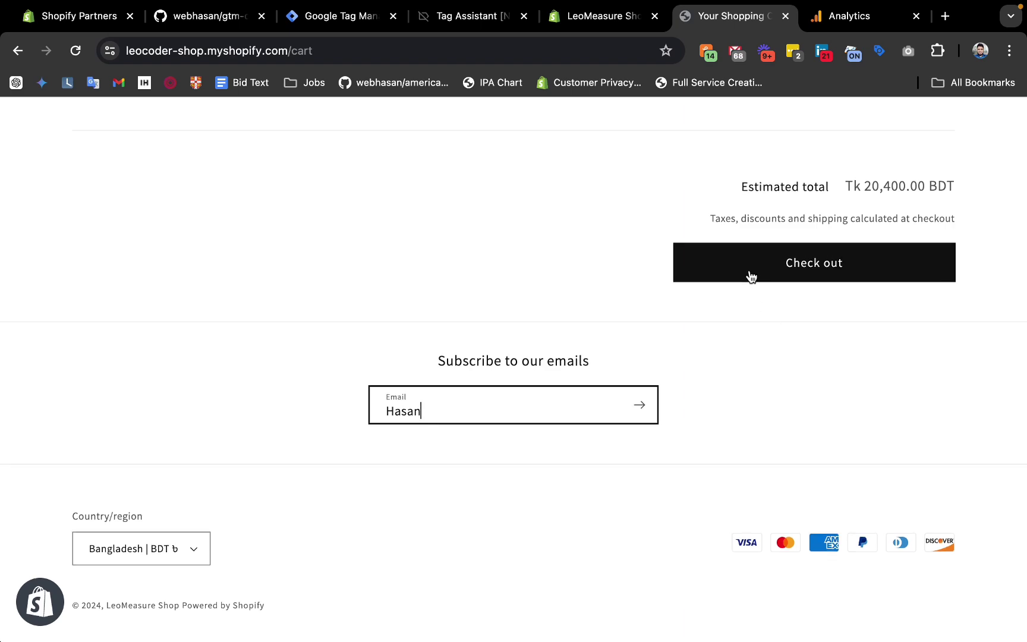
click(750, 275)
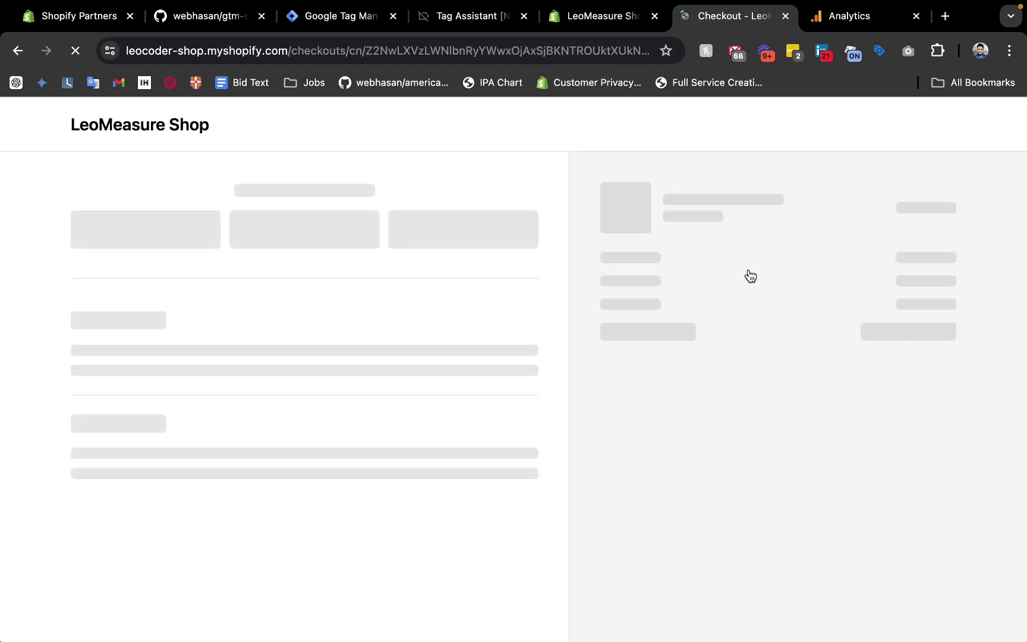
click(847, 16)
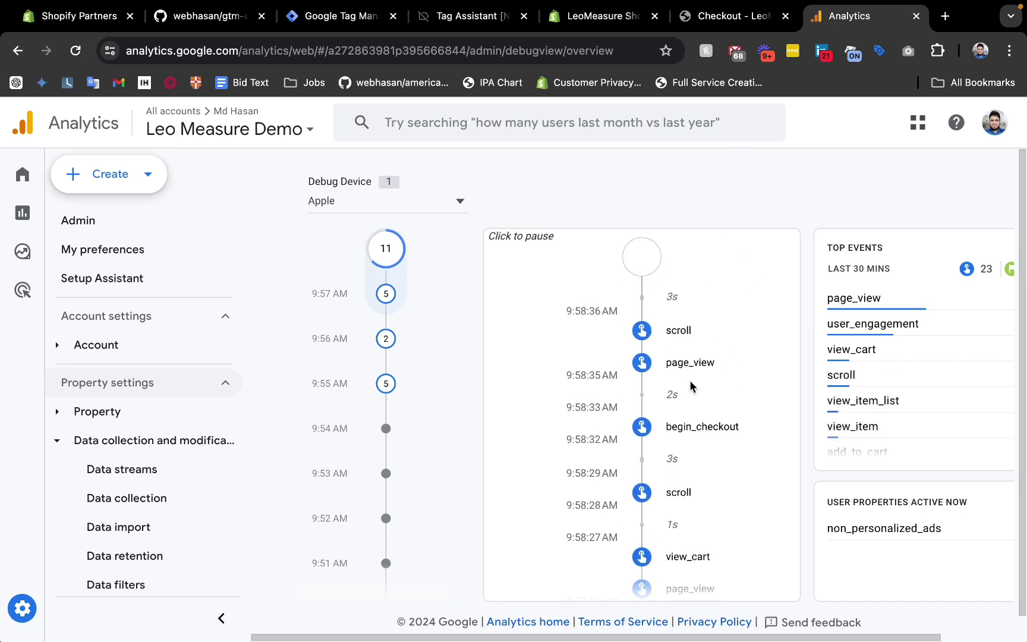
Check that the latest page_view's page_location is the checkout URL, then return to checkout.
click(683, 372)
scroll(668, 397, down, 2)
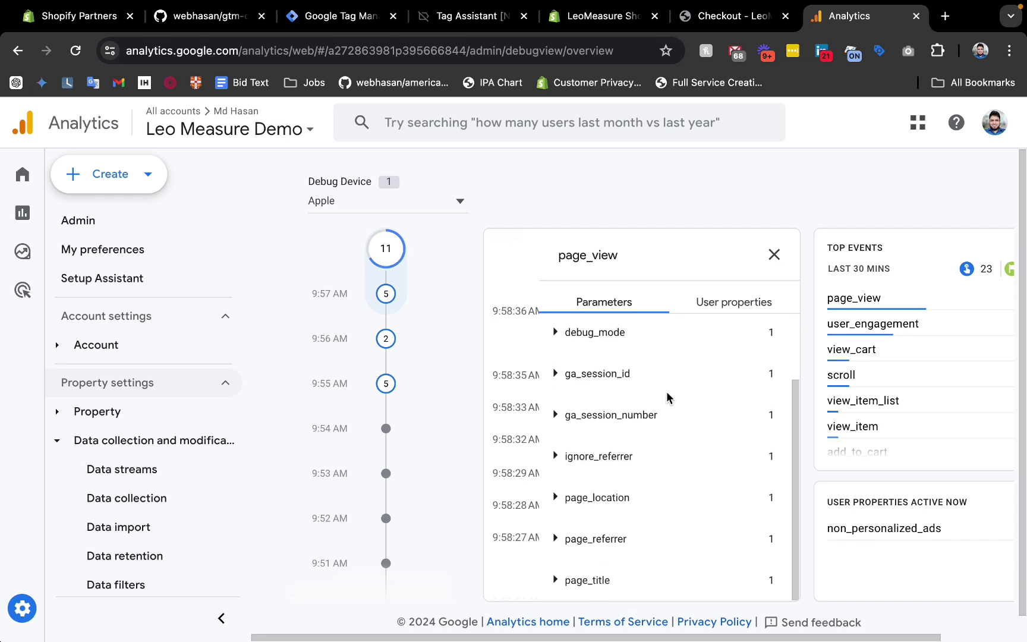
click(559, 499)
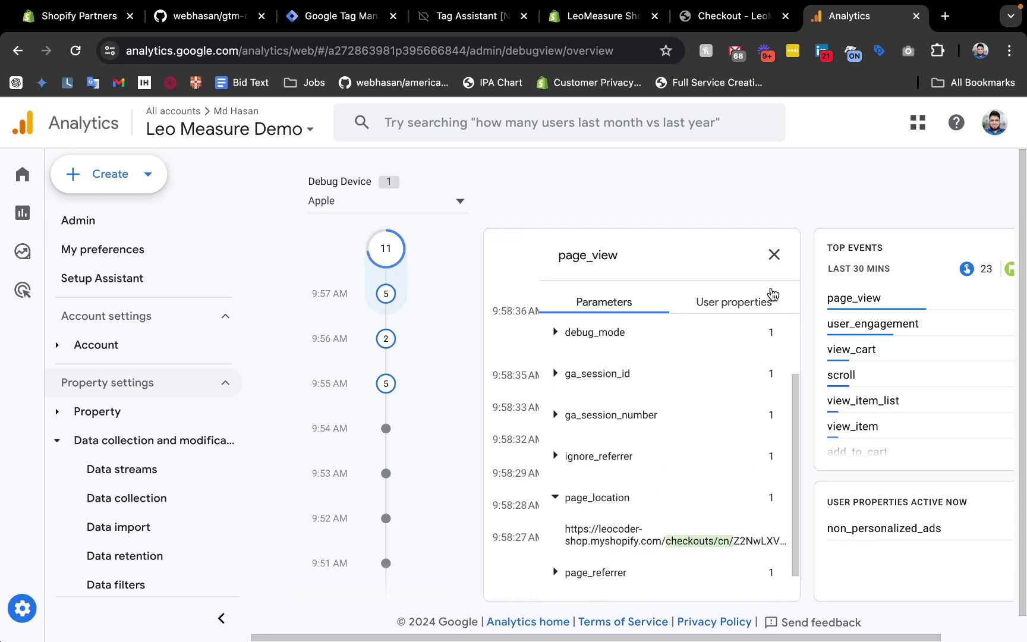
click(774, 268)
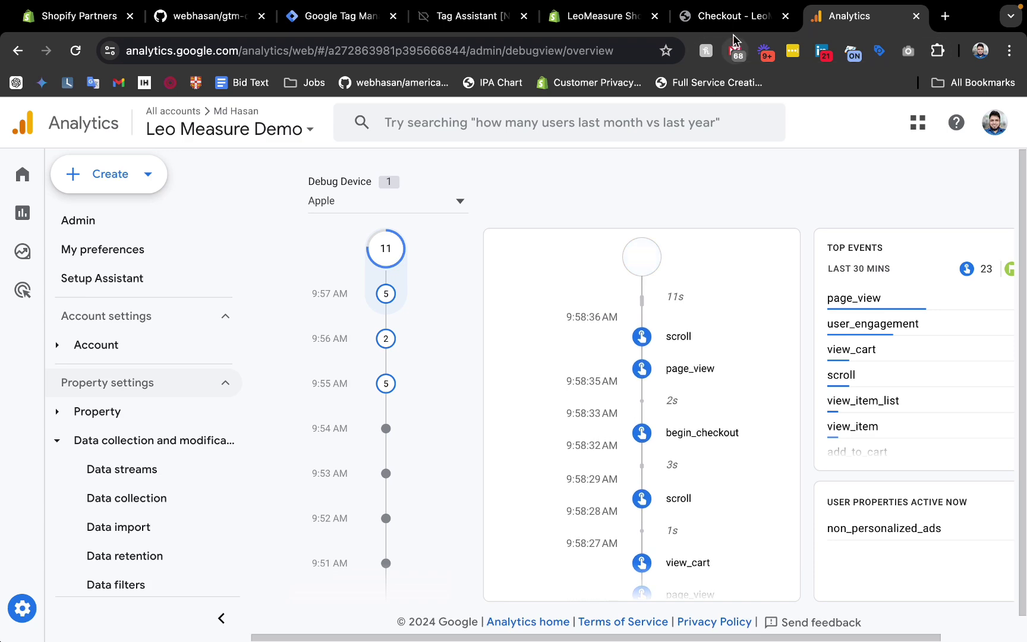
click(716, 16)
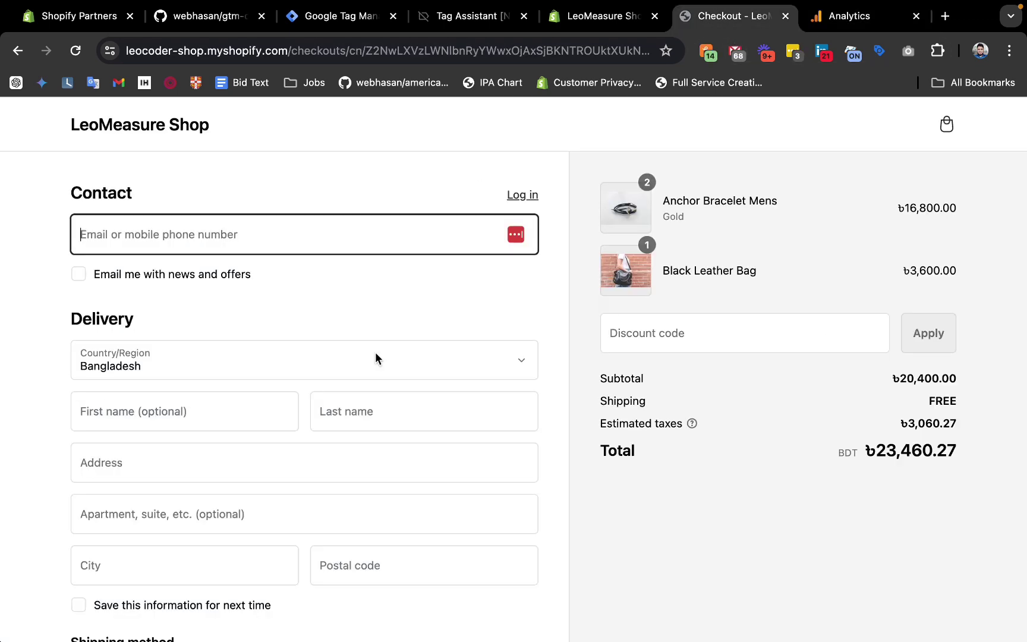
Place the ৳23,460.27 test order with delivery and card details, then check DebugView for purchase.
scroll(374, 357, down, 2)
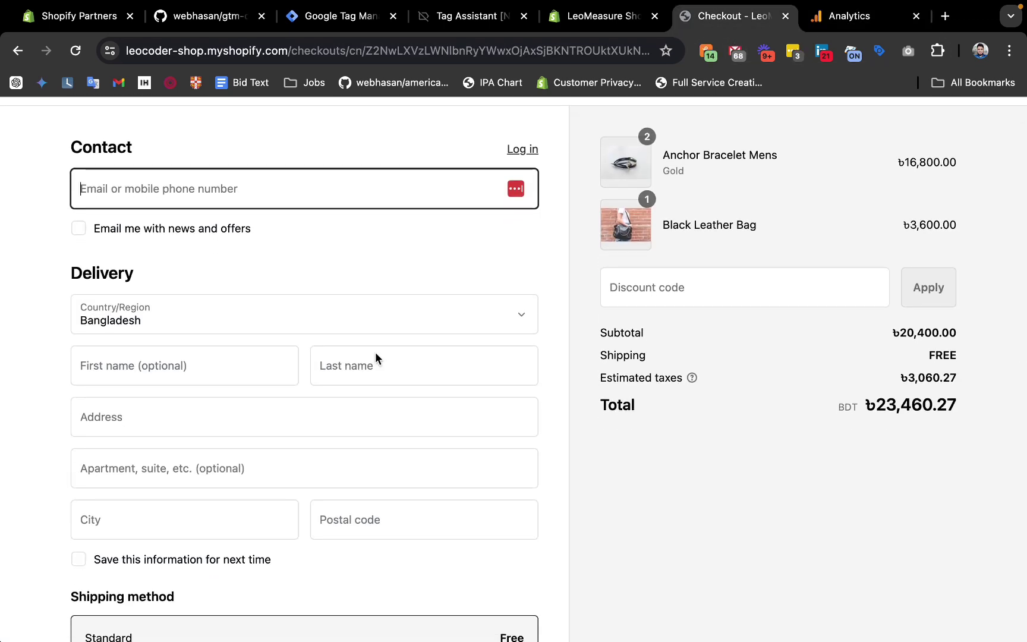
scroll(375, 352, up, 1)
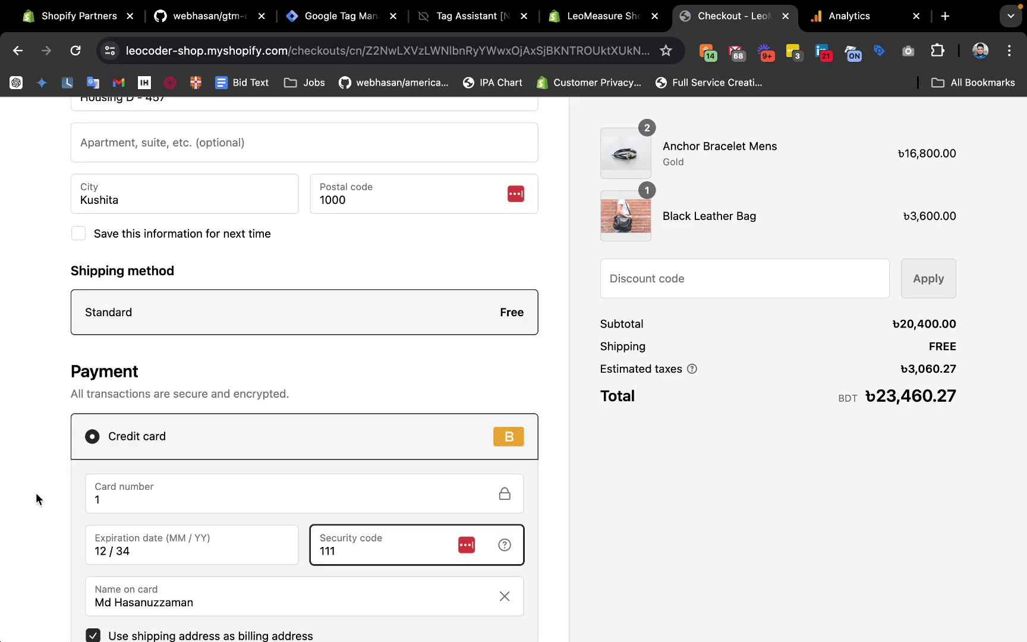
scroll(35, 495, down, 4)
scroll(36, 495, down, 2)
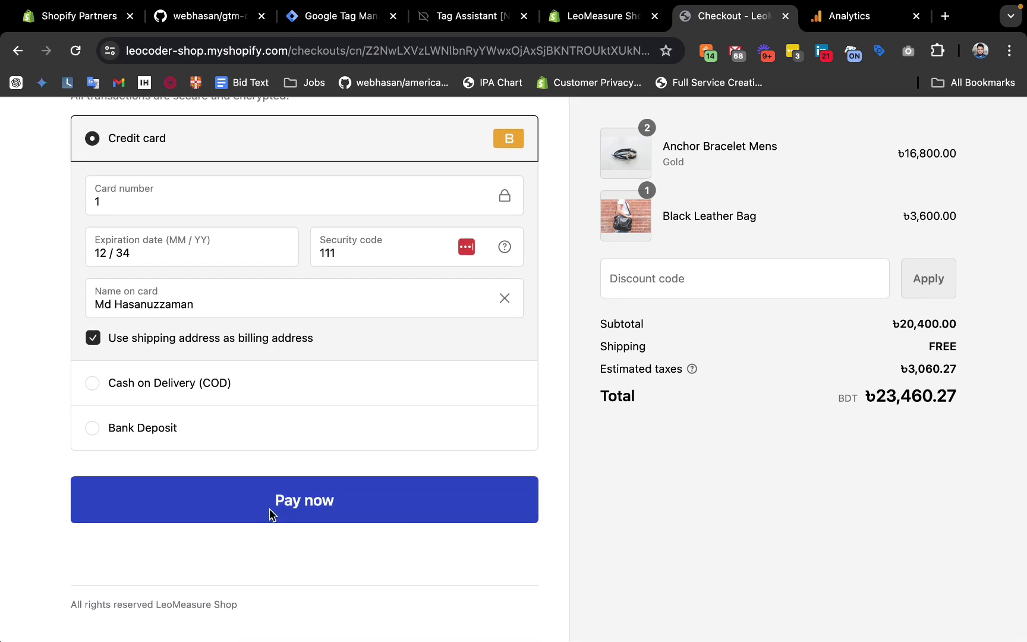
click(270, 511)
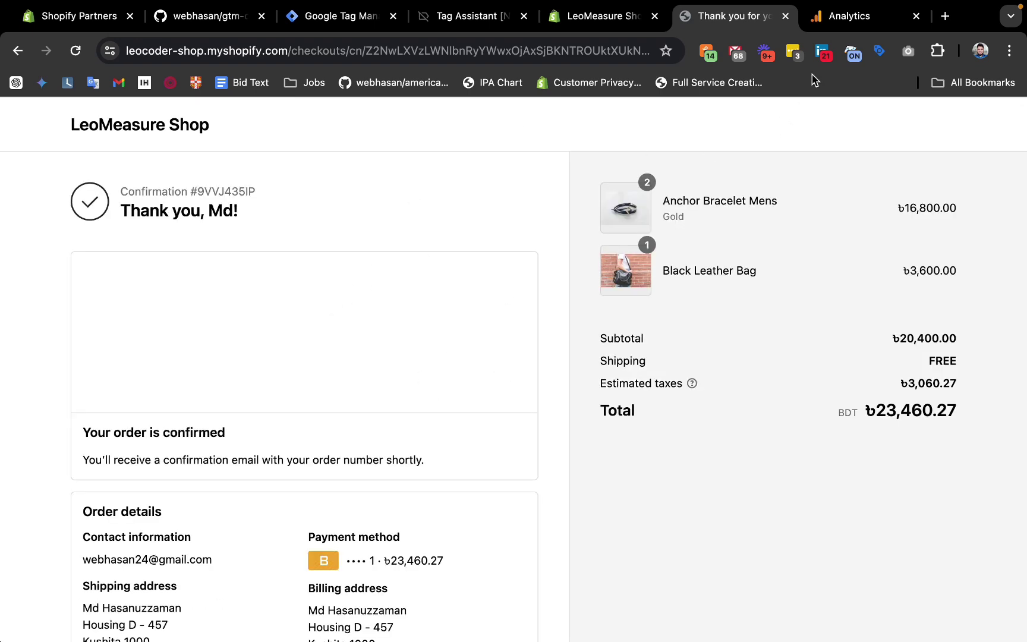
click(844, 22)
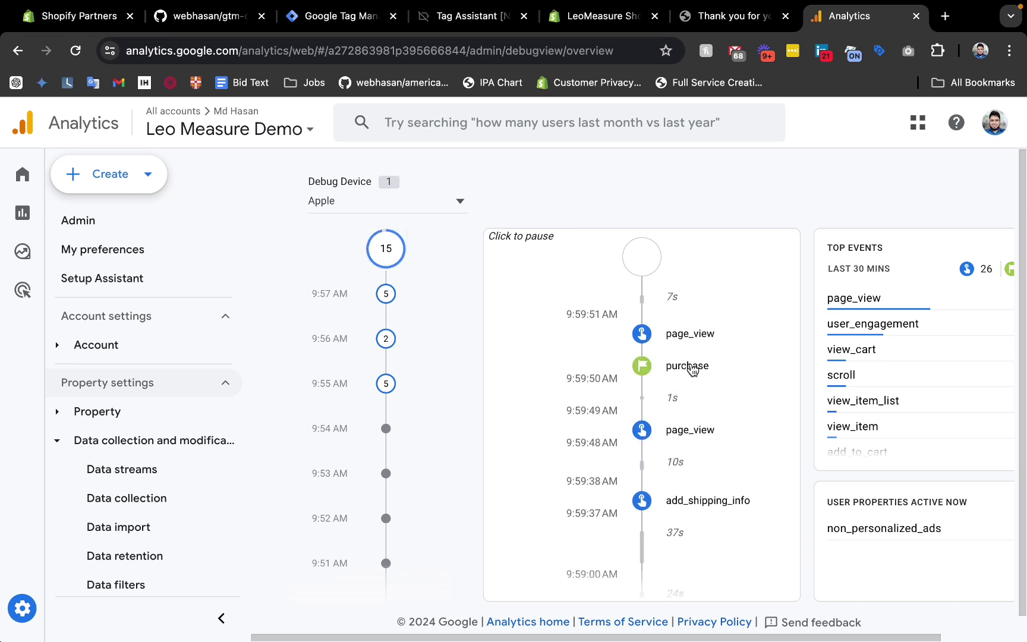
scroll(663, 447, down, 5)
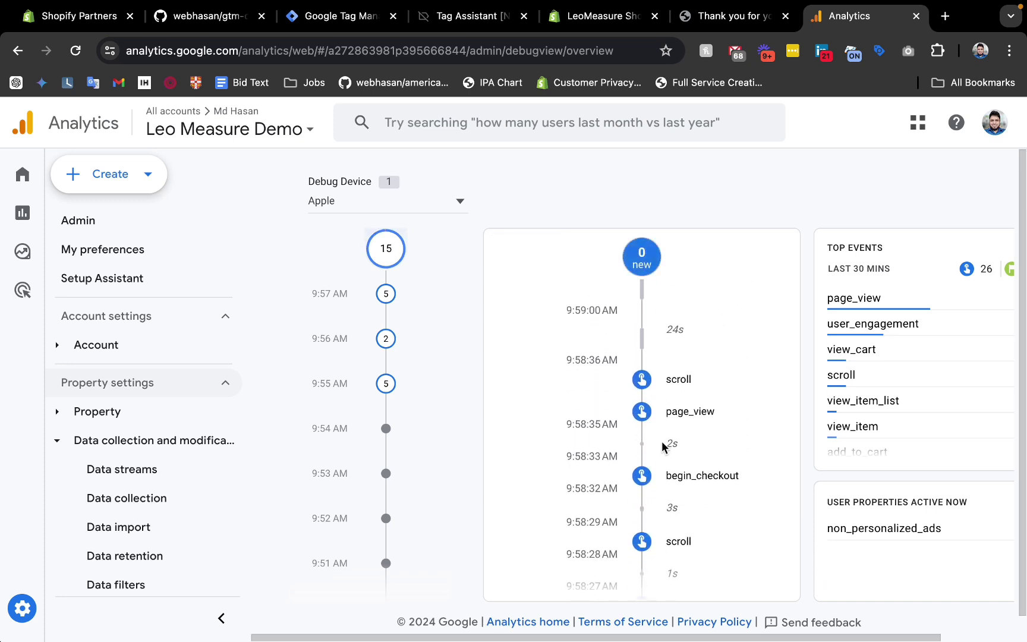
scroll(664, 447, up, 5)
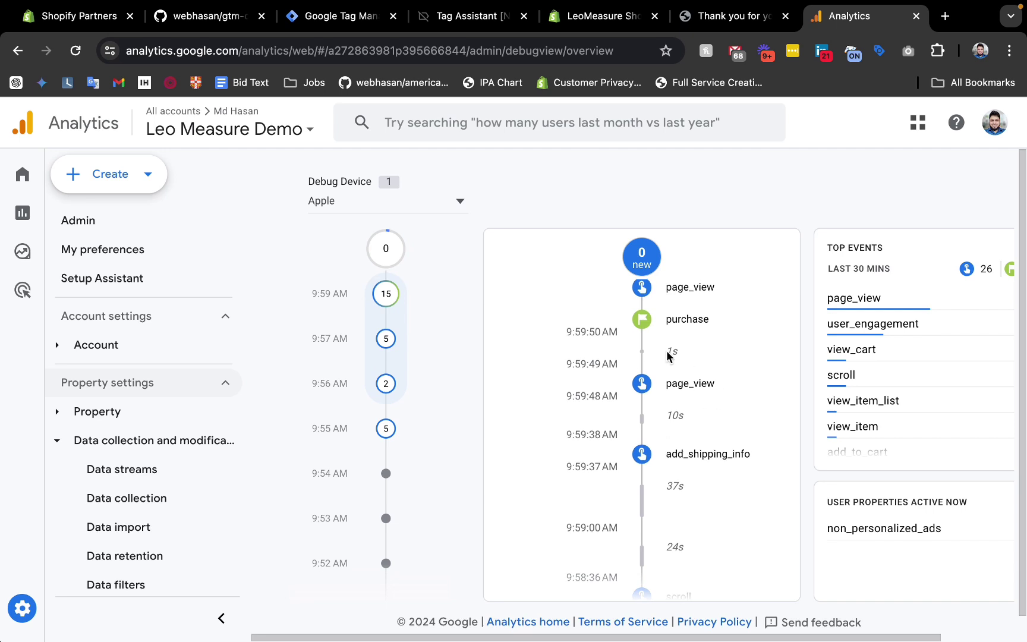
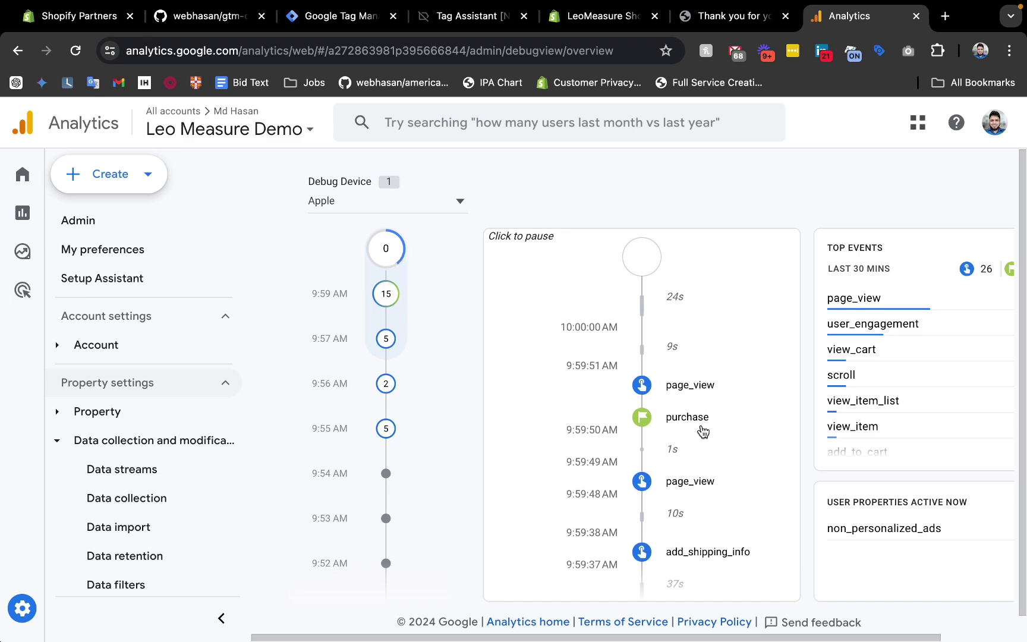
Pause and resume the DebugView stream to confirm the latest test order's purchase event.
key(ctrl+shift+Tab)
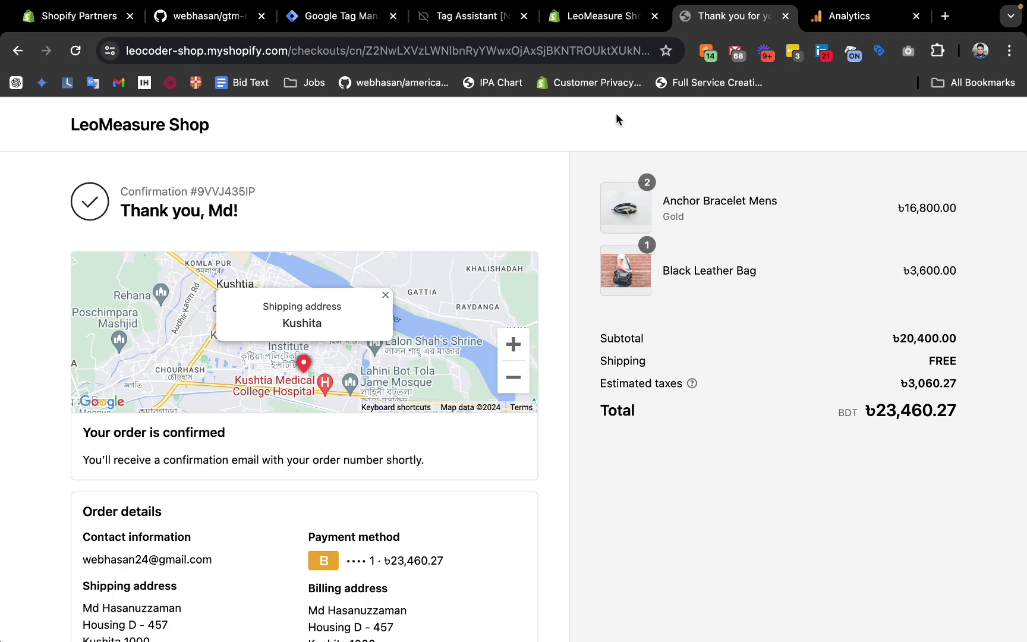
click(167, 132)
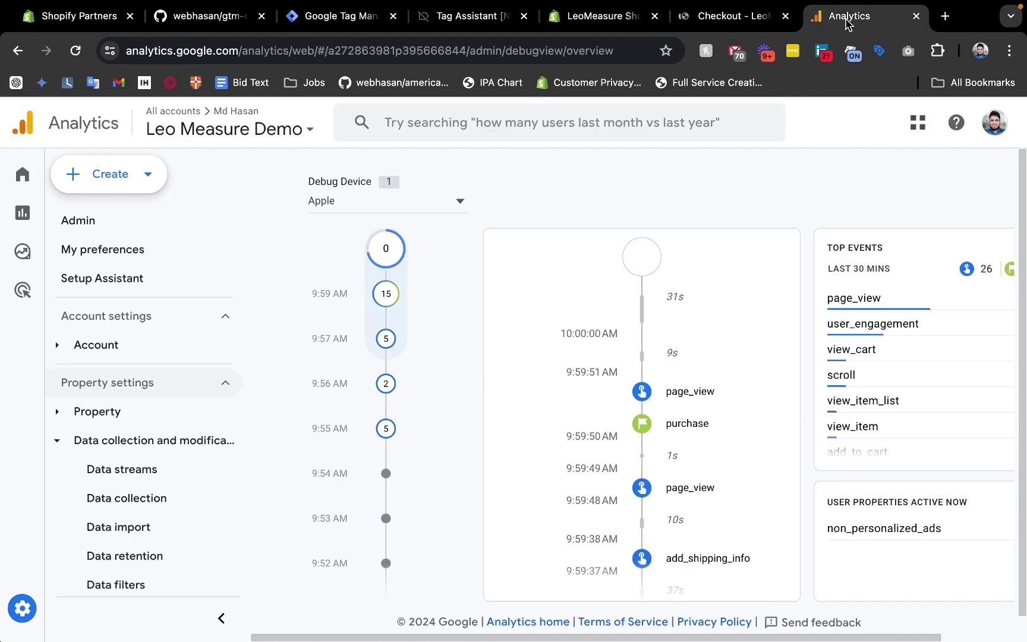
key(ctrl+shift+Tab)
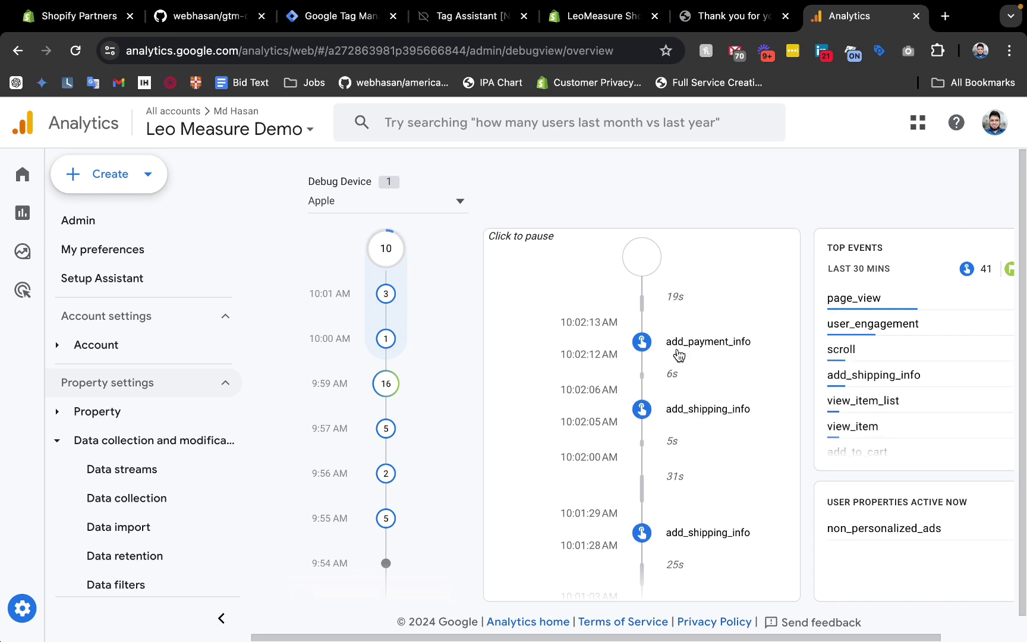
click(710, 396)
click(710, 396)
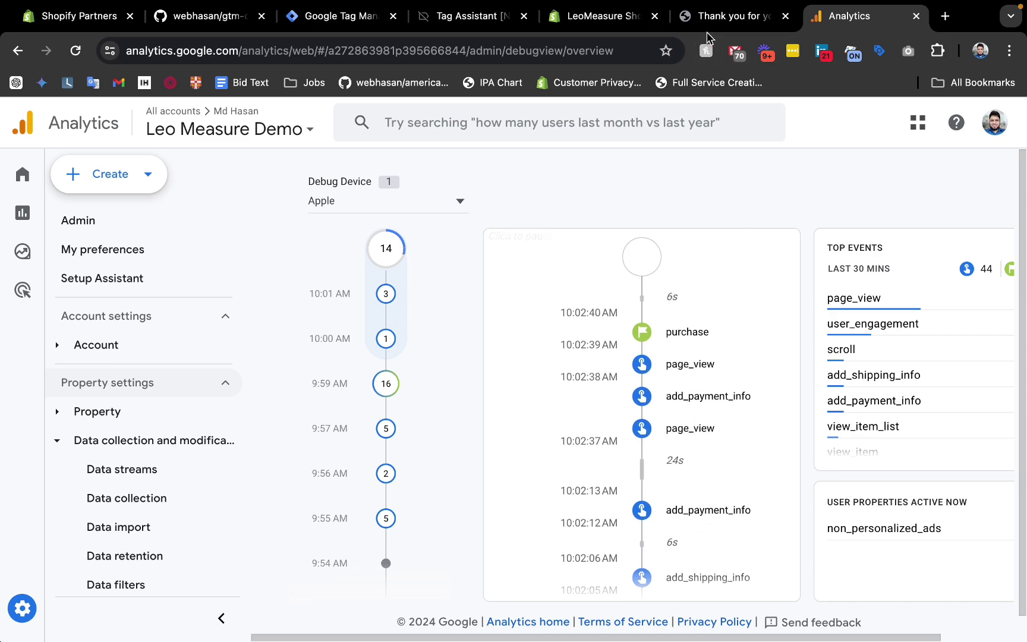
click(722, 16)
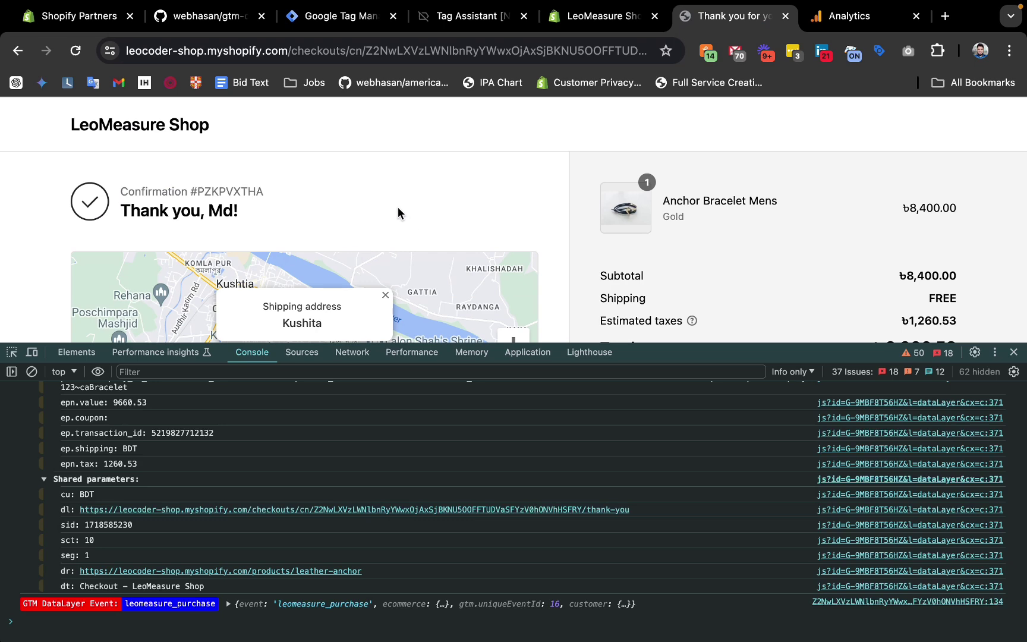
click(844, 17)
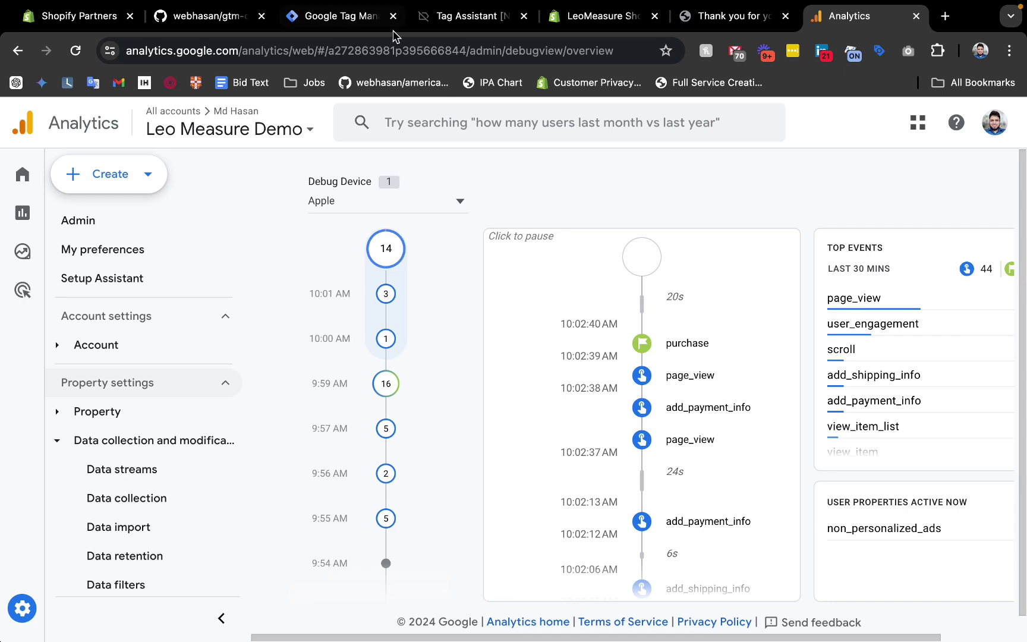
click(368, 17)
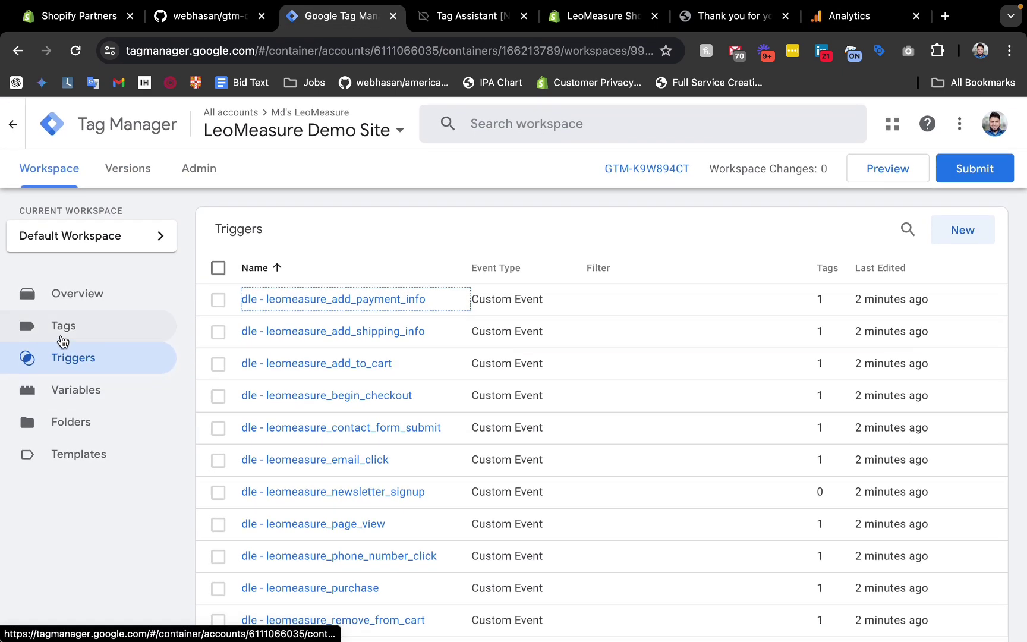
Open the GA4 - Add Payment Info tag's configuration from the Tags list.
click(82, 336)
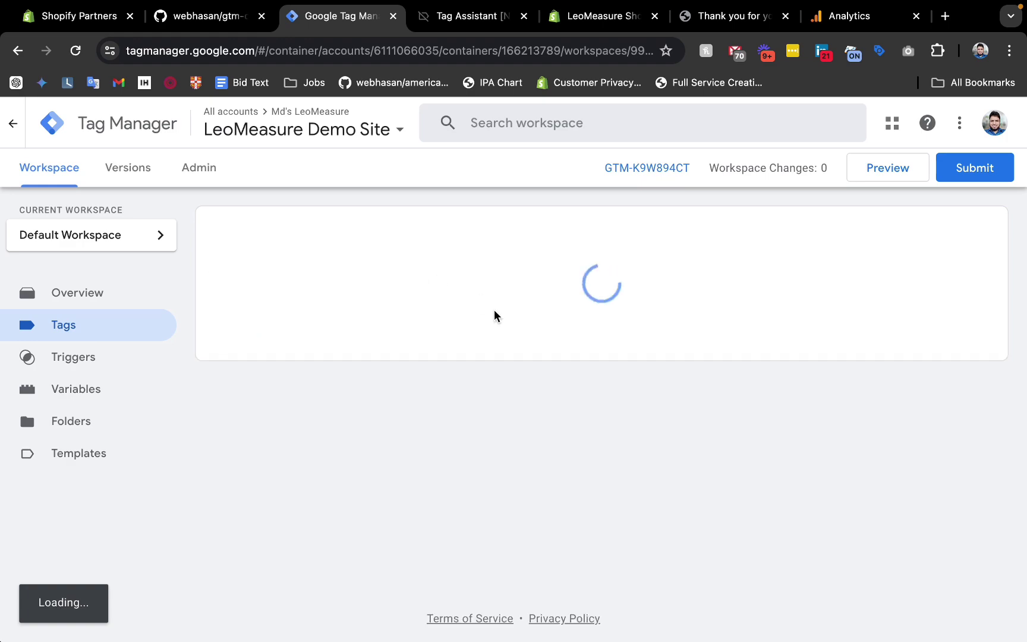
scroll(349, 410, down, 3)
scroll(339, 378, up, 5)
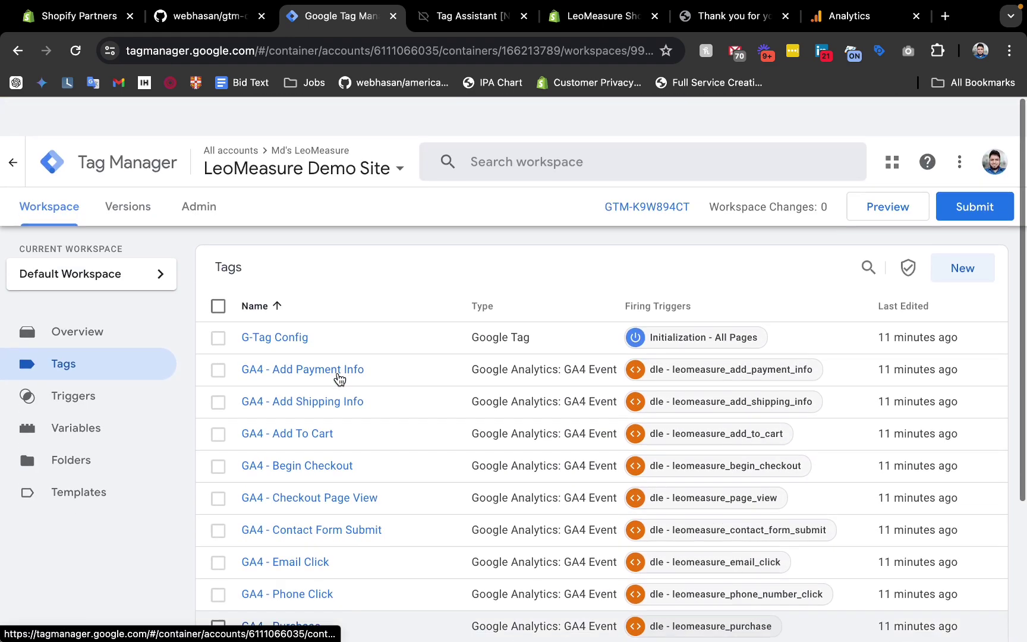
scroll(315, 451, down, 4)
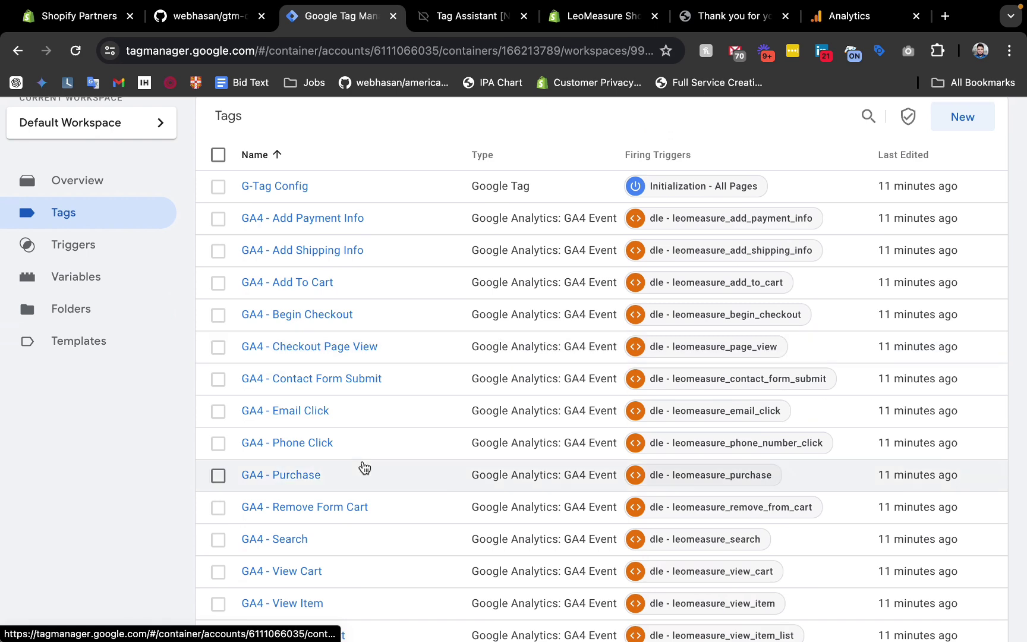
scroll(359, 428, down, 1)
scroll(342, 332, up, 1)
click(313, 223)
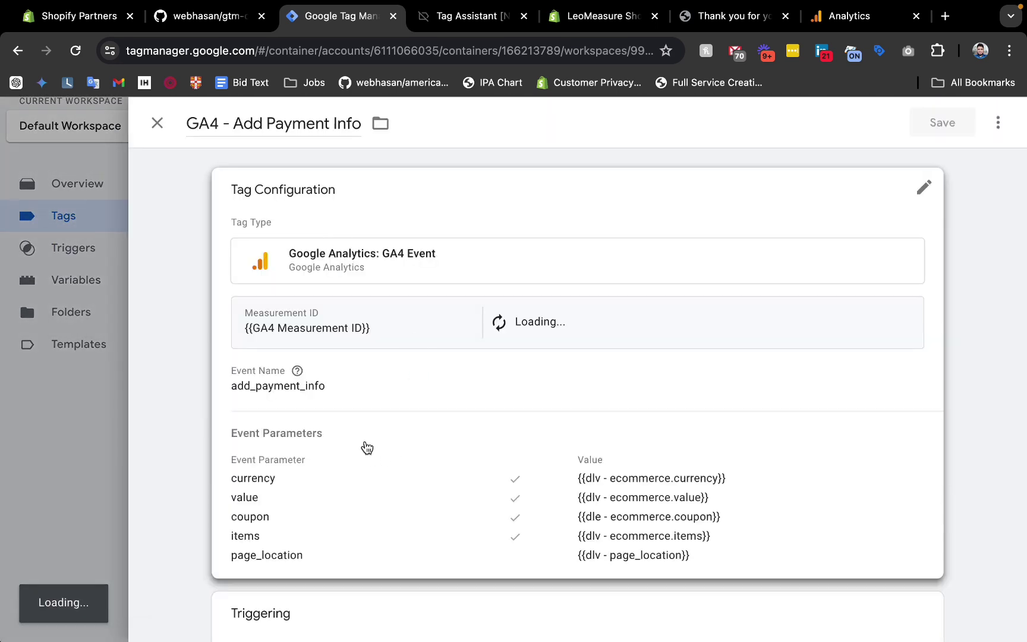
click(331, 387)
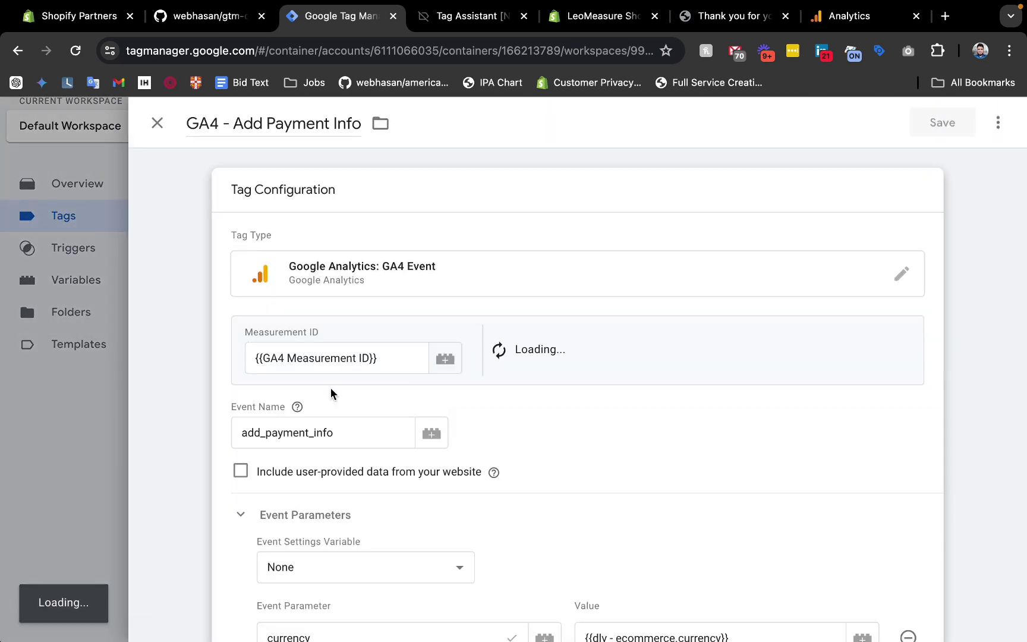
Set the tag firing option to Once per page under Advanced Settings and save.
scroll(331, 388, down, 5)
scroll(331, 388, down, 3)
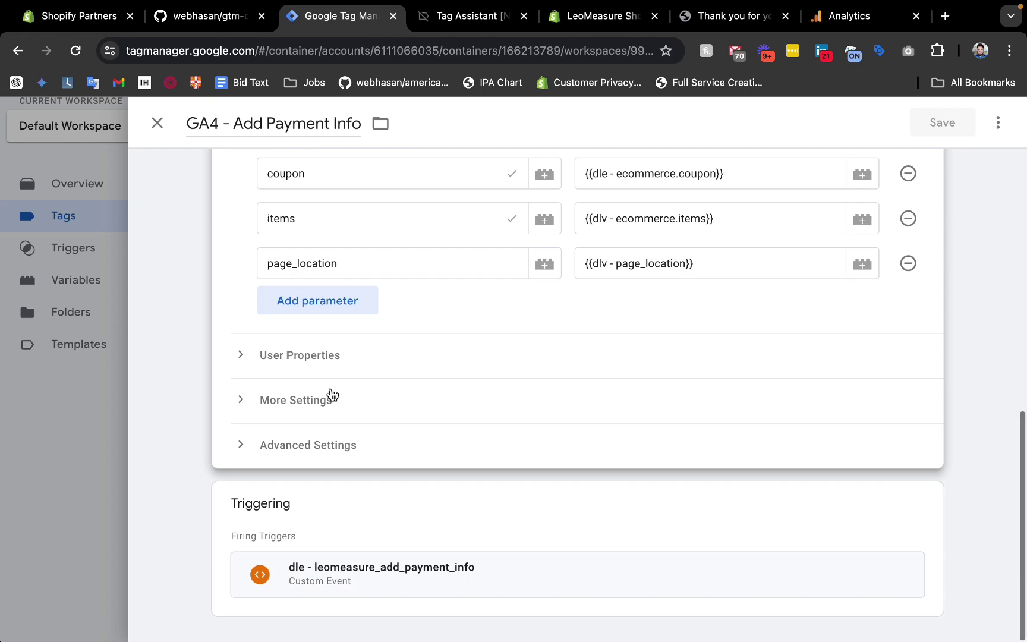
click(315, 452)
scroll(316, 461, down, 5)
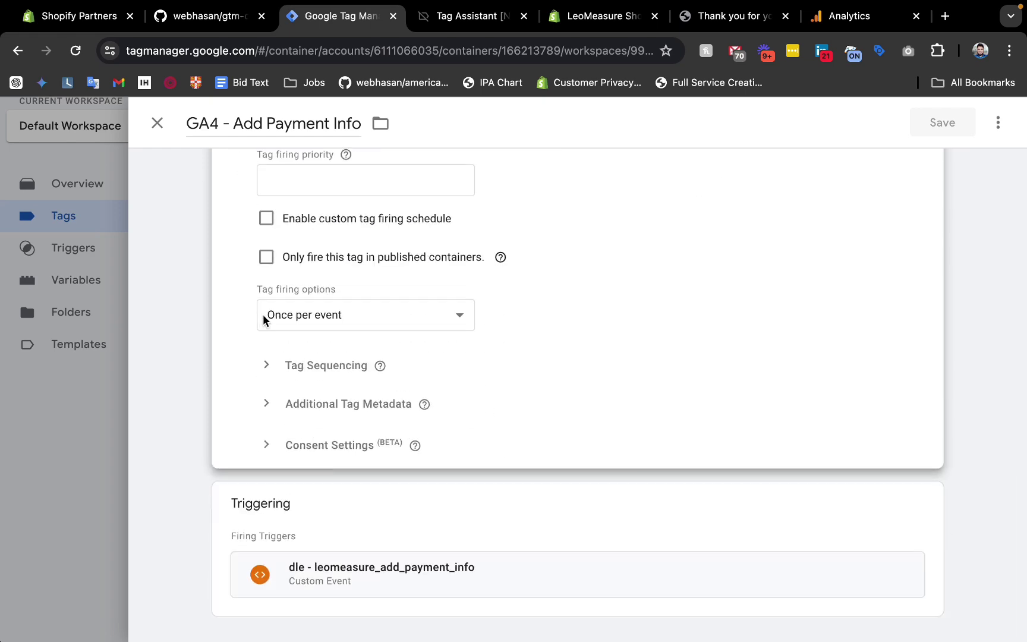
click(305, 317)
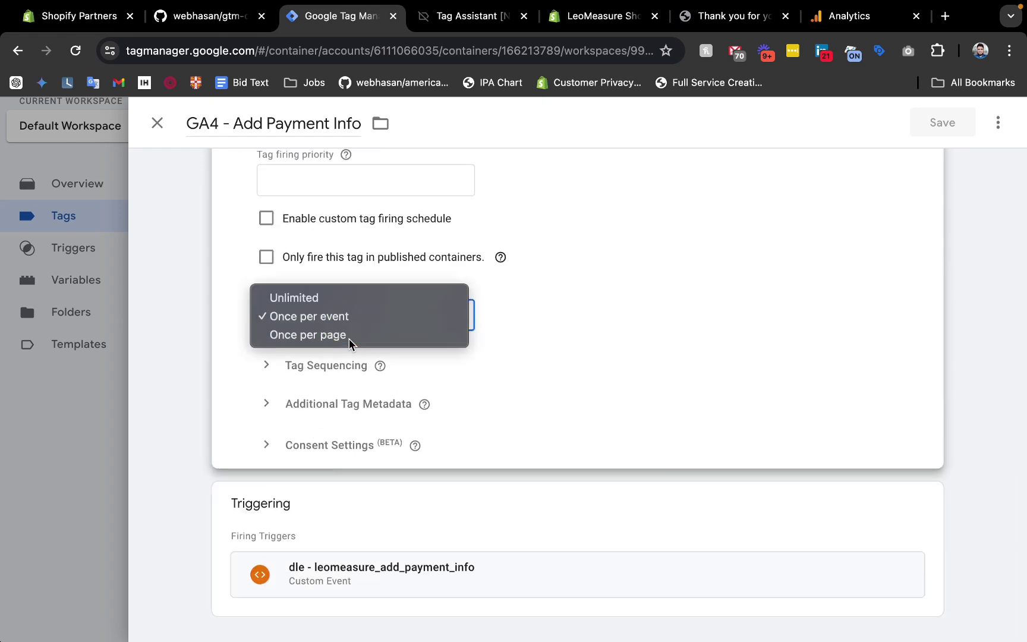
click(350, 335)
scroll(617, 298, up, 3)
click(955, 121)
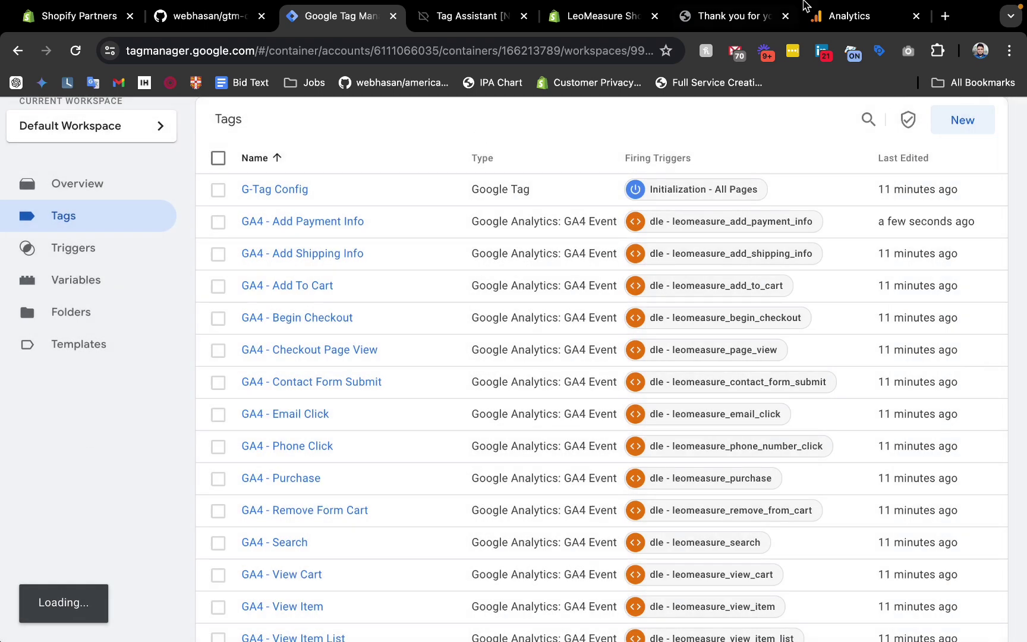
scroll(351, 457, down, 2)
scroll(211, 415, up, 4)
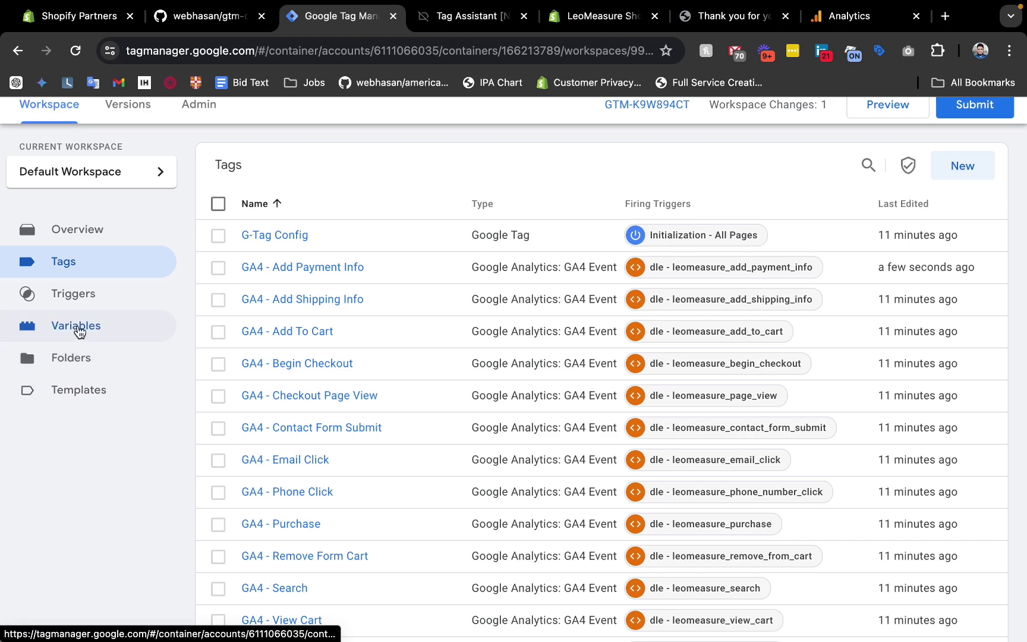
Open the js - sent_page_view custom code and inspect the Page URL check on line 2.
click(79, 332)
scroll(460, 416, down, 5)
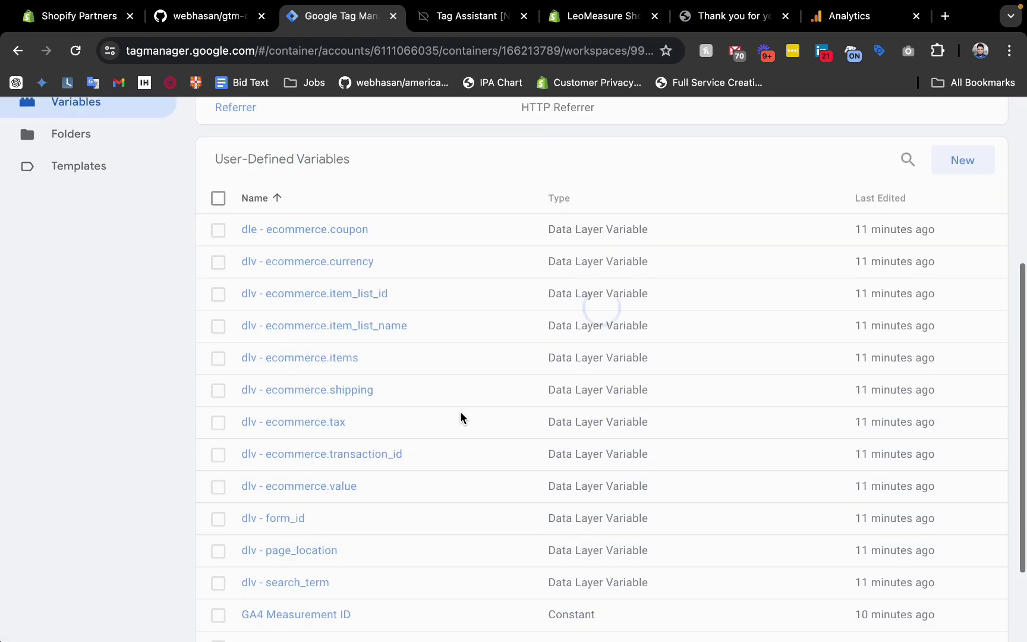
scroll(460, 418, down, 2)
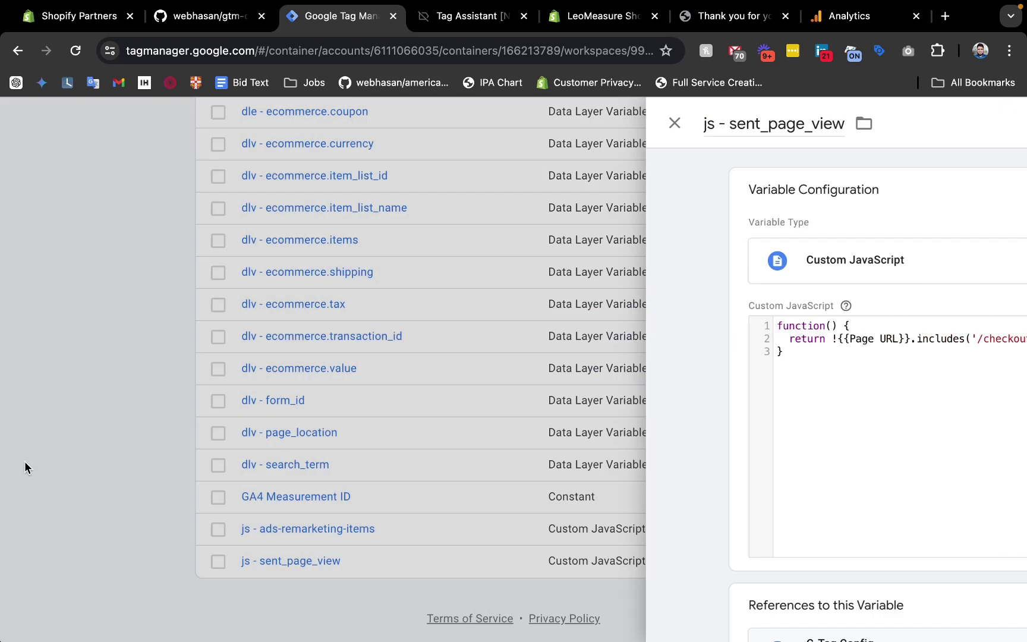
click(25, 465)
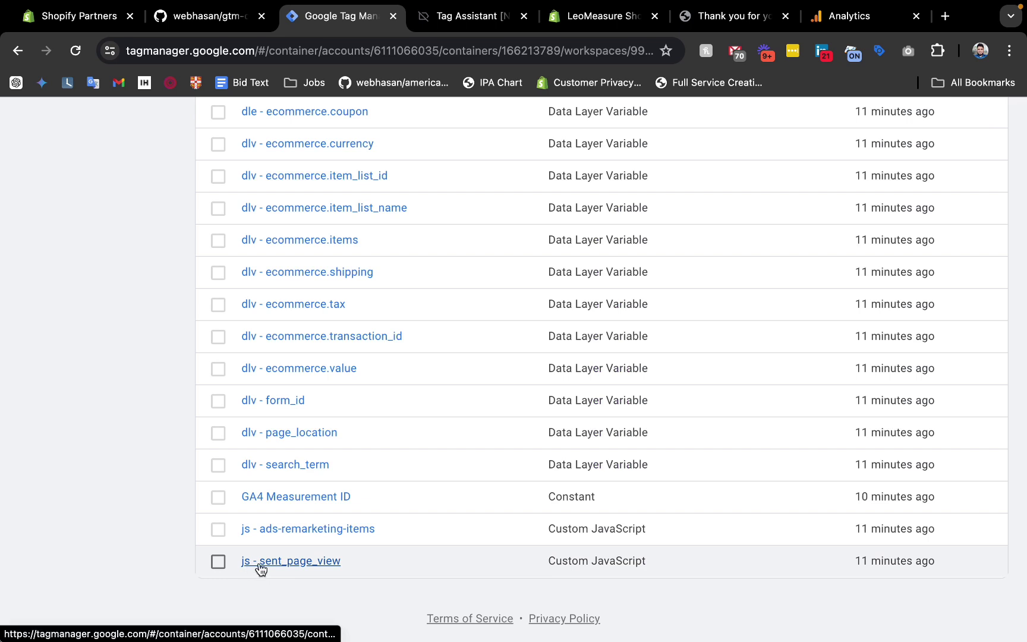
click(294, 563)
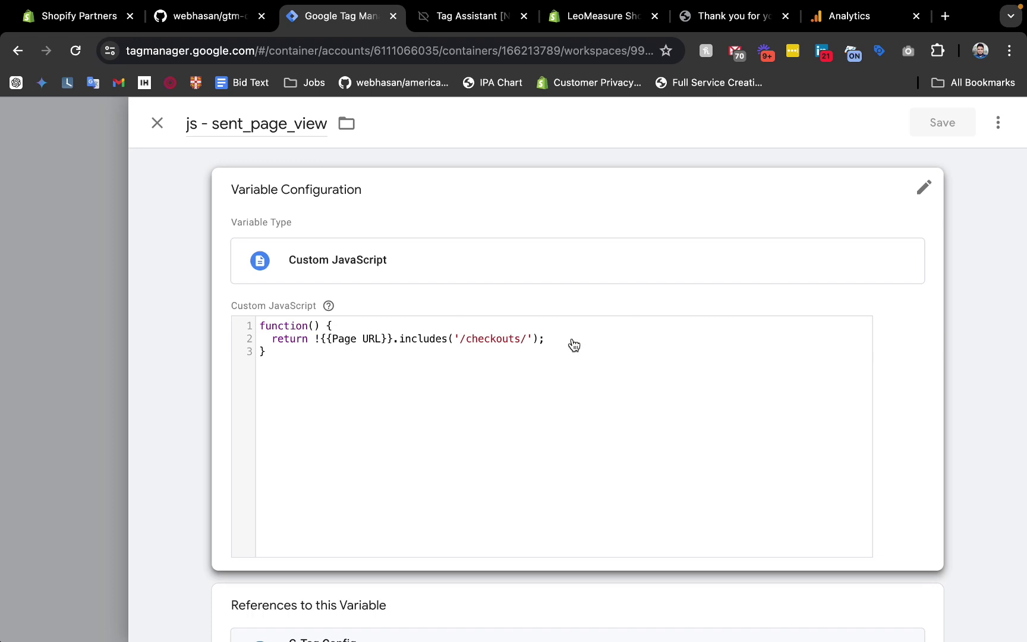
click(341, 346)
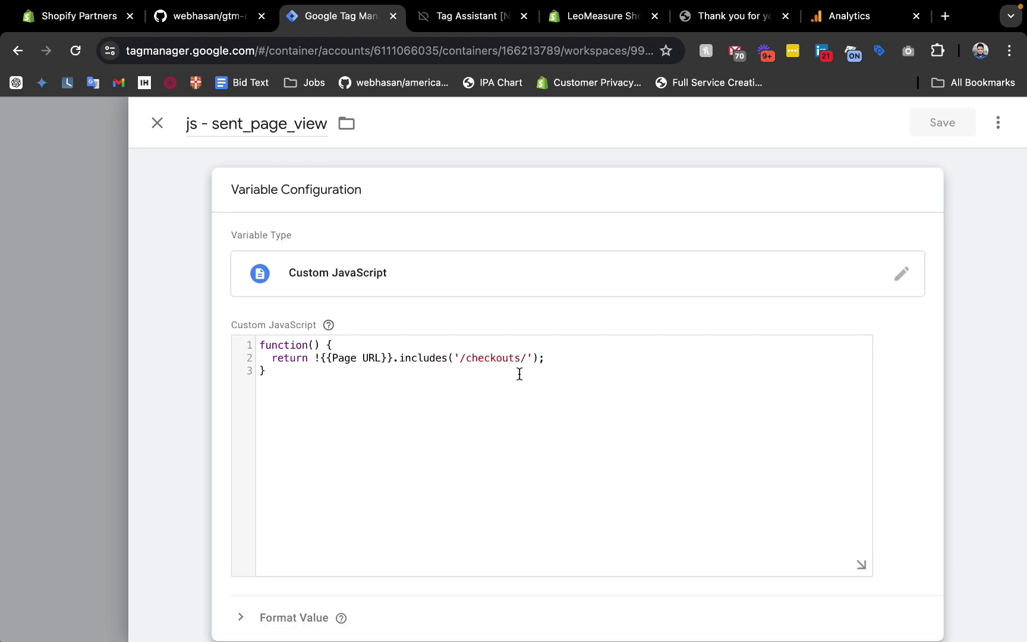
drag(547, 361, 323, 362)
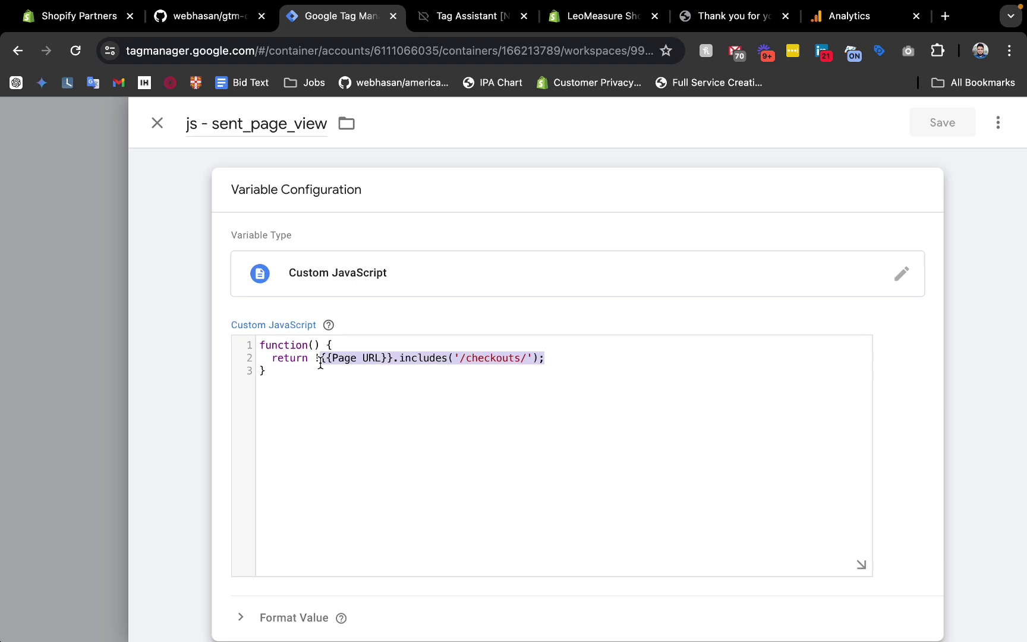
click(409, 360)
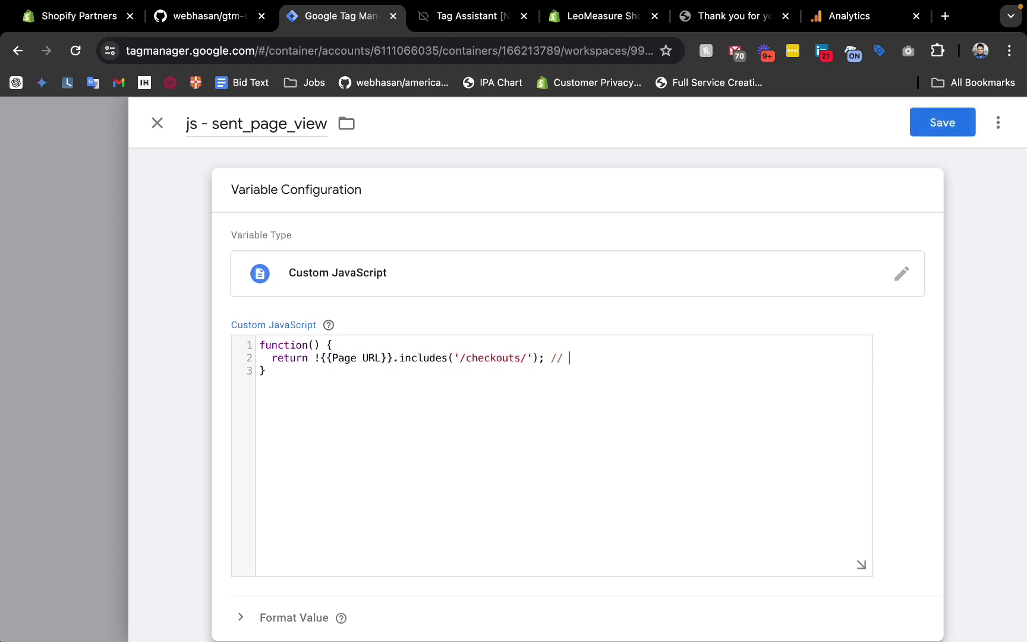
click(765, 16)
scroll(538, 176, down, 1)
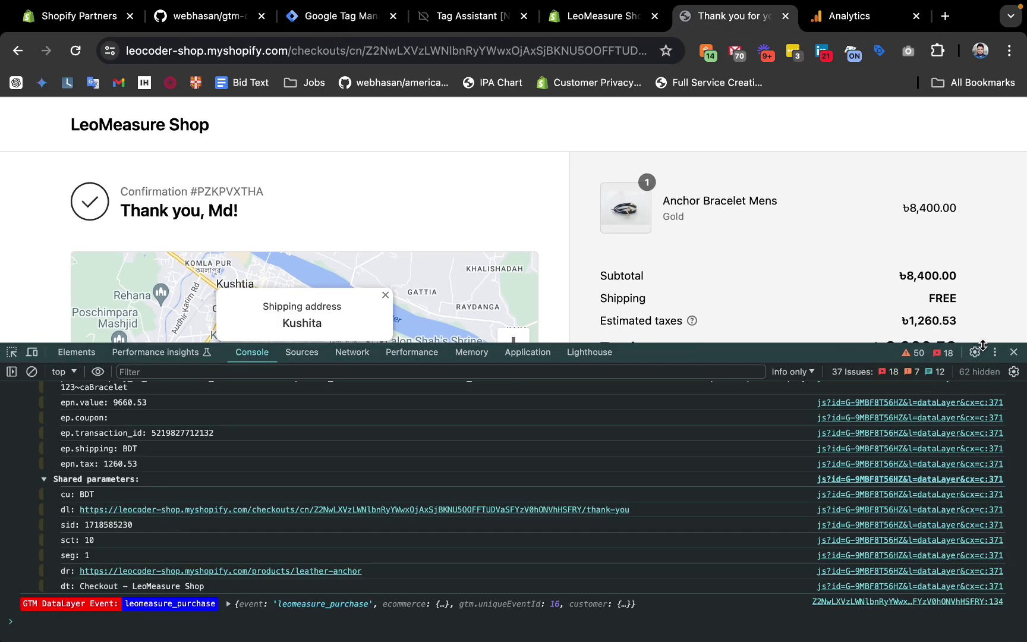
Close the console, browse the store, and open the inspector on the checkout page.
click(1014, 352)
click(158, 132)
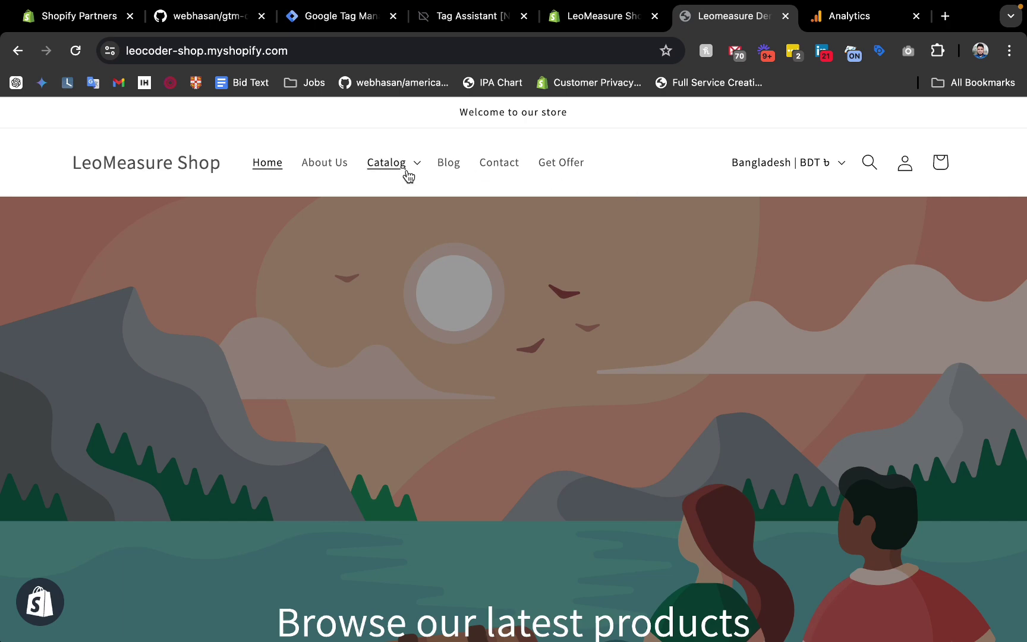
click(406, 172)
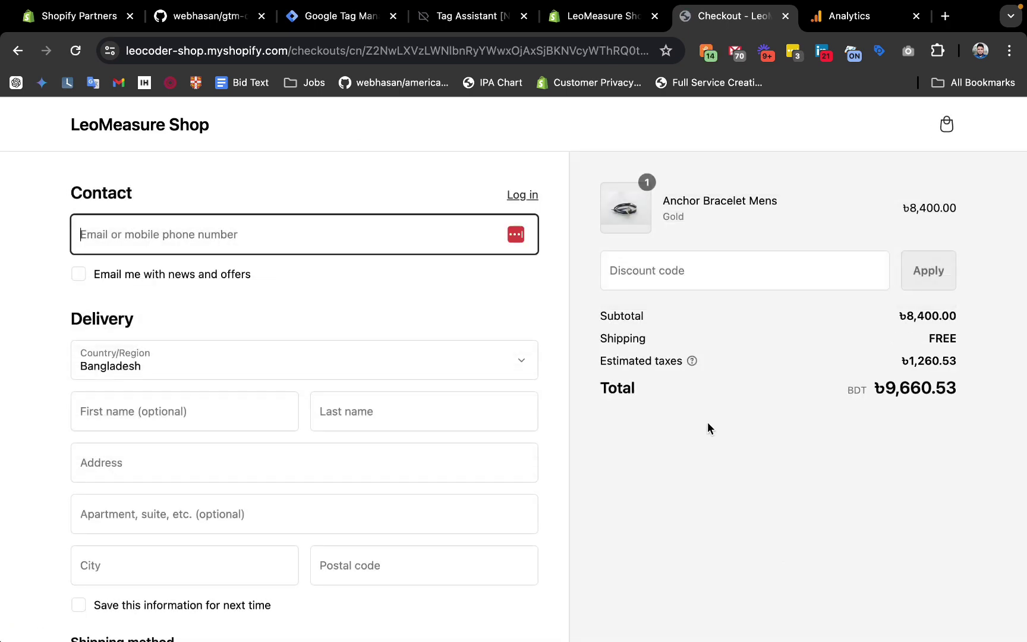
scroll(508, 385, down, 7)
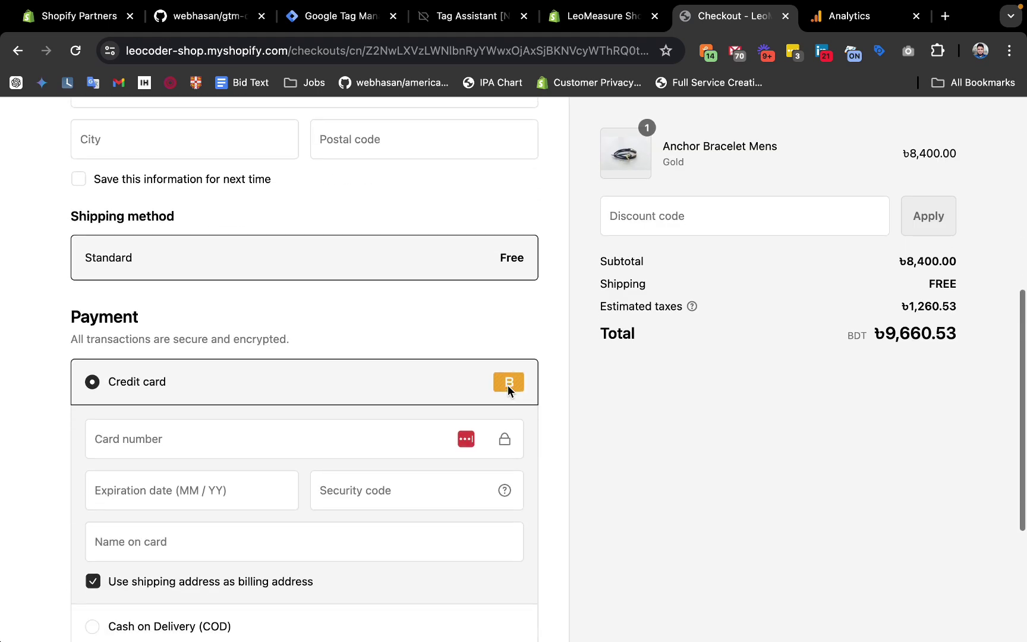
right_click(550, 230)
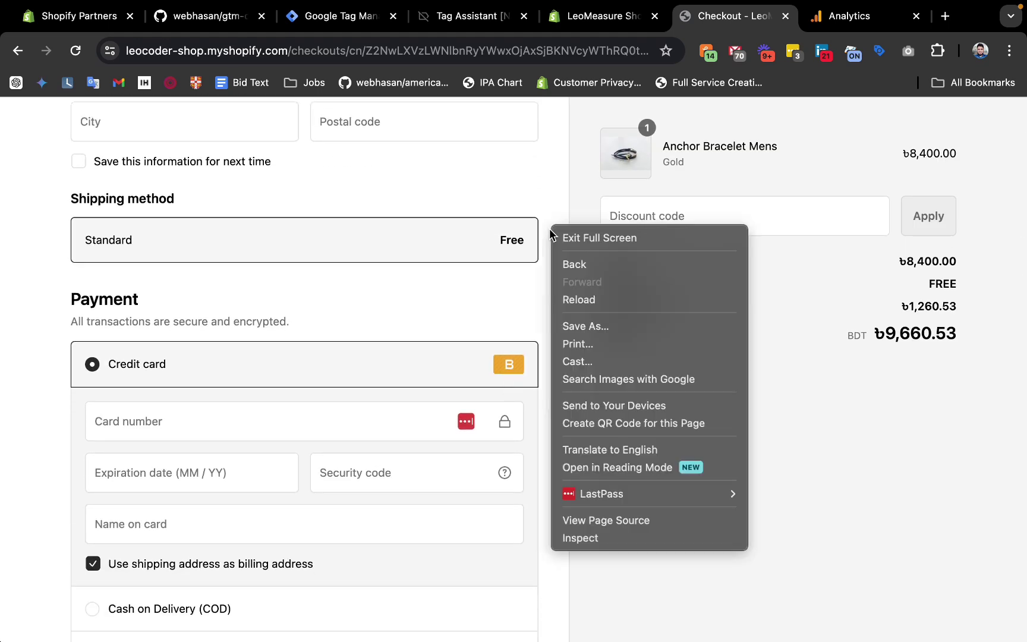
click(577, 543)
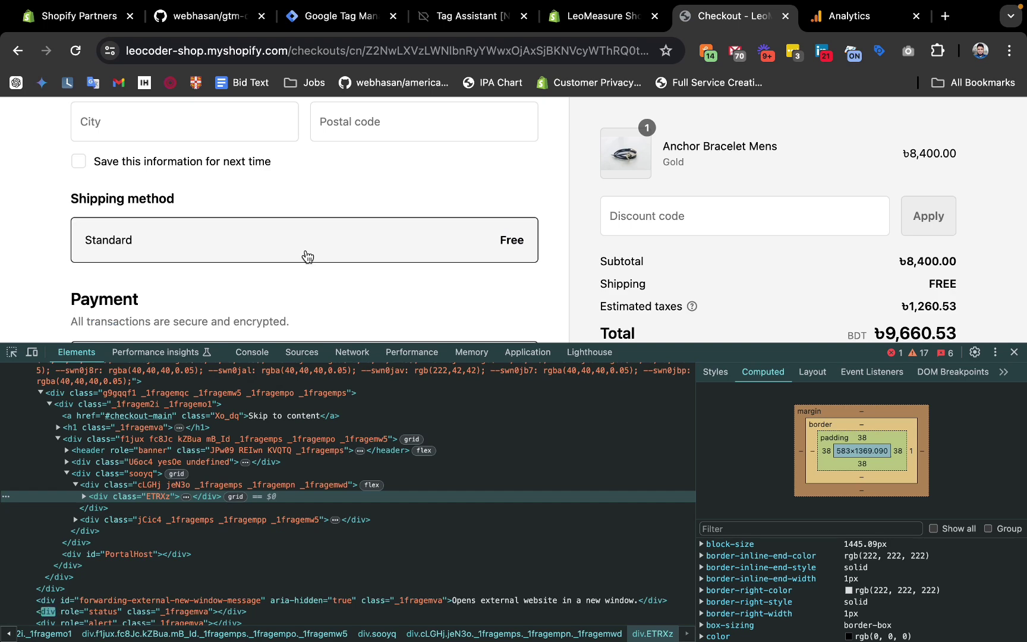
Expand WebPixelsManagerSandboxContainer > iframe > #document > html > head to view its GTM scripts.
scroll(328, 476, down, 4)
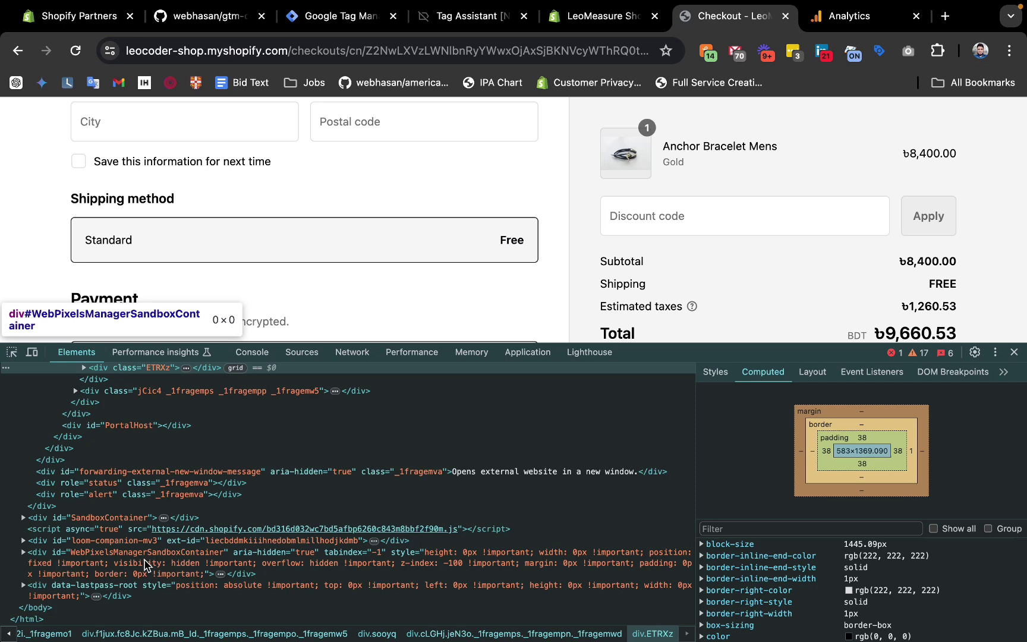
click(22, 552)
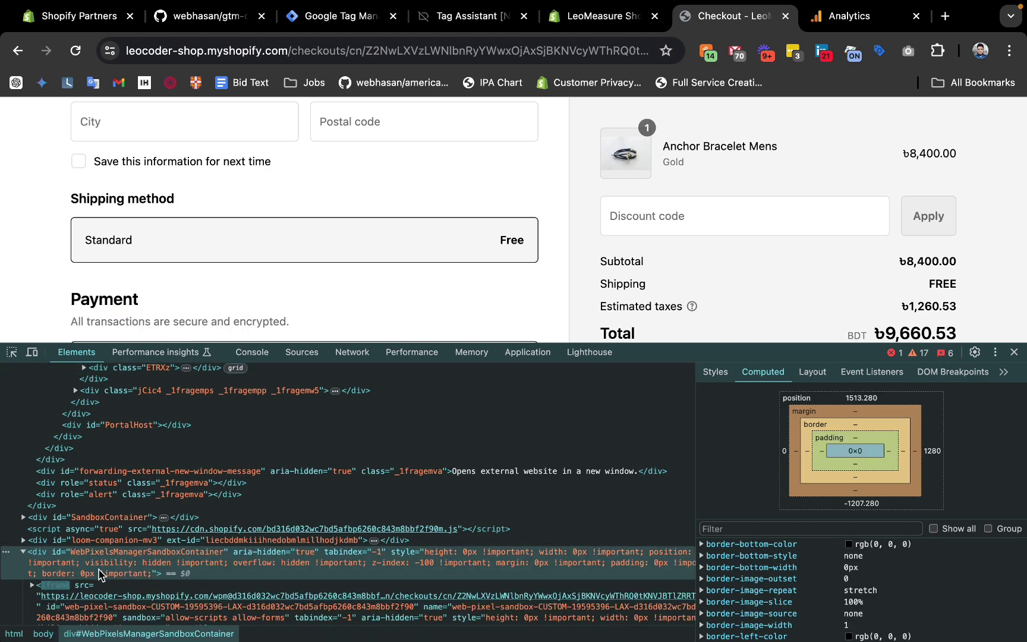
scroll(33, 499, down, 2)
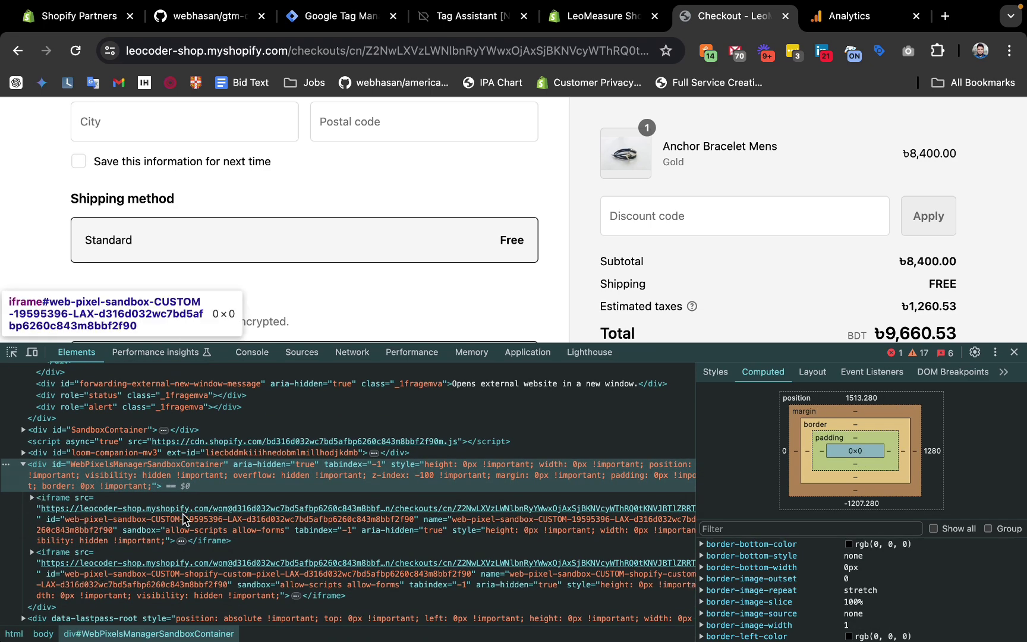
click(32, 499)
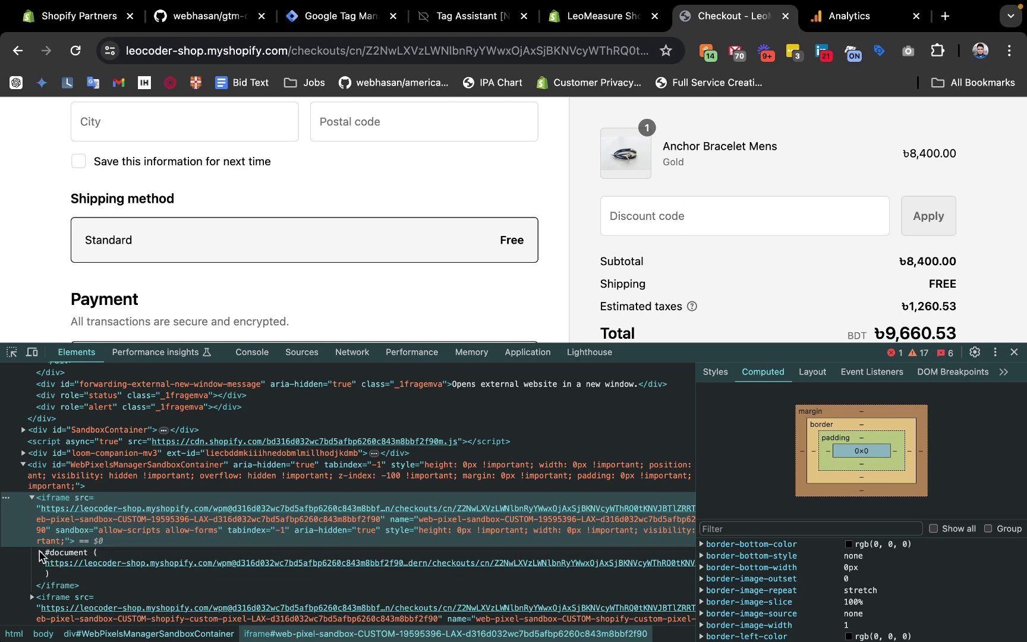
click(41, 553)
scroll(60, 546, down, 3)
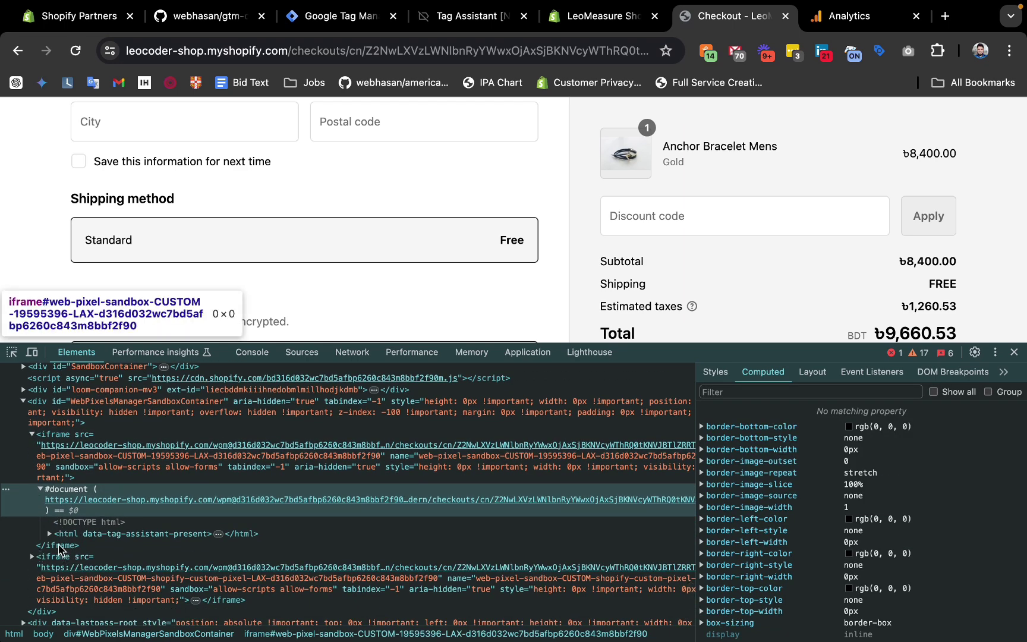
click(50, 533)
click(60, 547)
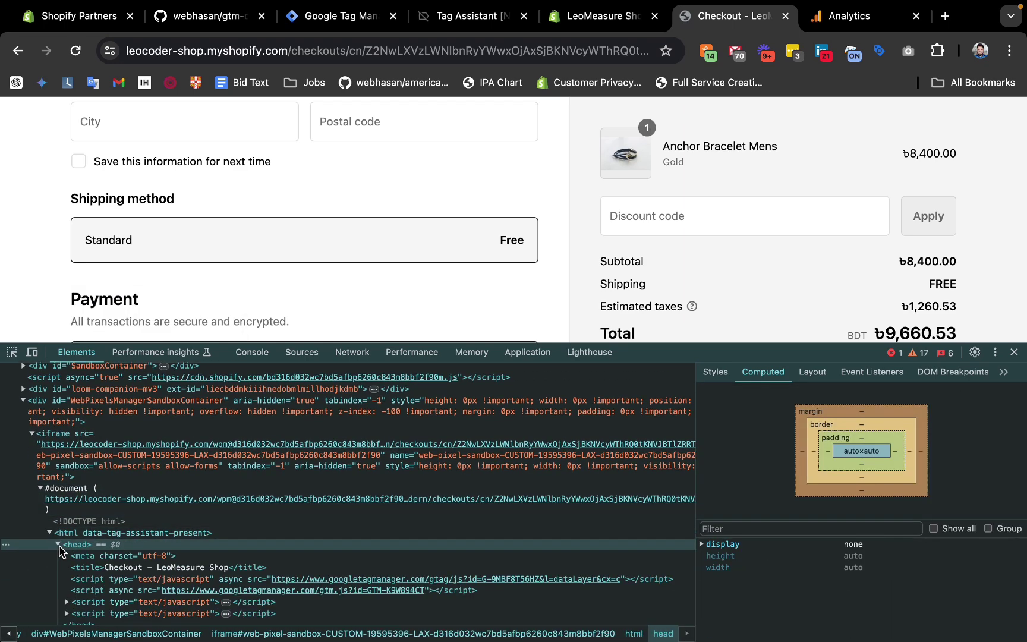
scroll(61, 559, down, 2)
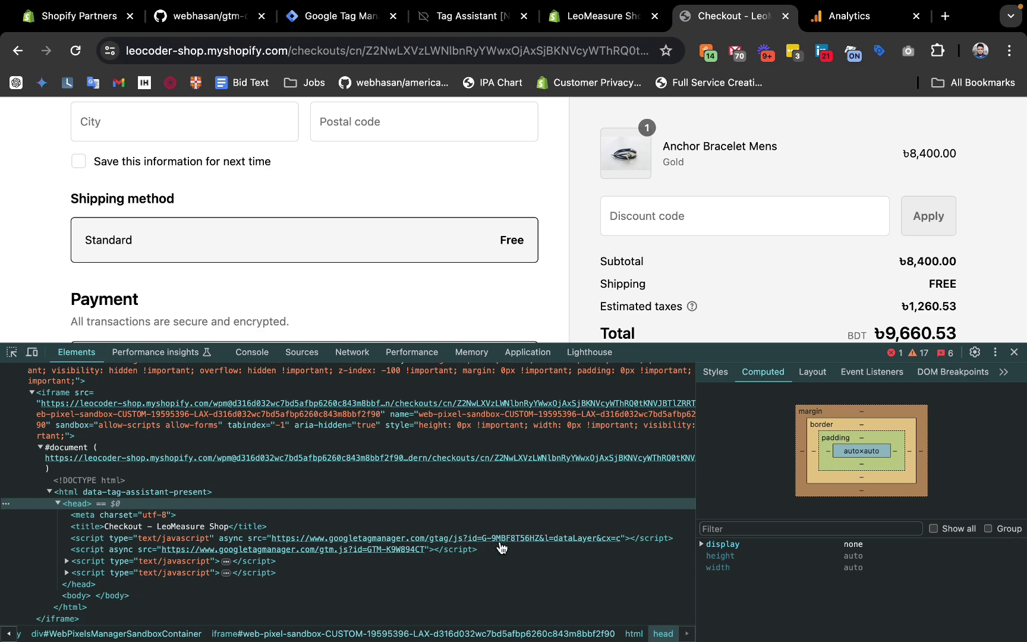
scroll(393, 538, up, 2)
scroll(389, 538, up, 1)
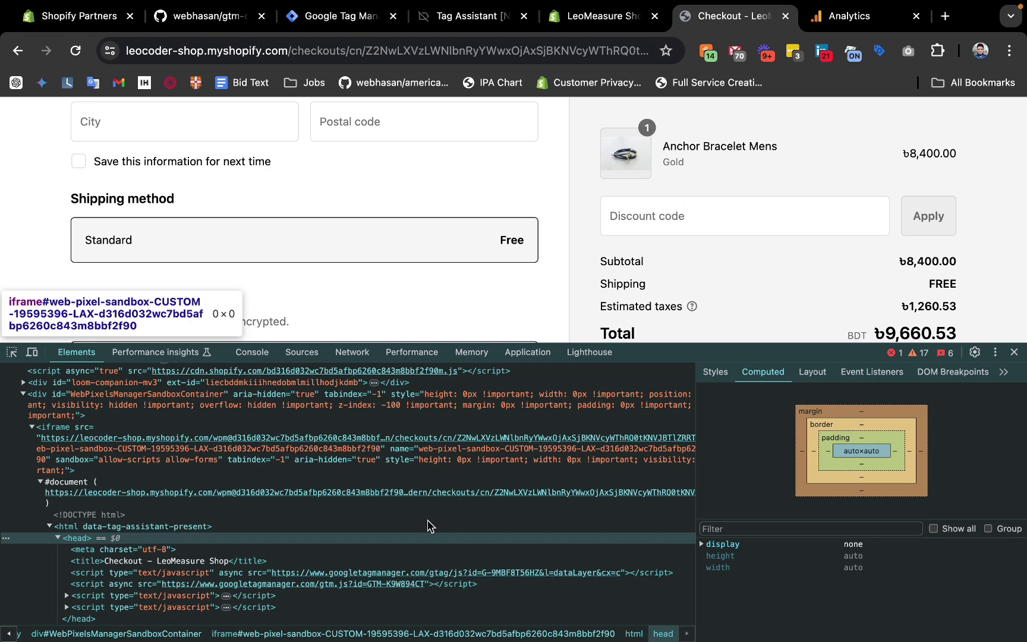
scroll(428, 526, up, 5)
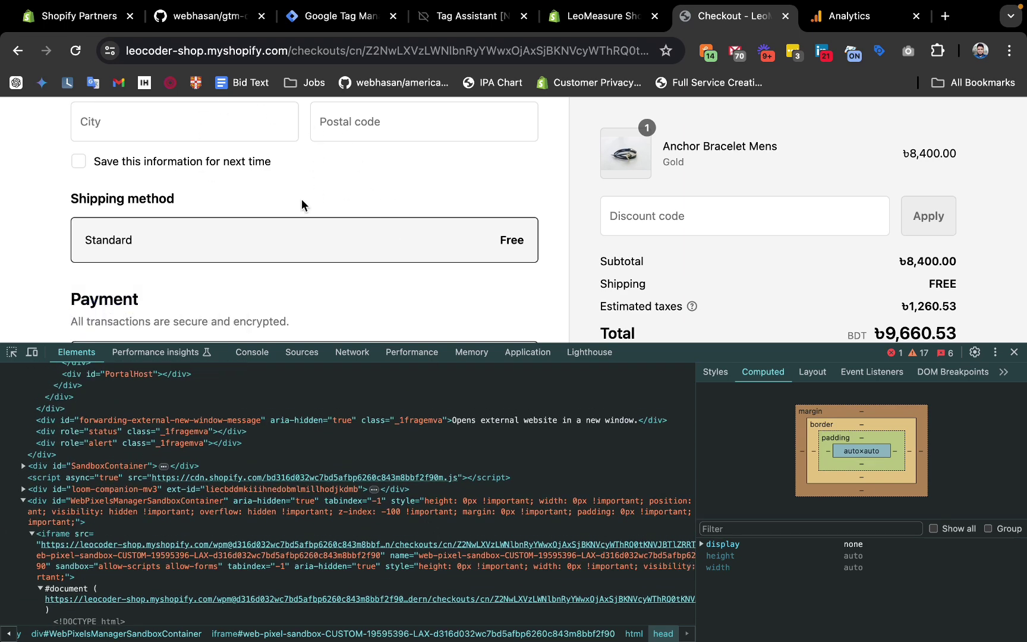
scroll(72, 465, down, 3)
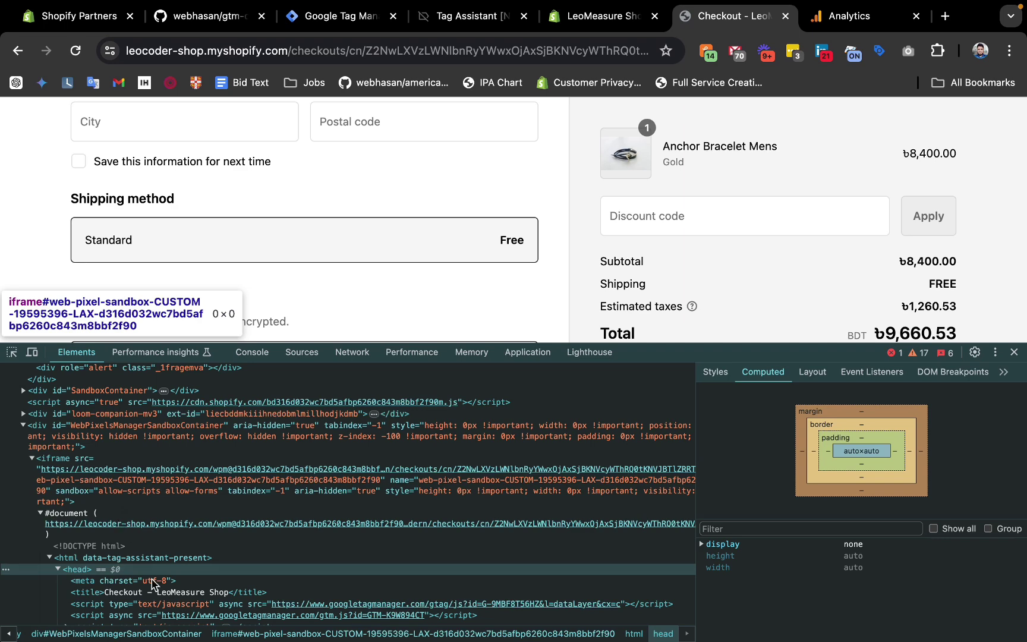
scroll(152, 583, down, 2)
scroll(153, 584, up, 1)
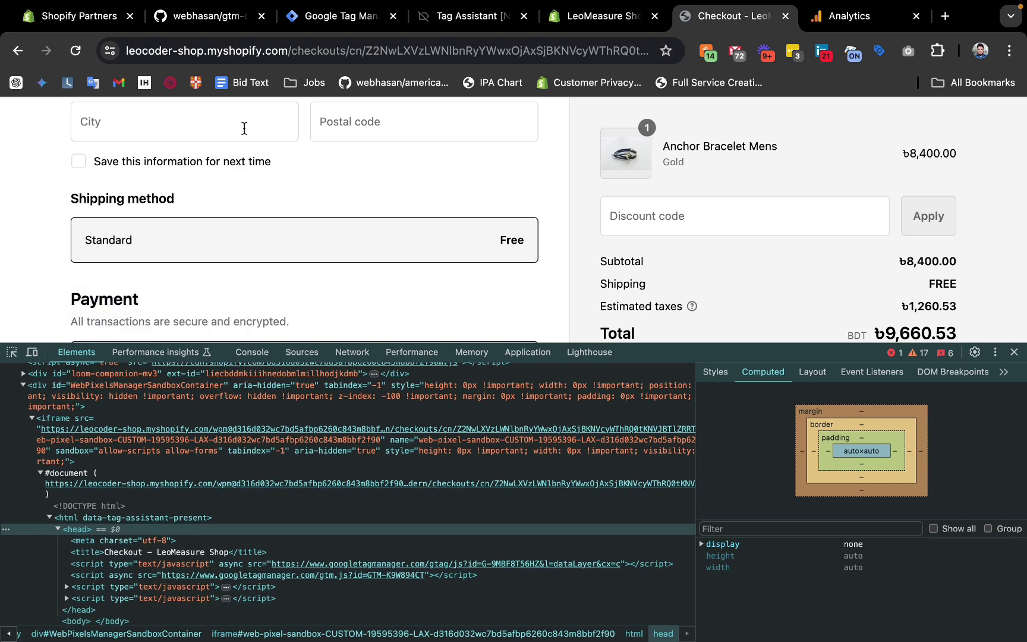
Copy the checkout page URL into a cleared Sublime Text scratch file.
click(383, 49)
key(super+c)
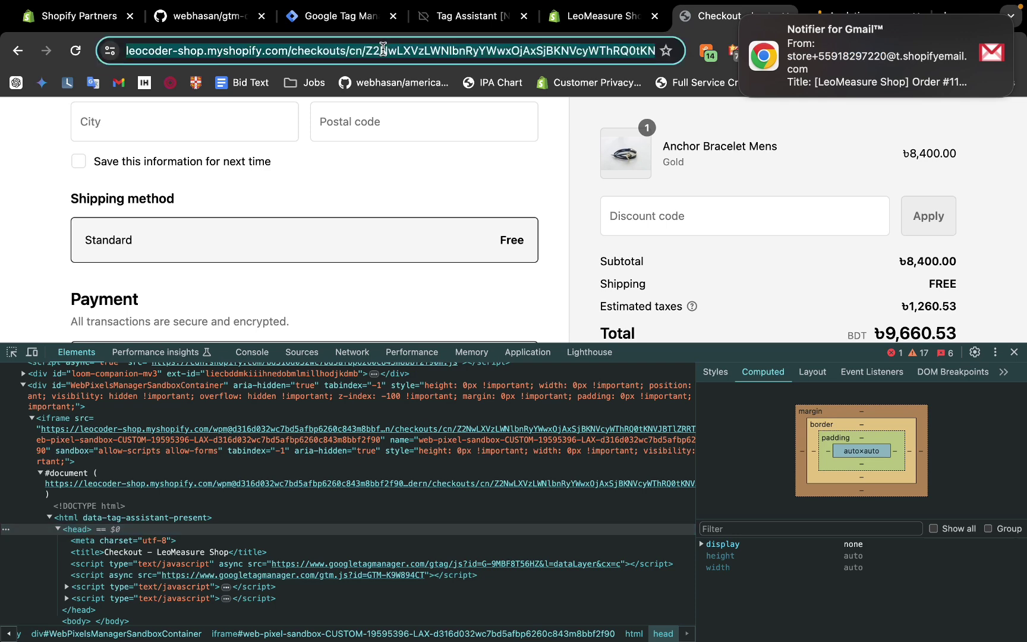
key(super+Tab)
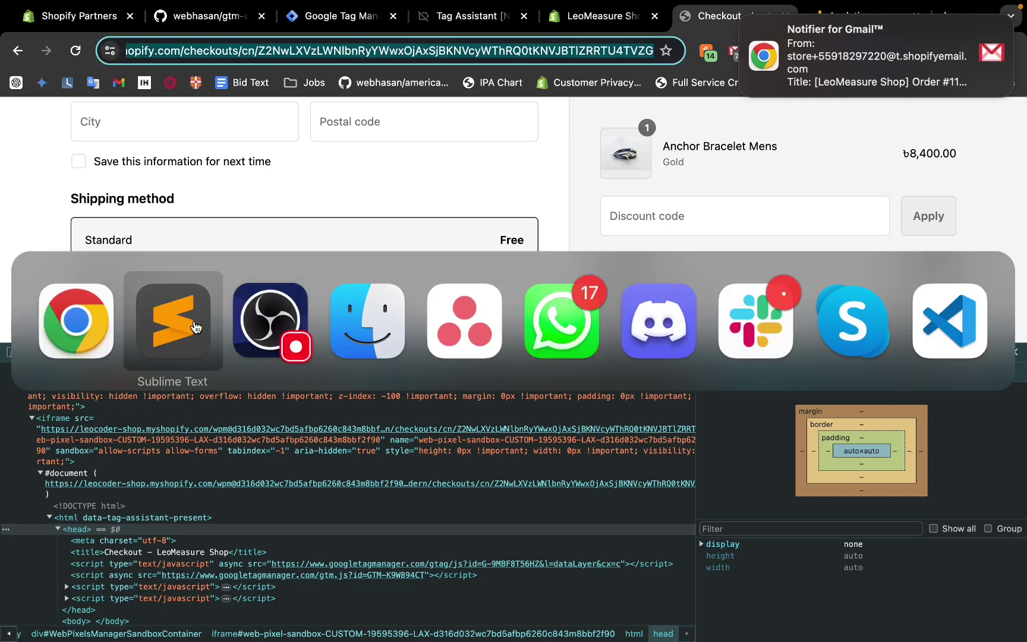
key(super+a)
key(BackSpace)
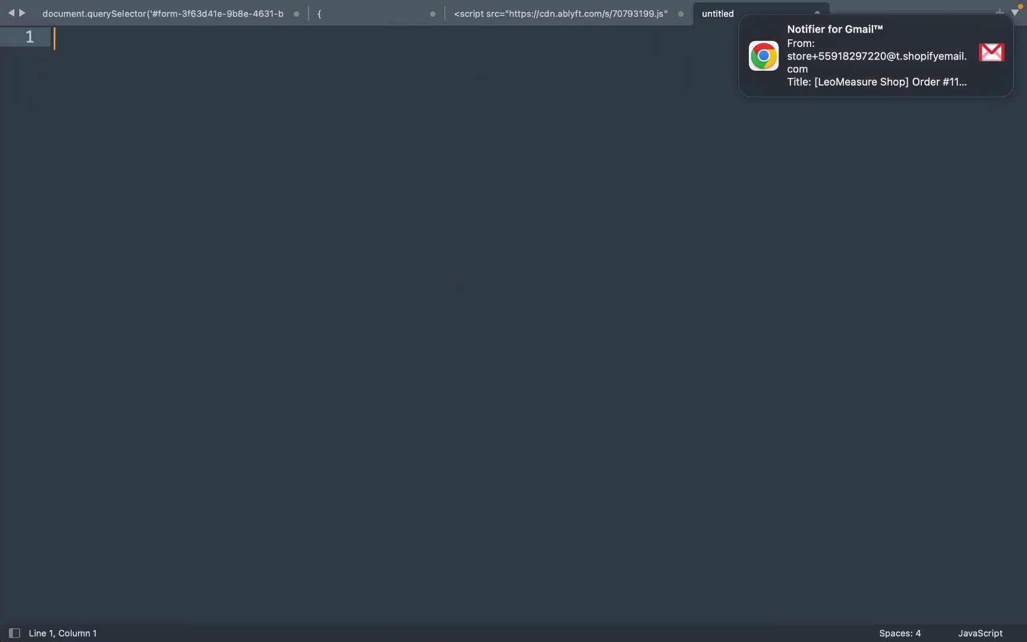
key(super+v)
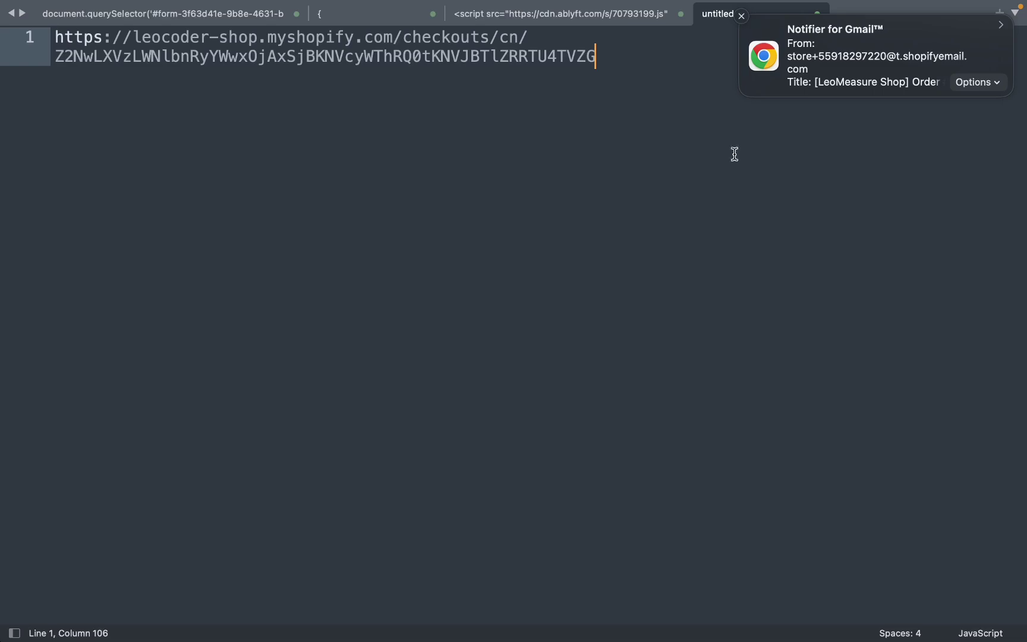
key(super+Tab)
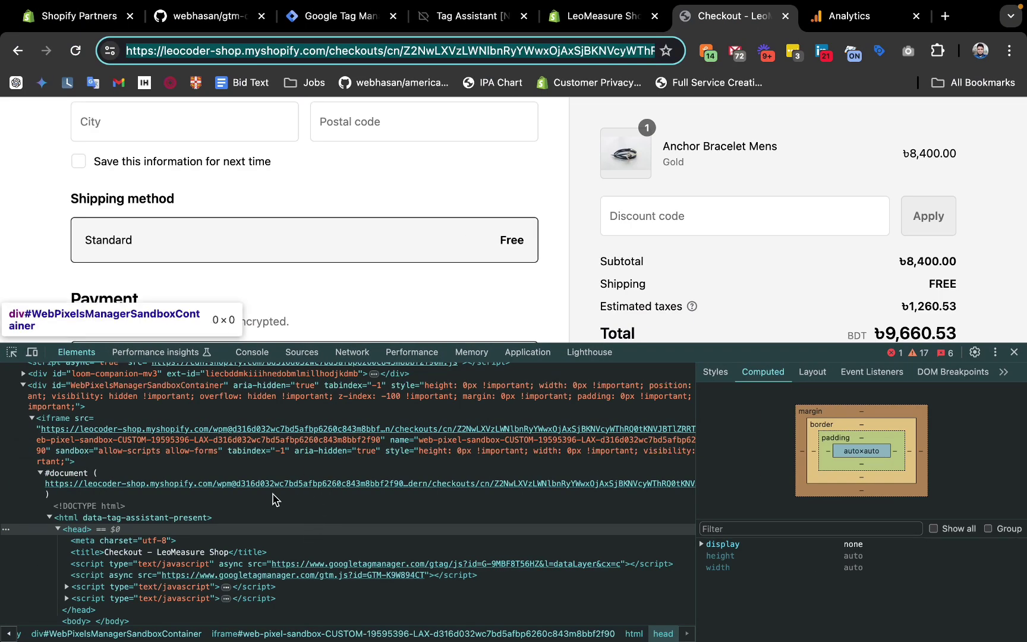
Open the sandbox iframe's URL in a new tab and paste it on line 4.
right_click(233, 491)
click(283, 456)
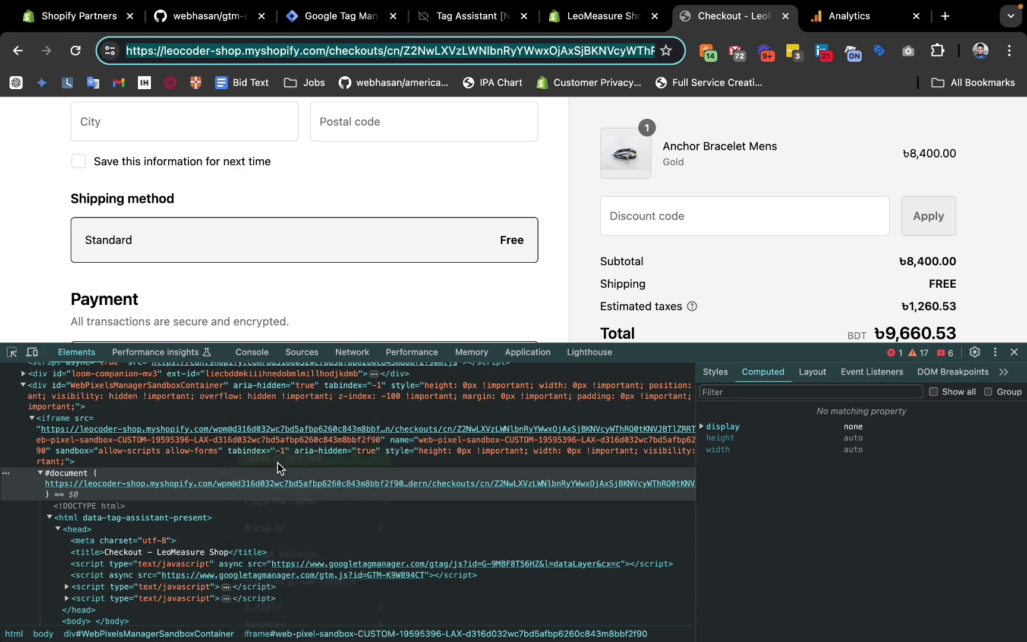
click(398, 53)
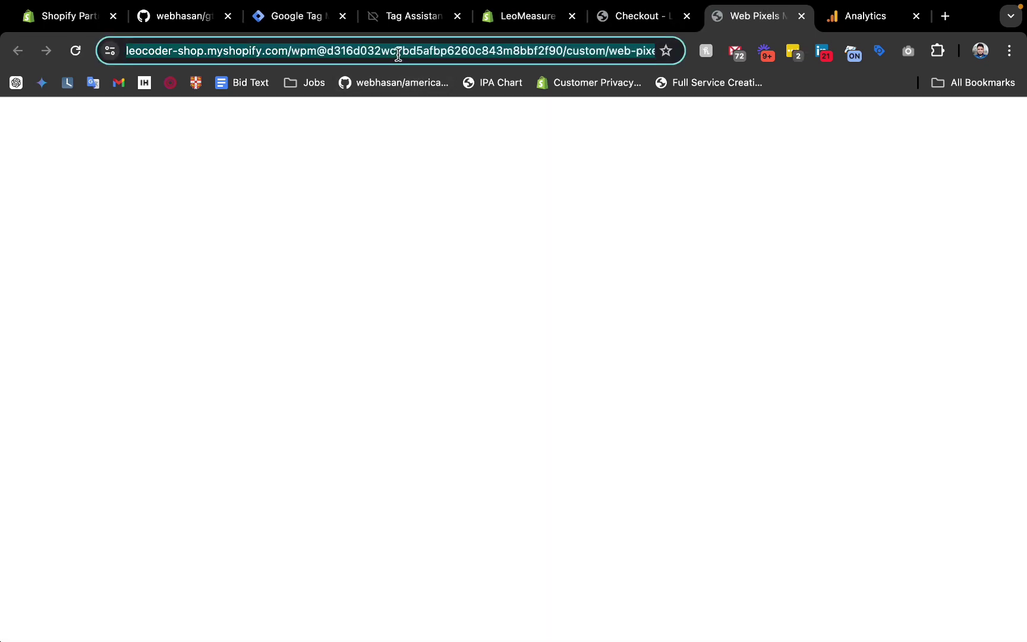
key(super+Tab)
key(Return)
key(Return)
key(Return)
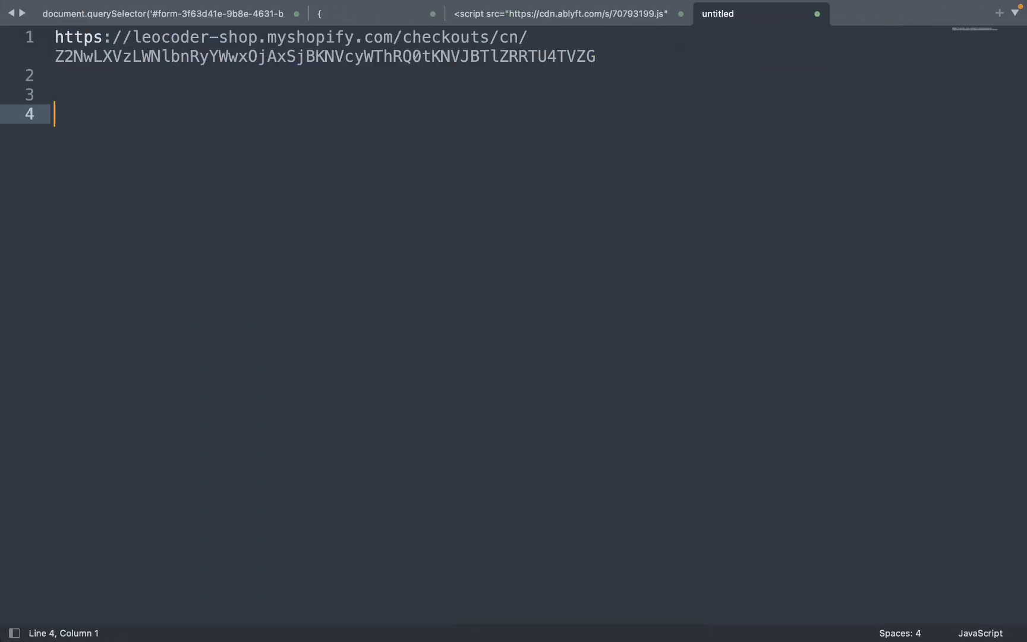
text(https://leocoder-shop.myshopify.com/wpm@d316d032wc7bd5afbp6260c843m8bbf2f90/custom/web-pixel-19595396@2/sandbox/modern/checkouts/cn/Z2NwLXVzLWNlbnRyYWwxOjAxSjBKNVcyWThRQ0tKNVJBTlZRRTU4TVZG)
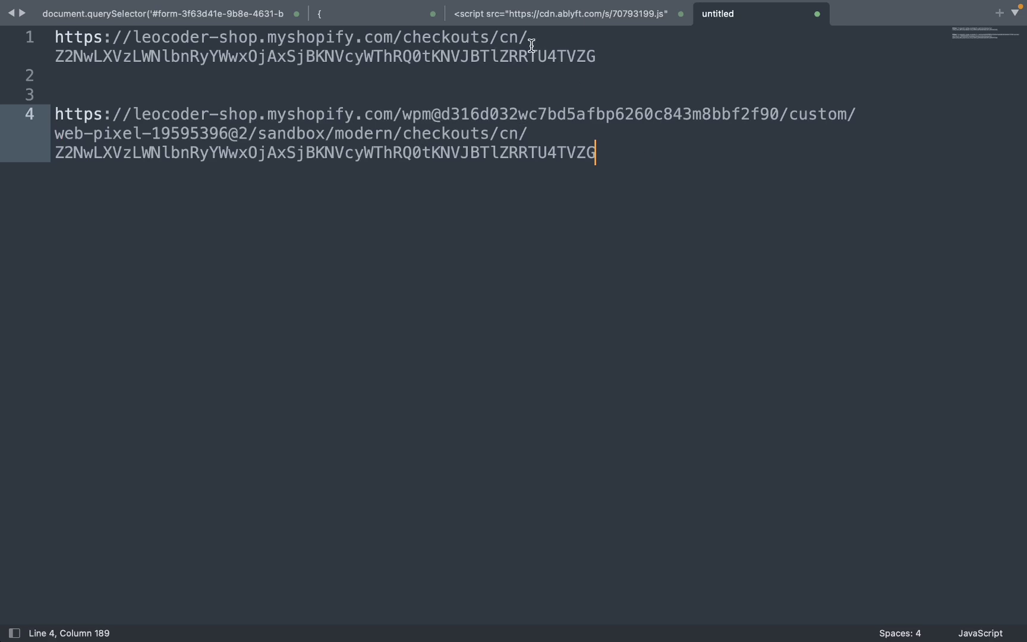
Highlight the /checkouts/cn/ path, shop domain, and extra wpm sandbox path to compare URLs.
drag(531, 45, 392, 42)
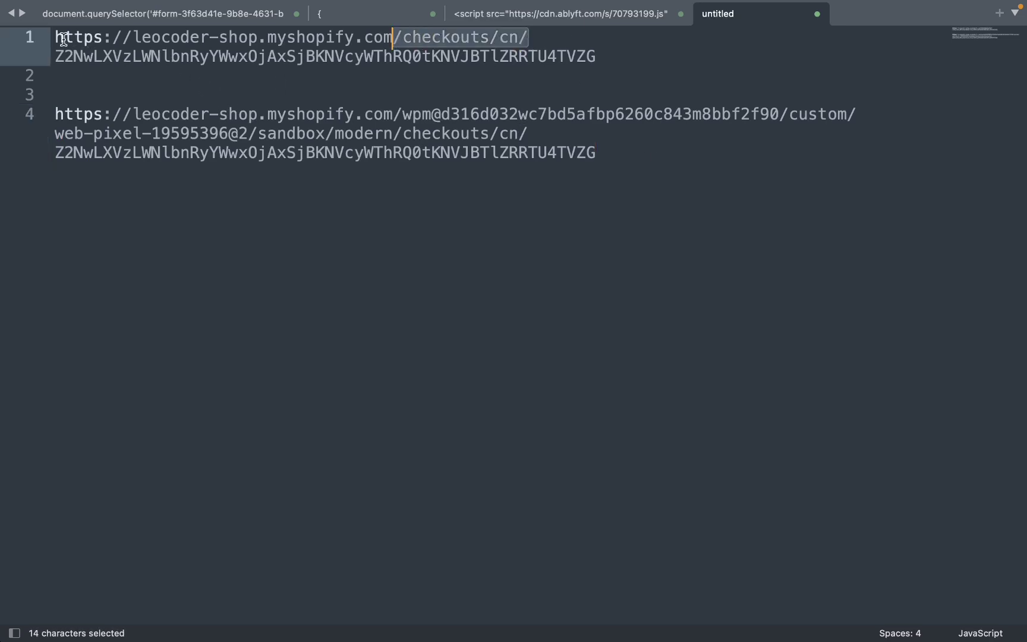
drag(57, 40, 369, 41)
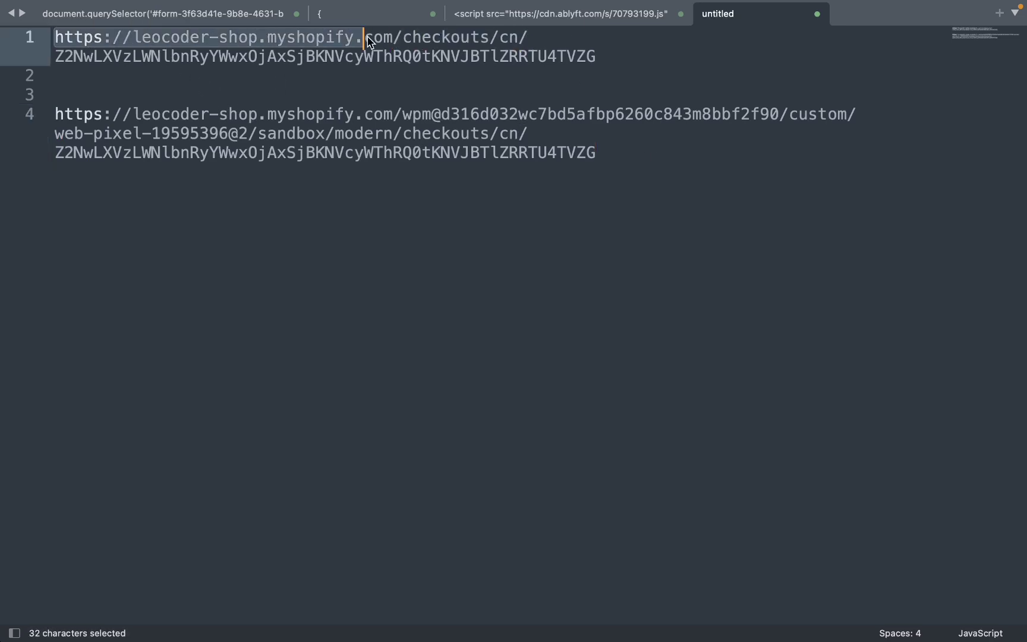
click(602, 154)
drag(401, 114, 367, 136)
key(ctrl+Right)
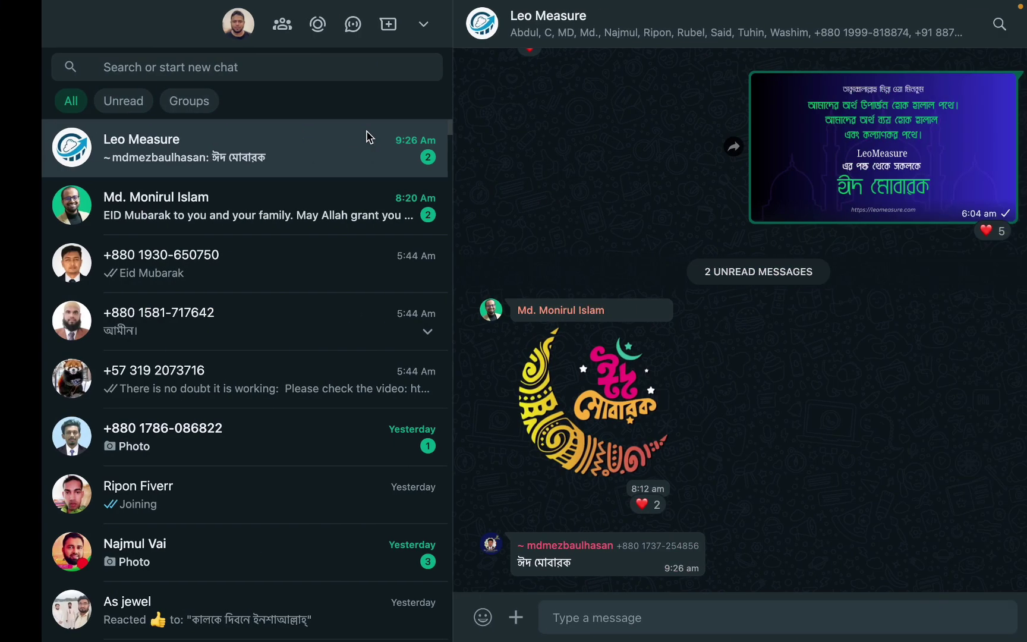
key(ctrl+Left)
Check the Tag Assistant tab, then reselect the web-pixel and plain checkout URLs in Sublime.
key(super+Tab)
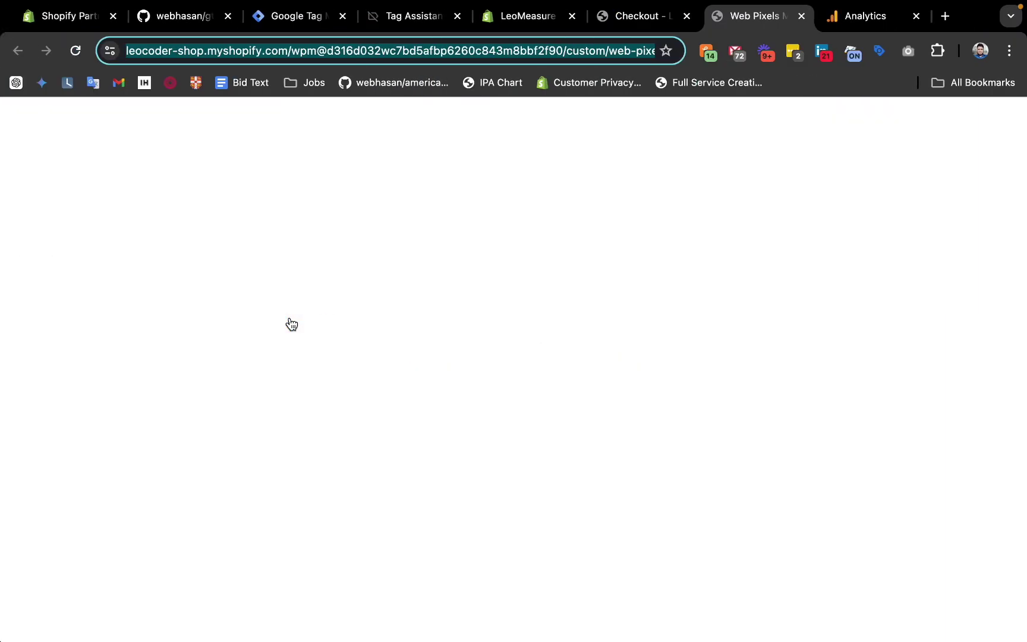
click(629, 21)
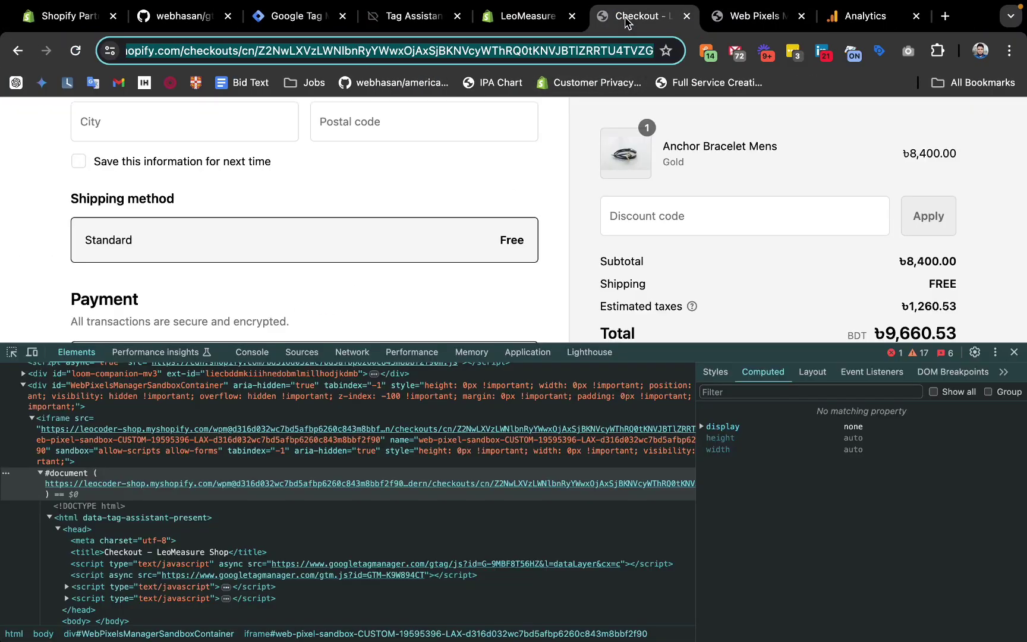
click(528, 19)
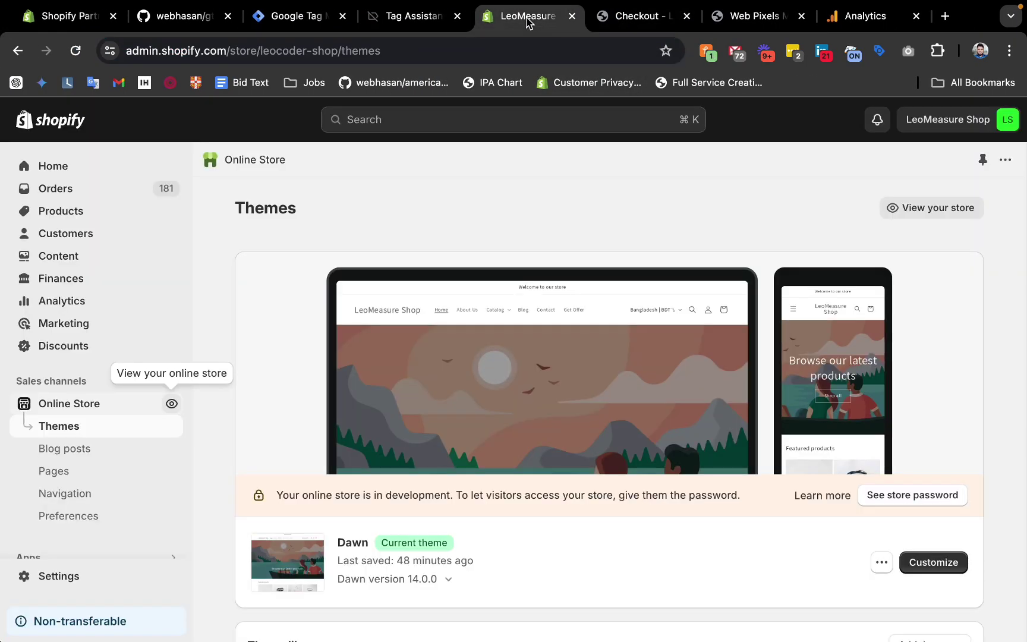
click(425, 15)
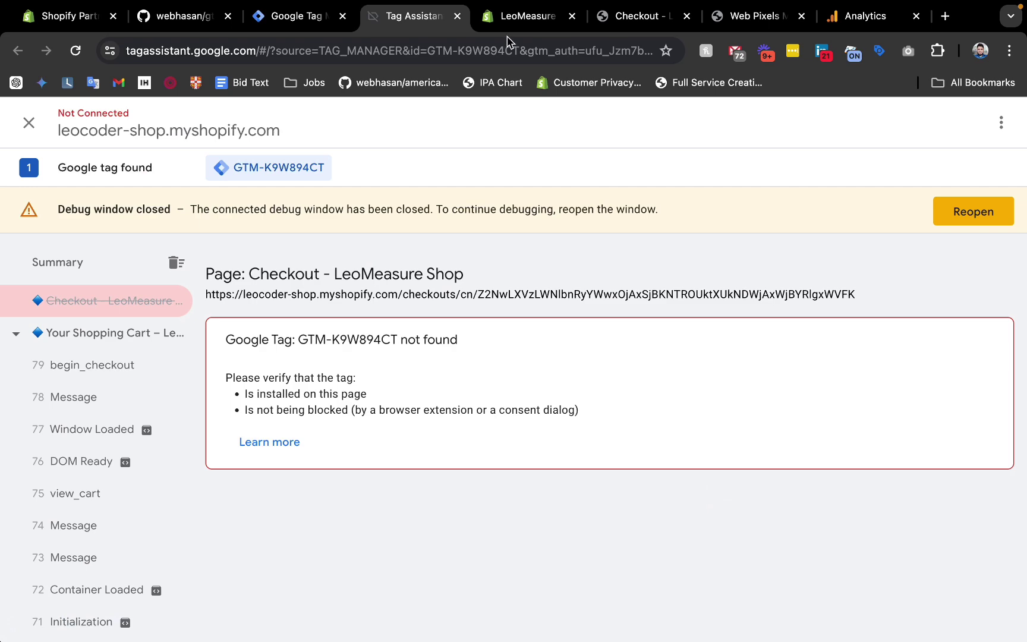
key(super+Tab)
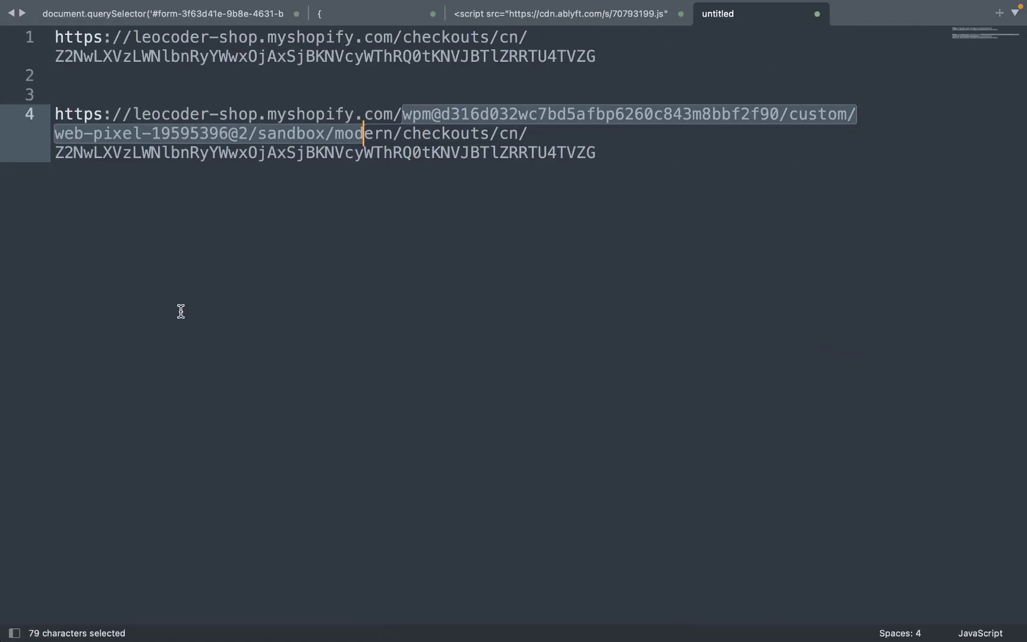
click(355, 173)
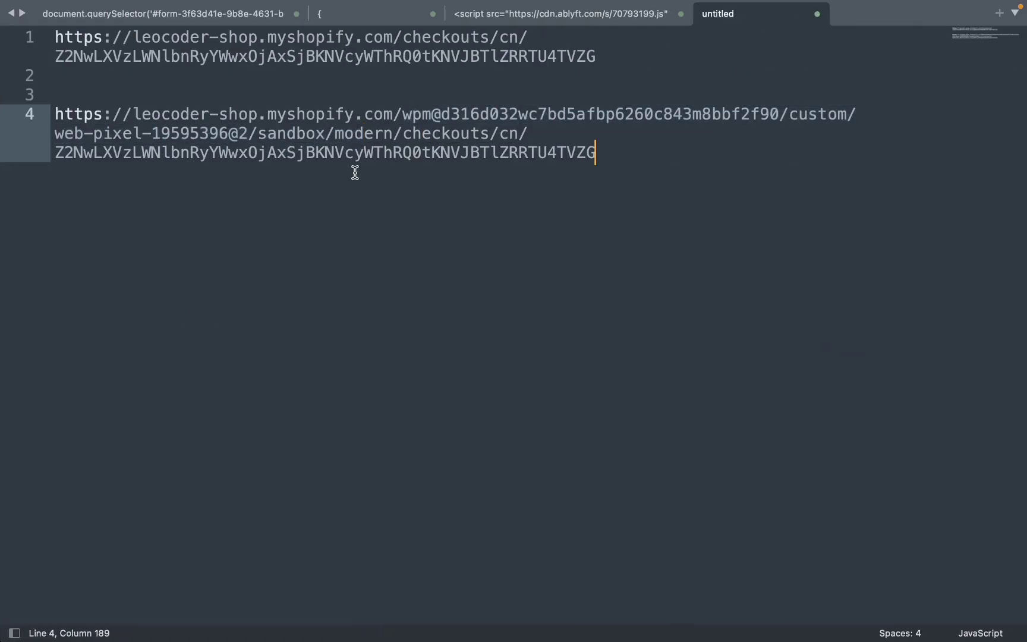
drag(655, 167, 29, 105)
click(307, 153)
drag(684, 154, 55, 112)
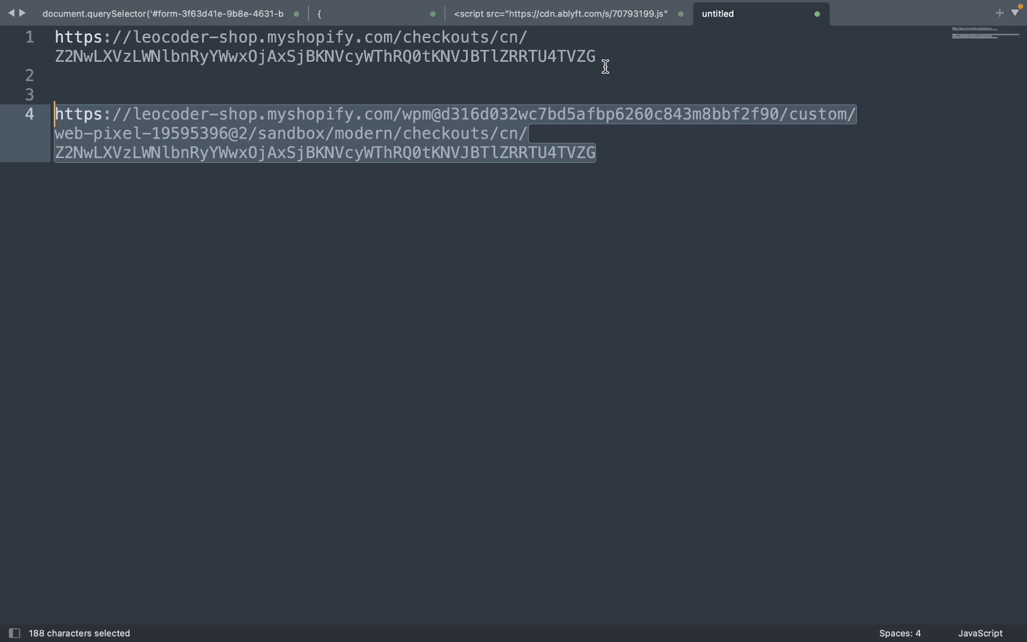
drag(605, 66, 42, 32)
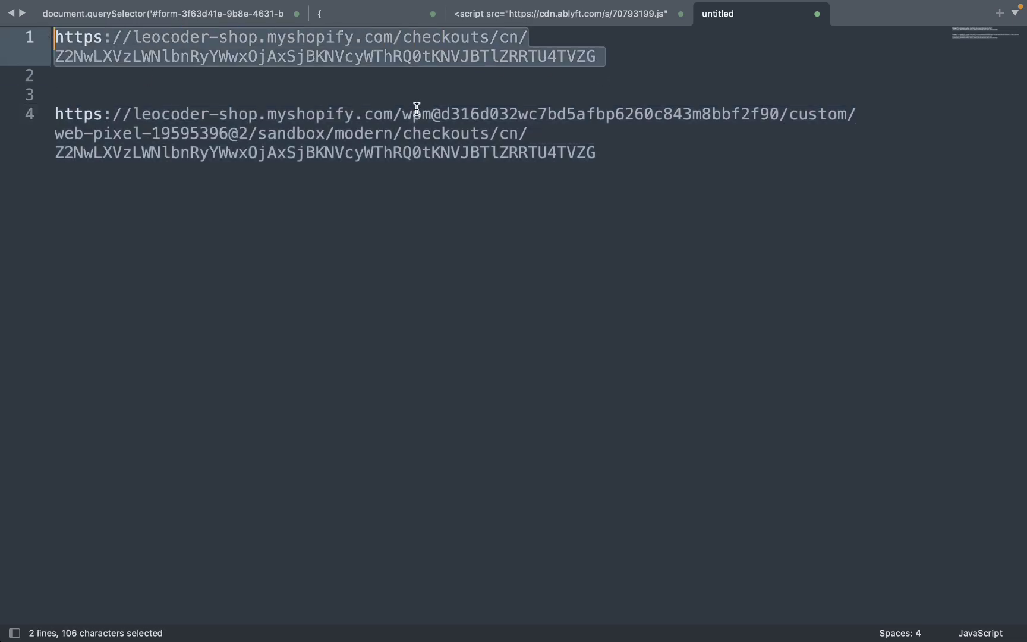
key(super+Tab)
key(super+Tab)
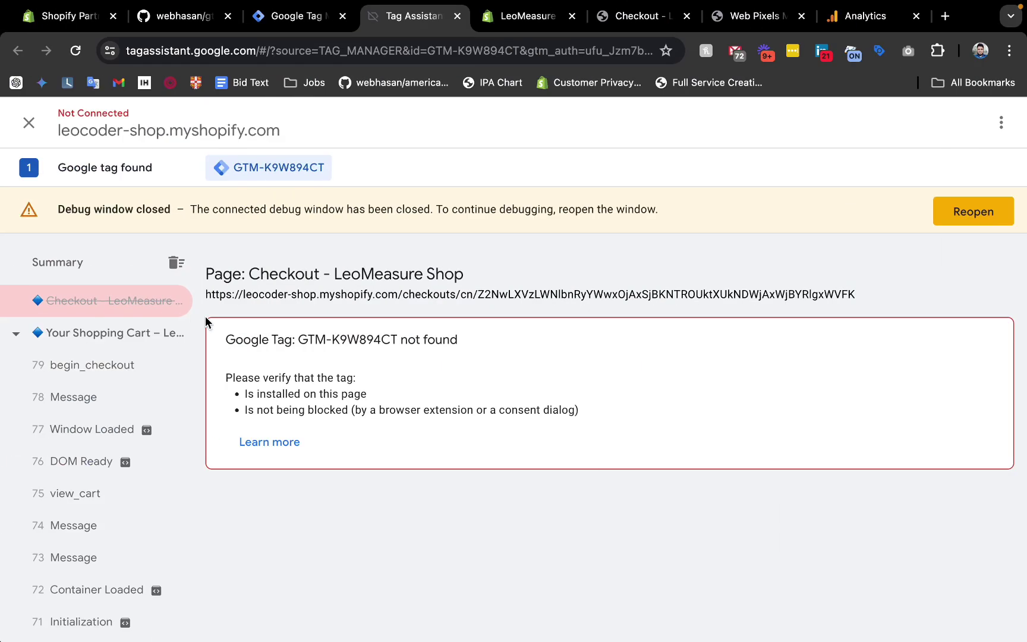
Edit the js - sent_page_view comment, review its includes('/checkouts/') check, then discard changes.
click(280, 18)
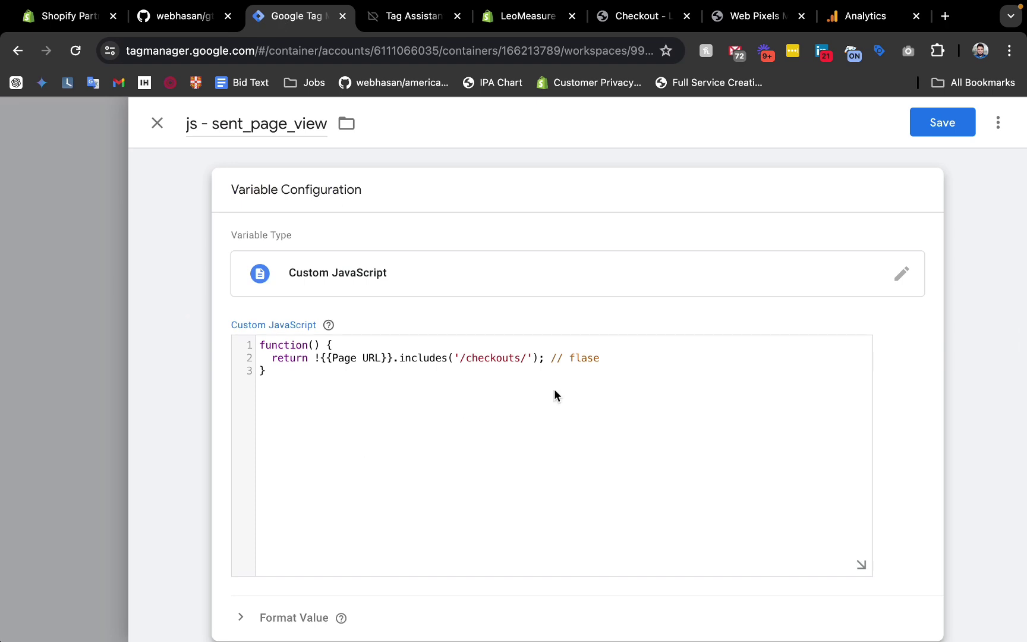
drag(606, 358, 554, 357)
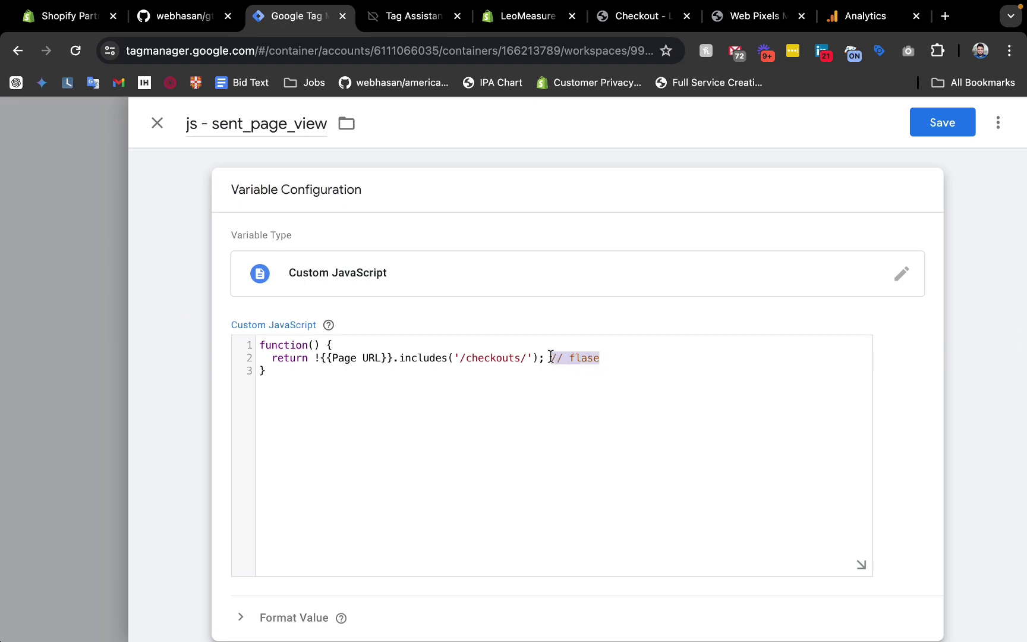
key(BackSpace)
click(433, 384)
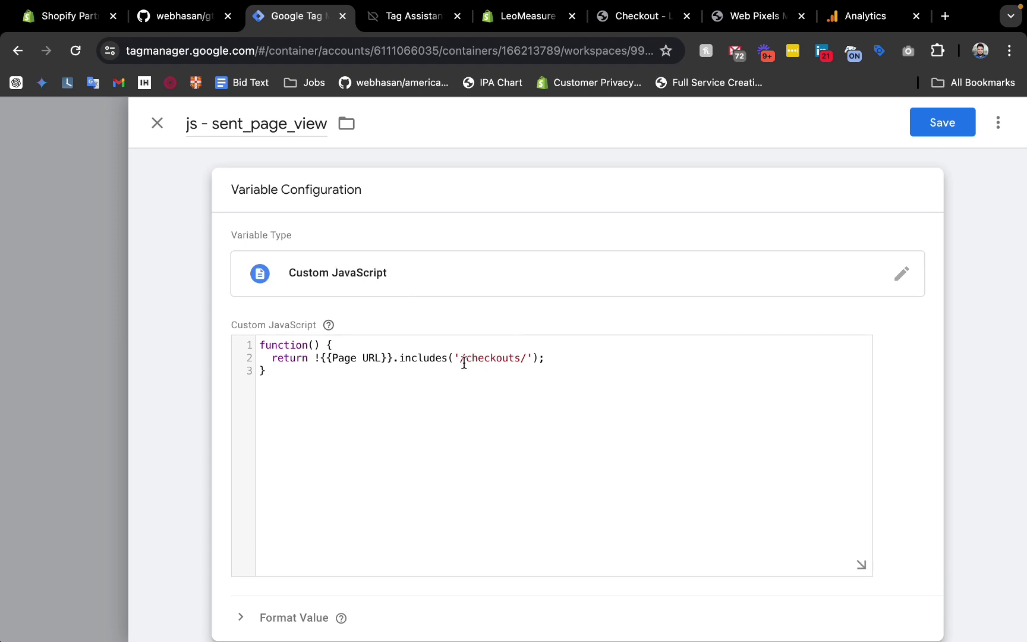
shift+click(528, 356)
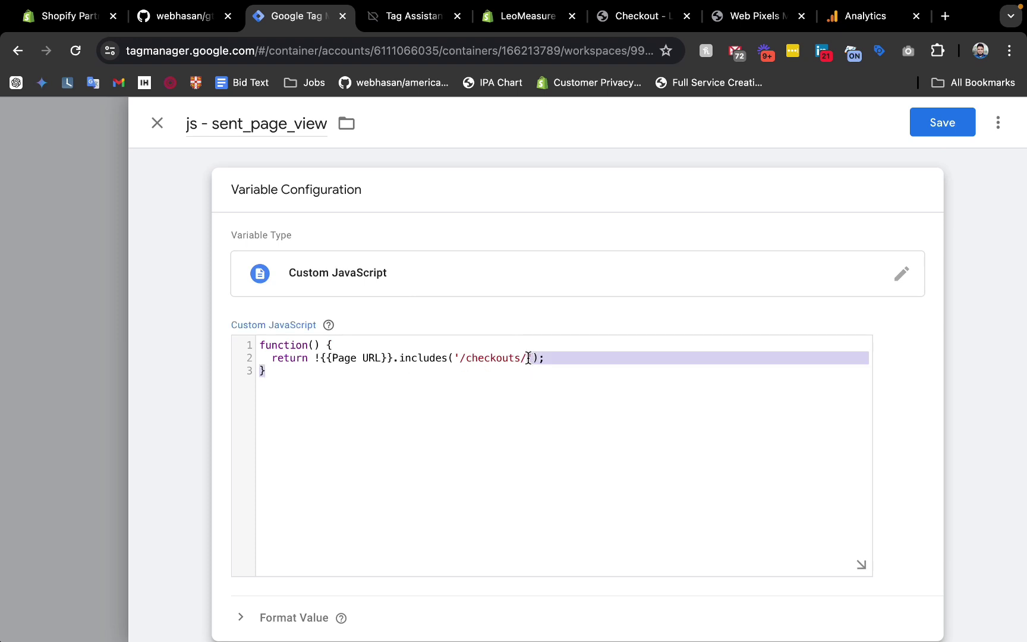
drag(433, 363, 550, 361)
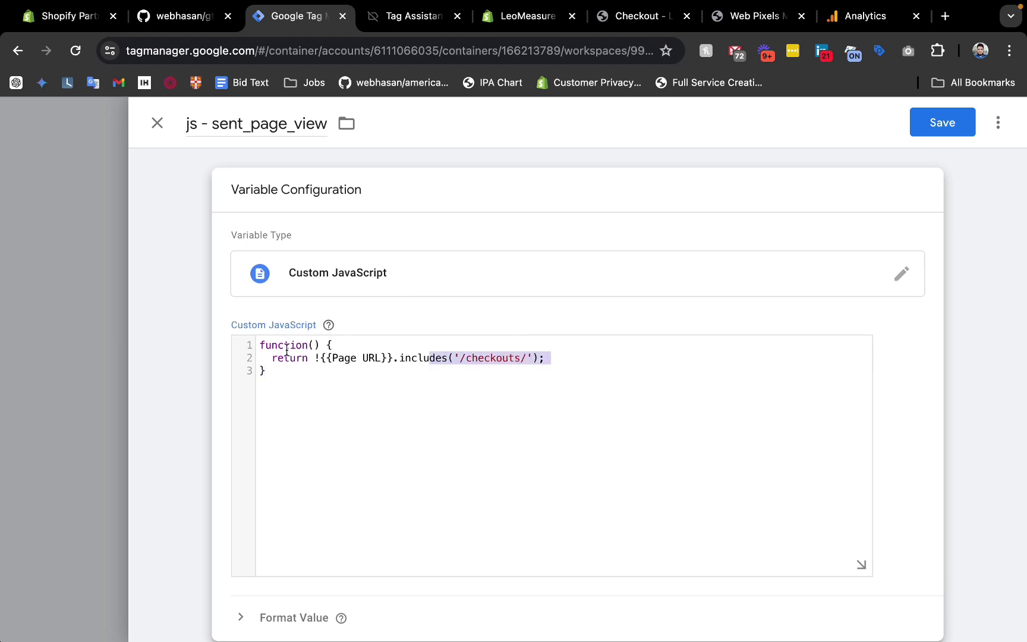
drag(287, 351, 377, 348)
click(51, 284)
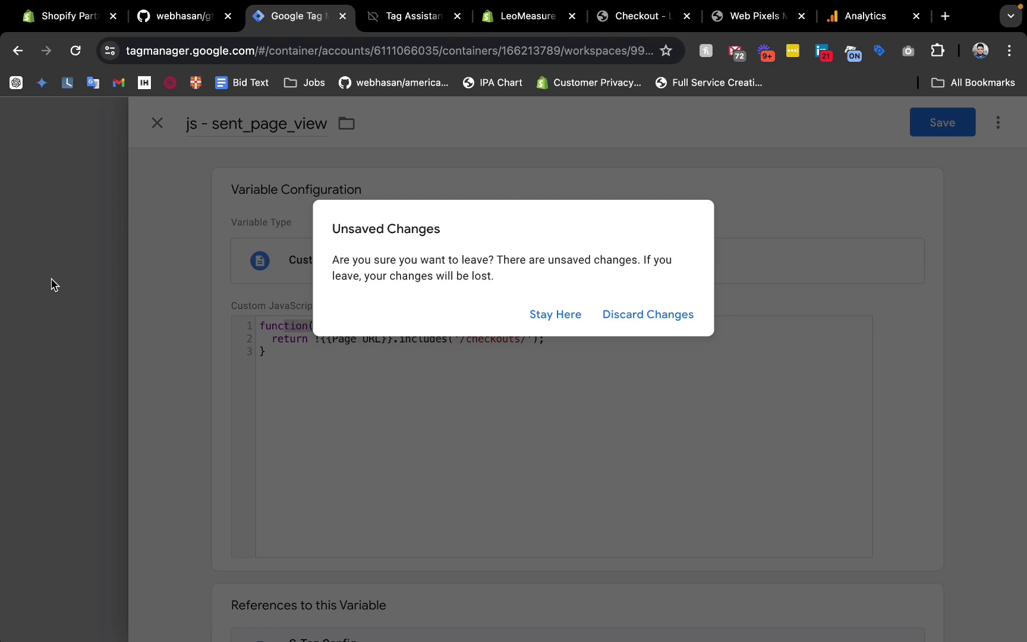
click(637, 318)
Try true and false in G-Tag Config's send_page_view value, then discard the changes.
click(66, 327)
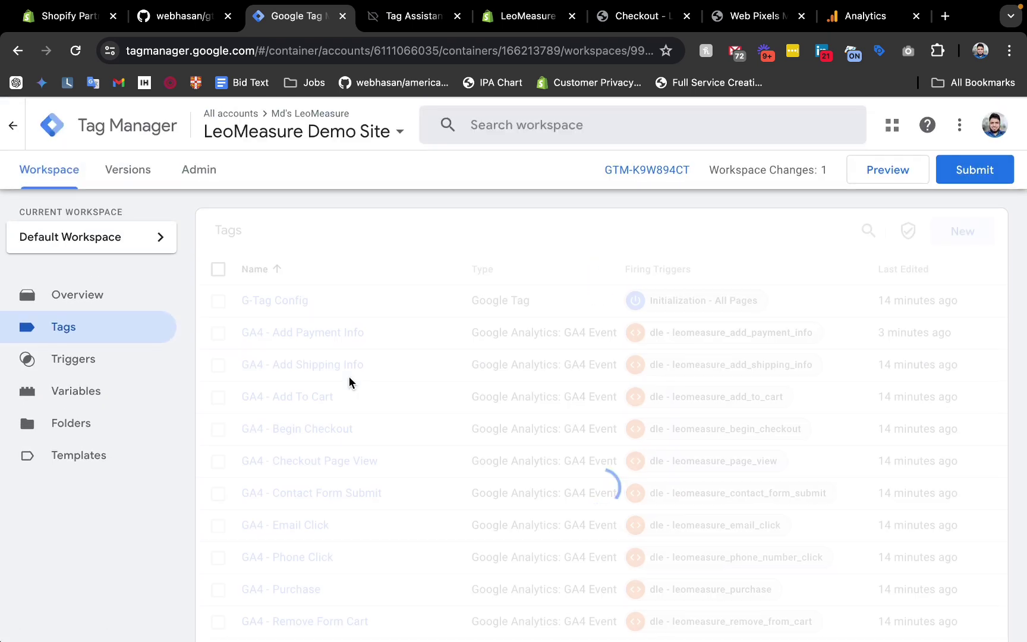
click(291, 299)
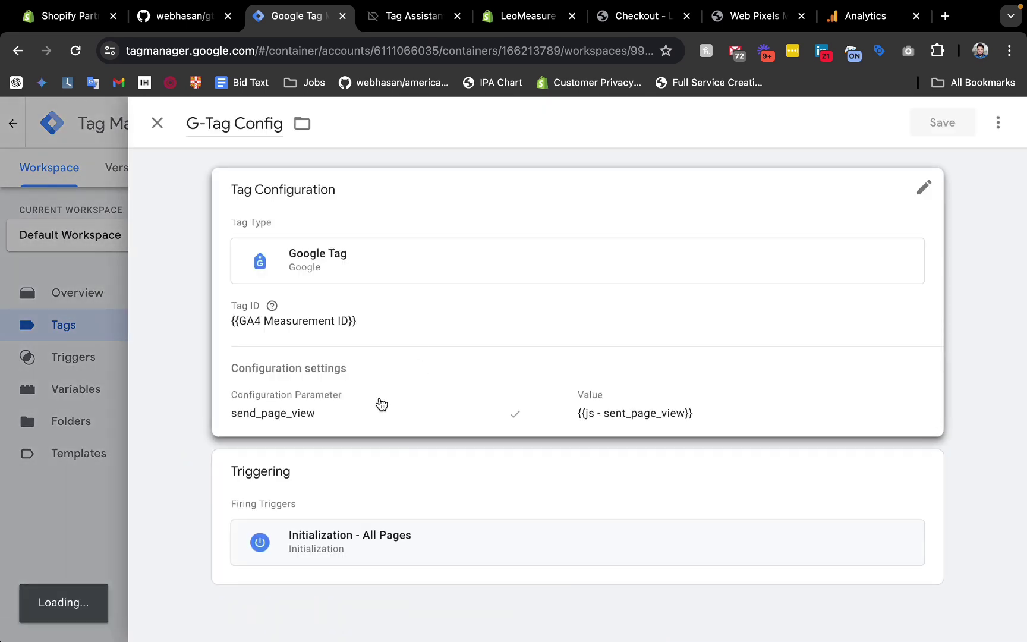
click(380, 404)
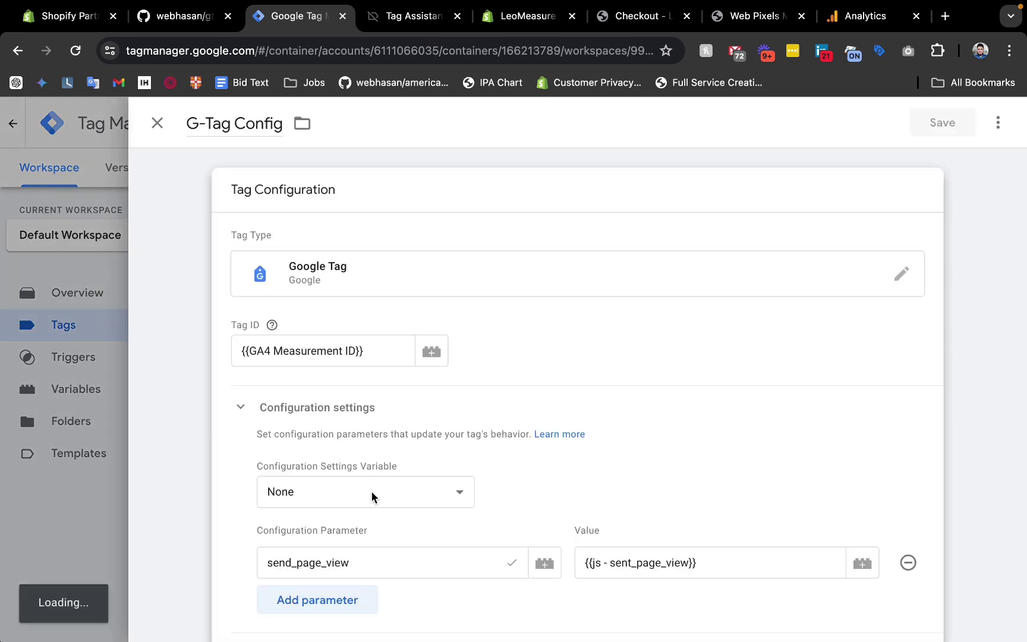
click(720, 568)
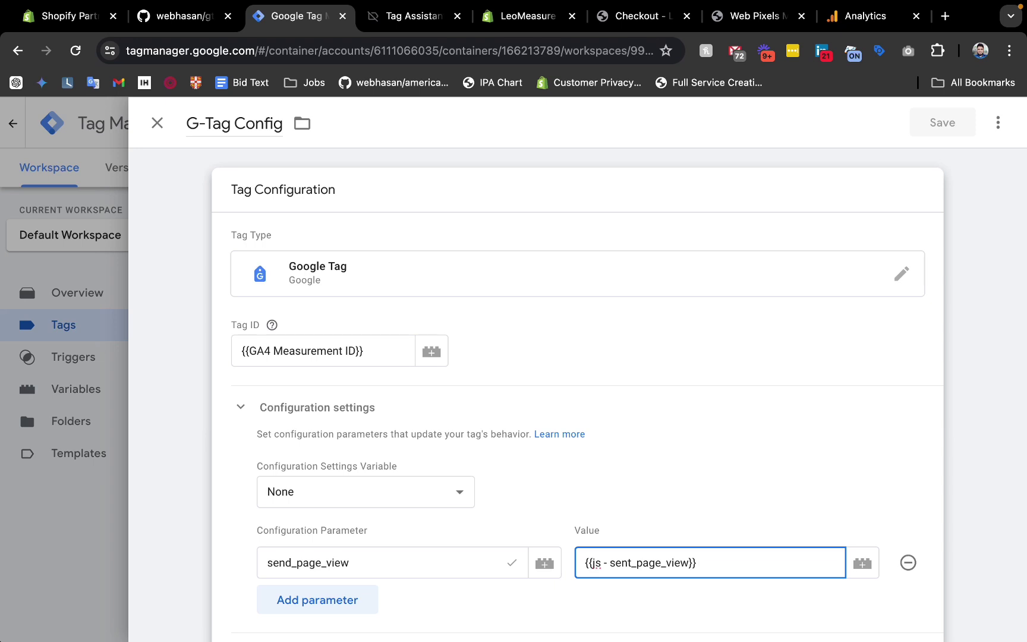
text(tru)
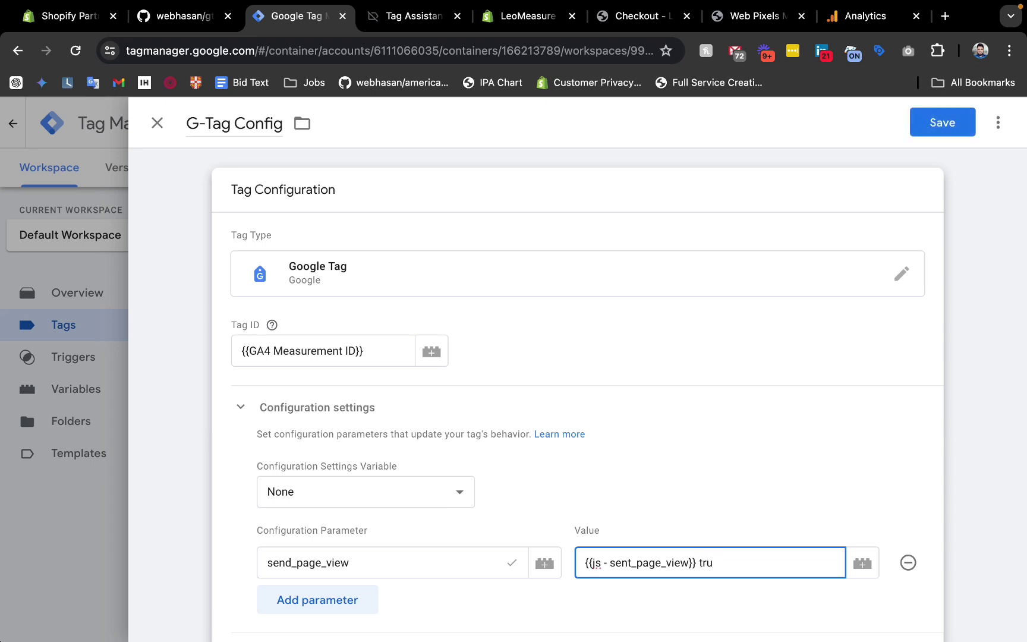
key(alt+shift+Left)
key(BackSpace)
key(alt+shift+Left)
key(BackSpace)
key(BackSpace)
scroll(466, 351, down, 1)
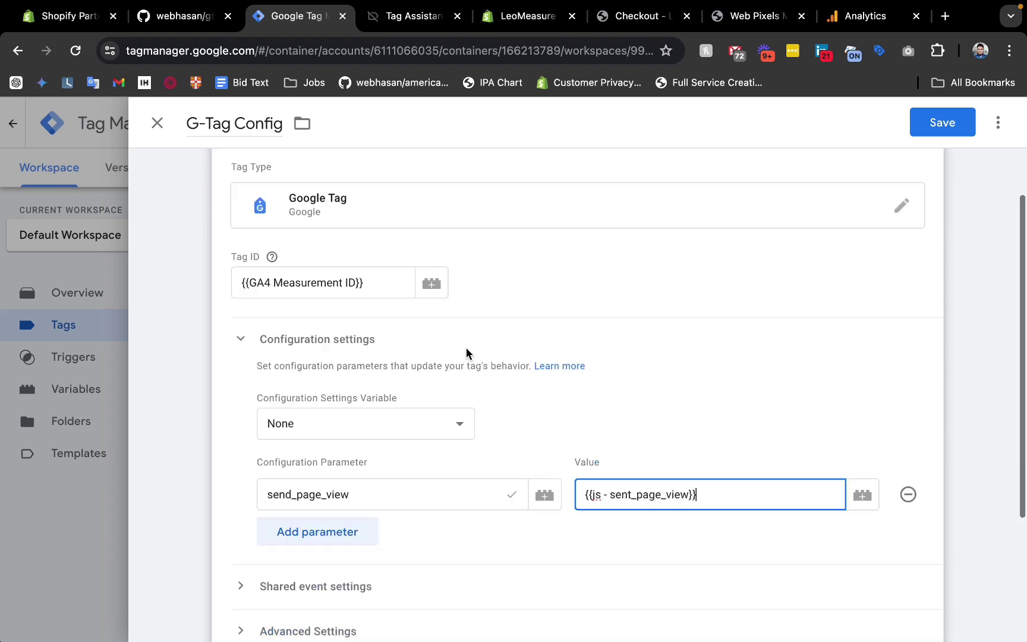
scroll(466, 353, down, 3)
scroll(466, 351, up, 4)
click(160, 121)
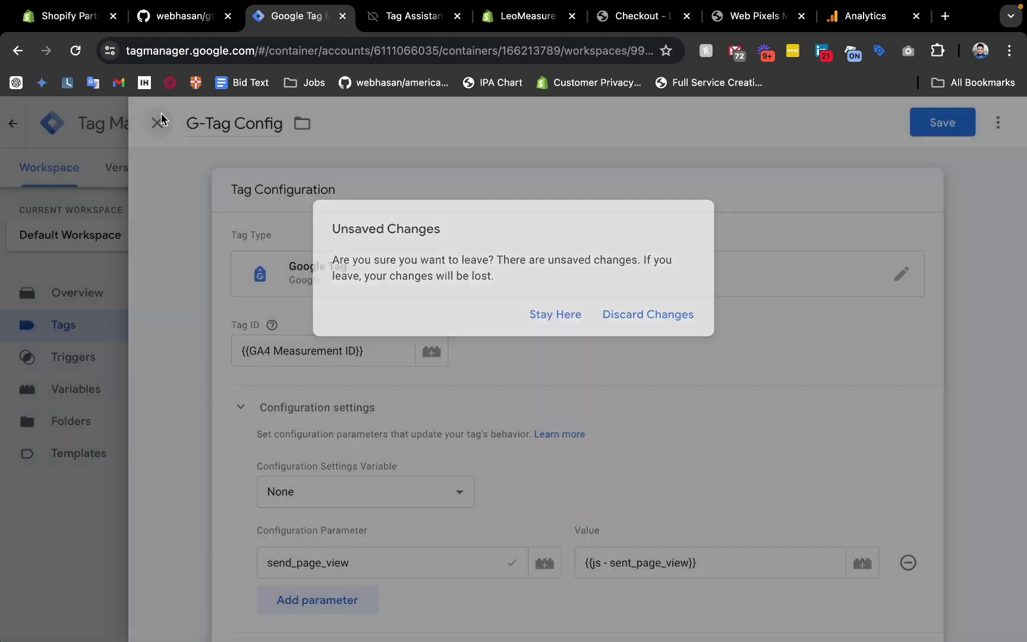
click(666, 315)
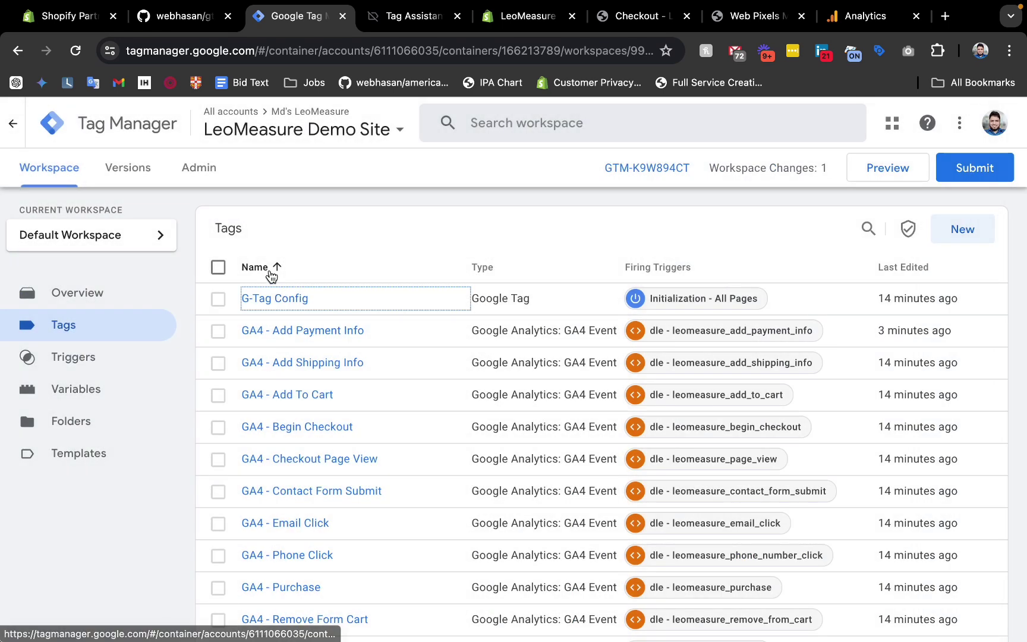
scroll(358, 426, down, 1)
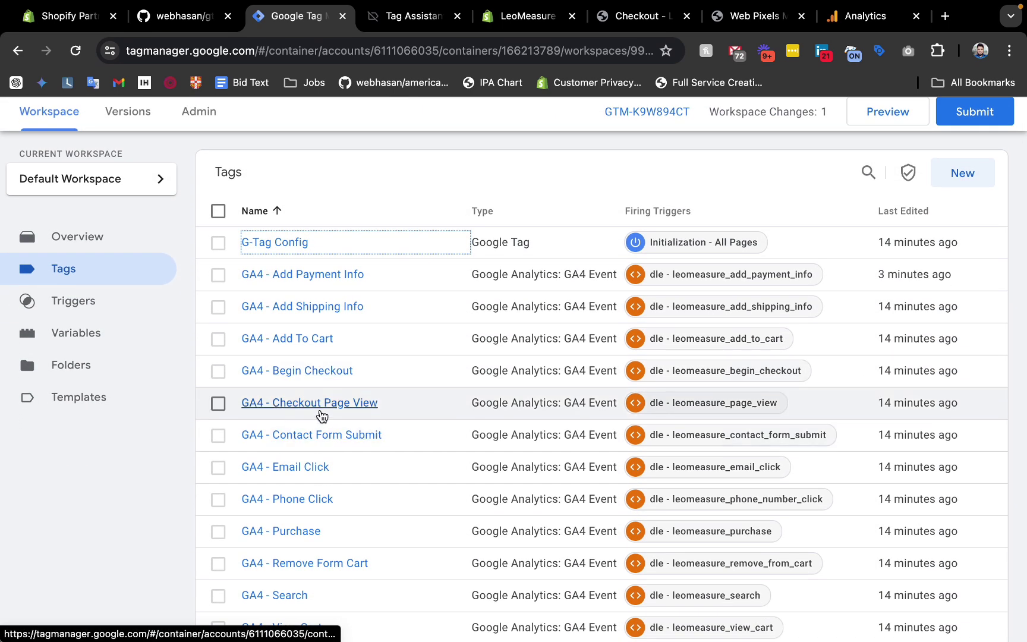
Open GA4 - Checkout Page View and highlight its page_location value, {{dlv - page_location}}.
click(306, 405)
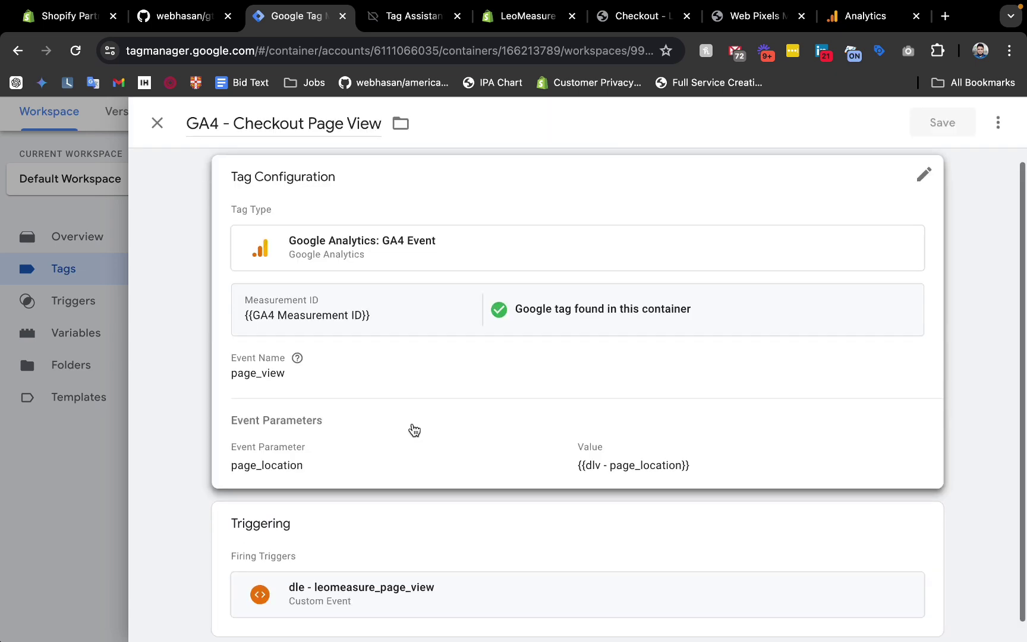
click(334, 393)
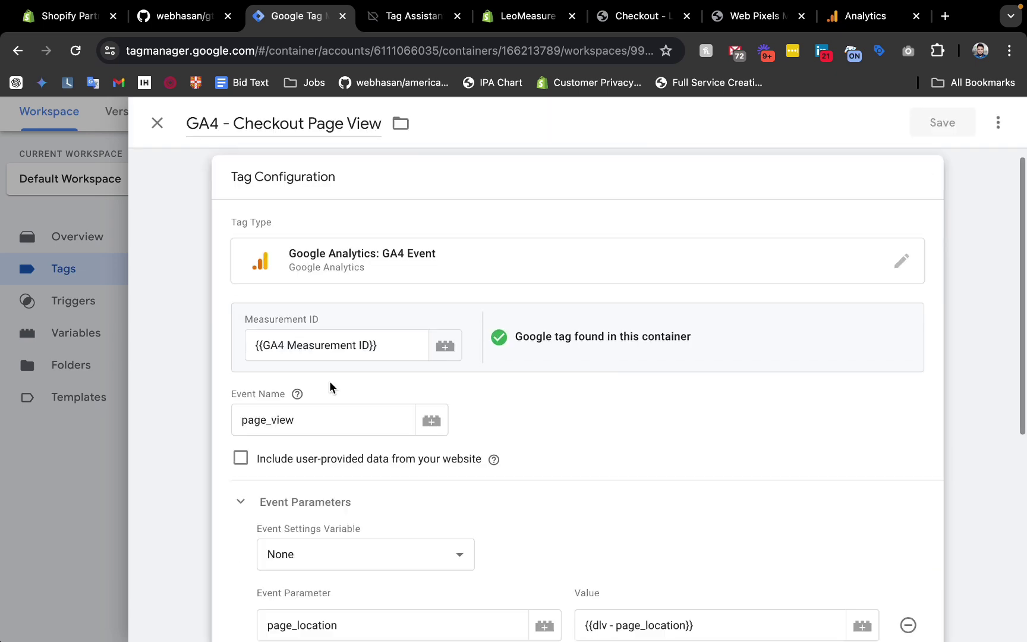
scroll(301, 429, down, 3)
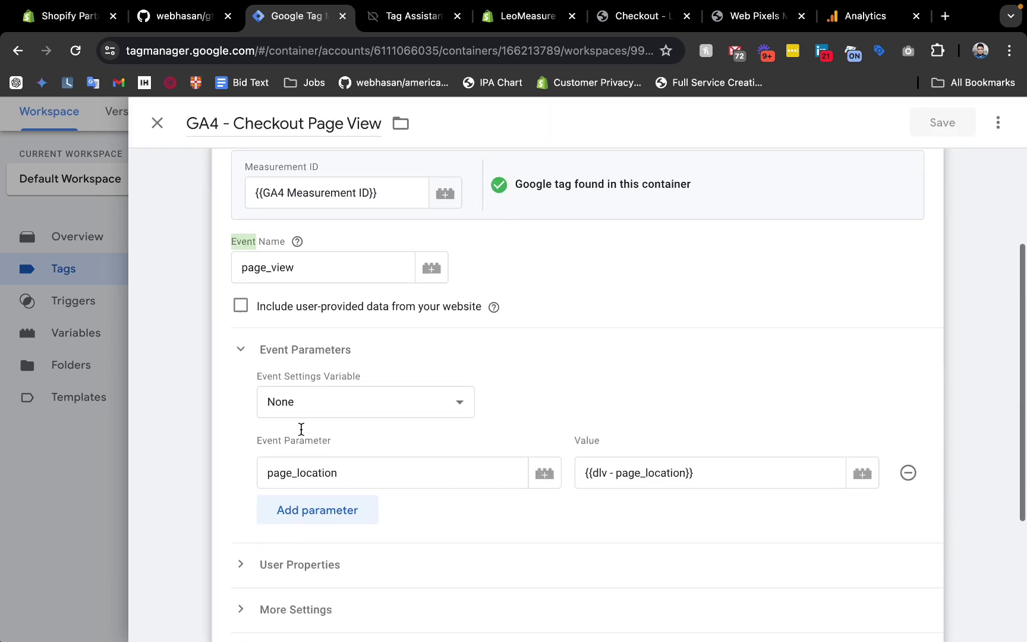
drag(345, 468, 268, 466)
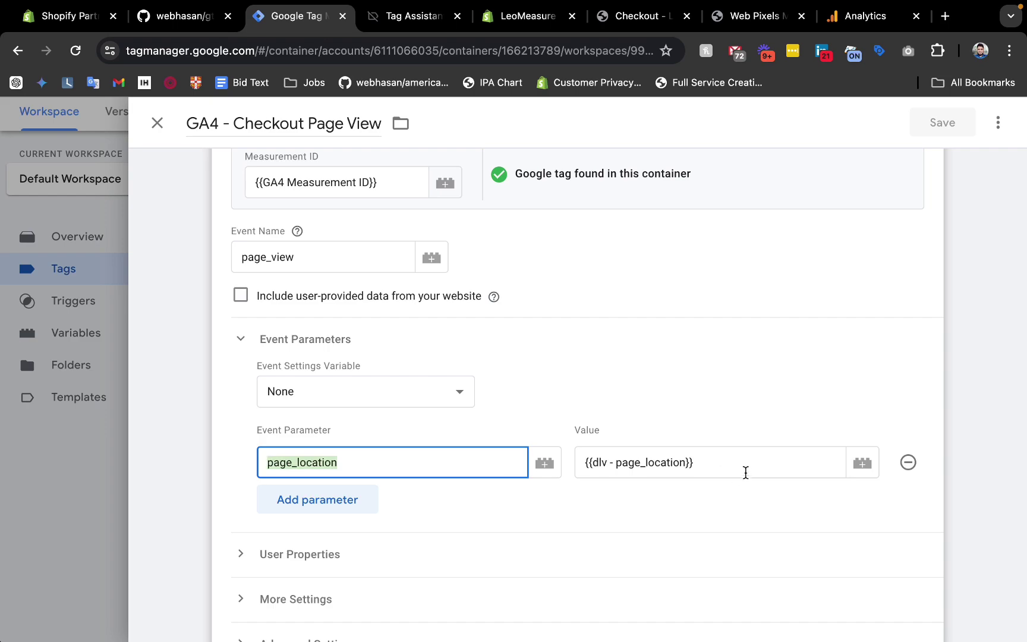
drag(745, 473, 588, 460)
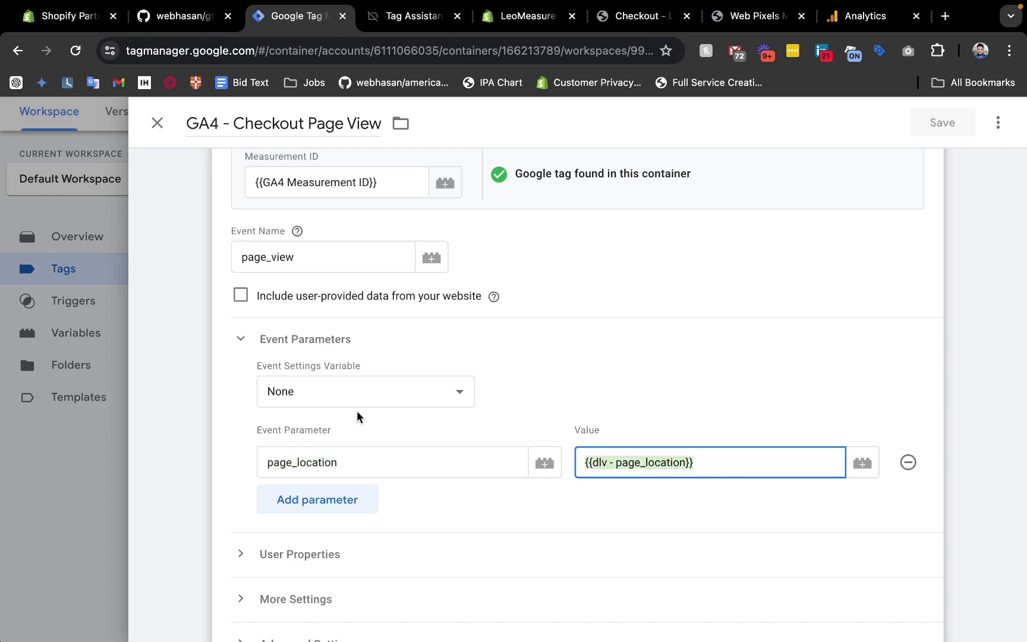
key(super+Tab)
key(super+Tab)
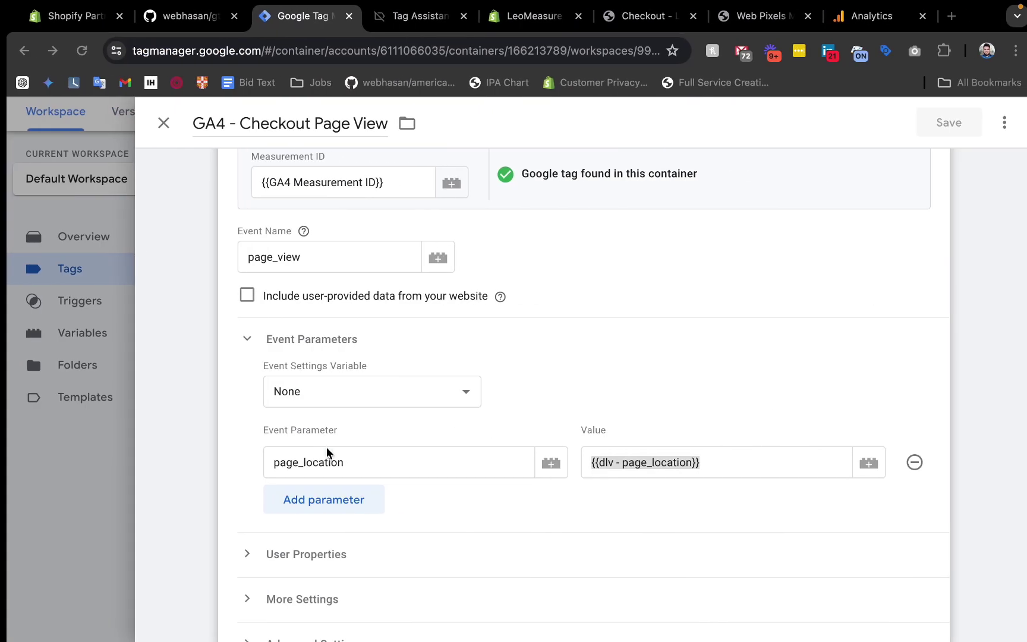
key(super+Tab)
Select the web-pixel and plain checkout URLs in the notes, glancing back at the tag editor.
click(251, 306)
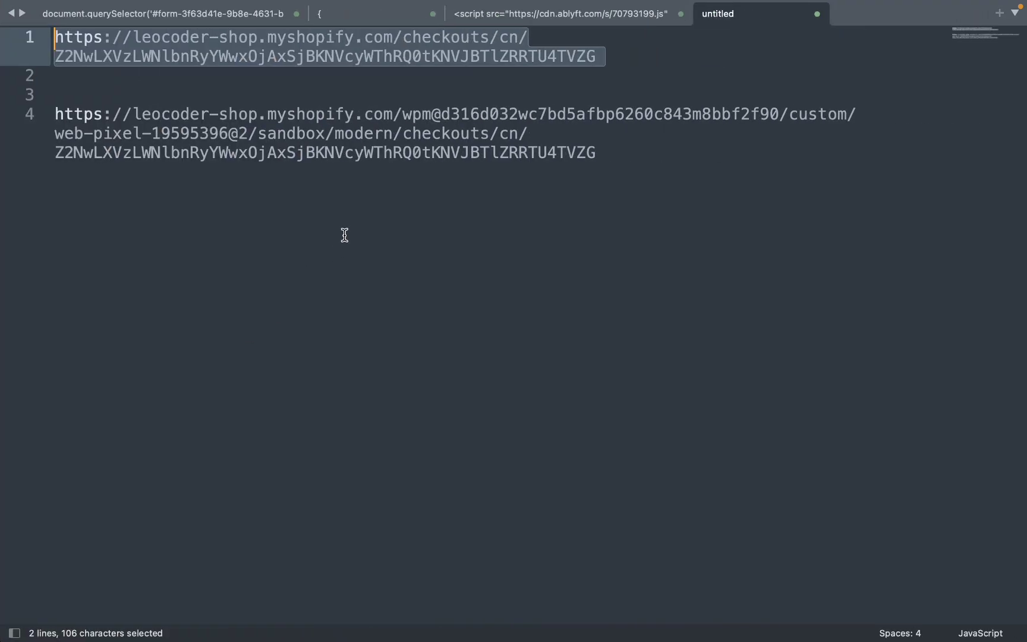
click(613, 178)
drag(613, 178, 43, 117)
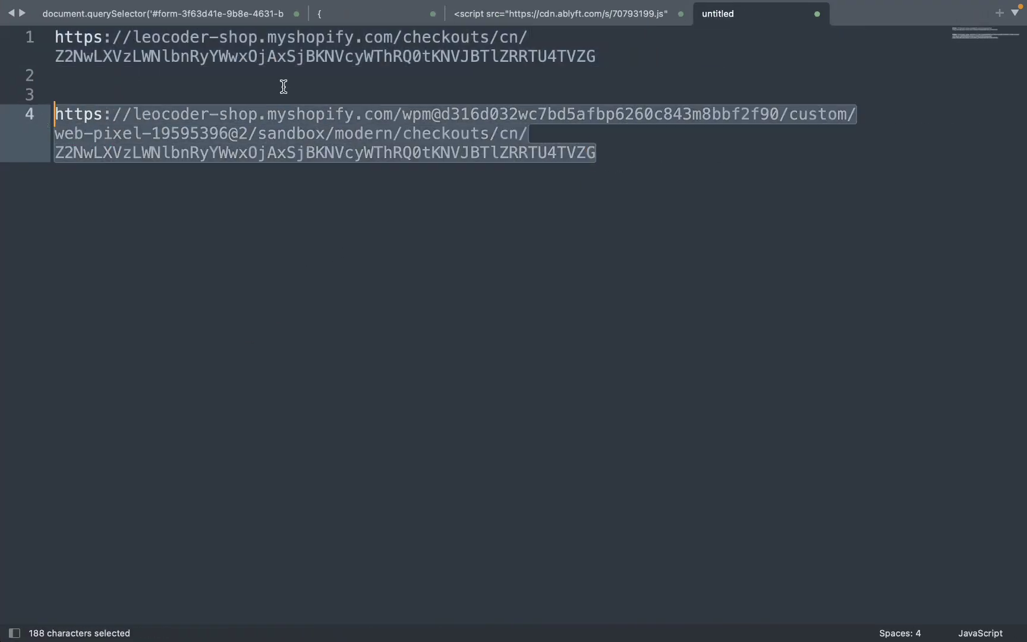
drag(597, 76, 55, 37)
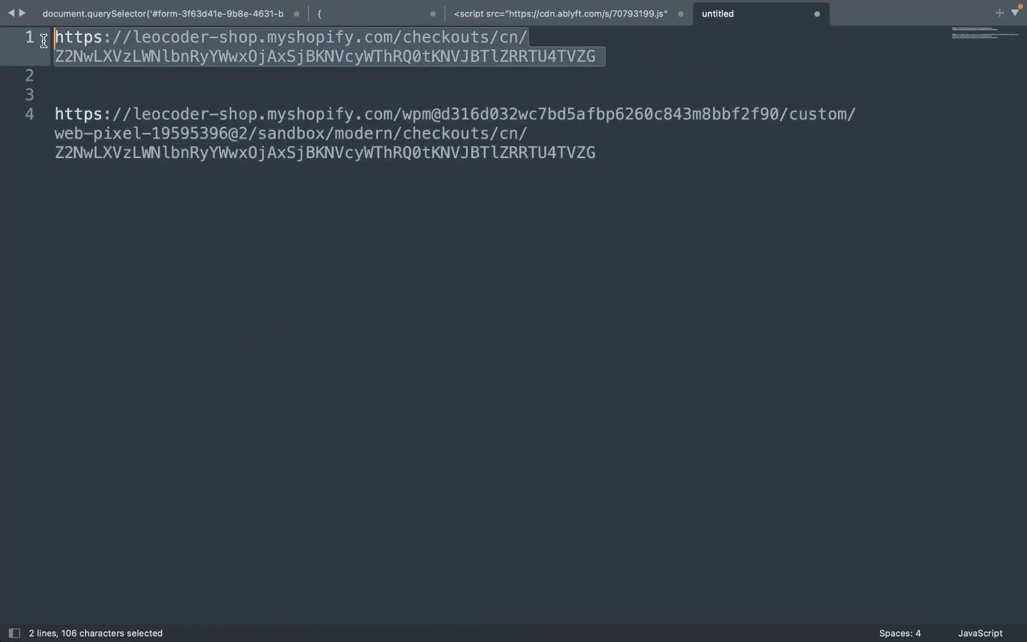
key(super+Tab)
key(super+Tab)
key(shift+super+Tab)
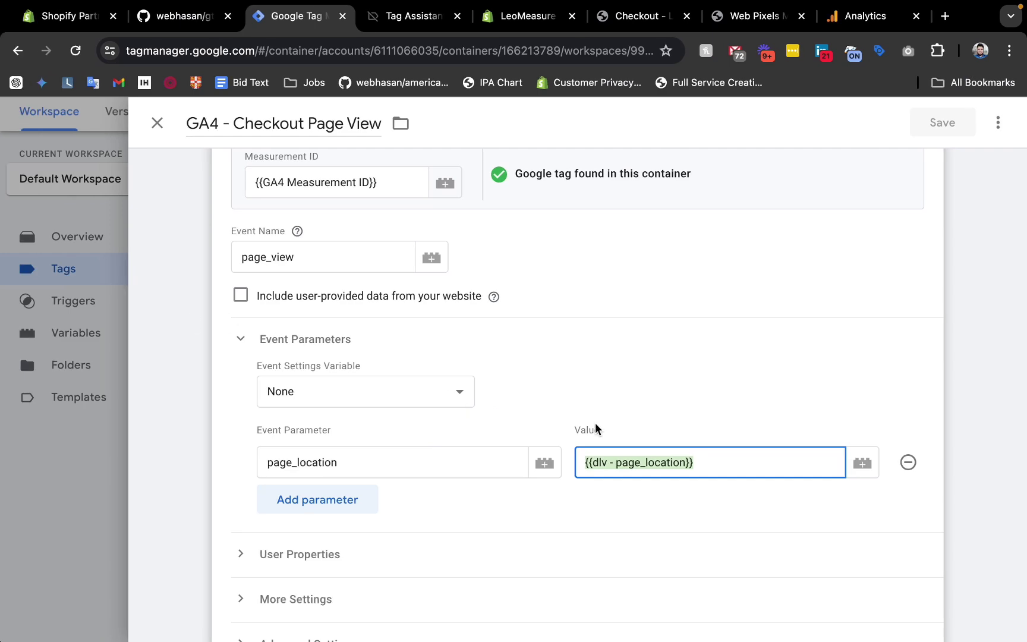
Select the trailing checkout token, then the whole web-pixel URL on line 4.
key(super+Tab)
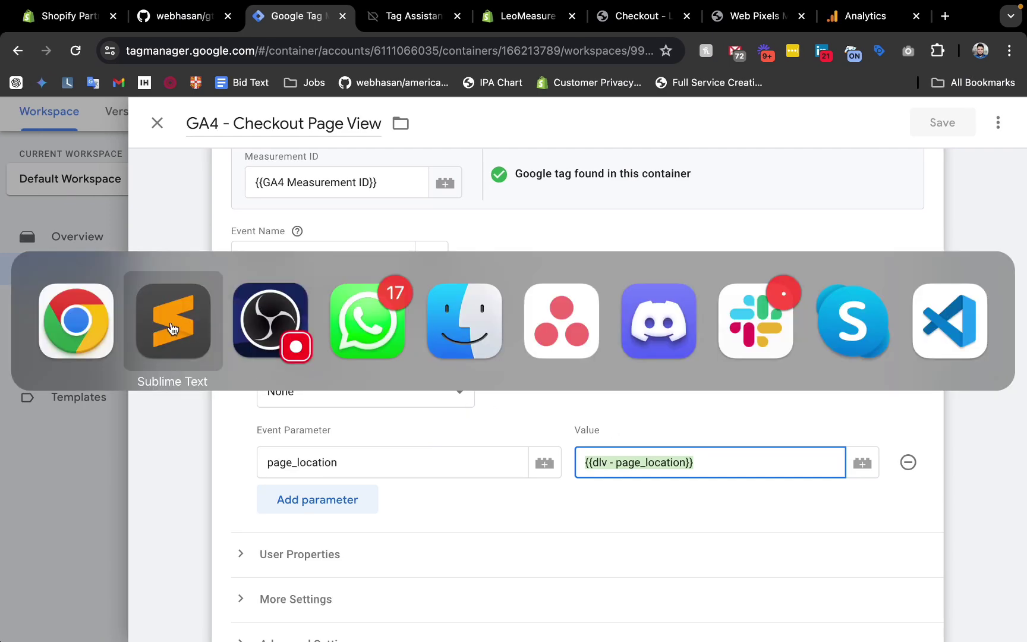
click(304, 156)
drag(624, 154, 257, 150)
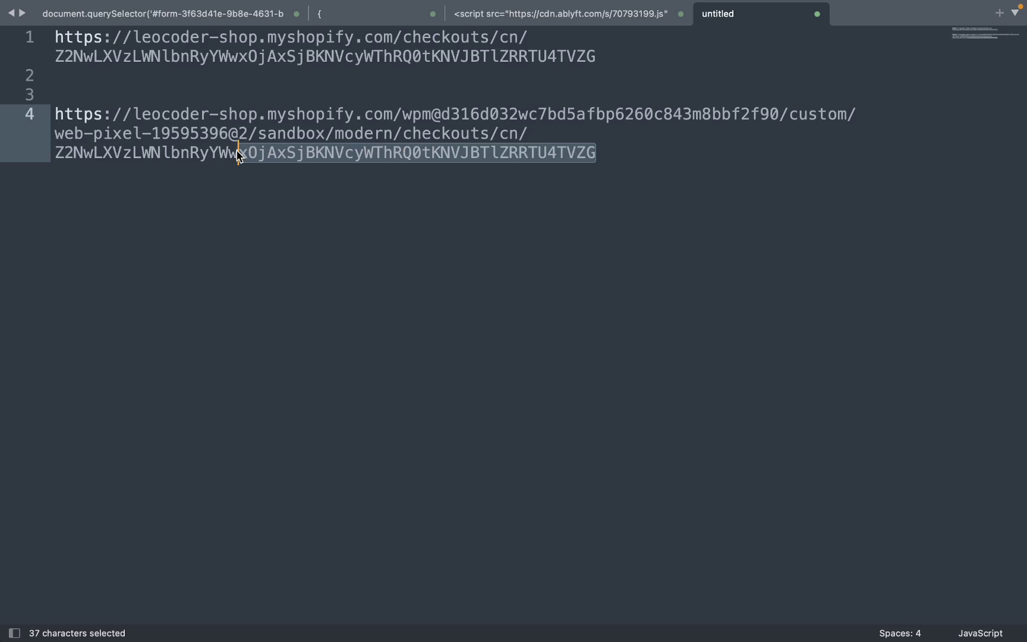
click(452, 132)
drag(665, 148, 24, 119)
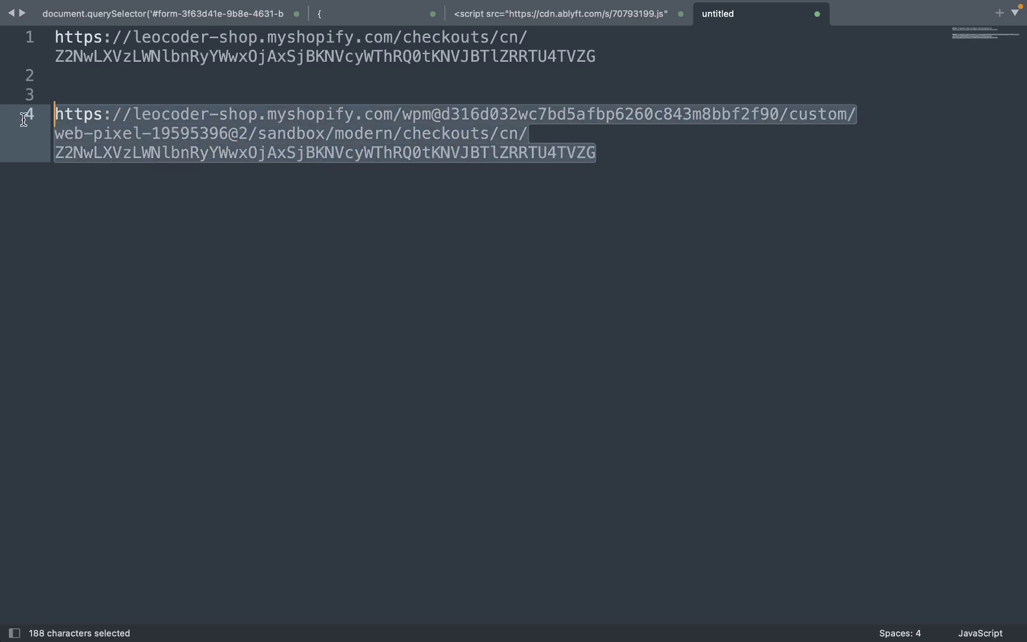
click(373, 97)
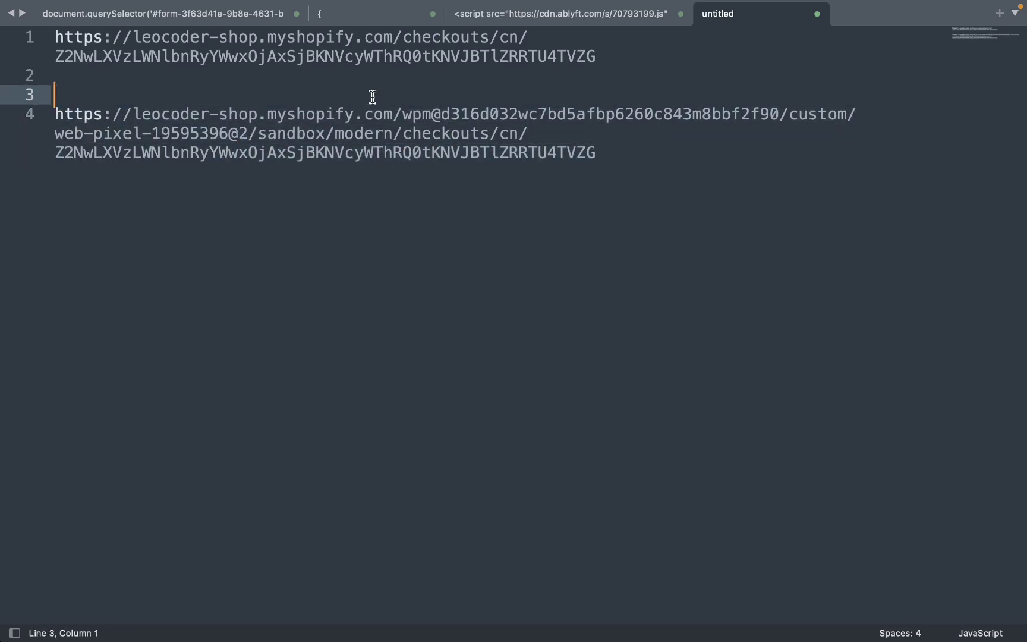
key(super+Tab)
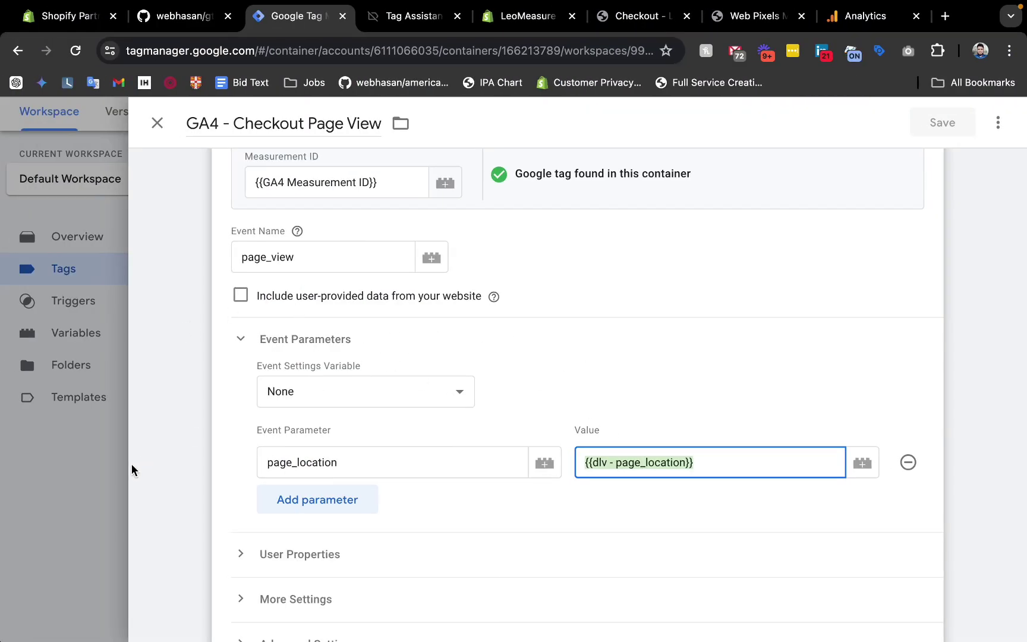
Close the GA4 - Checkout Page View tag and open the GA4 - Add Payment Info tag.
click(64, 468)
scroll(378, 383, down, 3)
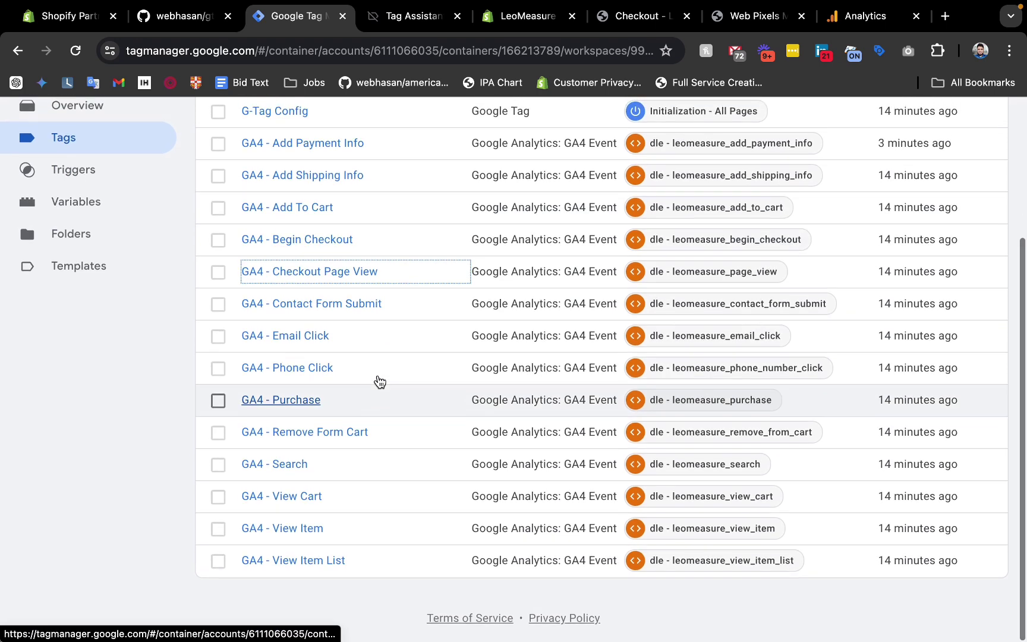
scroll(378, 383, up, 2)
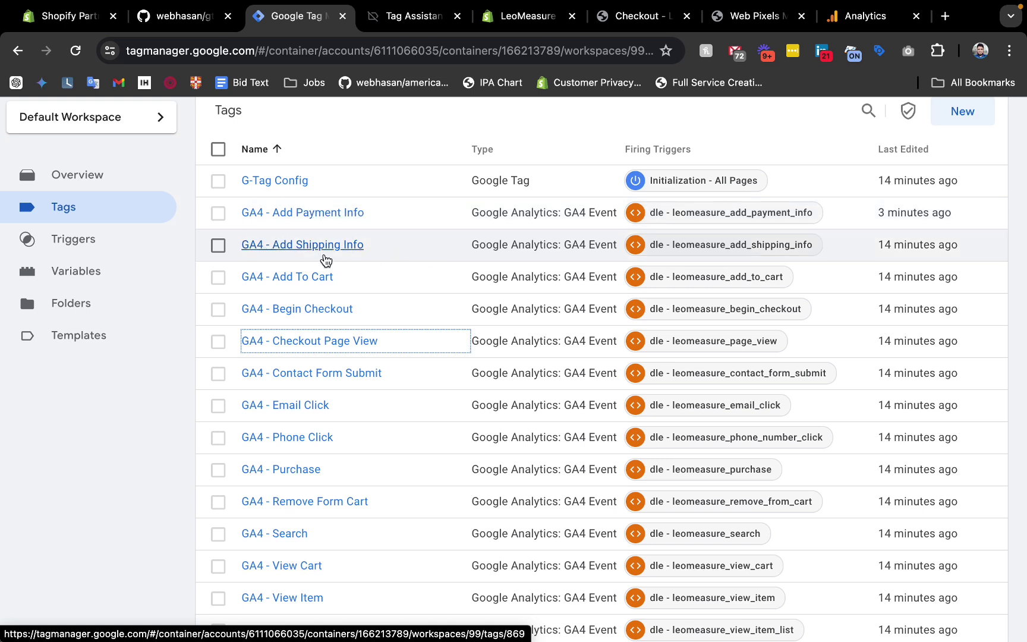
click(306, 215)
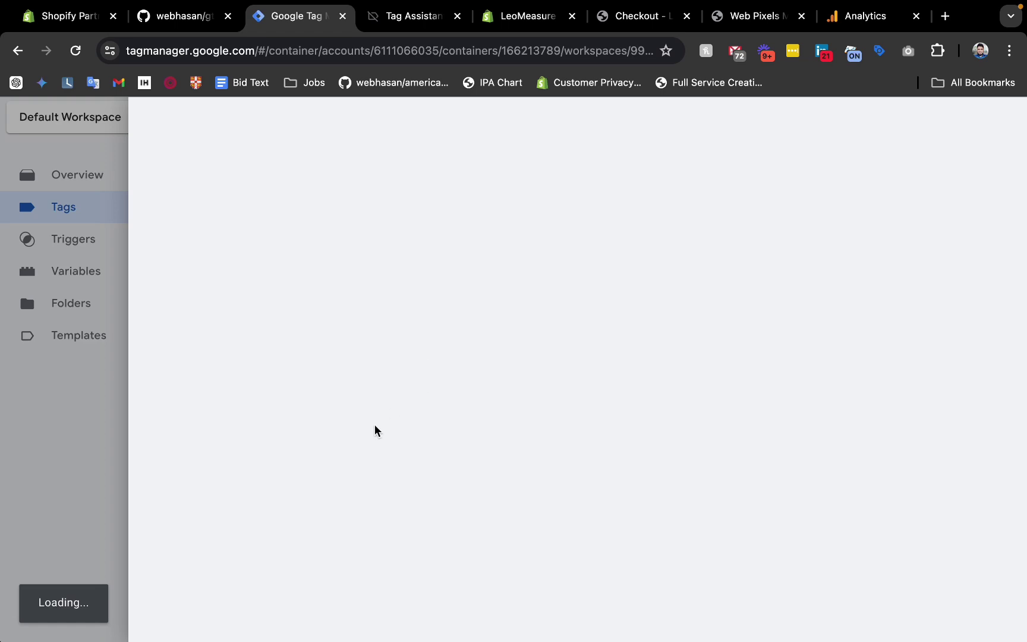
scroll(353, 461, down, 10)
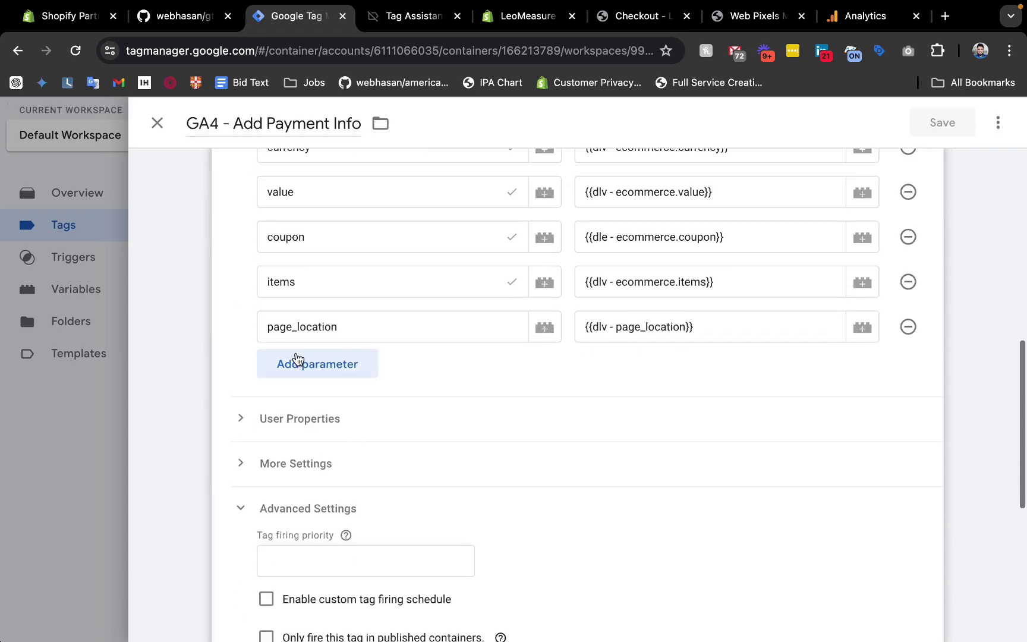
Confirm the page_location parameter uses {{dlv - page_location}}, then close the tag unchanged.
drag(694, 326, 586, 326)
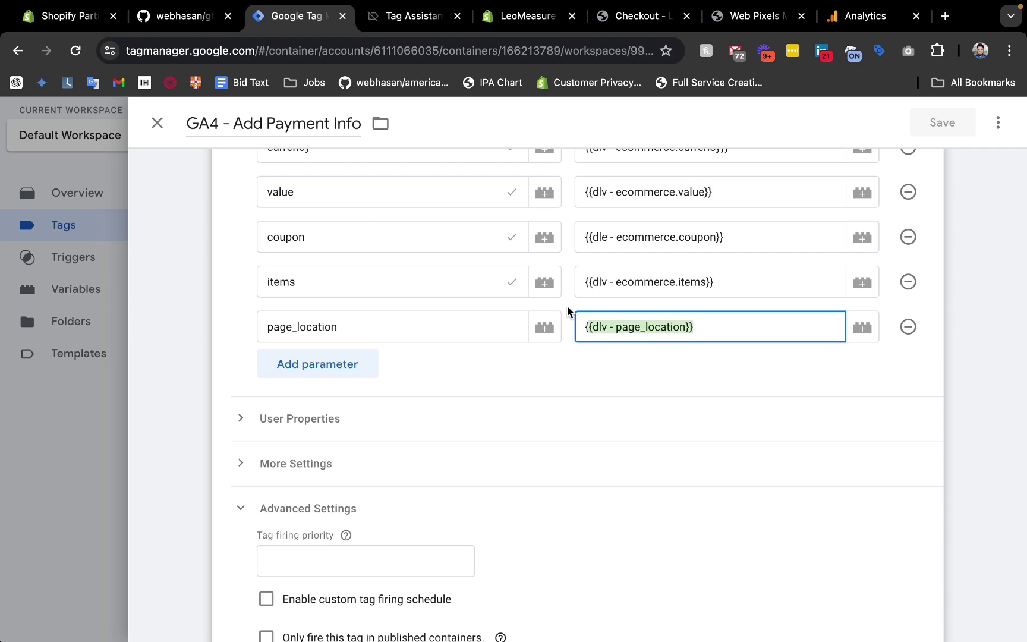
drag(715, 330, 587, 327)
click(702, 327)
drag(745, 326, 588, 326)
drag(263, 328, 349, 321)
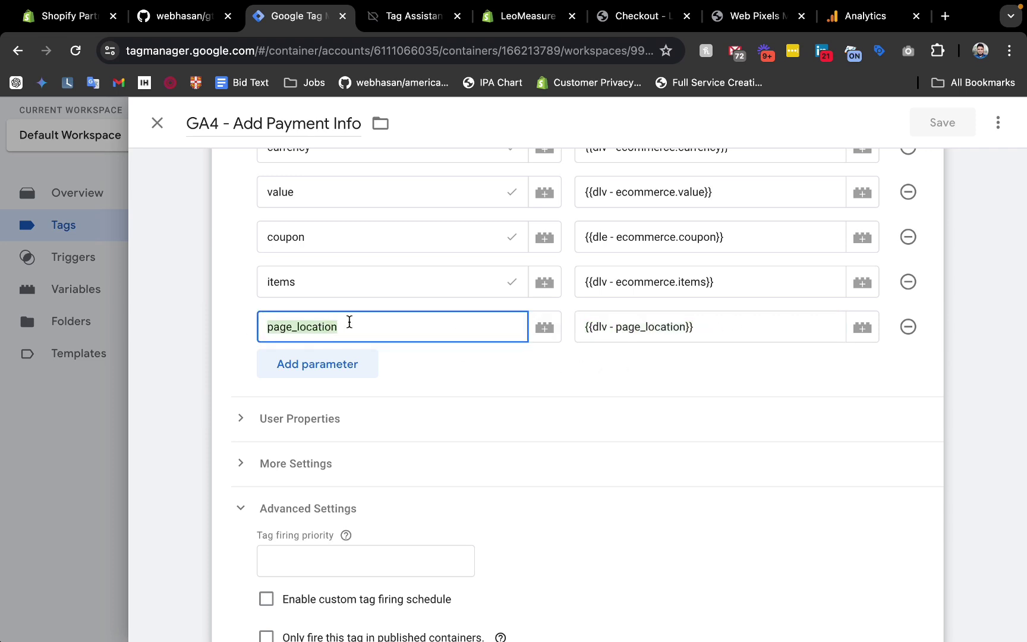
drag(715, 325, 568, 331)
click(220, 309)
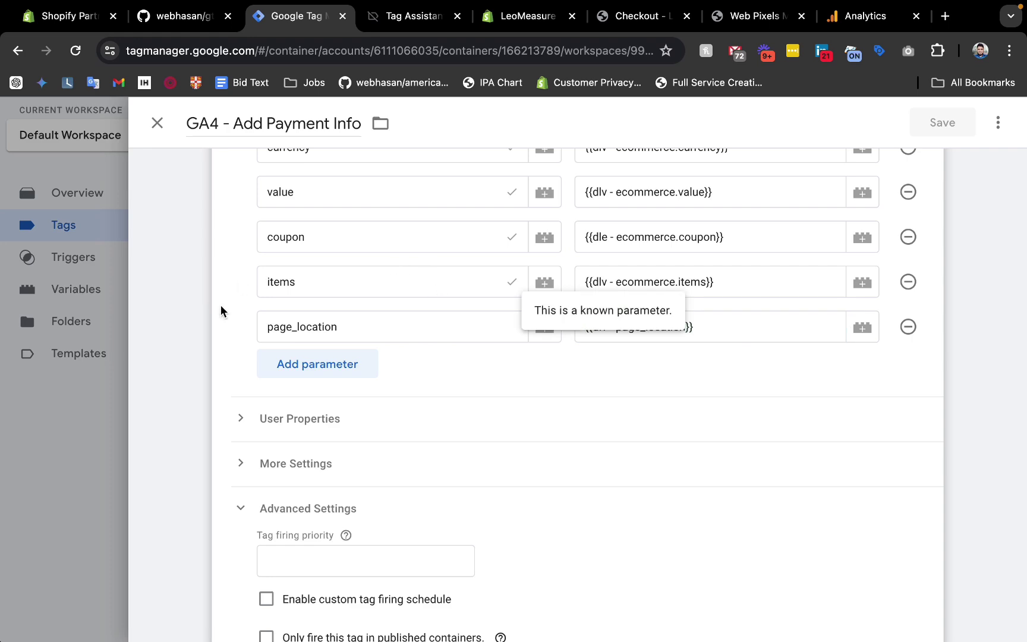
click(35, 406)
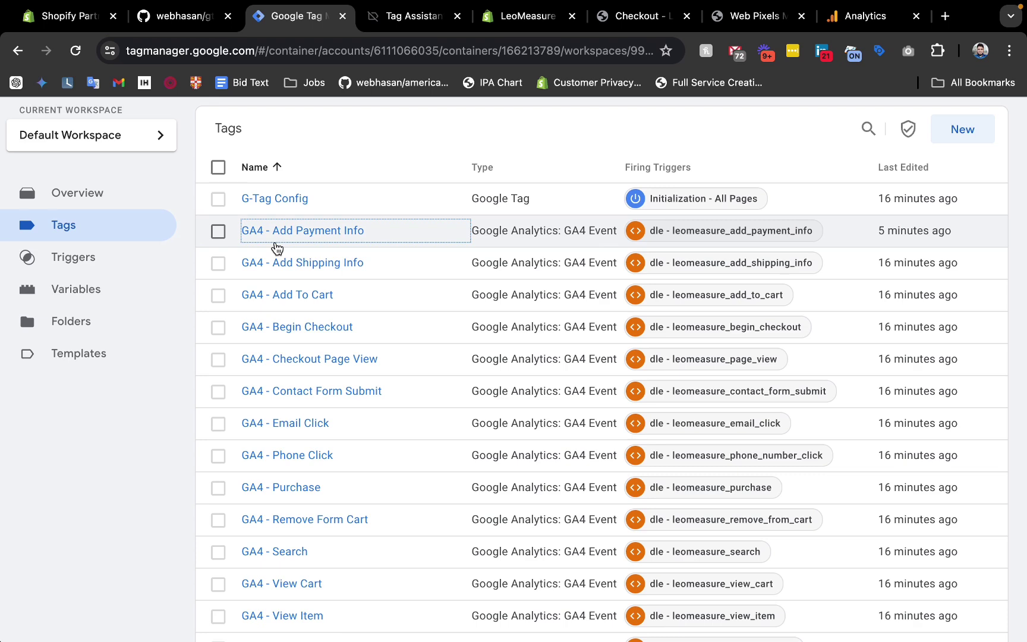
Browse the User-Defined Variables list and inspect the js - ads-remarketing-items custom JavaScript.
scroll(277, 248, down, 3)
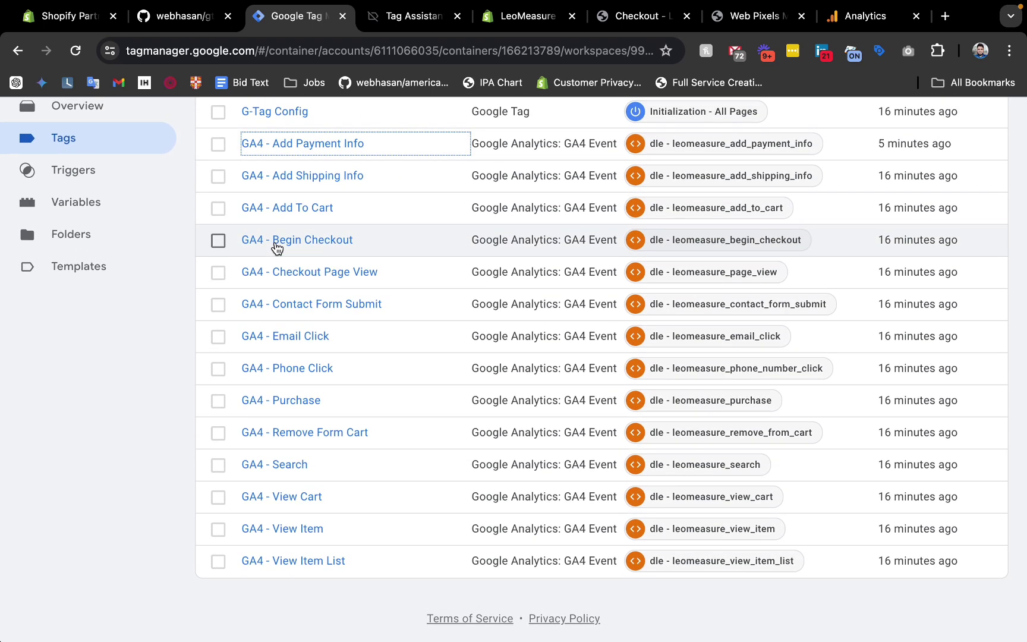
click(106, 216)
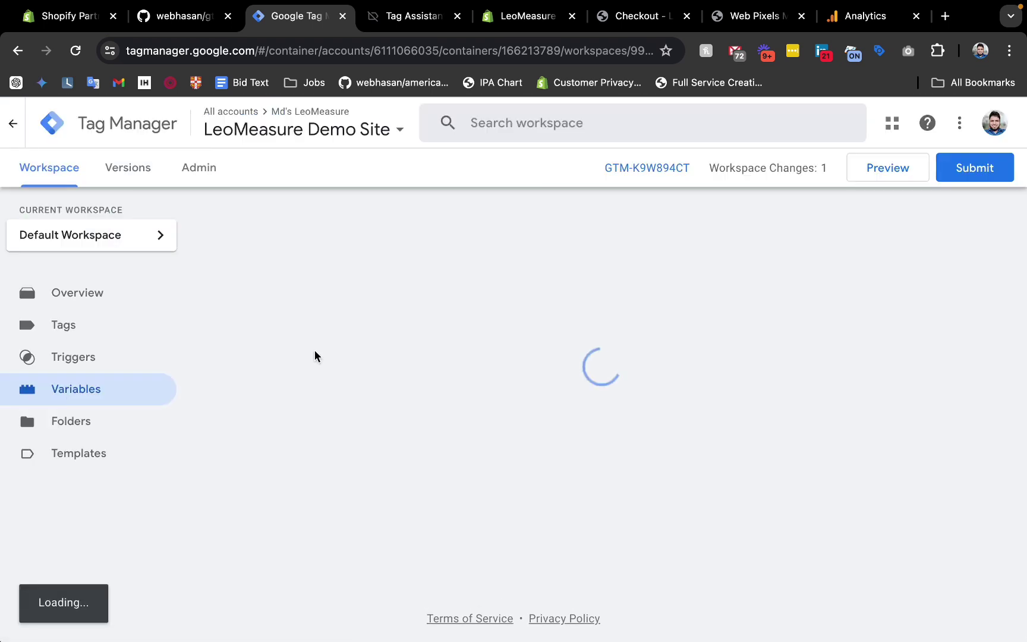
scroll(314, 355, down, 5)
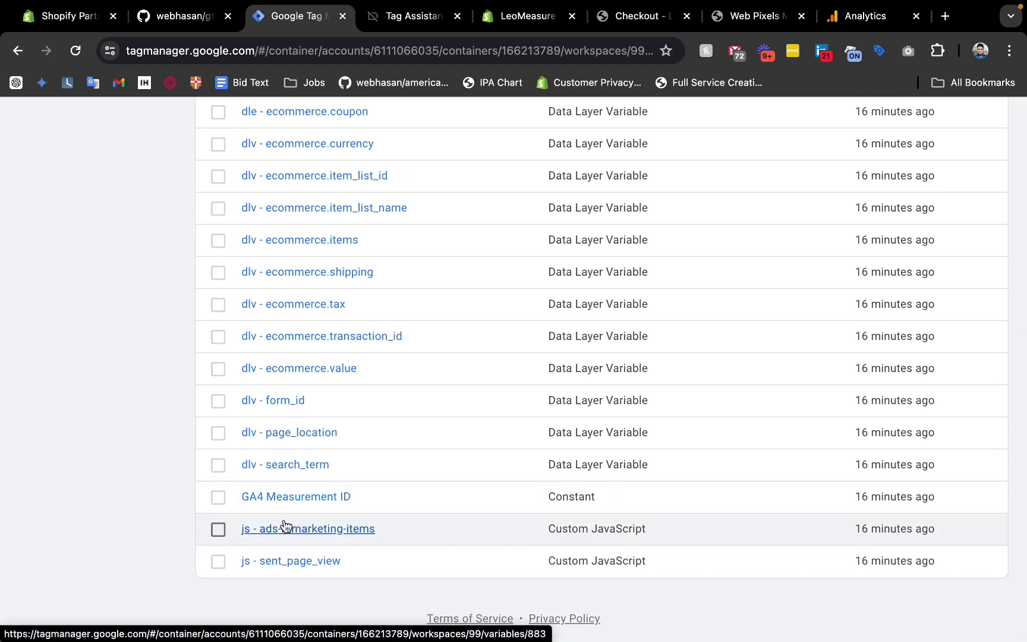
click(284, 527)
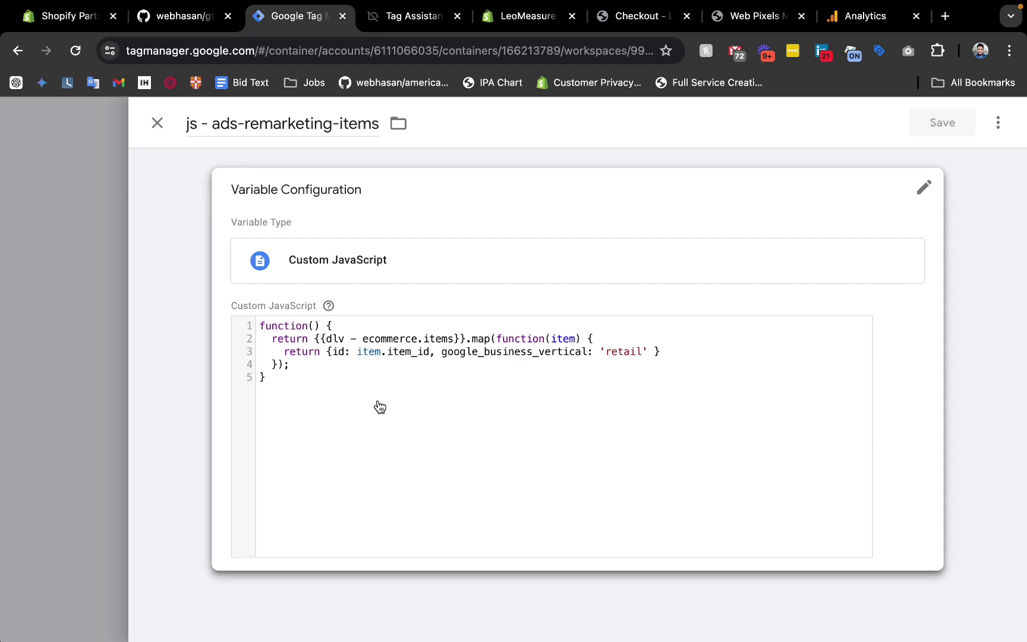
click(5, 414)
scroll(202, 385, up, 5)
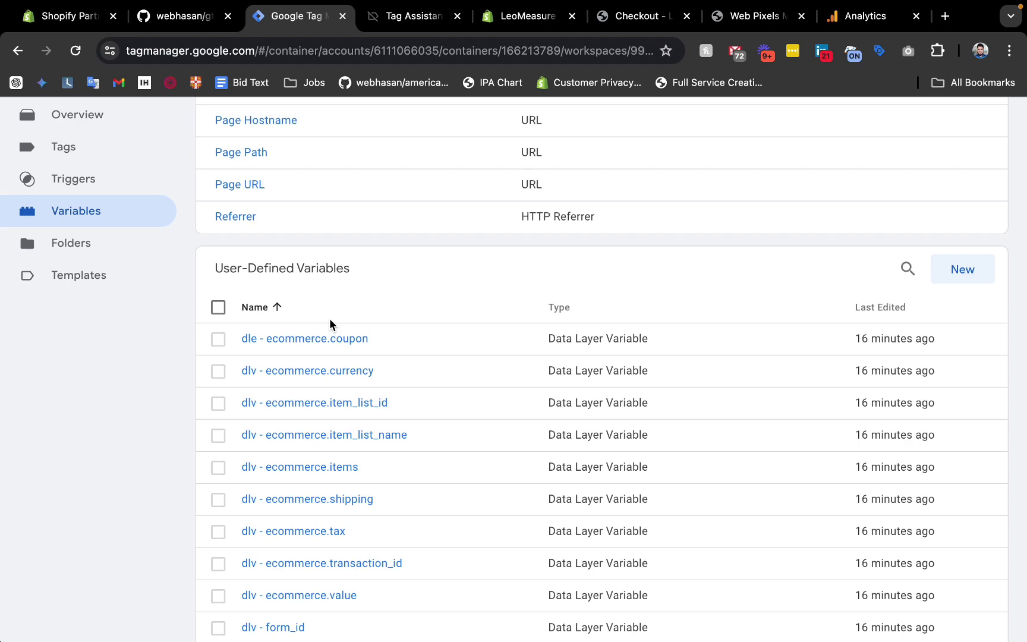
scroll(330, 321, down, 4)
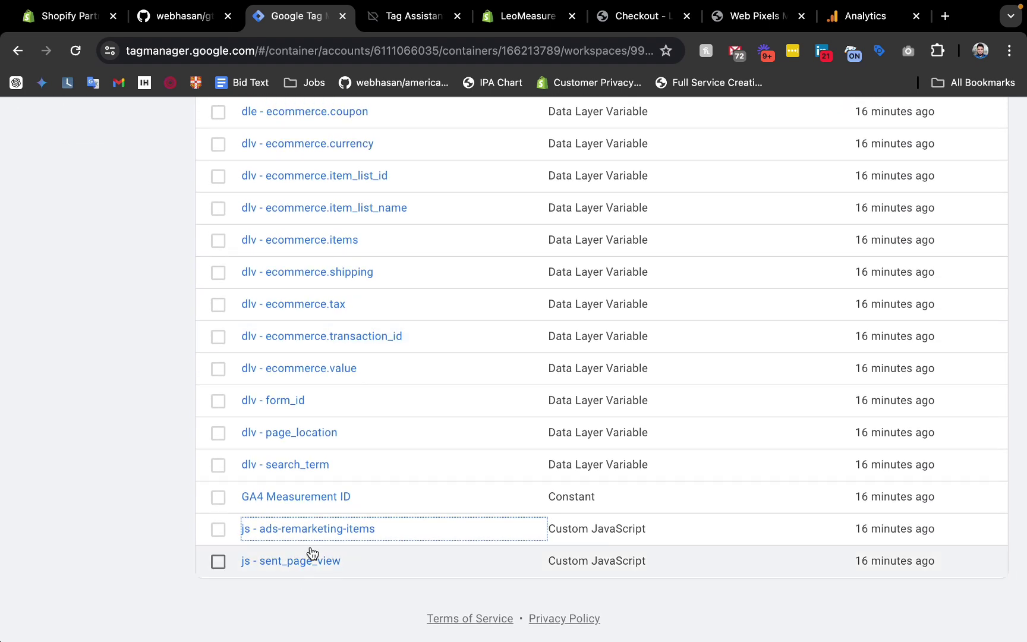
scroll(419, 502, up, 8)
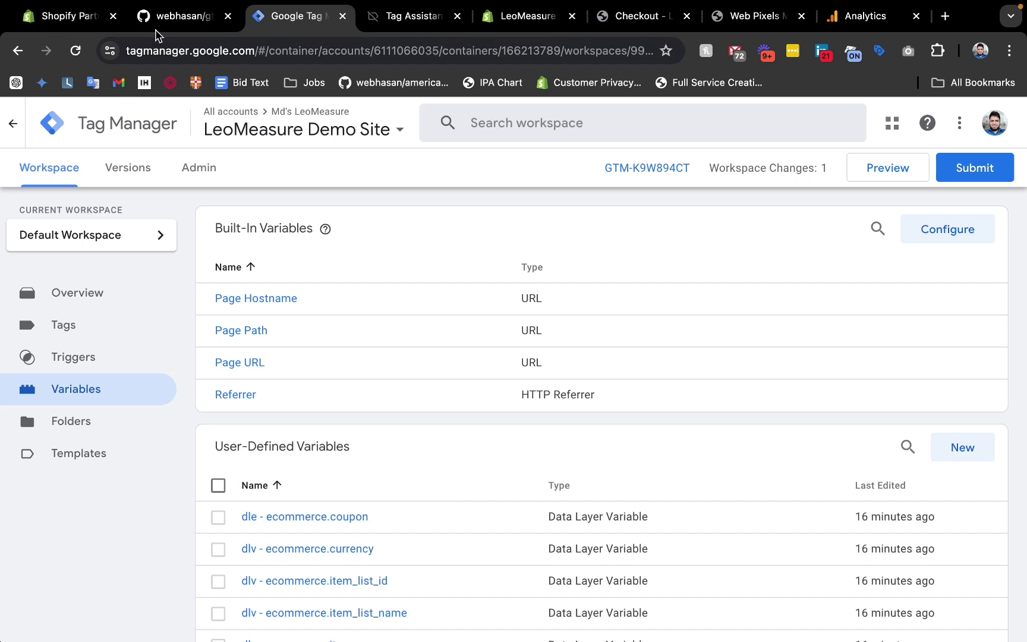
click(167, 16)
Highlight ultimate-datalayer.liquid and checkout-webpixel.js in the gtm-datalayer-for-shopify file list.
scroll(162, 301, up, 10)
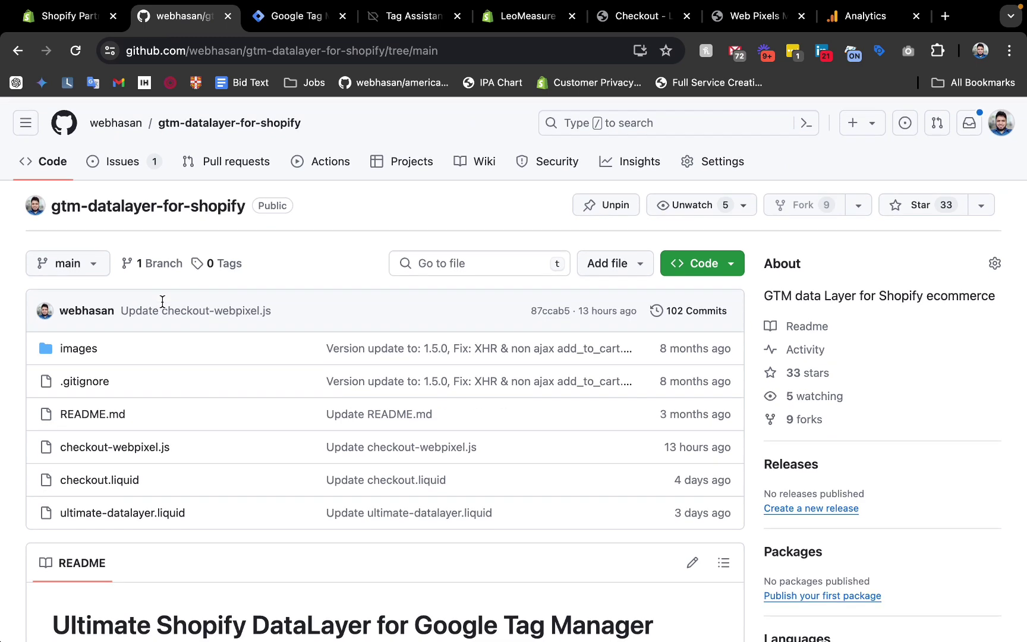
scroll(129, 420, down, 3)
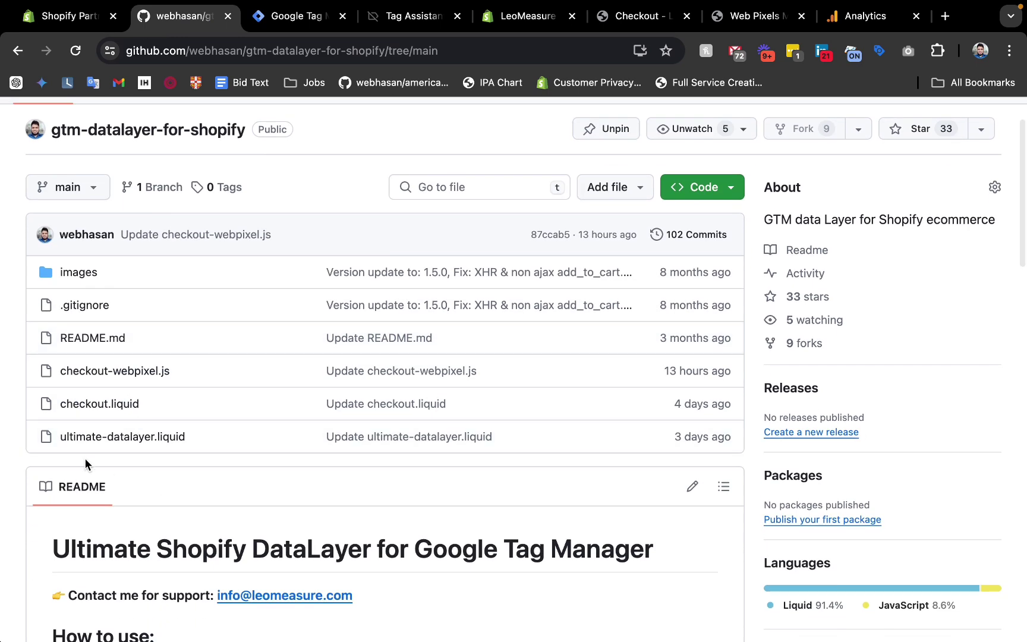
drag(35, 438, 198, 434)
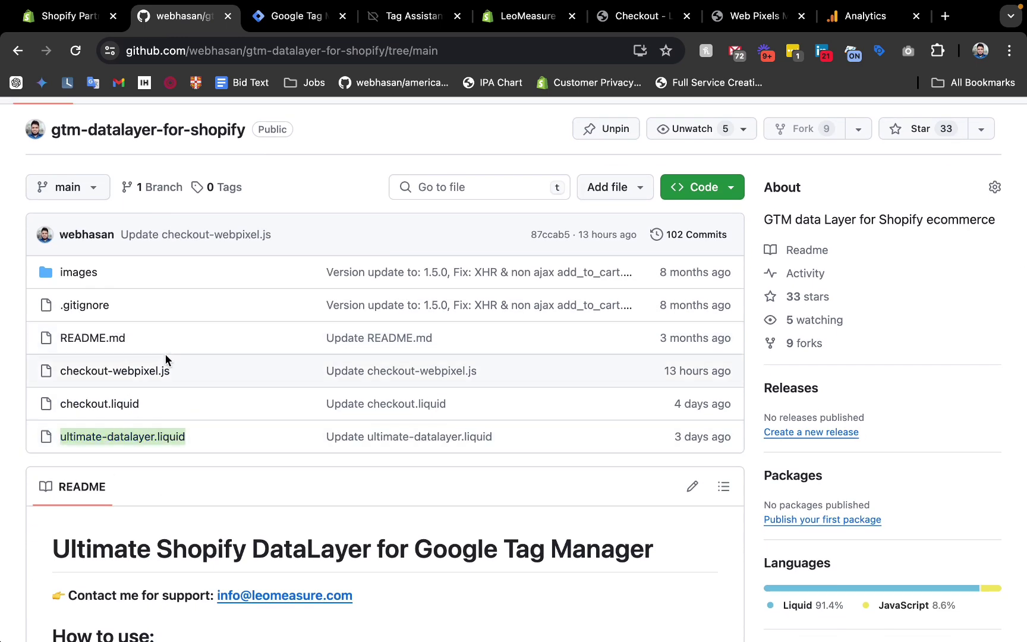
click(165, 398)
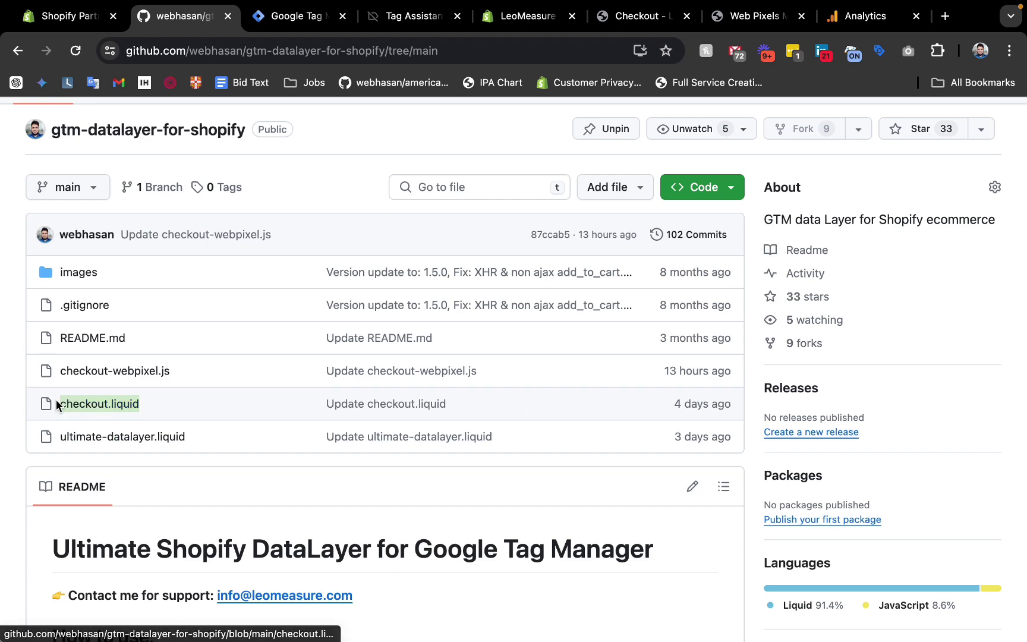
drag(214, 370, 61, 373)
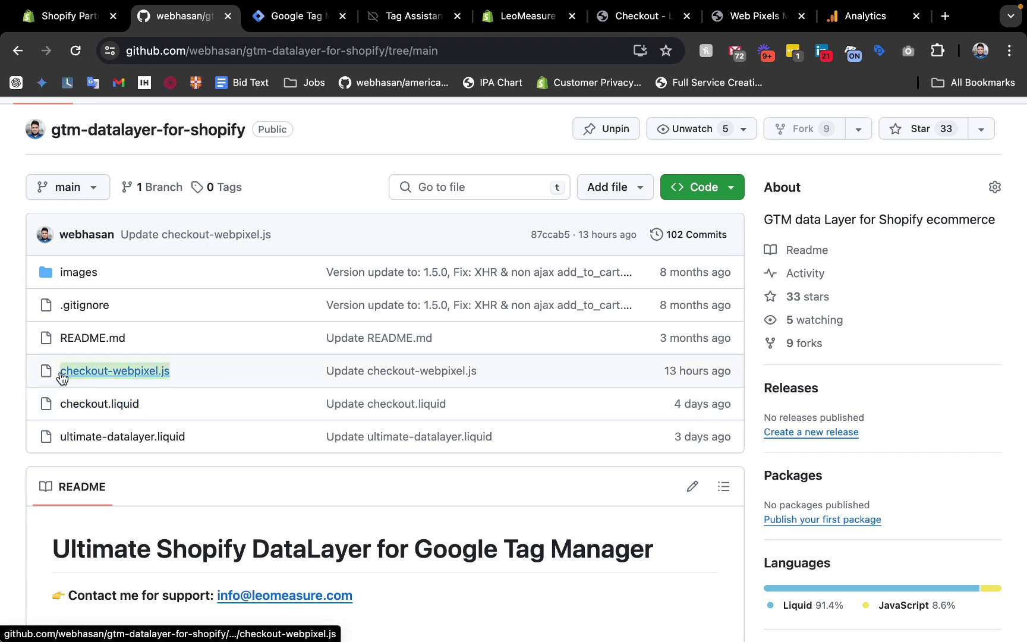
scroll(61, 376, down, 1)
scroll(62, 376, up, 3)
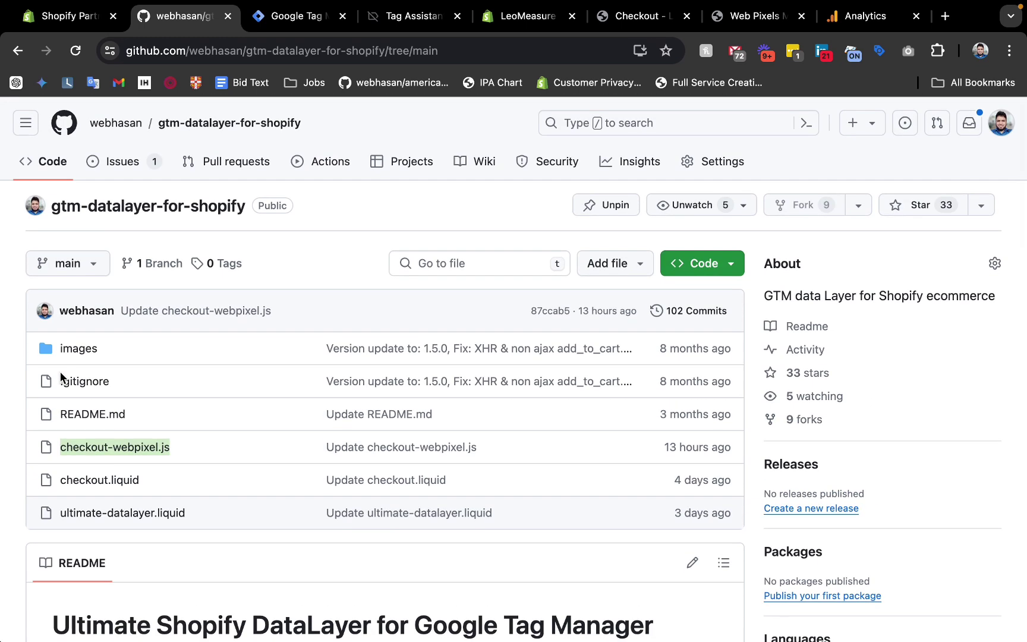